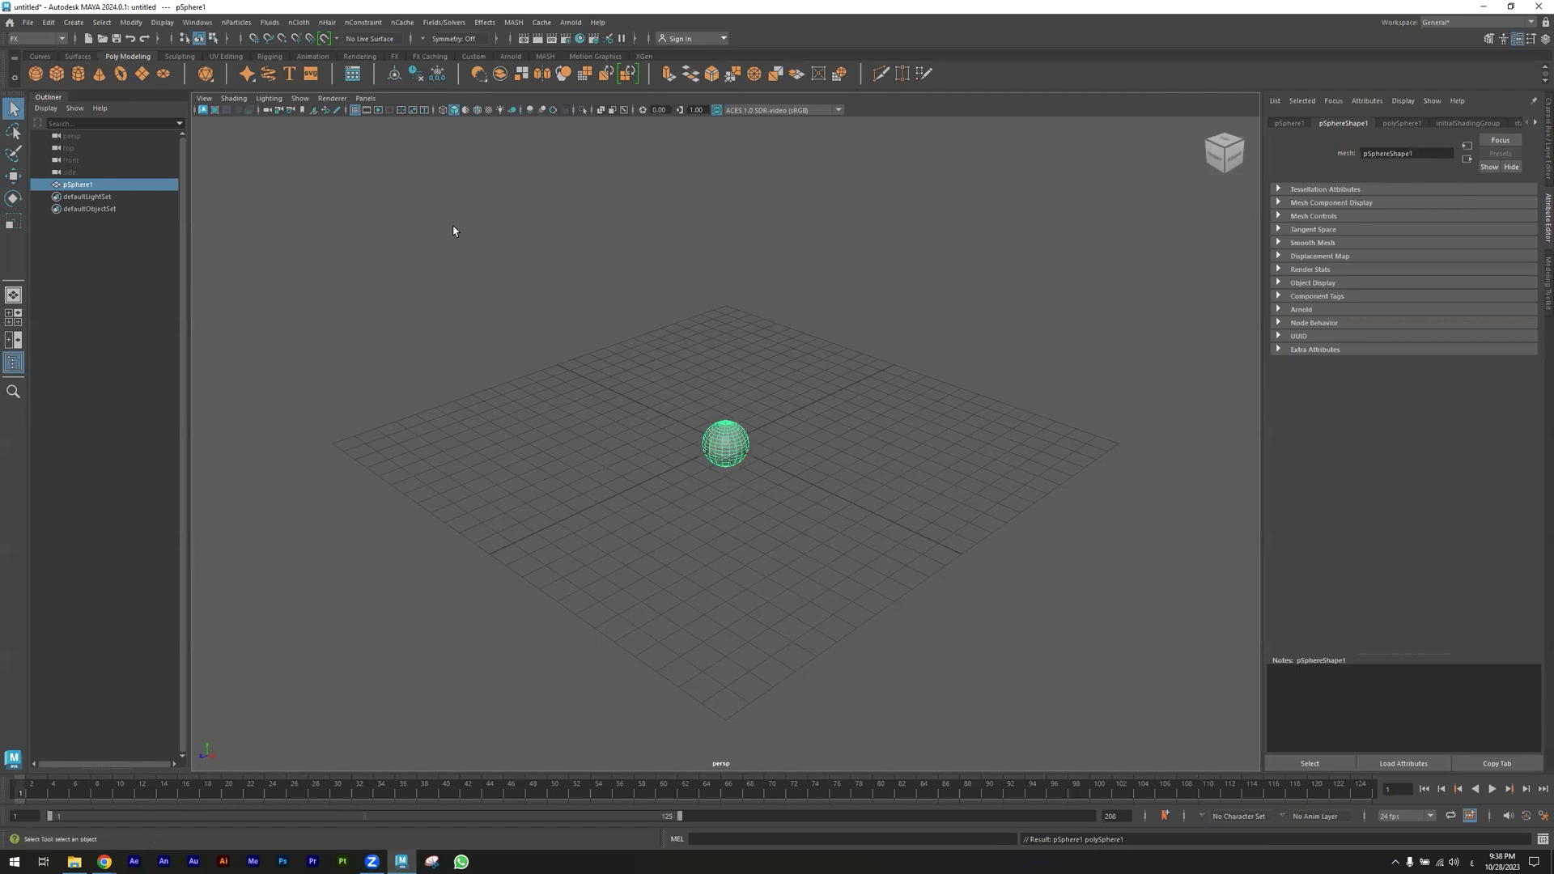
# Scale the sphere into a flattened ellipsoid about 3.09 in X, 1.76 in Y and 2.92 in Z
pyautogui.keyDown('alt'); pyautogui.moveTo(537, 346); pyautogui.dragTo(608, 416); pyautogui.keyUp('alt')
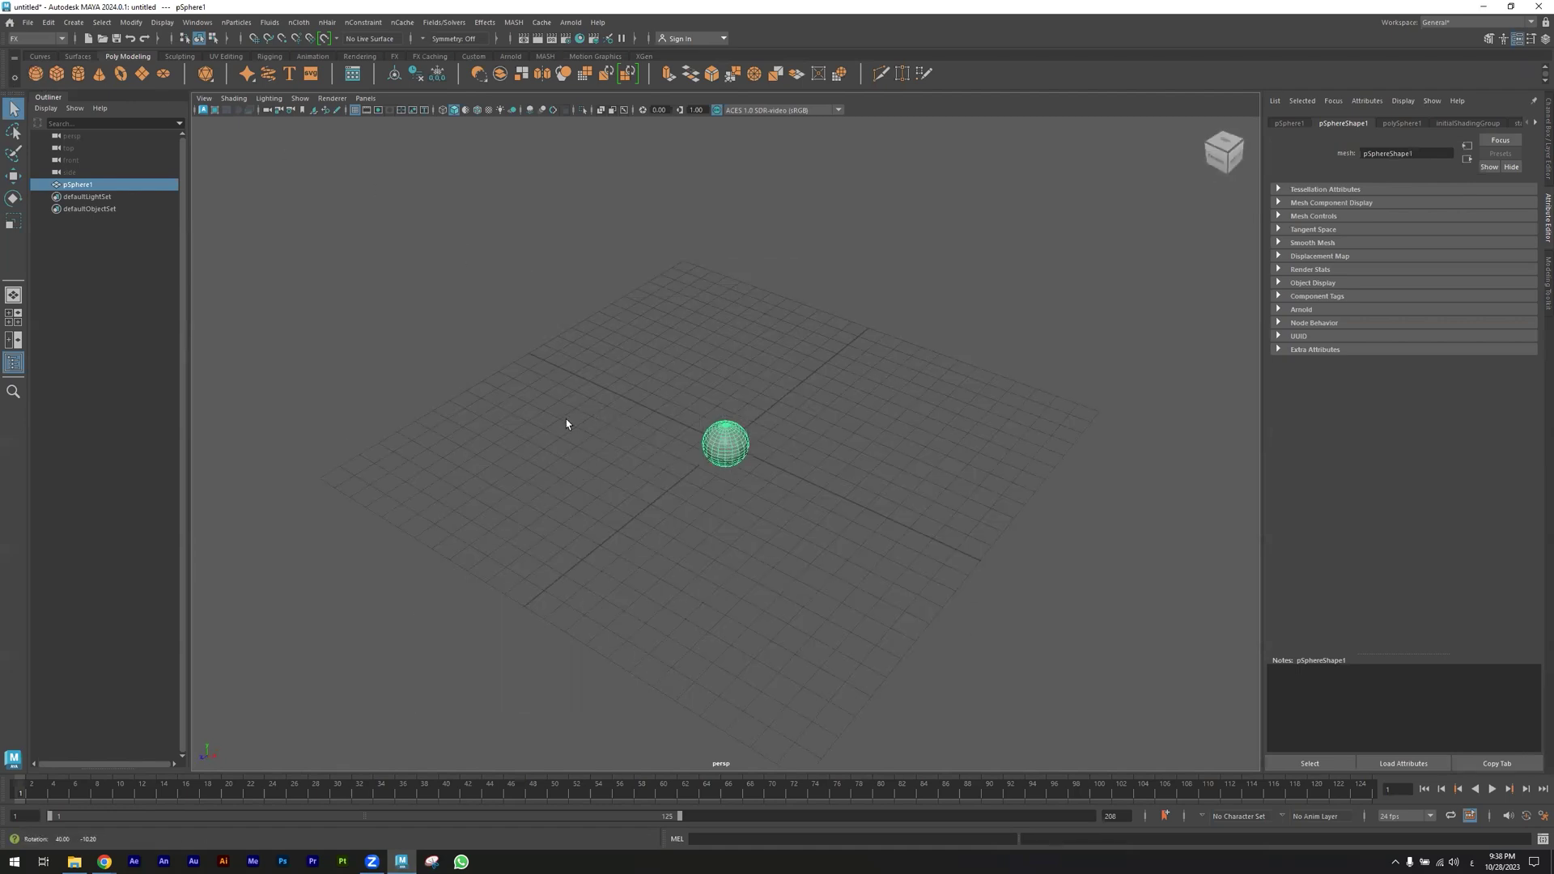
pyautogui.keyDown('alt'); pyautogui.moveTo(866, 468); pyautogui.dragTo(1141, 502, button='right'); pyautogui.keyUp('alt')
pyautogui.keyDown('alt'); pyautogui.moveTo(712, 463); pyautogui.dragTo(873, 499, button='right'); pyautogui.keyUp('alt')
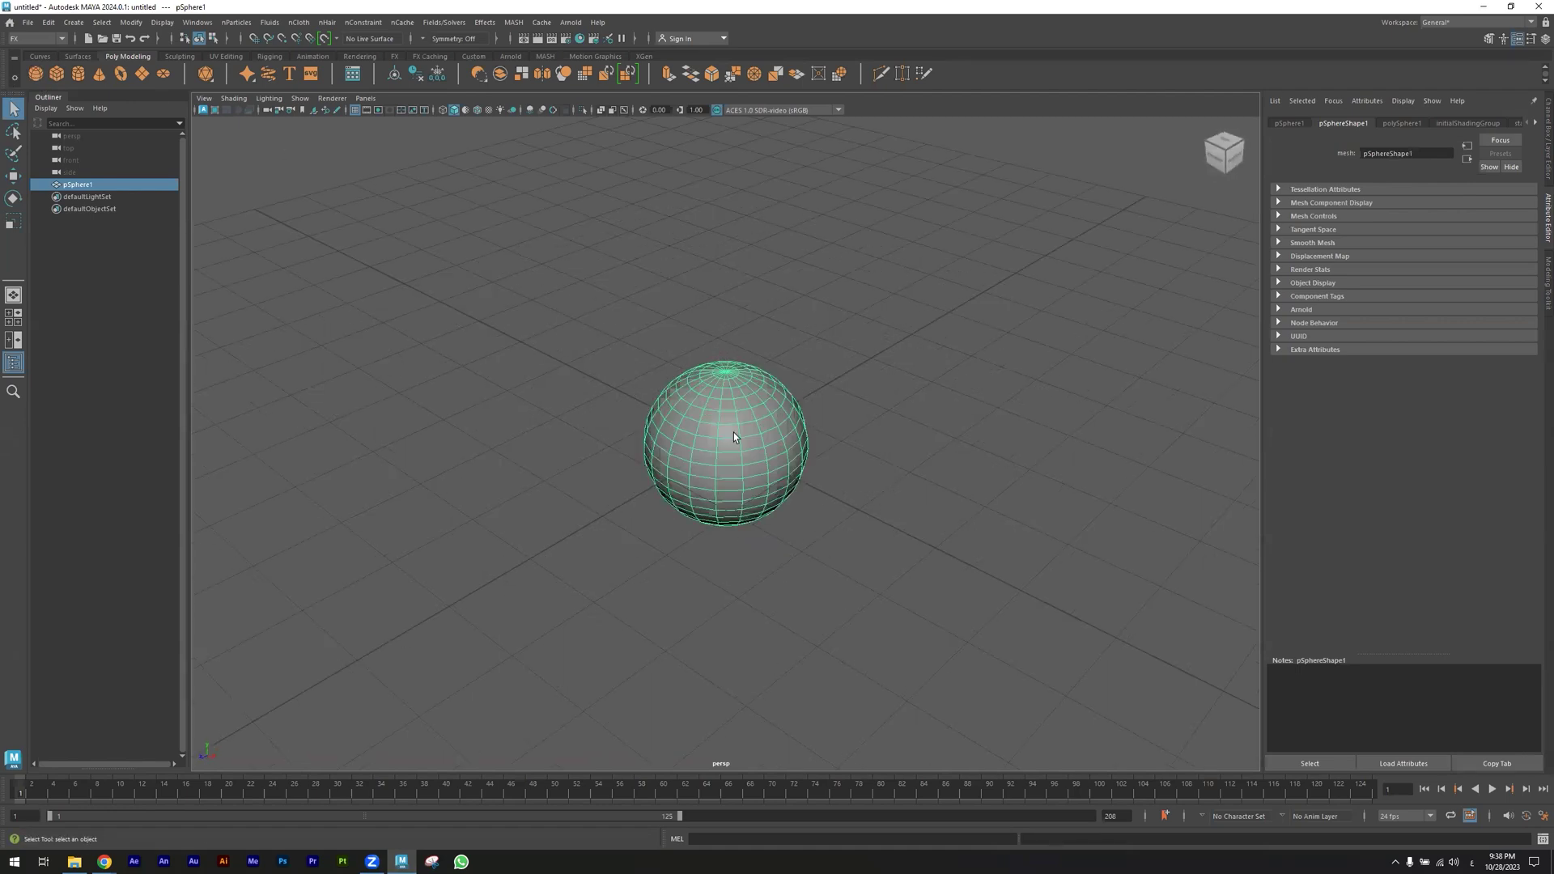
pyautogui.press('r')
pyautogui.moveTo(729, 435); pyautogui.dragTo(772, 467)
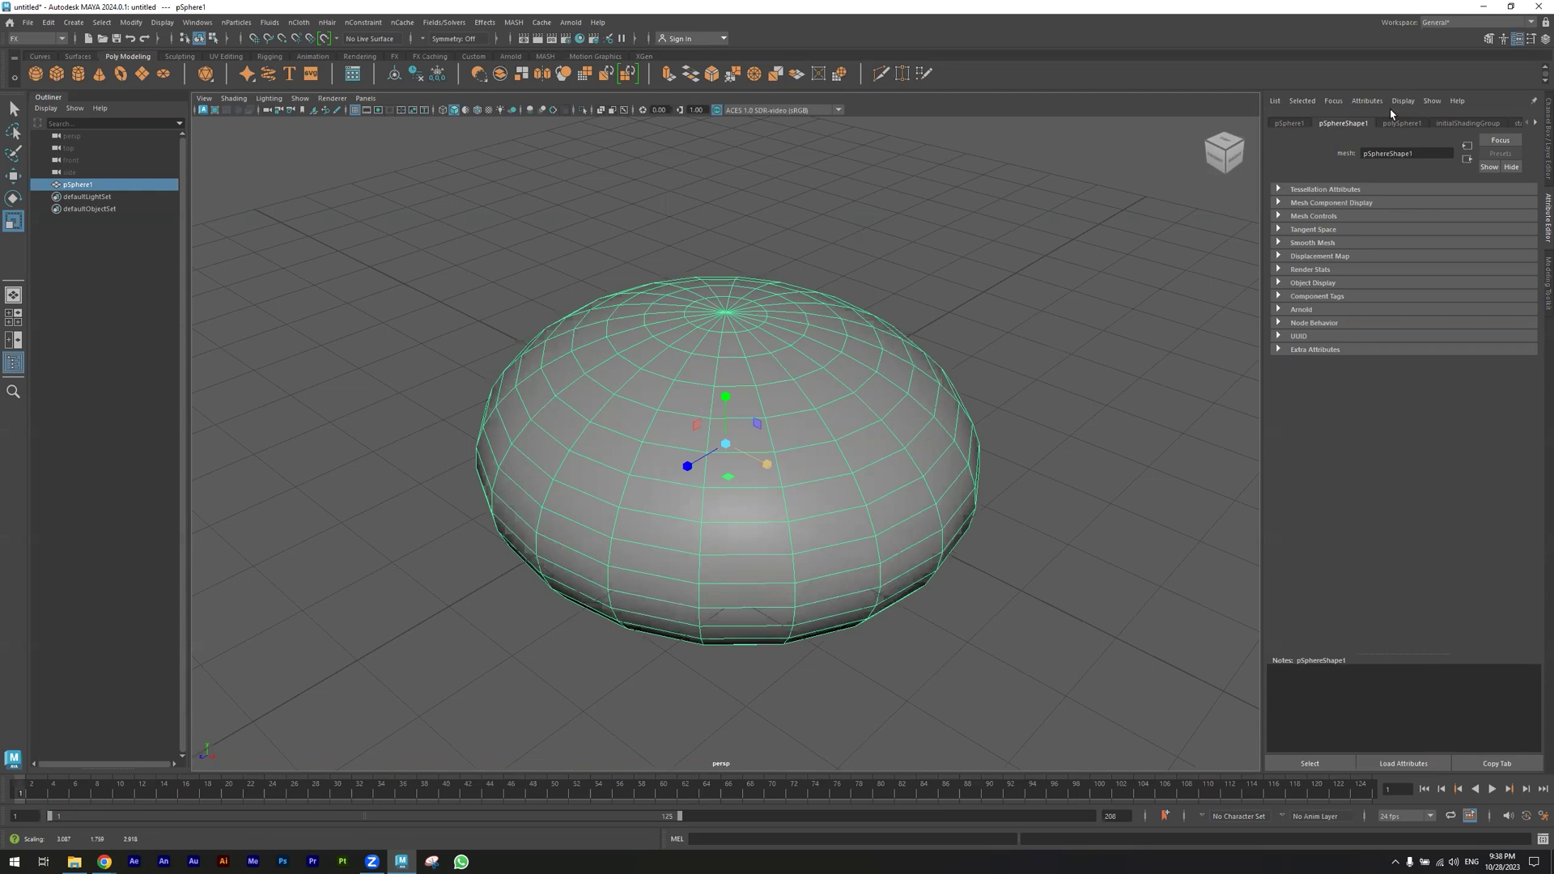
# Set the sphere's axis and height subdivisions to 30 each
pyautogui.click(1544, 162)
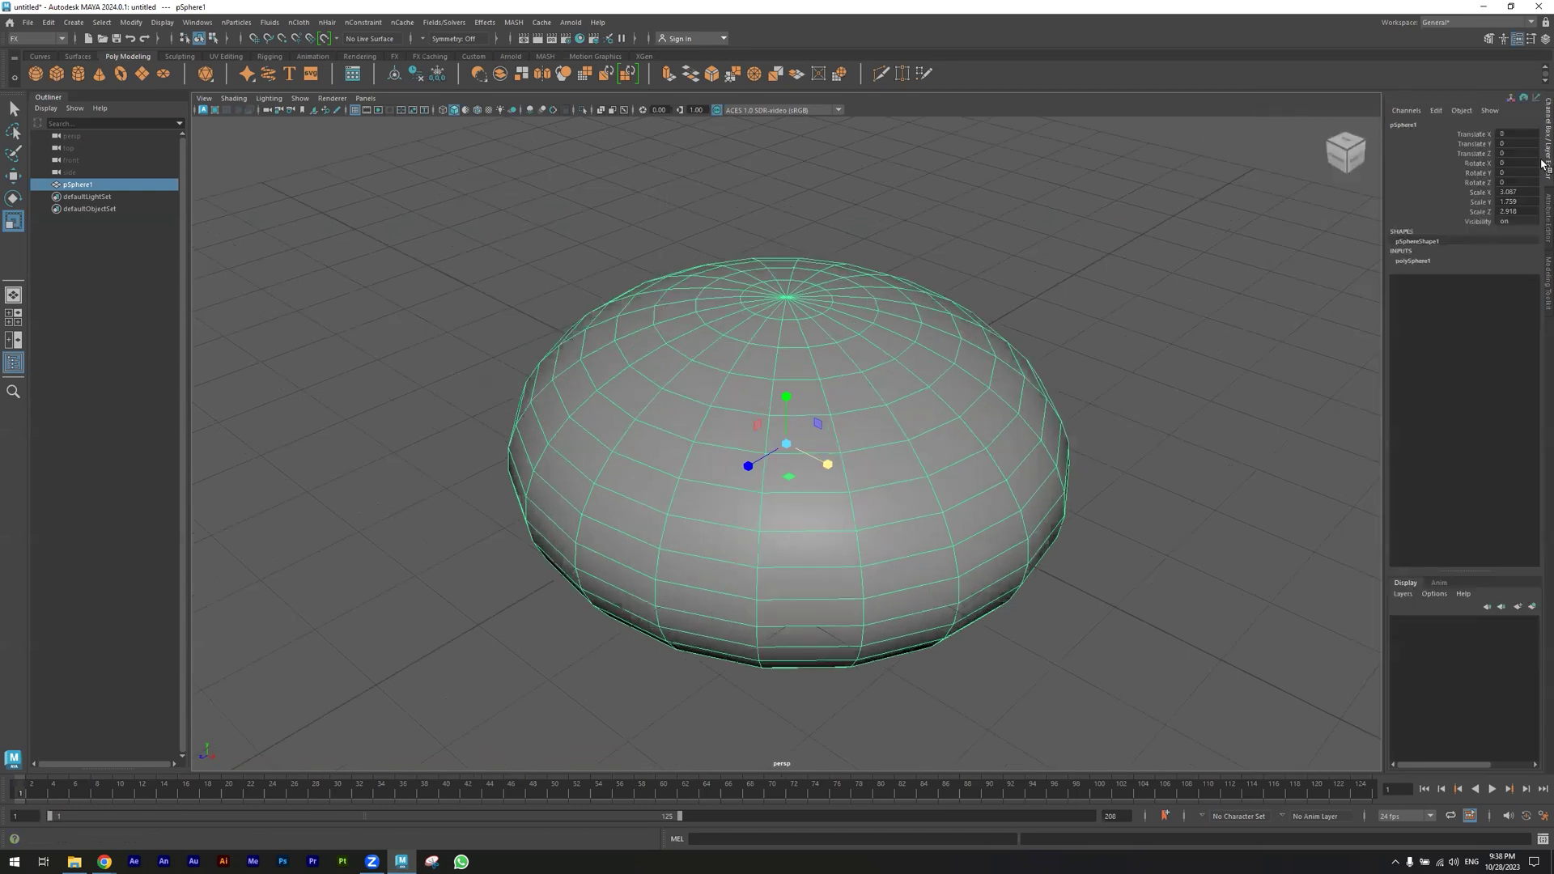
pyautogui.click(1418, 261)
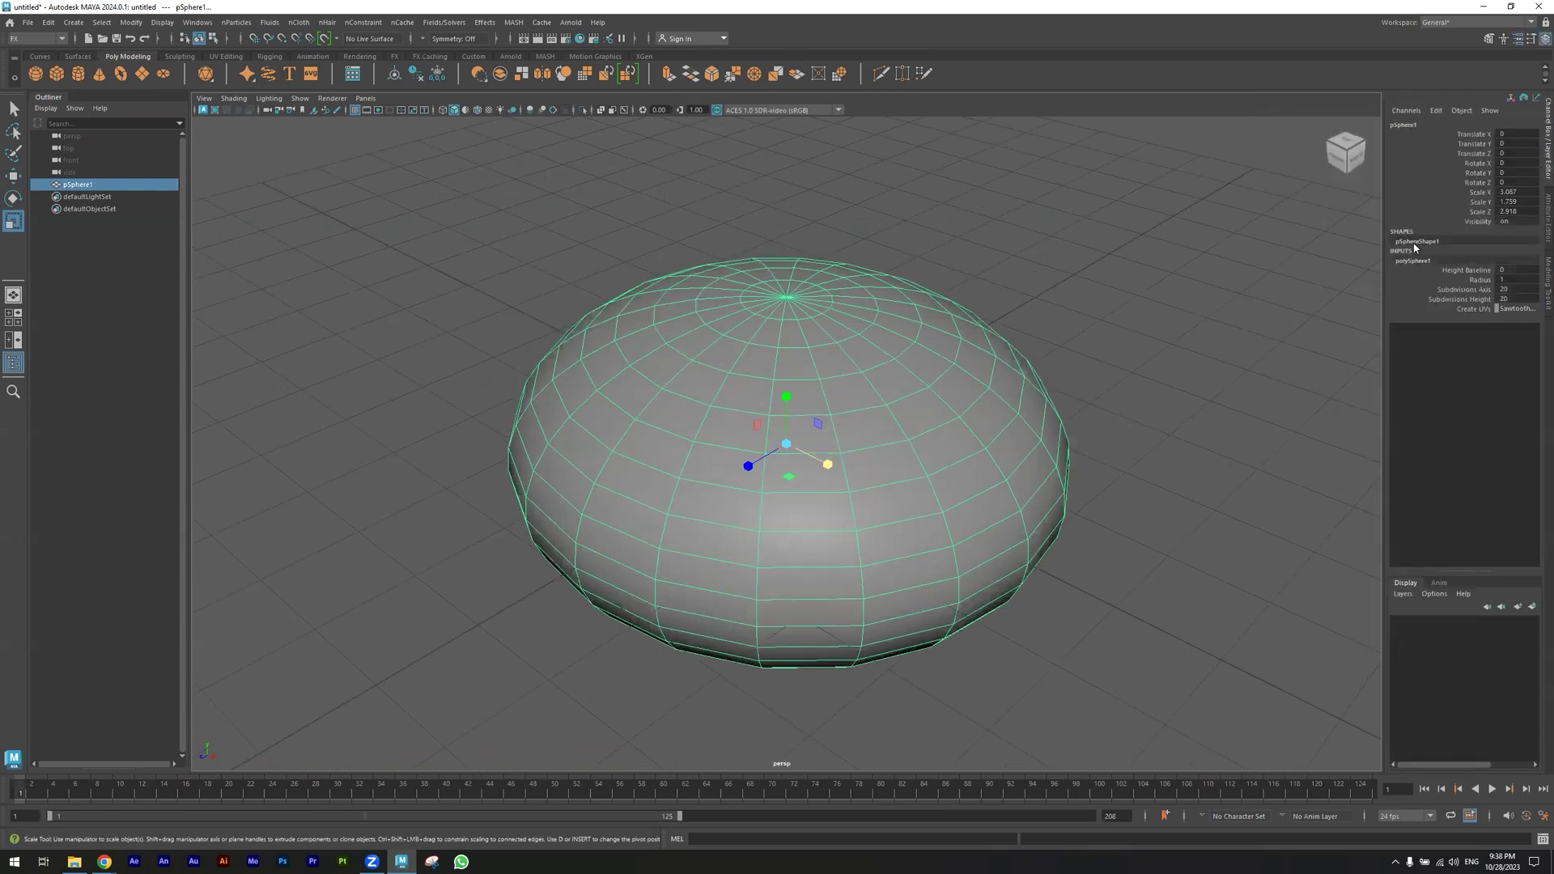
pyautogui.click(1439, 290)
pyautogui.keyDown('shift'); pyautogui.click(1456, 299); pyautogui.keyUp('shift')
pyautogui.moveTo(1106, 319); pyautogui.dragTo(1142, 310, button='middle')
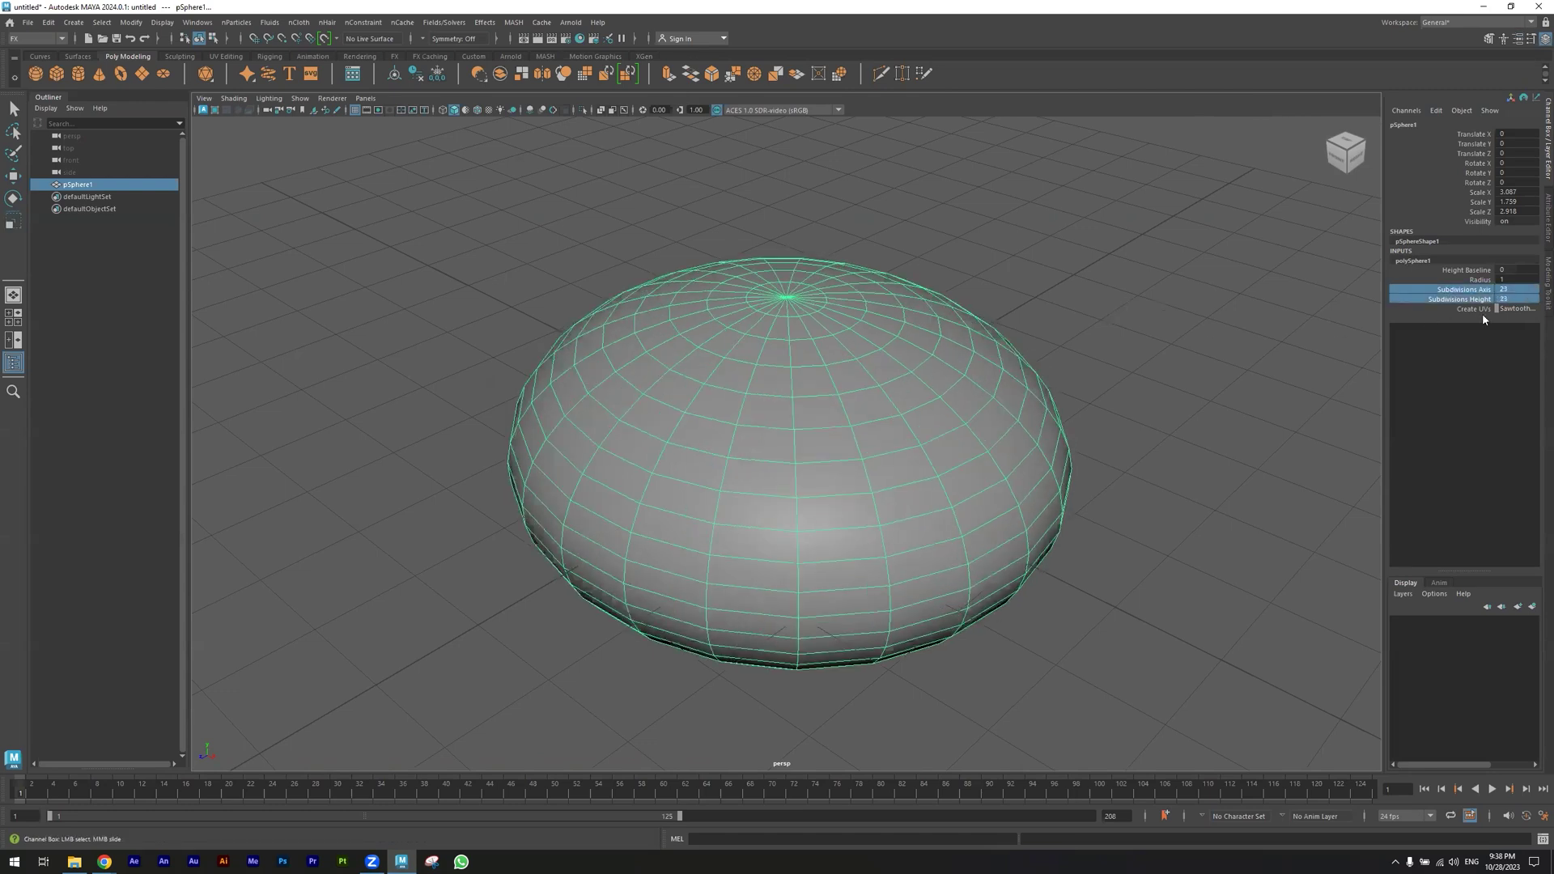
pyautogui.doubleClick(1501, 290)
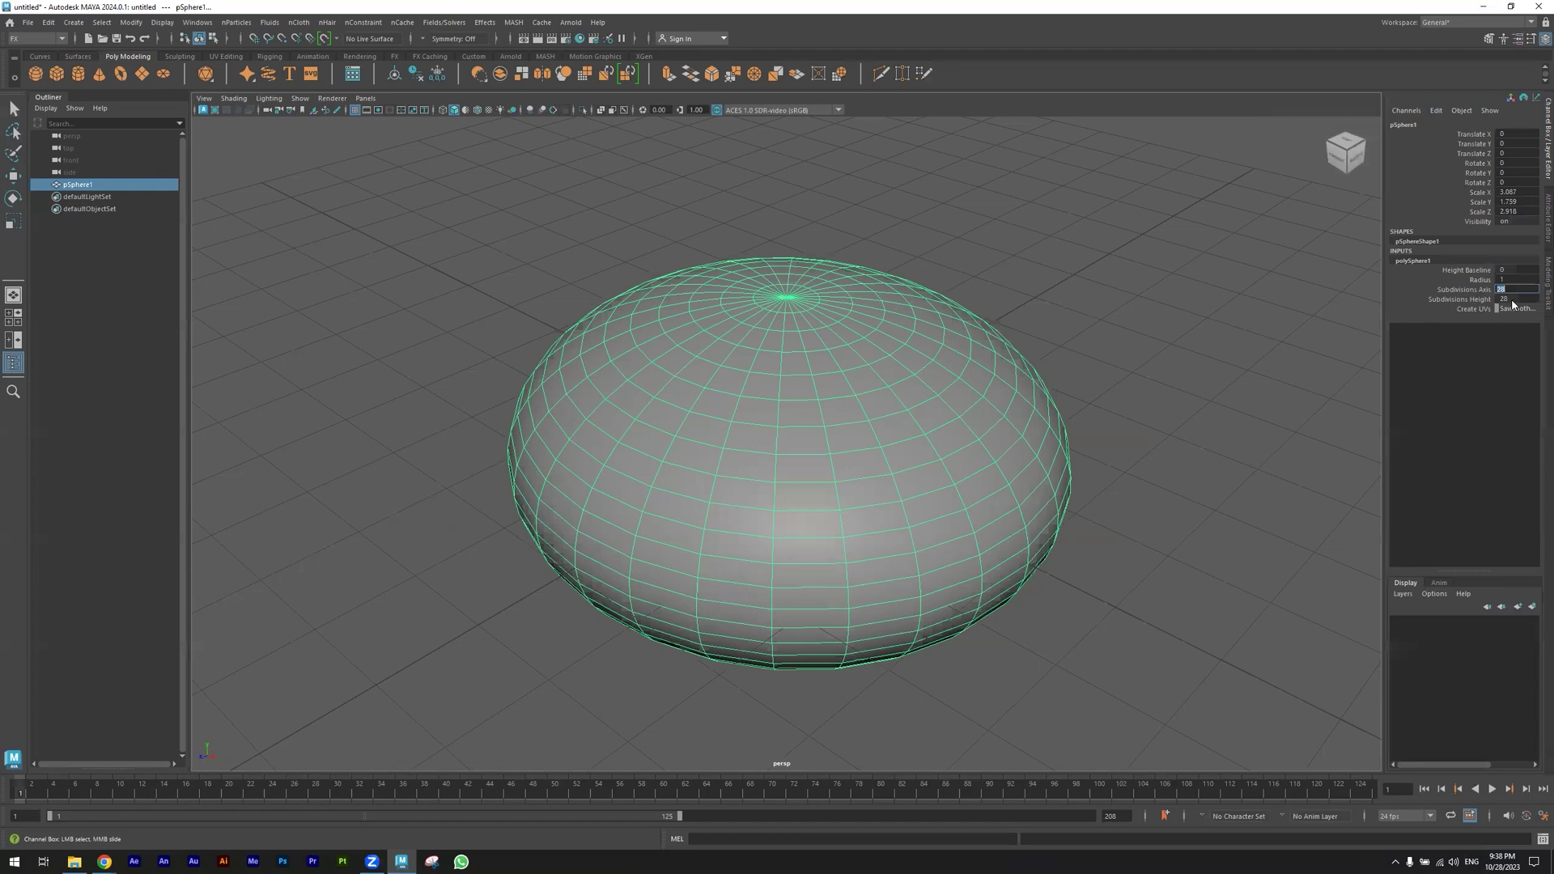
pyautogui.doubleClick(1515, 300)
pyautogui.press('Return')
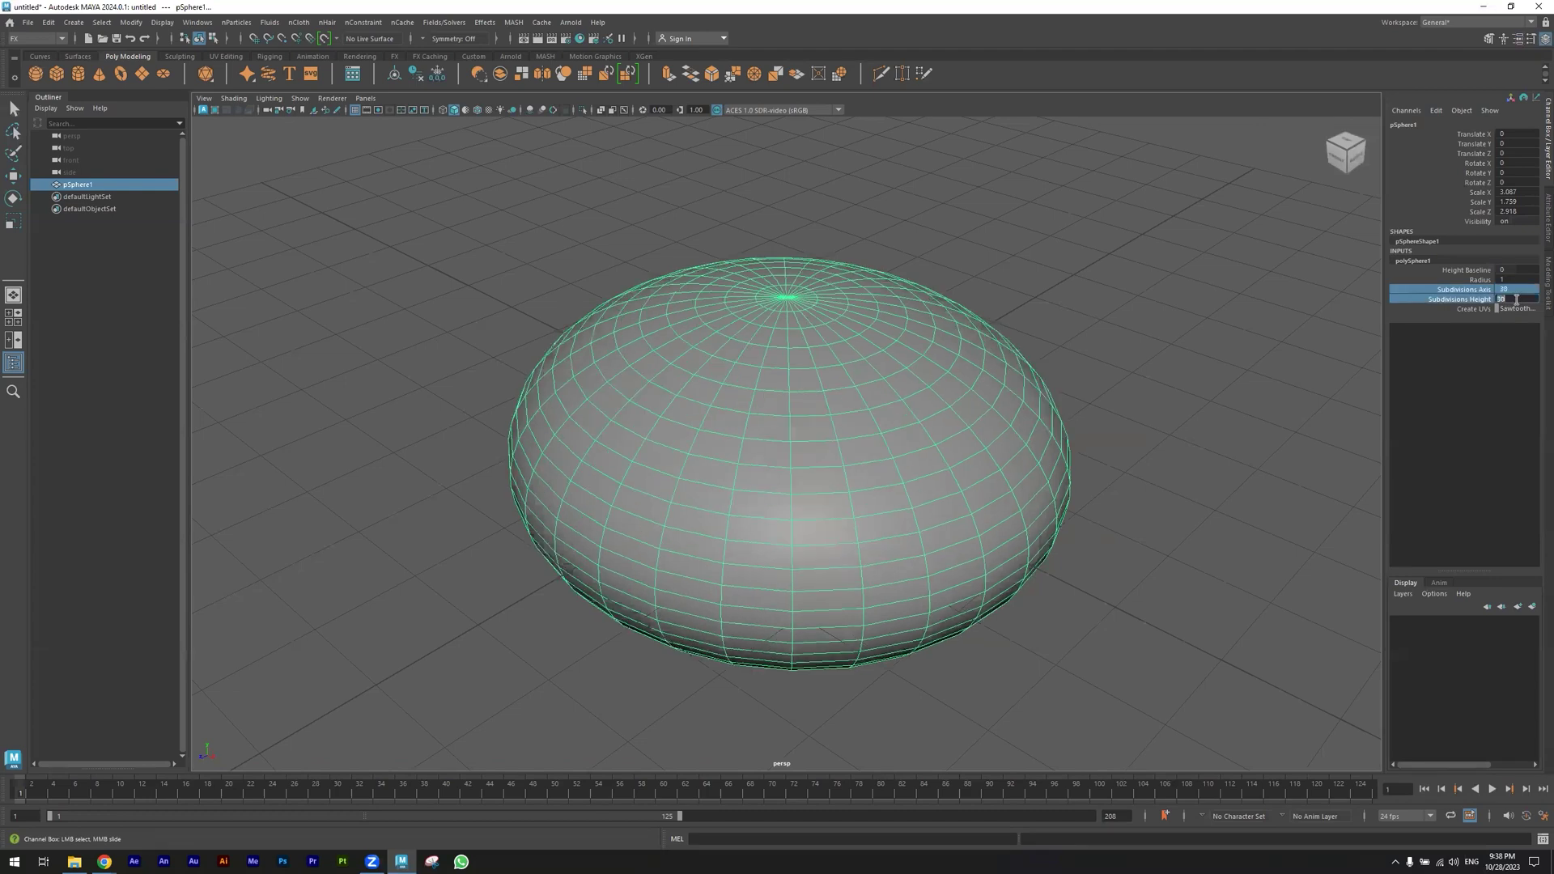
# Delete the upper half of the flattened sphere in the front view, leaving an open bowl
pyautogui.keyDown('alt'); pyautogui.moveTo(499, 488); pyautogui.dragTo(536, 459); pyautogui.keyUp('alt')
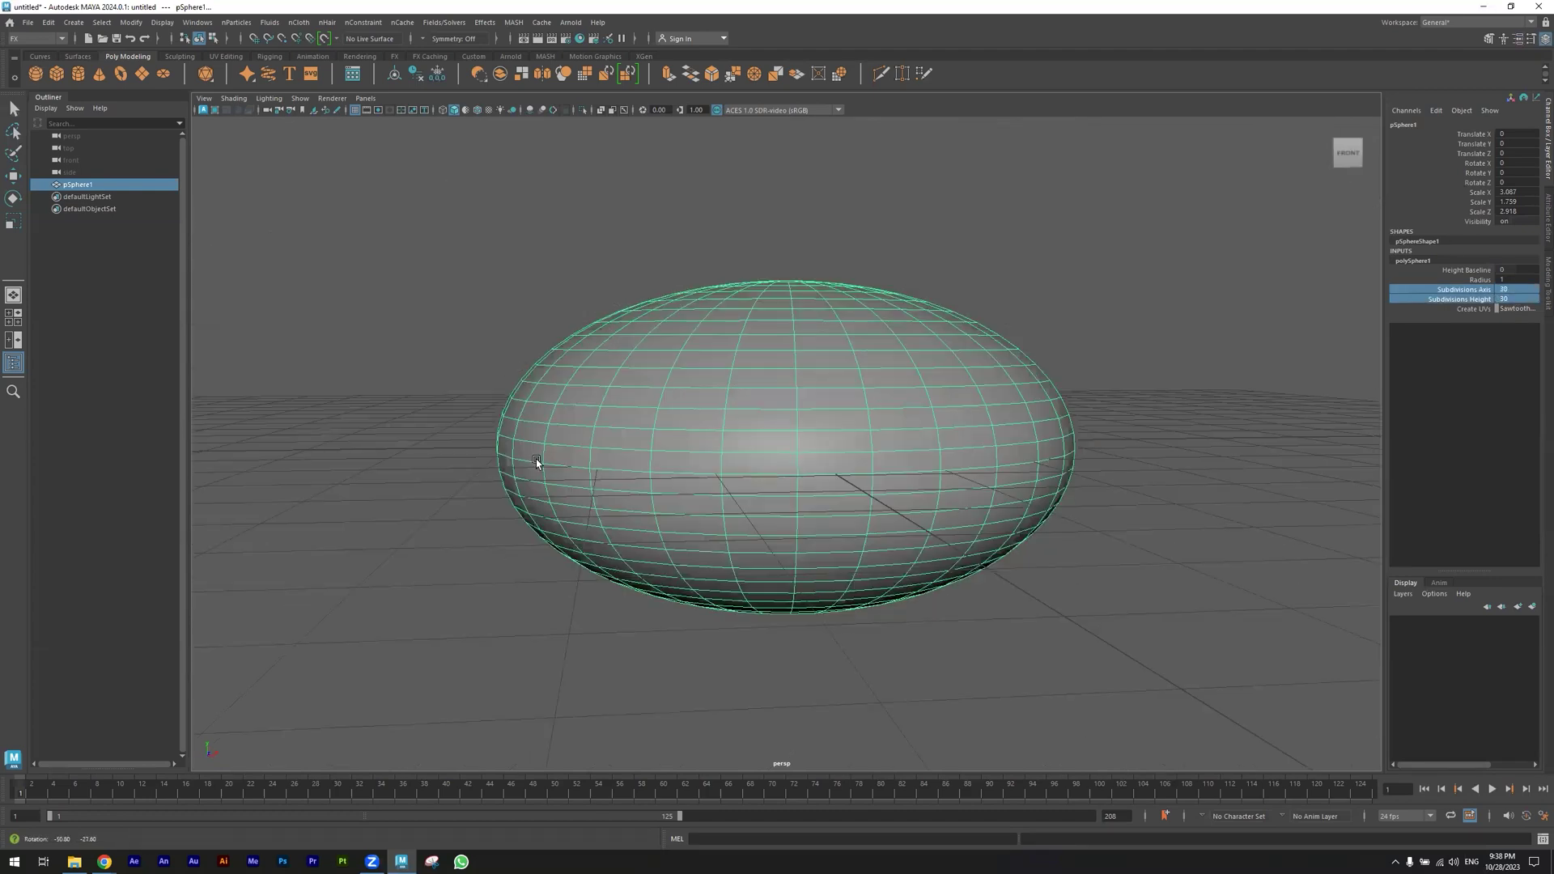
pyautogui.press('space')
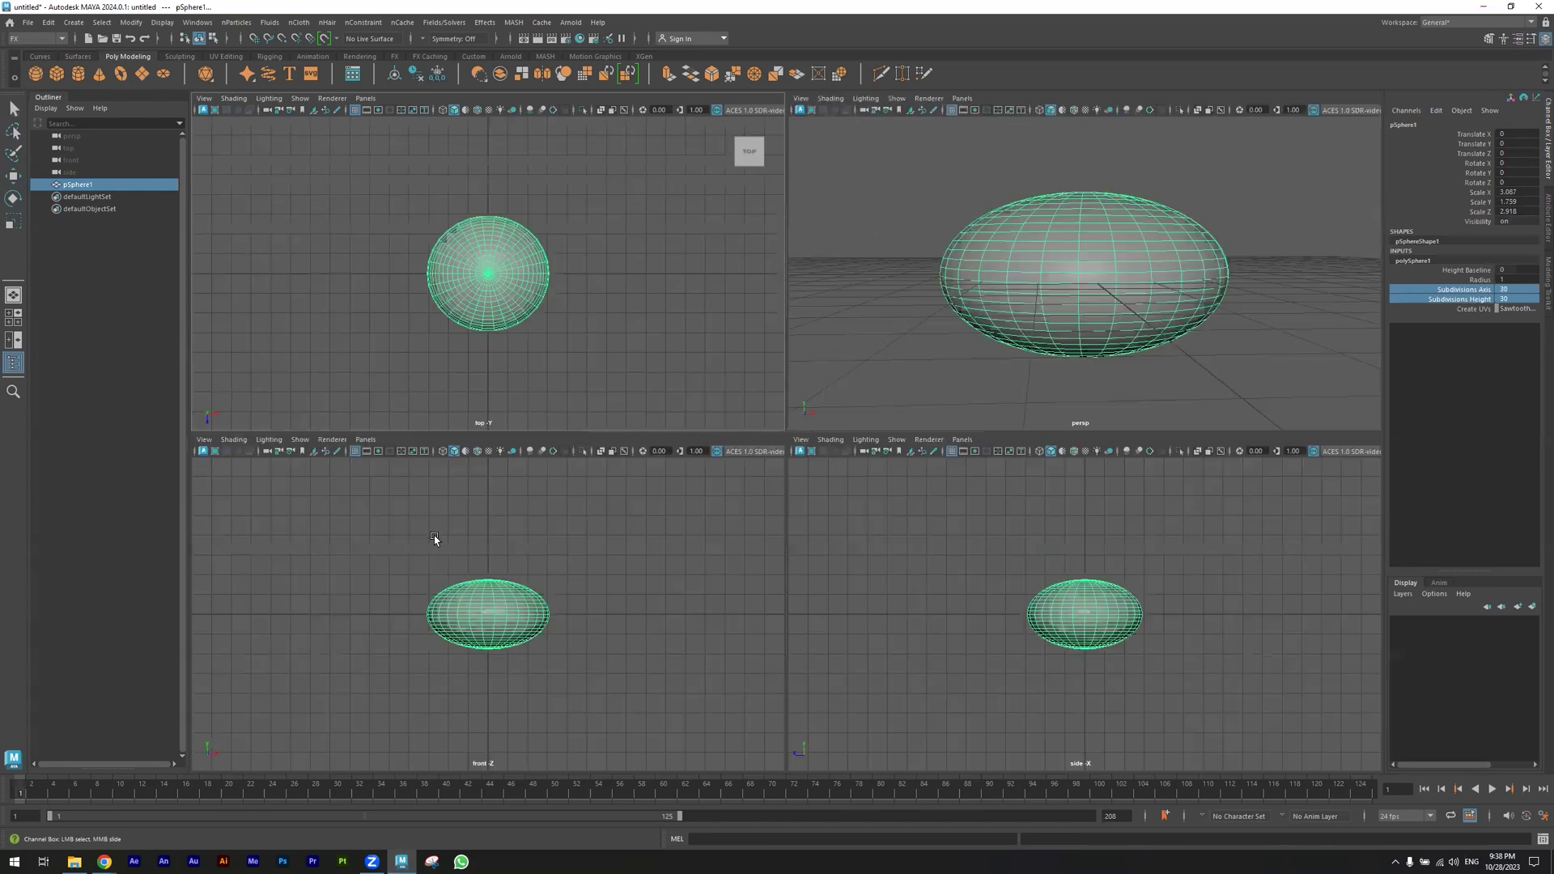
pyautogui.press('space')
pyautogui.moveTo(832, 401); pyautogui.dragTo(832, 437, button='right')
pyautogui.moveTo(1006, 324); pyautogui.dragTo(583, 442)
pyautogui.press('r')
pyautogui.press('Delete')
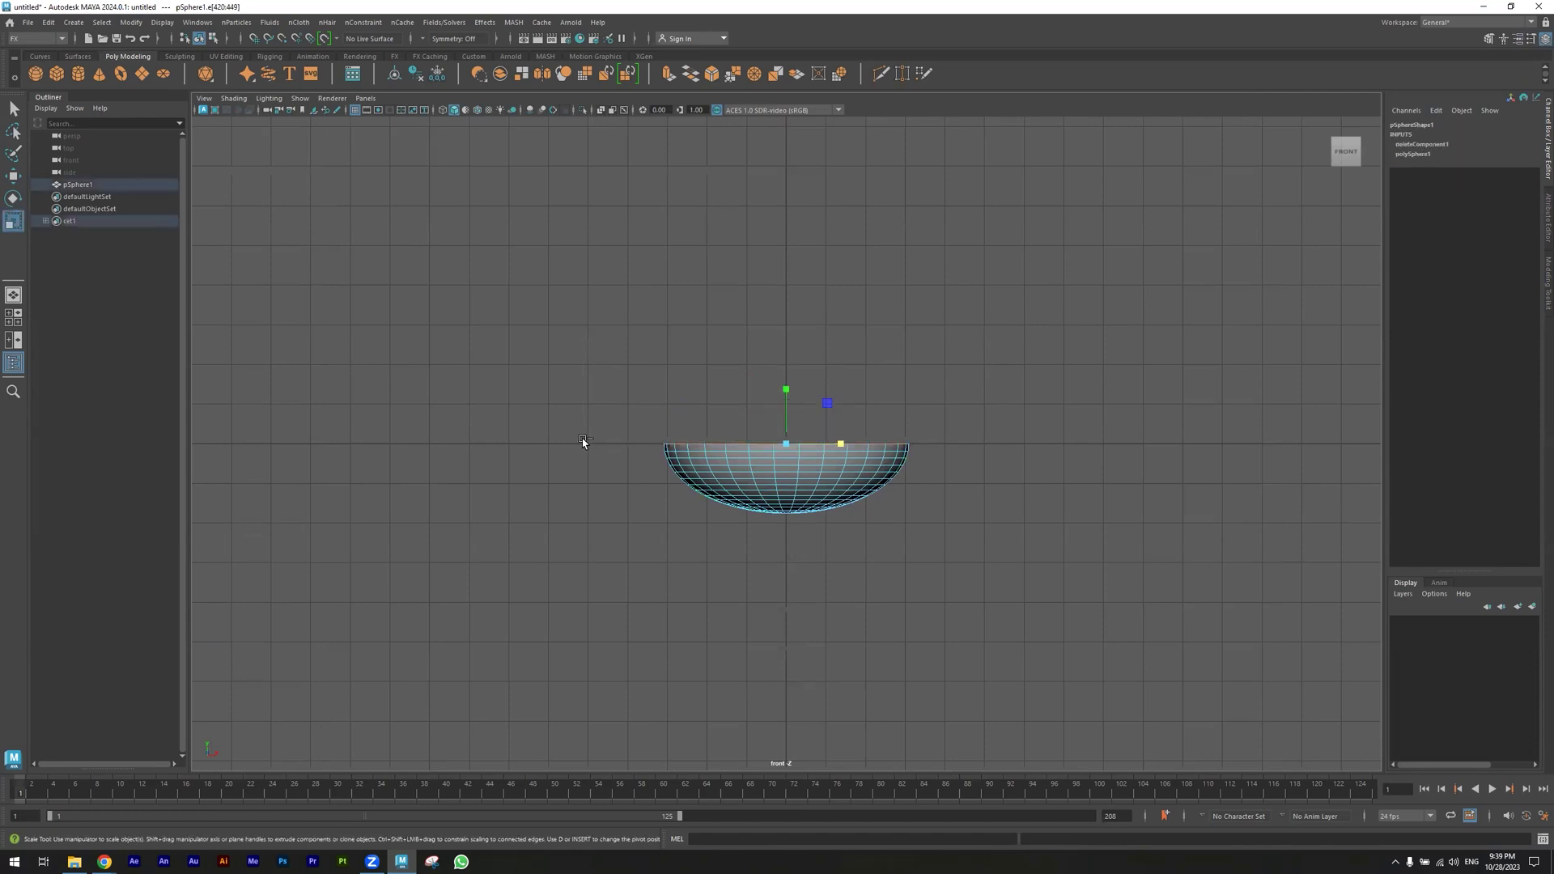
# Extrude all faces of the bowl in the perspective view with Keep Faces Together turned off
pyautogui.press('space')
pyautogui.press('space')
pyautogui.keyDown('alt'); pyautogui.moveTo(959, 431); pyautogui.dragTo(959, 439); pyautogui.keyUp('alt')
pyautogui.moveTo(1163, 238); pyautogui.dragTo(603, 618)
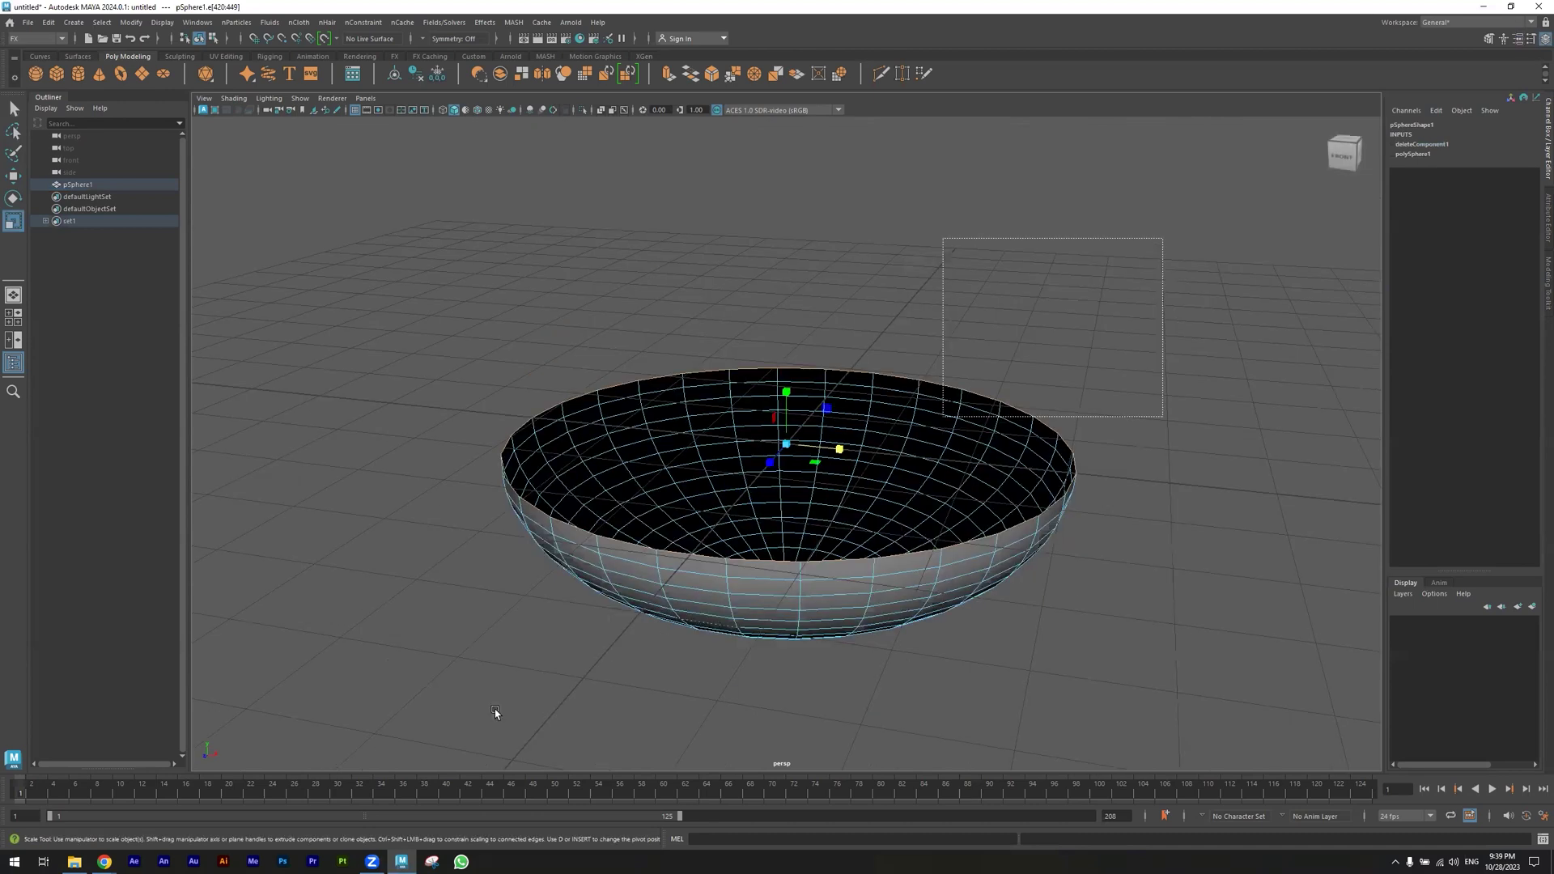
pyautogui.click(665, 75)
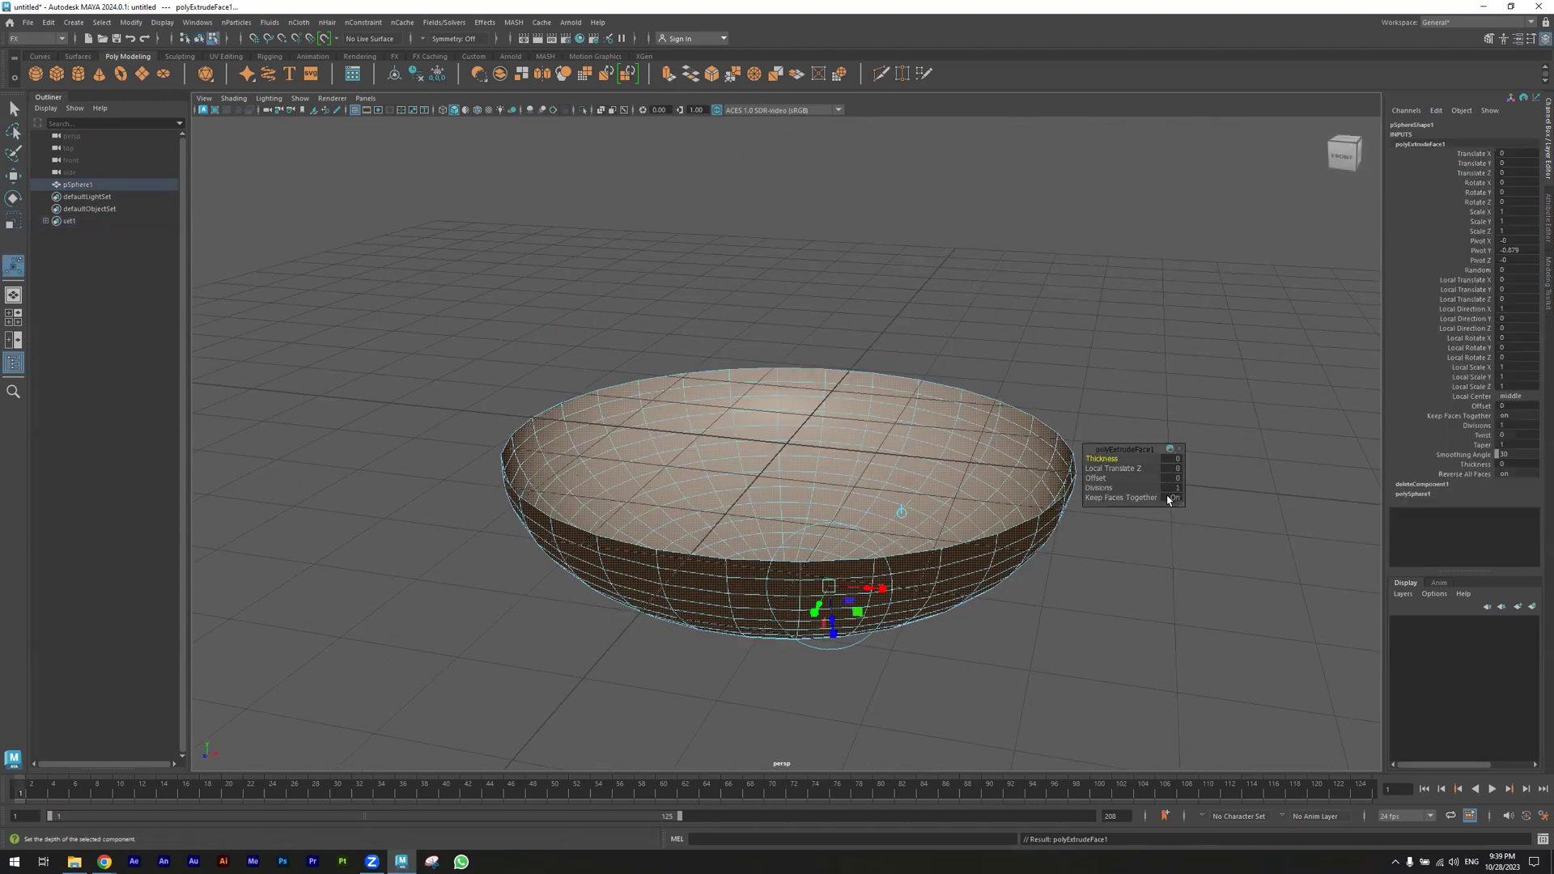
pyautogui.click(1175, 500)
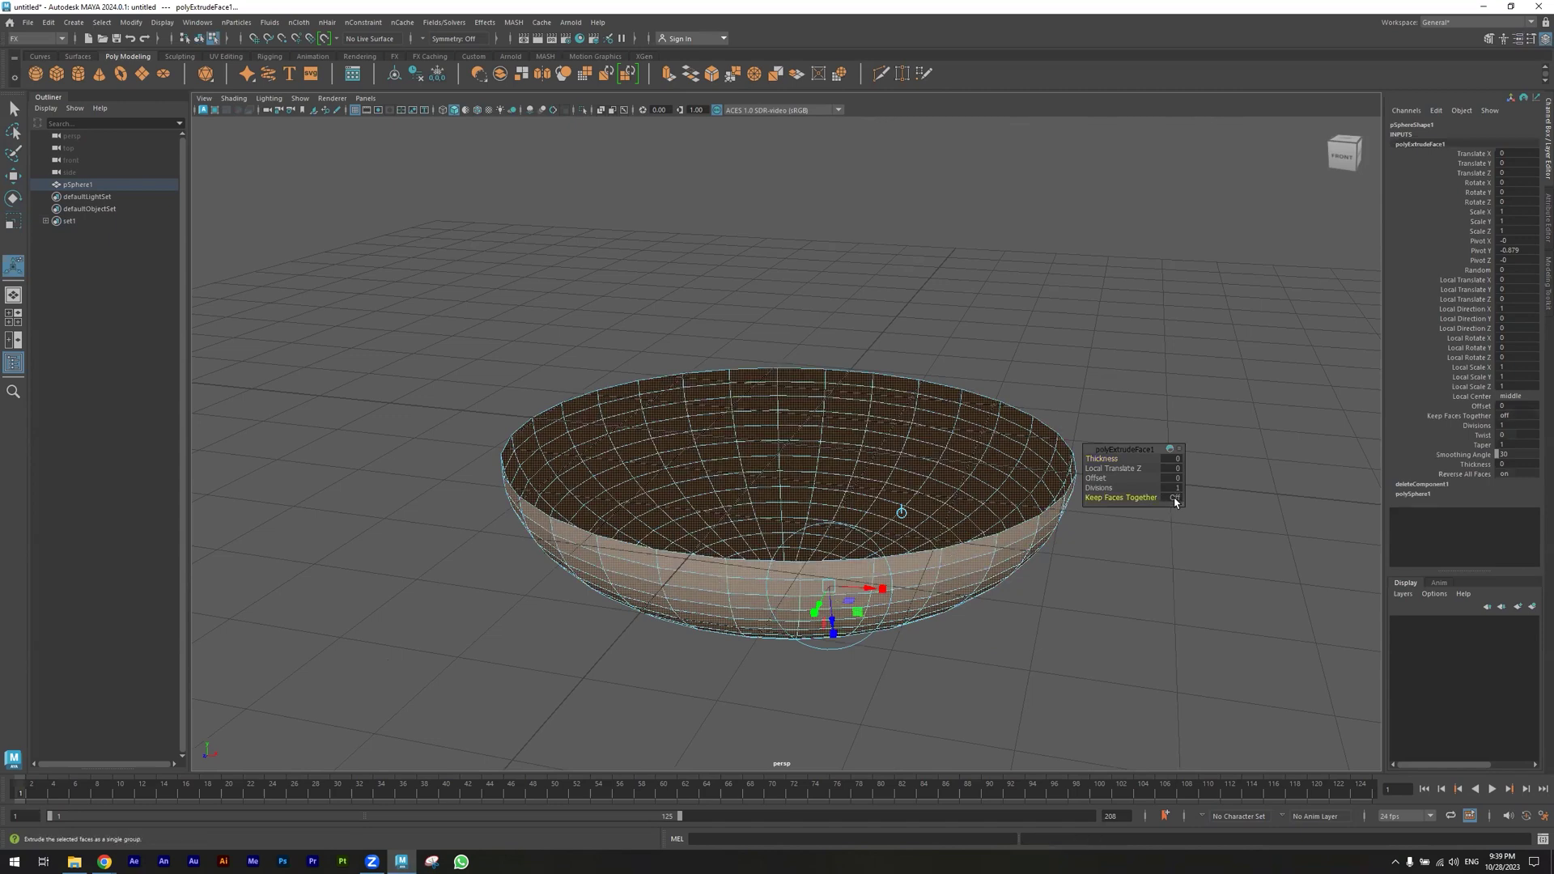
# Scale the individually extruded faces inward to a local scale of about 0.91 in X and 0.82 in Y
pyautogui.keyDown('alt'); pyautogui.moveTo(1018, 578); pyautogui.dragTo(893, 562, button='middle'); pyautogui.keyUp('alt')
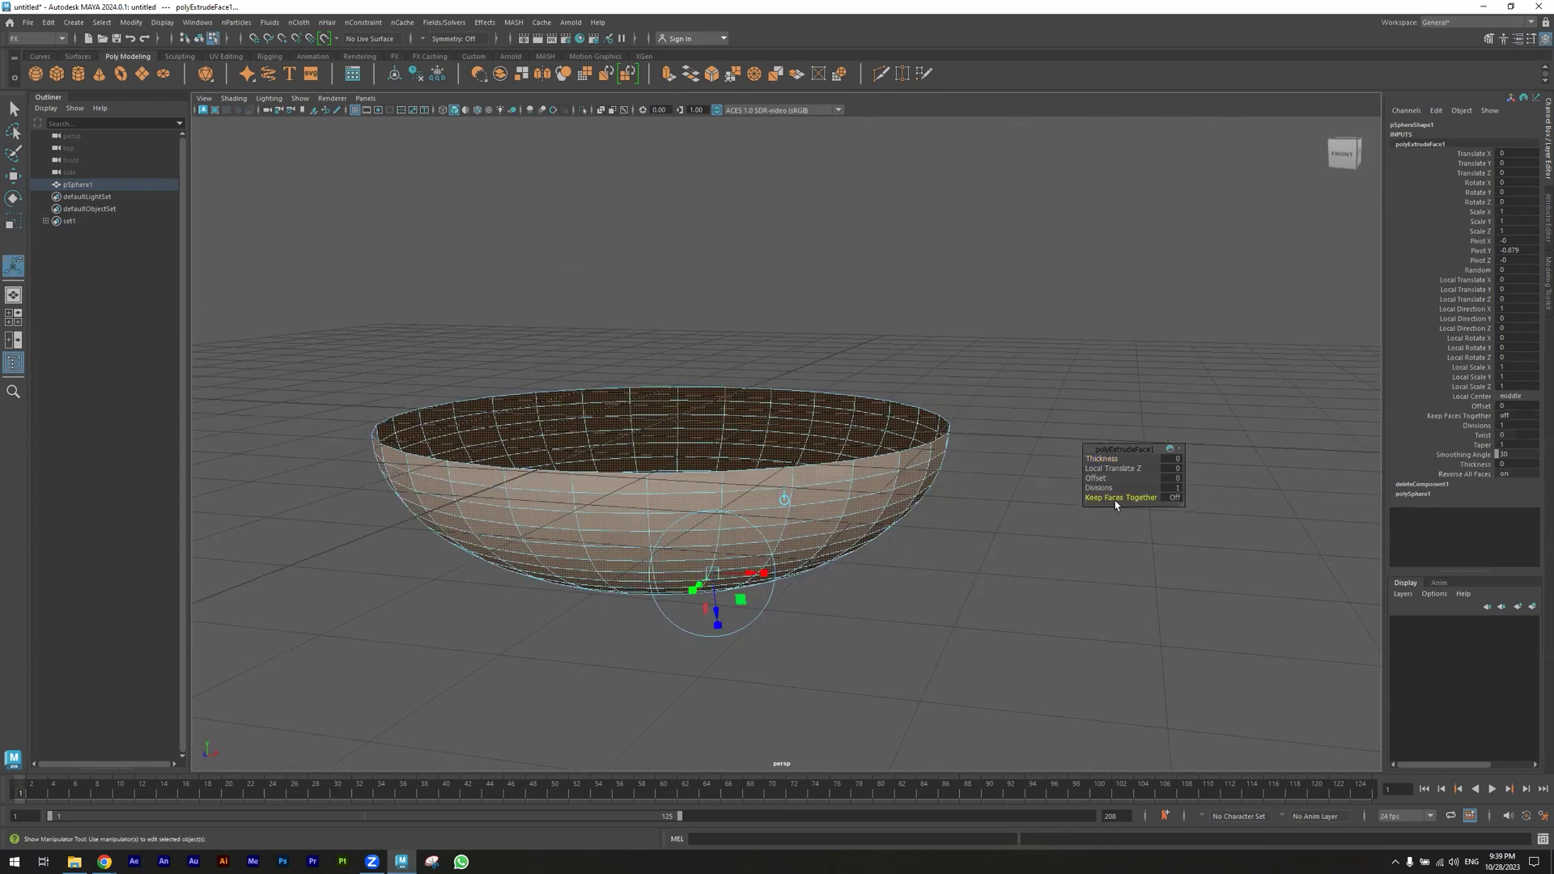
pyautogui.keyDown('alt'); pyautogui.moveTo(748, 491); pyautogui.dragTo(749, 477); pyautogui.keyUp('alt')
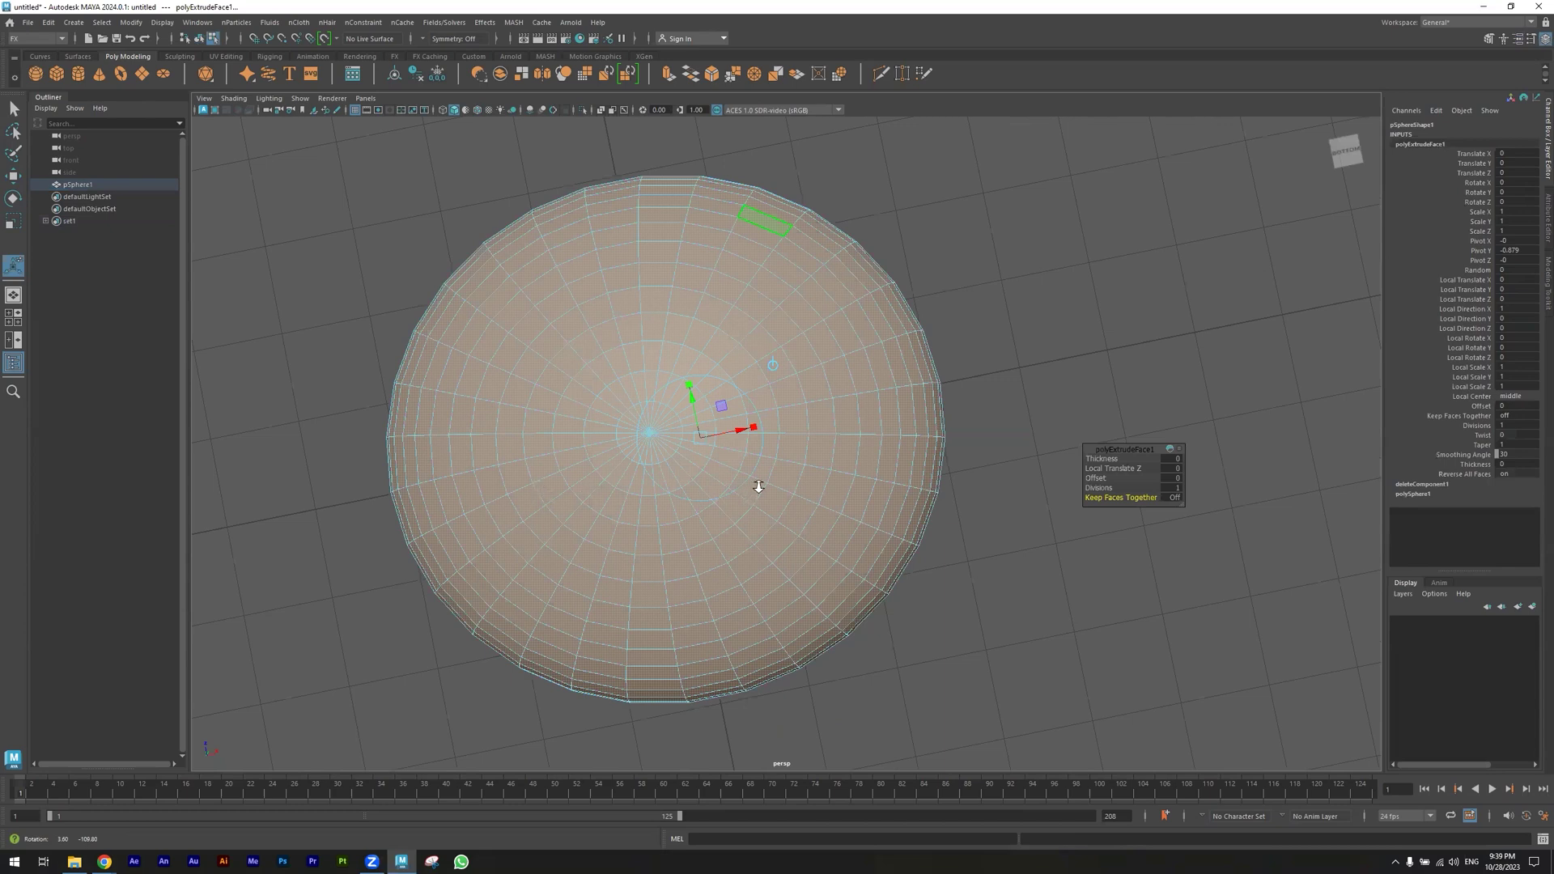
pyautogui.scroll(5, 631, 435)
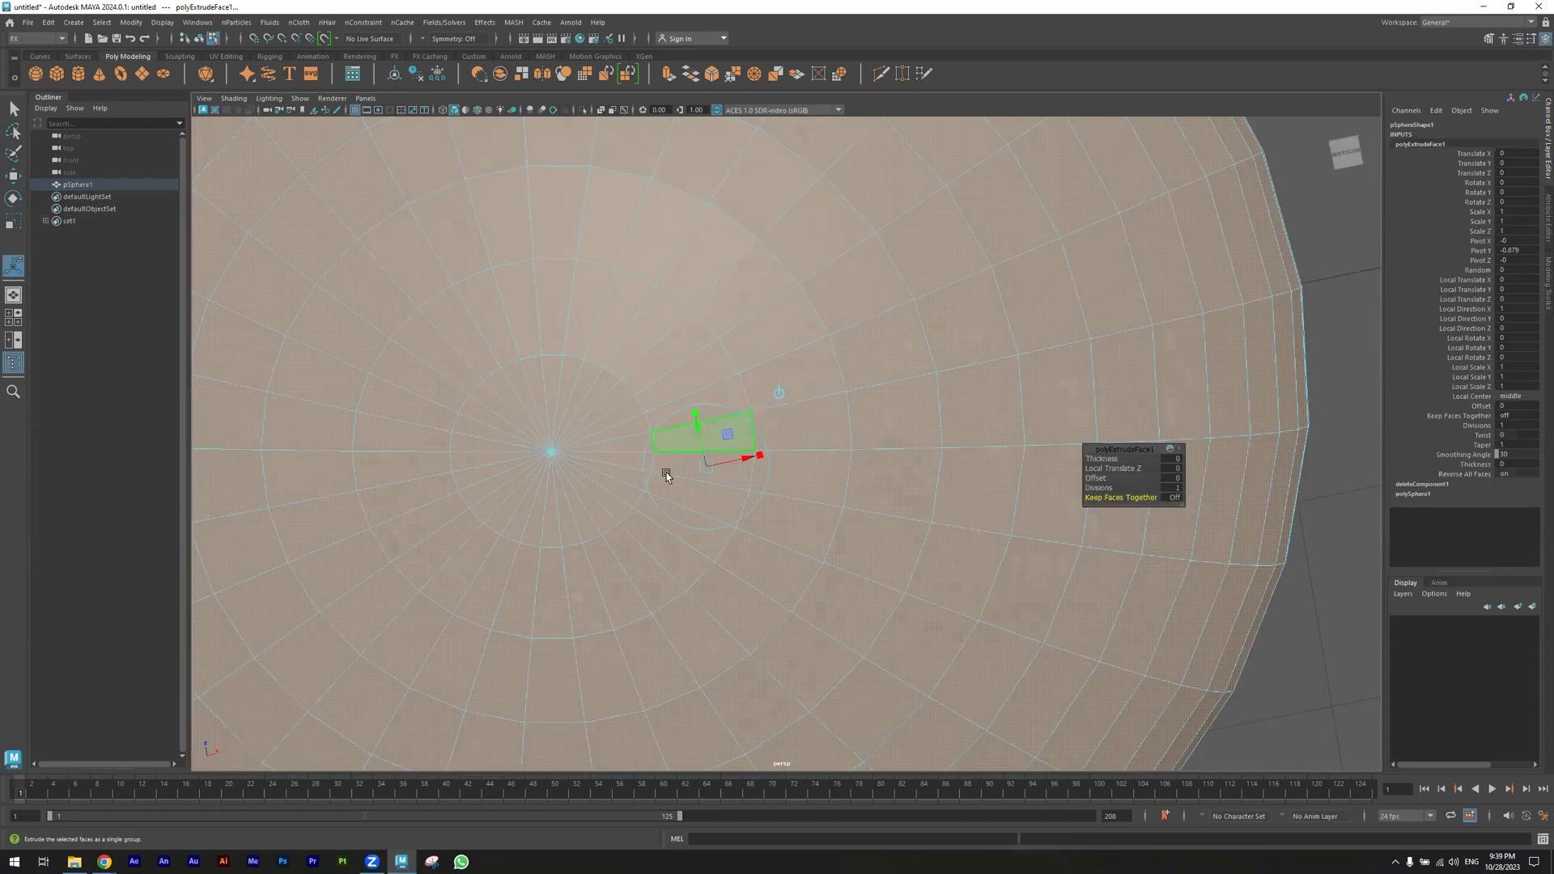
pyautogui.scroll(3, 685, 480)
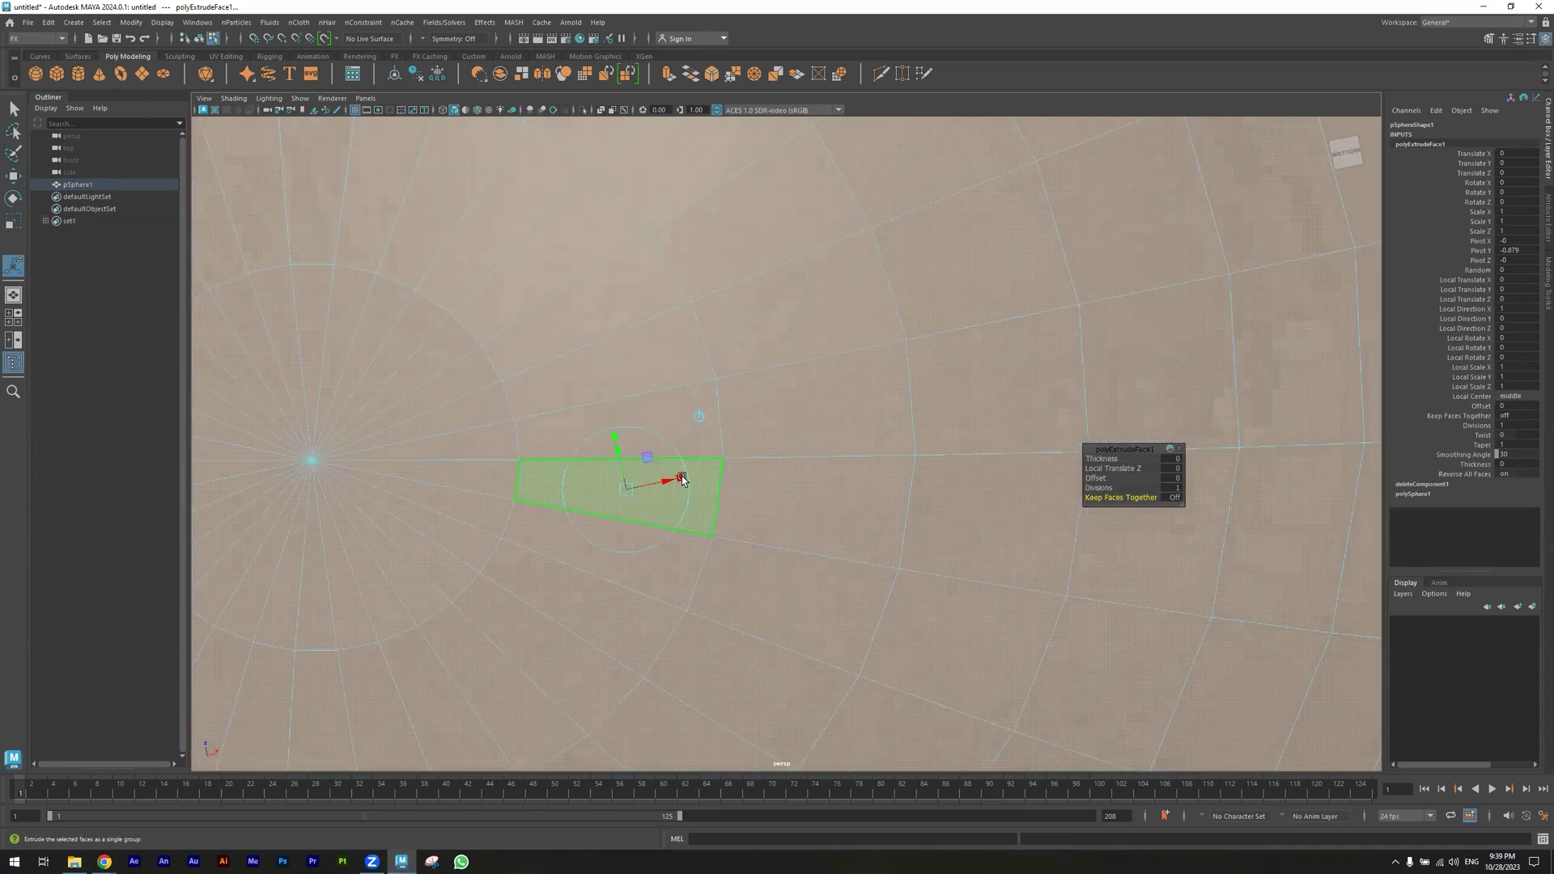
pyautogui.moveTo(682, 481)
pyautogui.mouseDown()
pyautogui.moveTo(604, 436)
pyautogui.moveTo(680, 458)
pyautogui.mouseUp()
pyautogui.keyDown('alt'); pyautogui.moveTo(692, 543); pyautogui.dragTo(671, 543, button='right'); pyautogui.keyUp('alt')
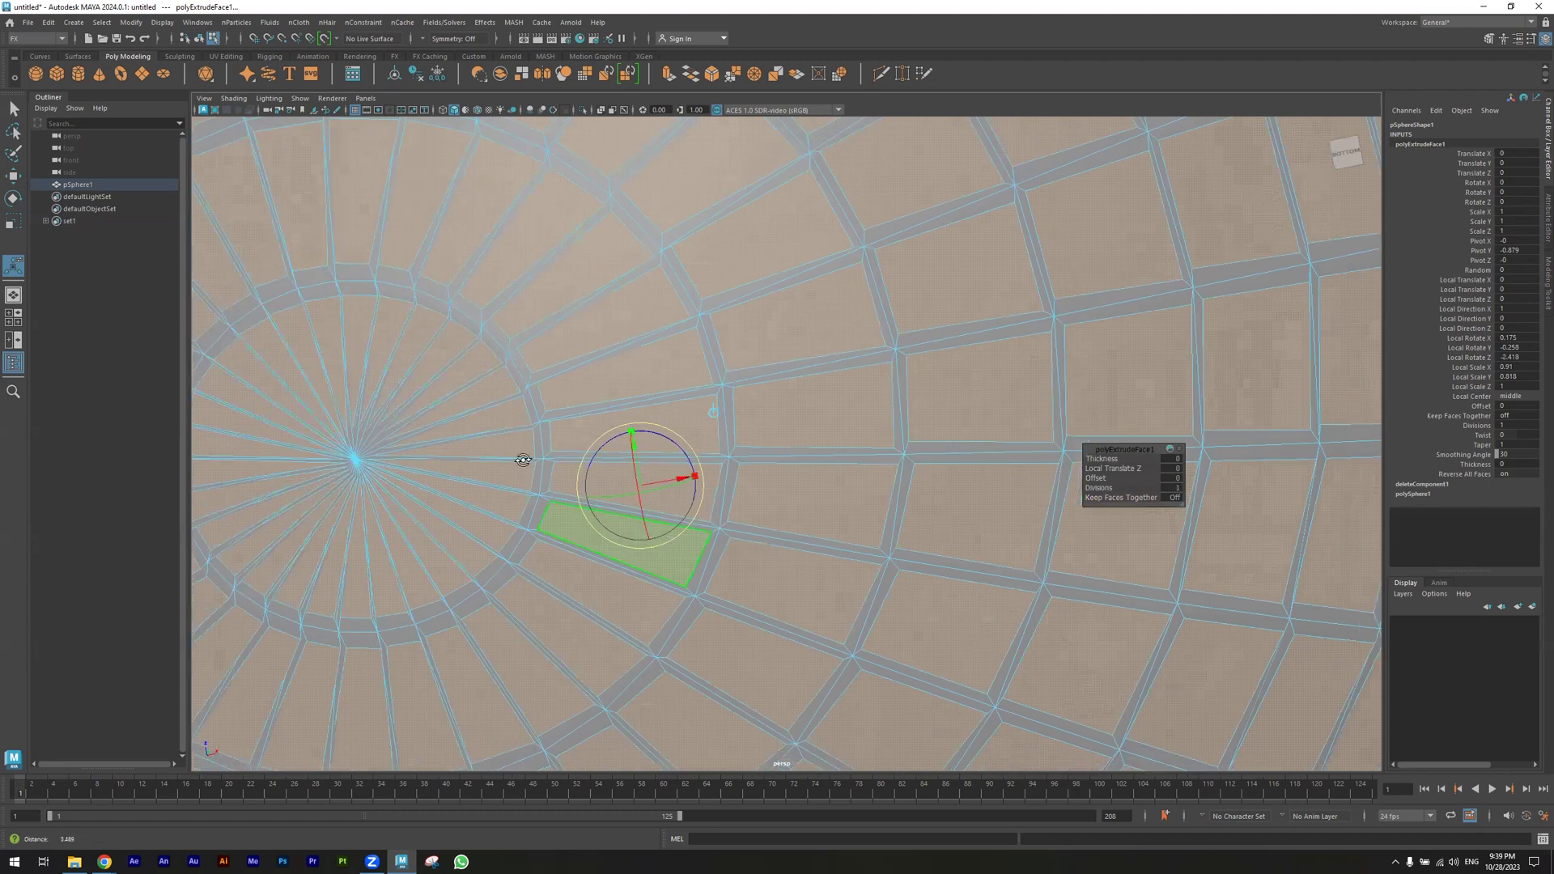
# Delete the inset faces so that only the lattice strips of the bowl remain
pyautogui.moveTo(546, 536)
pyautogui.keyDown('alt'); pyautogui.mouseDown()
pyautogui.moveTo(564, 590)
pyautogui.moveTo(528, 527)
pyautogui.mouseUp(); pyautogui.keyUp('alt')
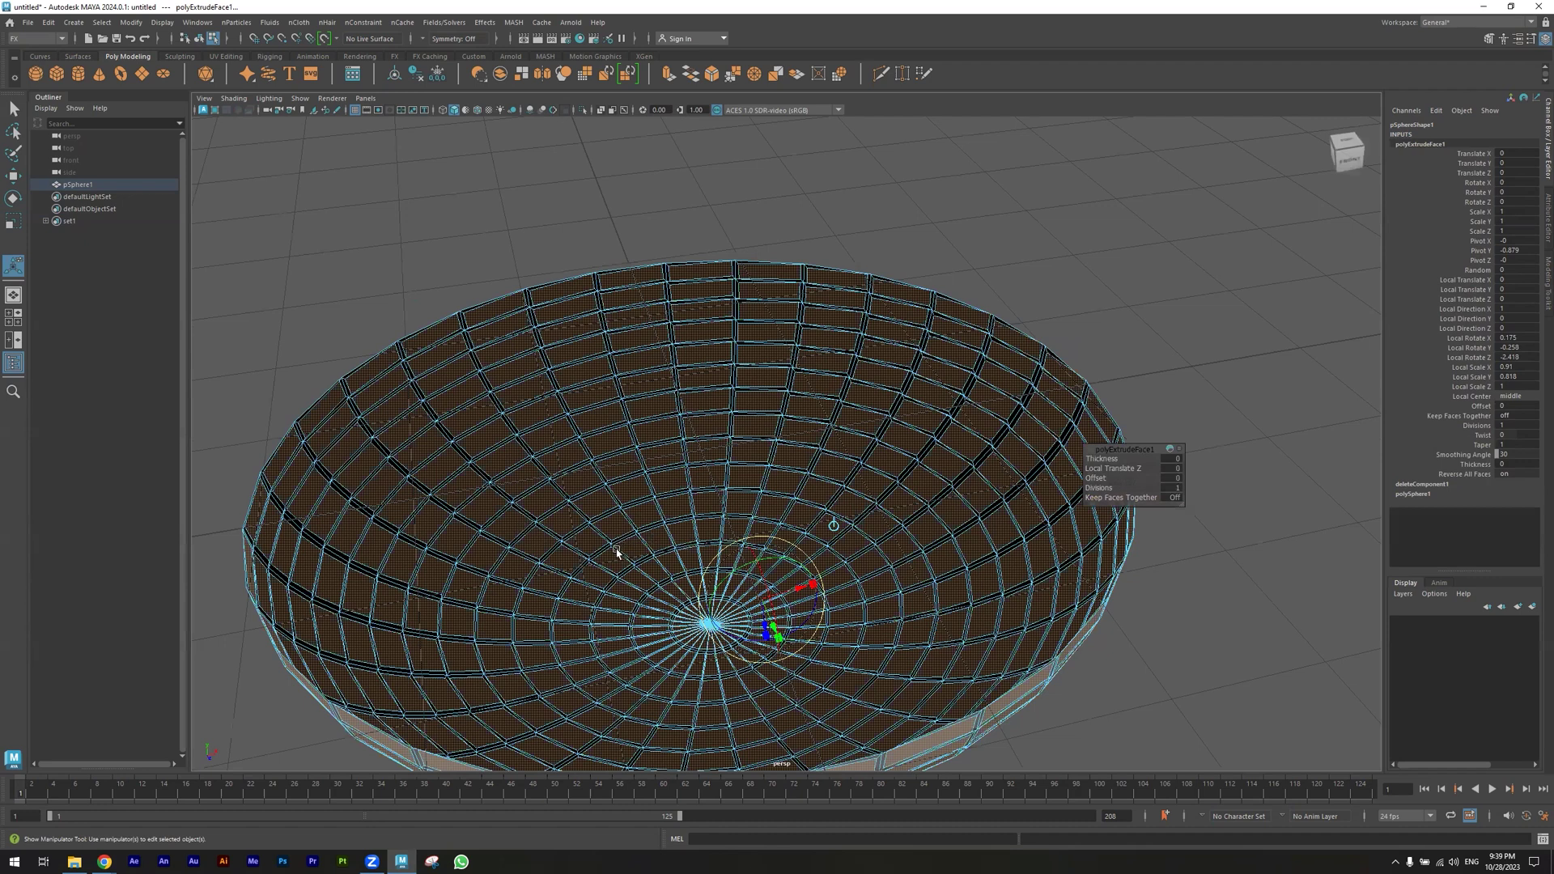
pyautogui.scroll(-3, 951, 611)
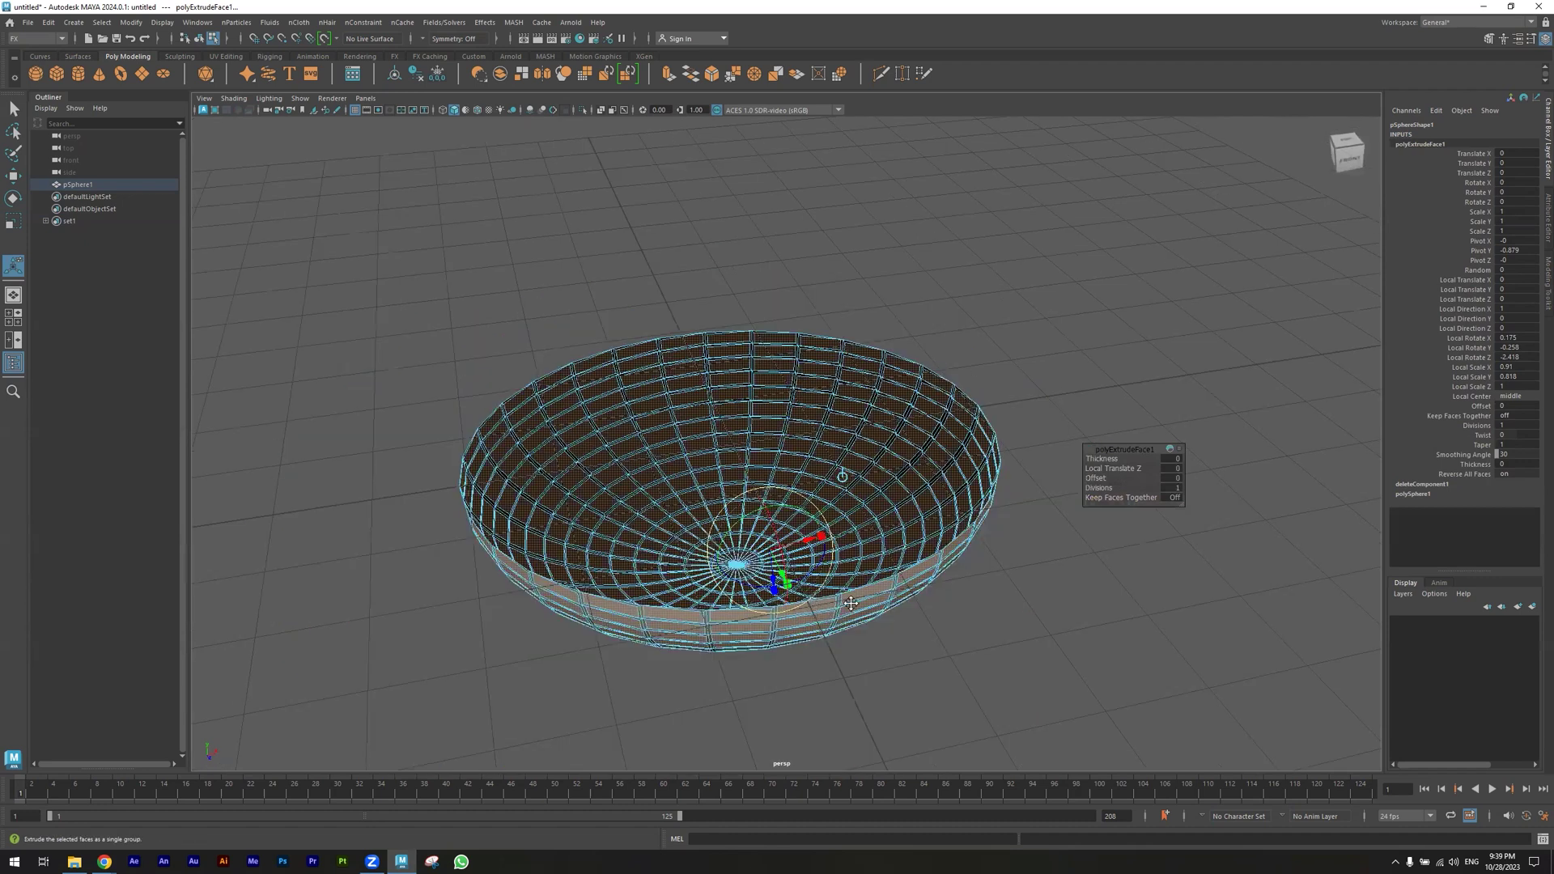
pyautogui.scroll(2, 799, 571)
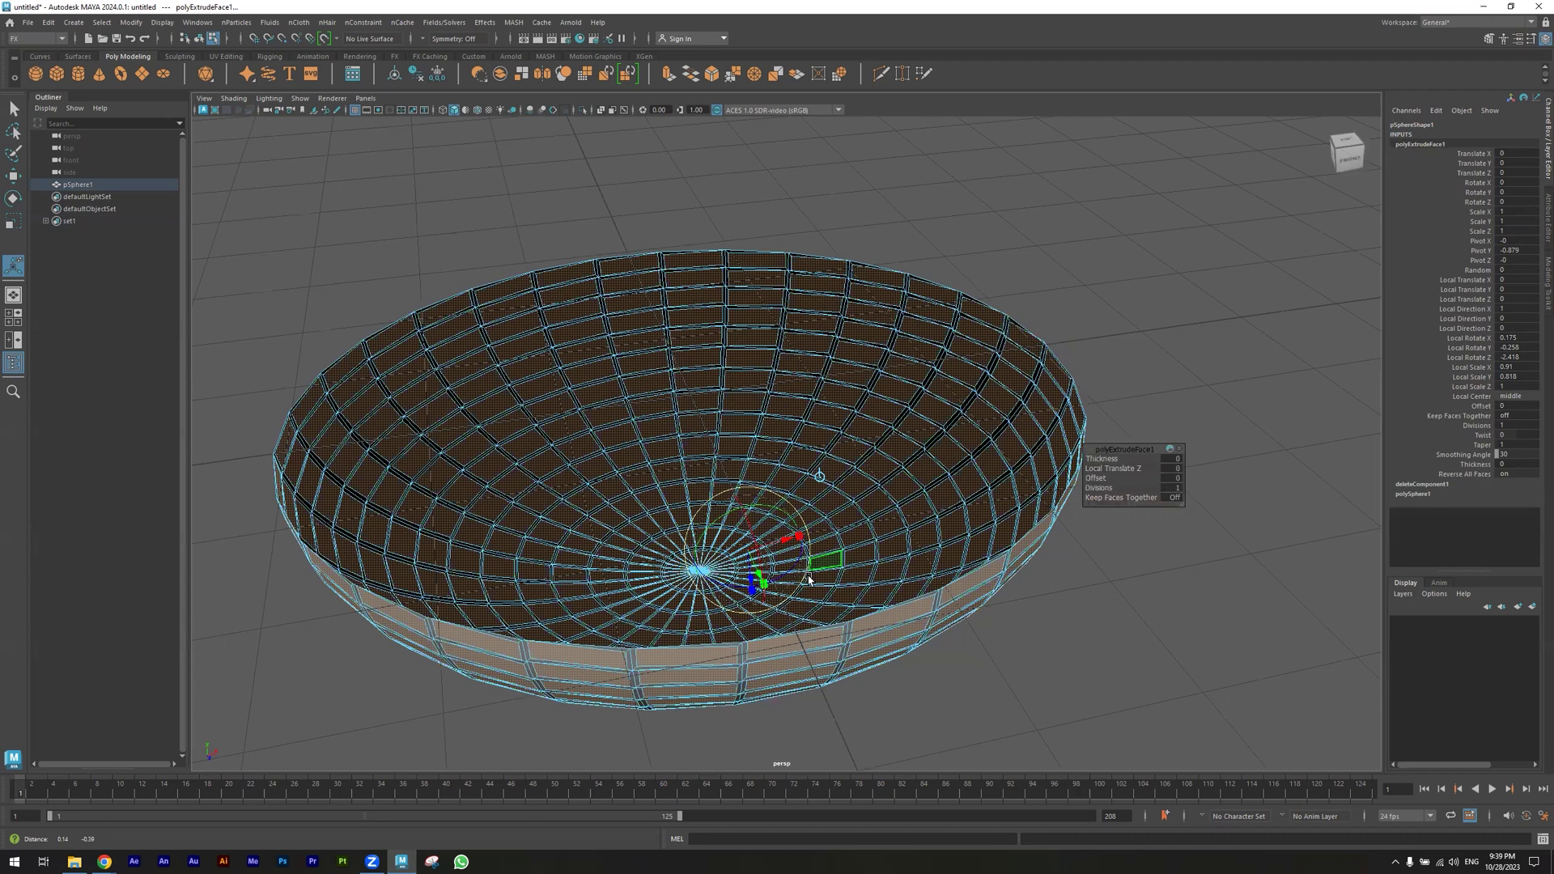
pyautogui.keyDown('alt'); pyautogui.moveTo(808, 576); pyautogui.dragTo(819, 580); pyautogui.keyUp('alt')
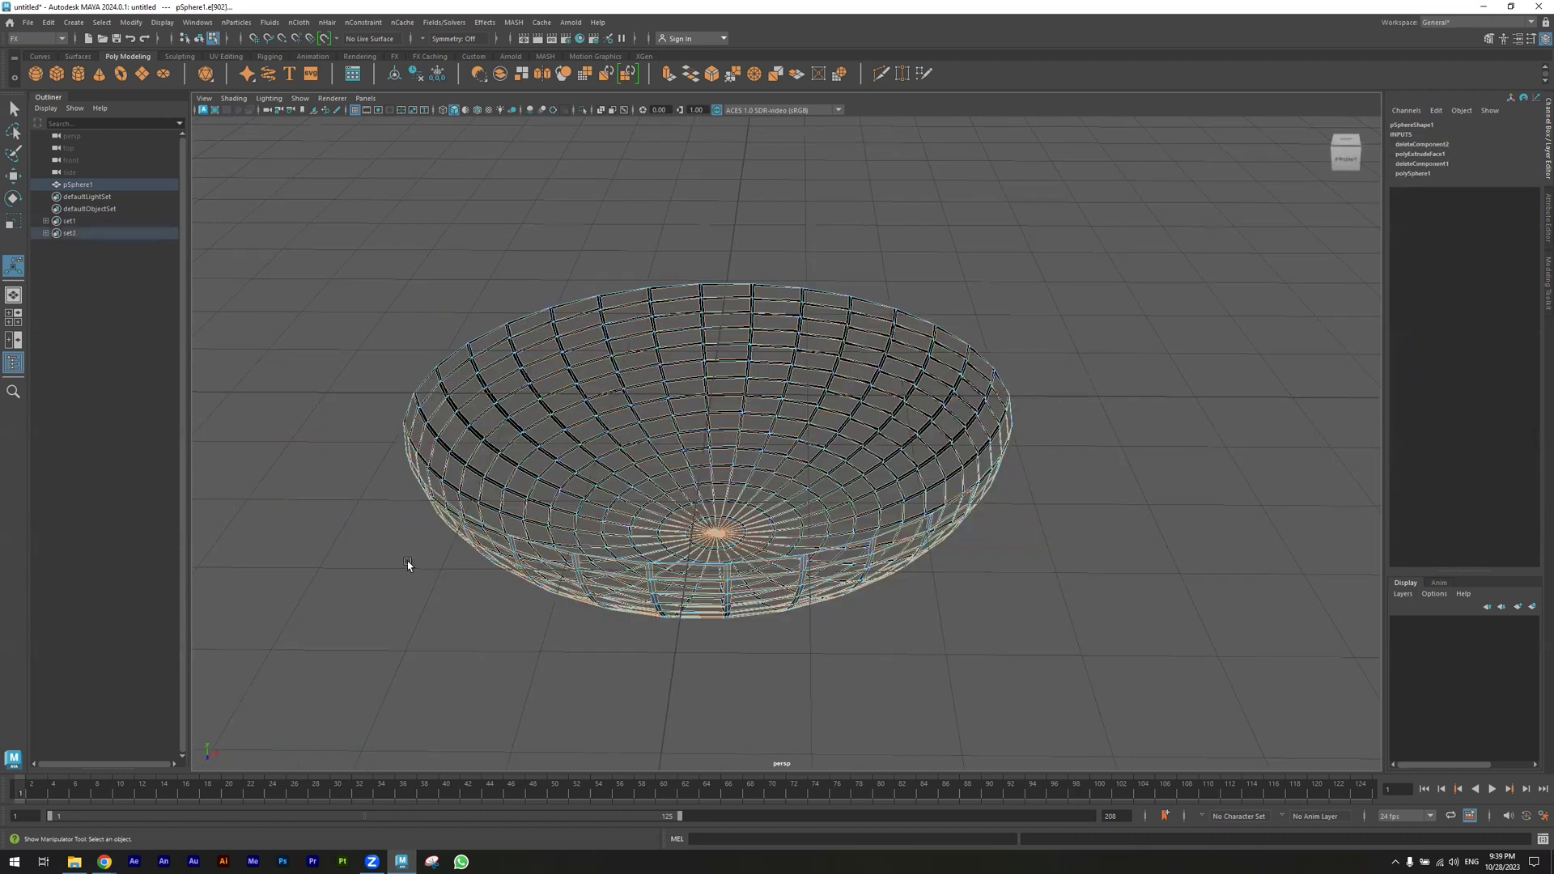
# Extrude all lattice faces together to give the basket strips a small thickness
pyautogui.hotkey('ctrl', 'F11')
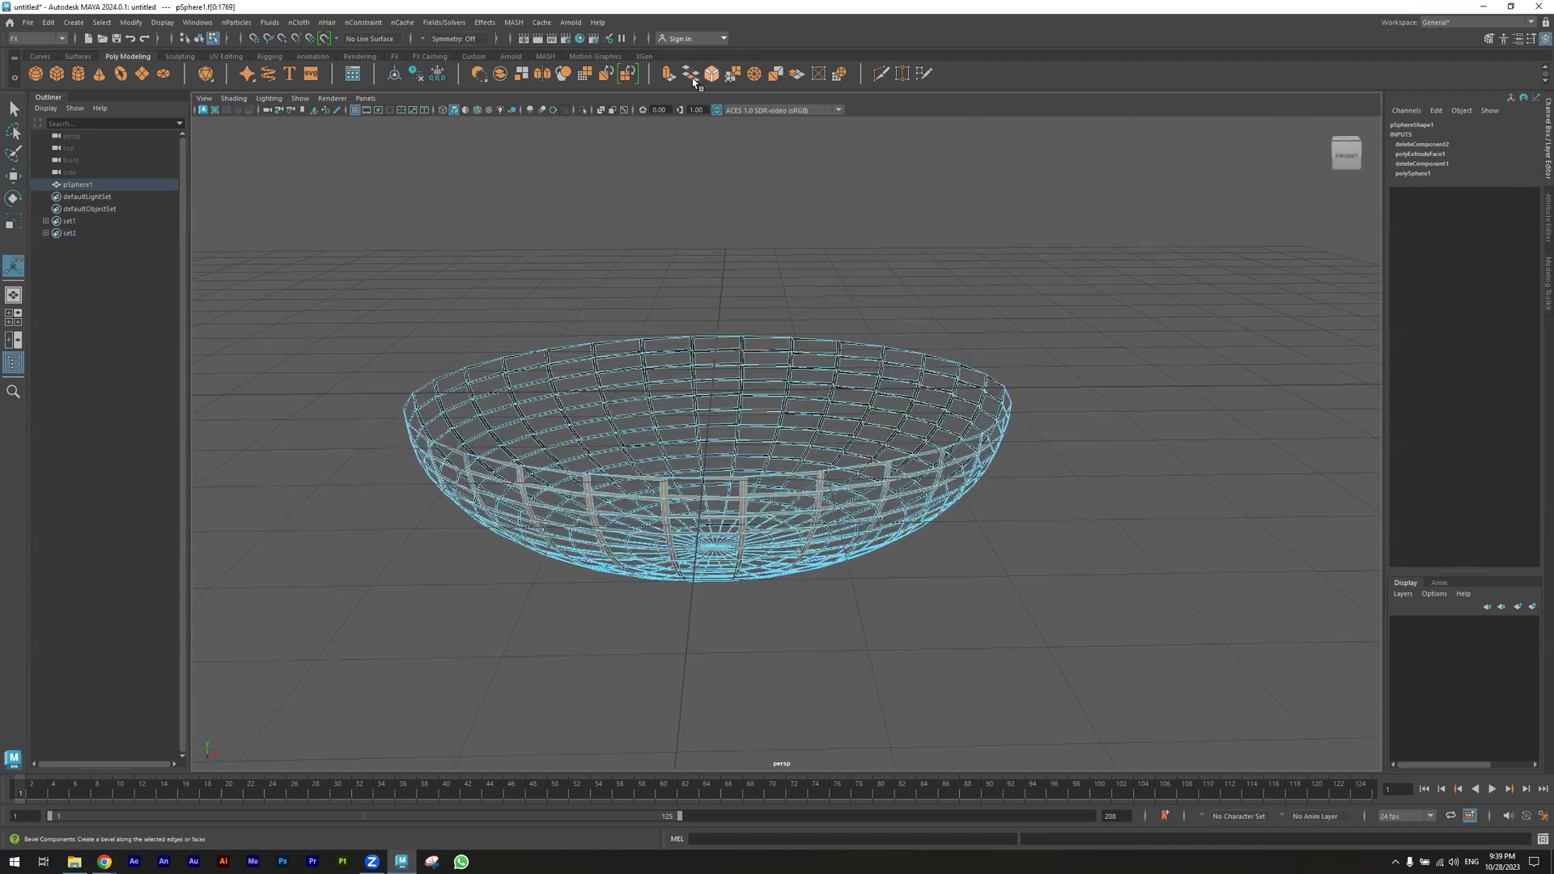
pyautogui.click(711, 74)
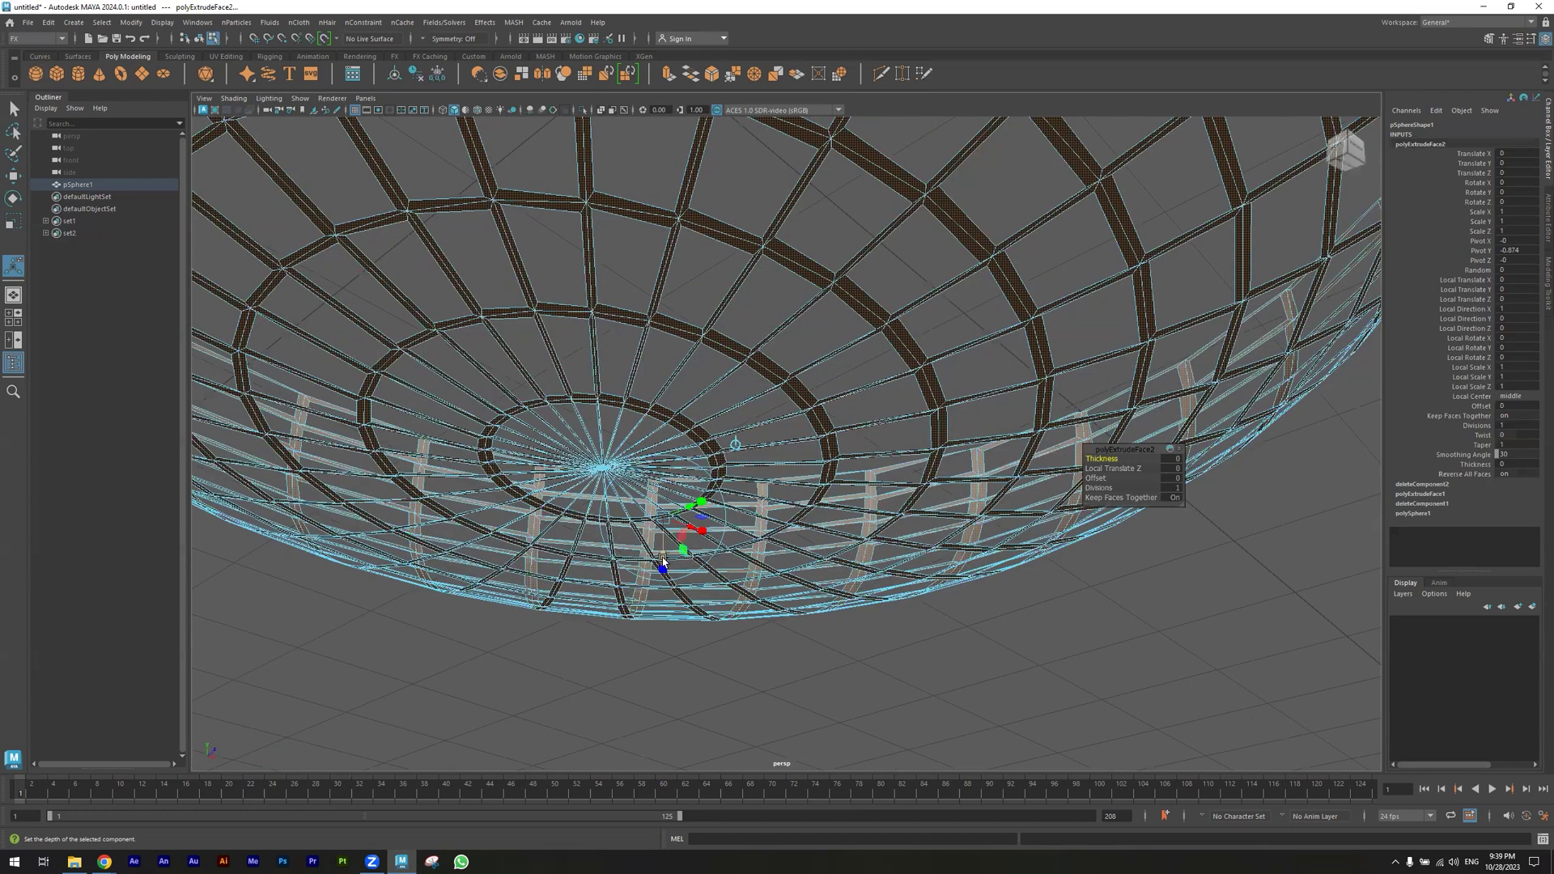
pyautogui.moveTo(662, 564); pyautogui.dragTo(663, 564)
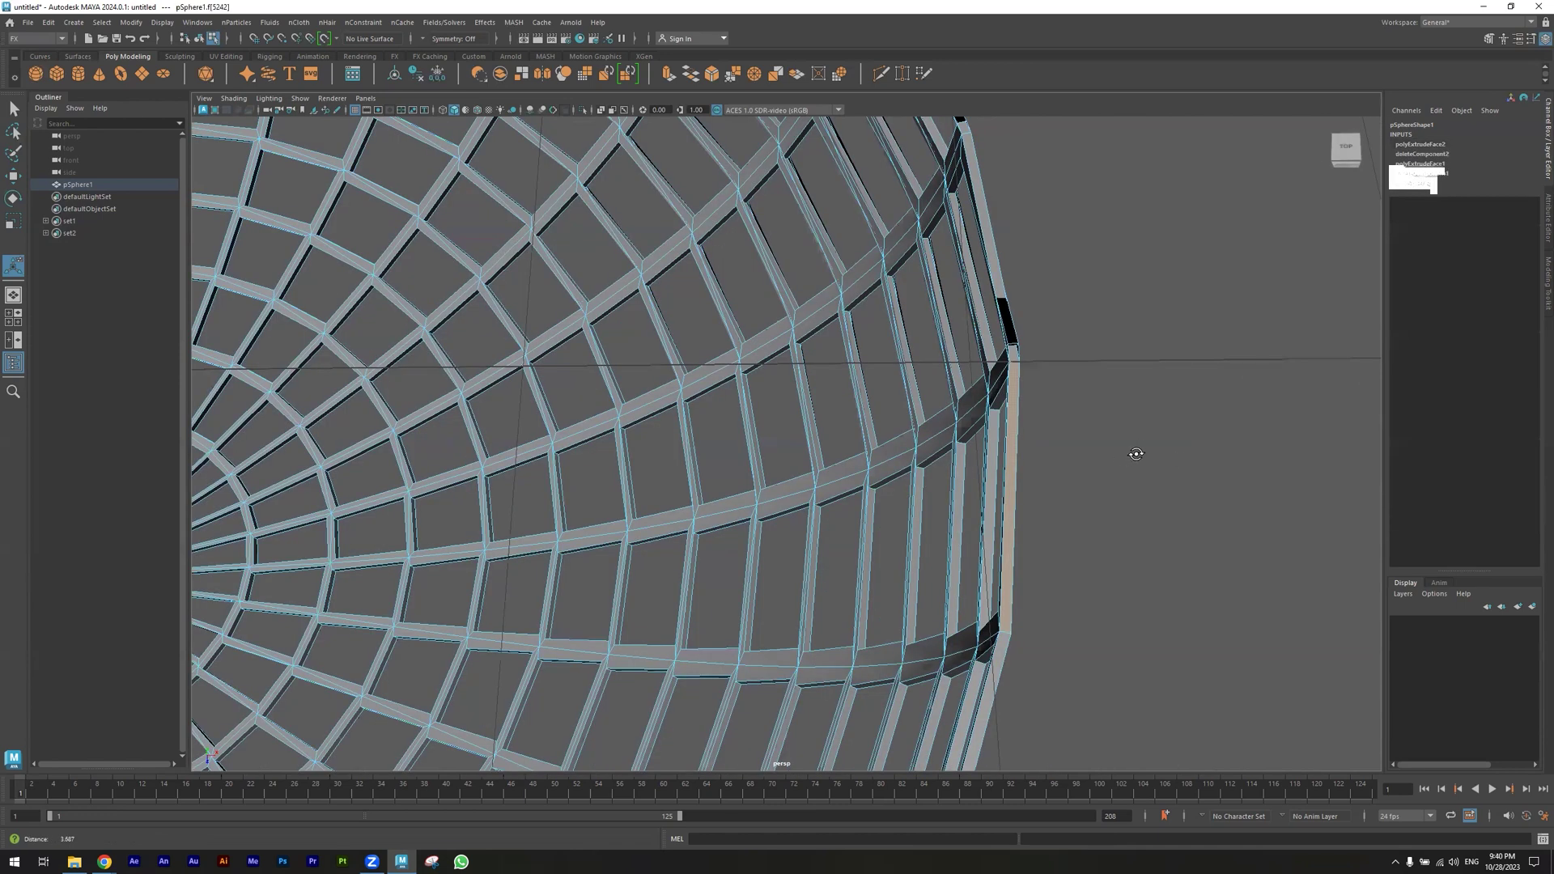
# Delete two adjacent rim faces on each of two opposite sides and bridge the open edges across the basket
pyautogui.keyDown('alt'); pyautogui.moveTo(1044, 427); pyautogui.dragTo(1014, 420); pyautogui.keyUp('alt')
pyautogui.keyDown('shift'); pyautogui.doubleClick(1011, 419); pyautogui.keyUp('shift')
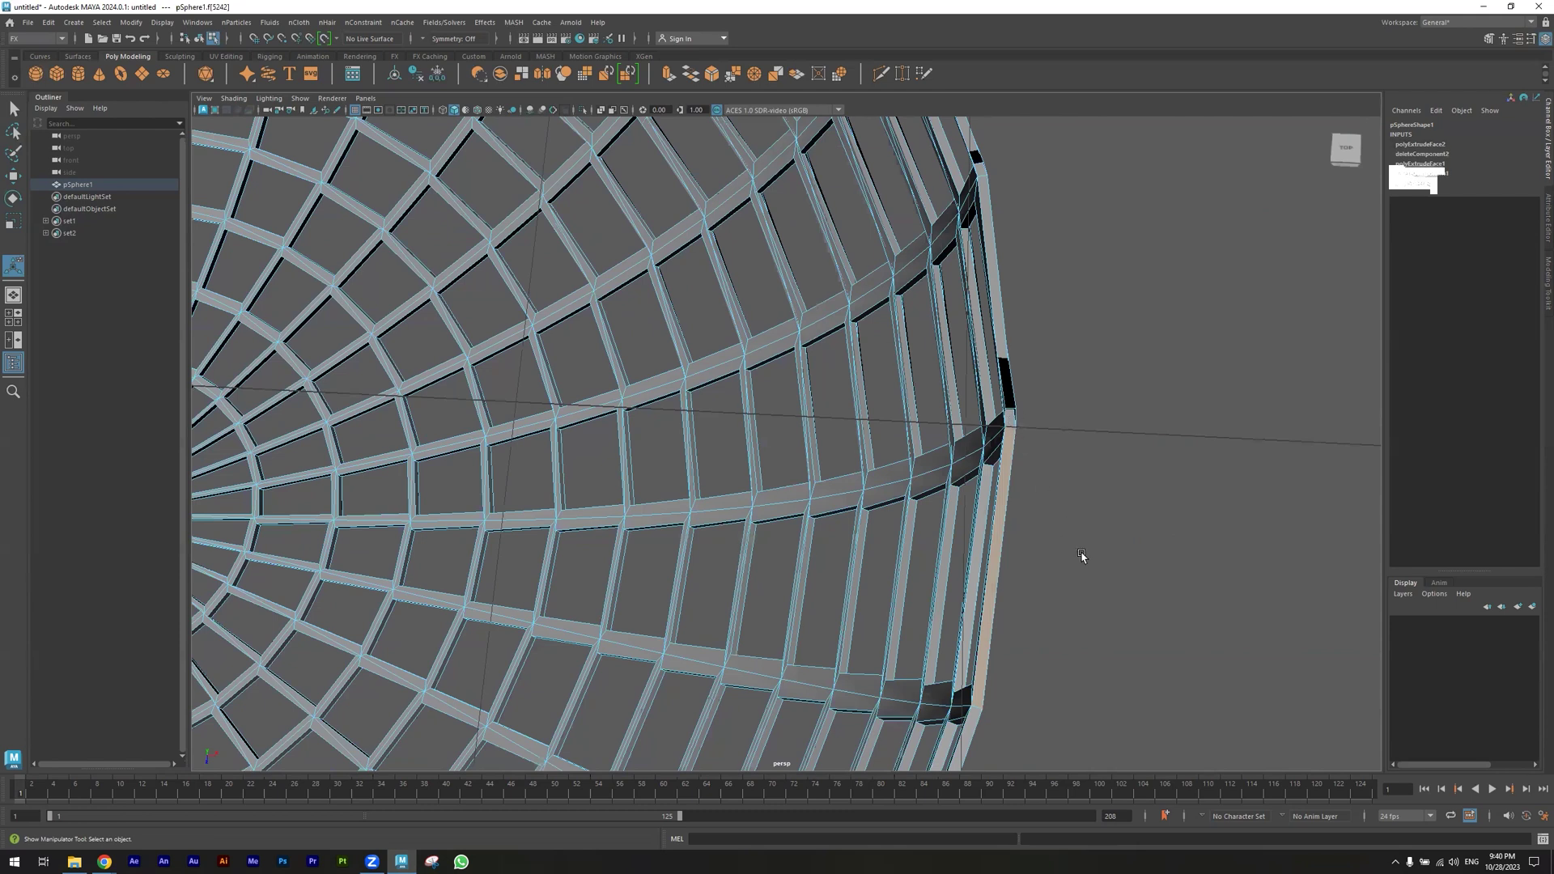
pyautogui.keyDown('alt'); pyautogui.moveTo(1097, 548); pyautogui.dragTo(1085, 549, button='right'); pyautogui.keyUp('alt')
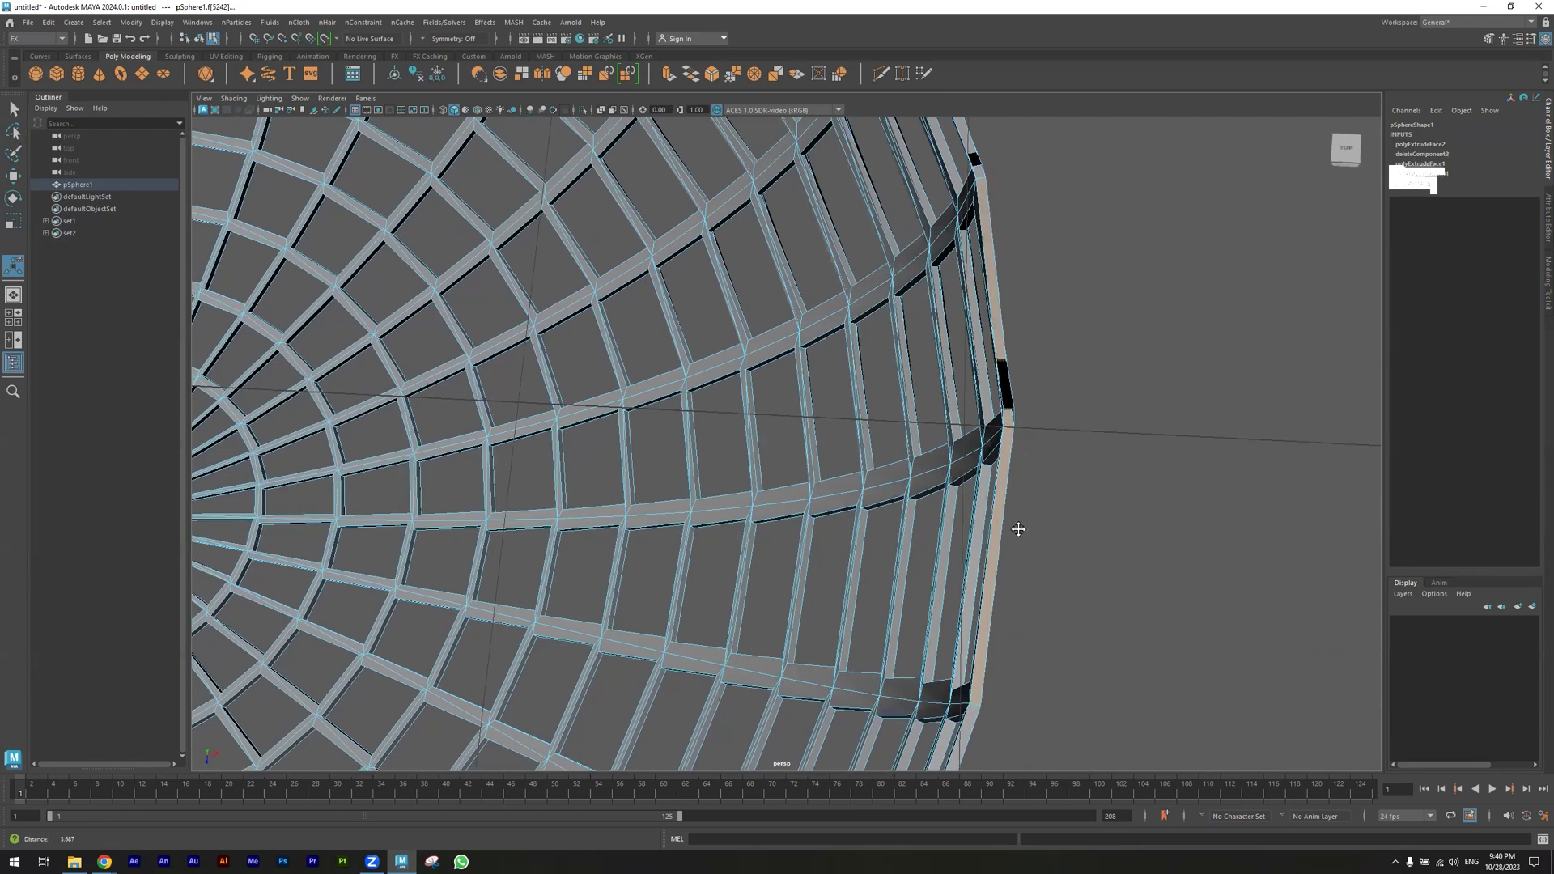
pyautogui.scroll(-5, 929, 554)
pyautogui.scroll(5, 813, 518)
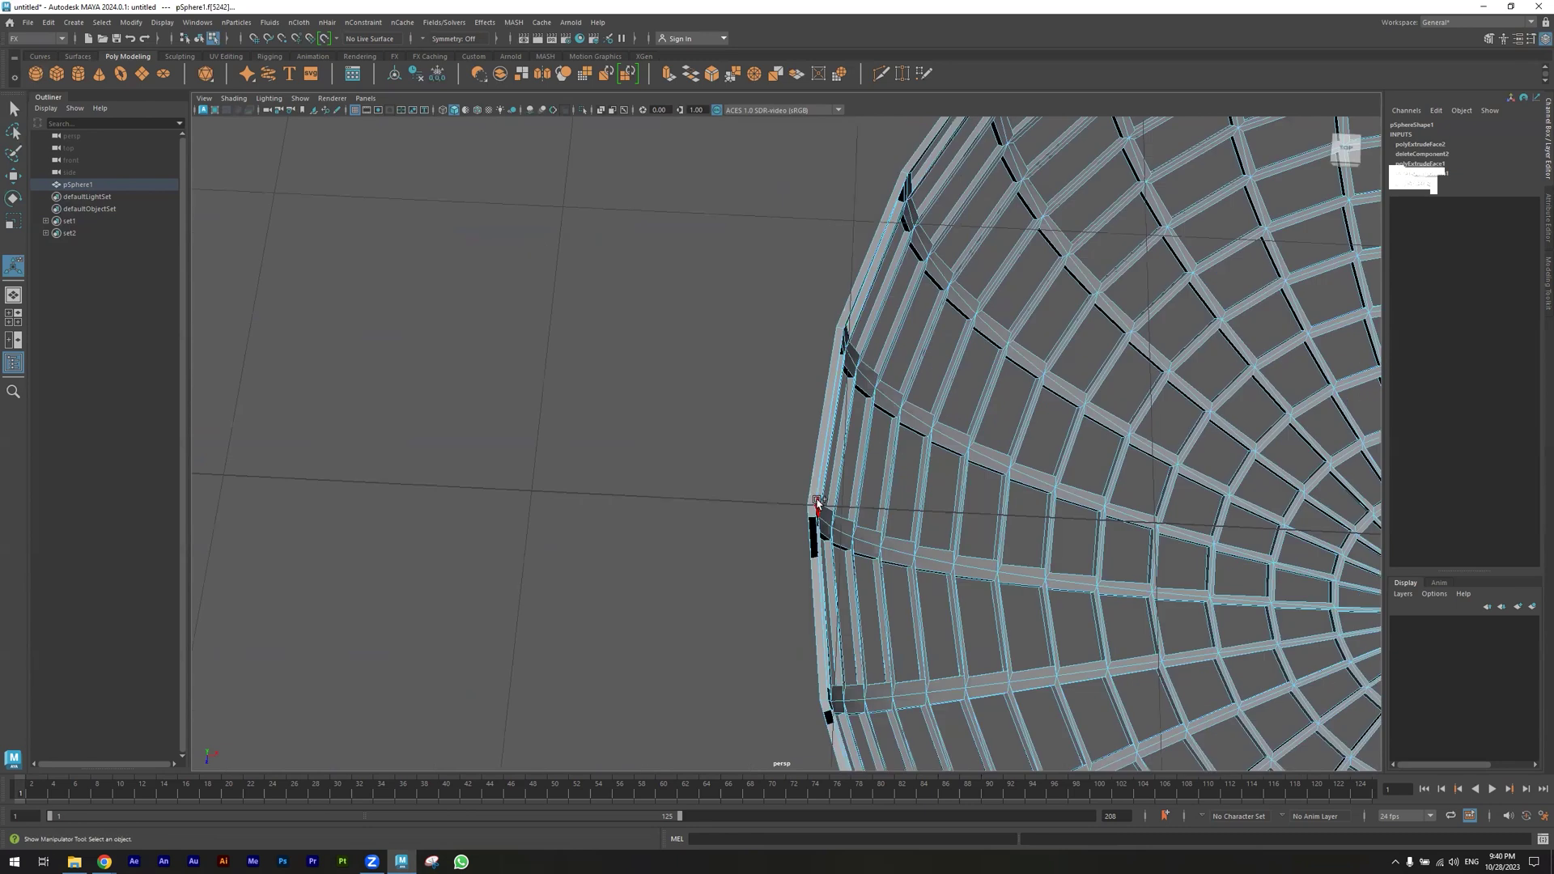
pyautogui.keyDown('shift'); pyautogui.doubleClick(812, 513); pyautogui.keyUp('shift')
pyautogui.keyDown('alt'); pyautogui.moveTo(993, 558); pyautogui.dragTo(1021, 530, button='right'); pyautogui.keyUp('alt')
pyautogui.scroll(-5, 878, 497)
pyautogui.moveTo(932, 530)
pyautogui.keyDown('alt'); pyautogui.mouseDown()
pyautogui.moveTo(914, 467)
pyautogui.moveTo(941, 508)
pyautogui.mouseUp(); pyautogui.keyUp('alt')
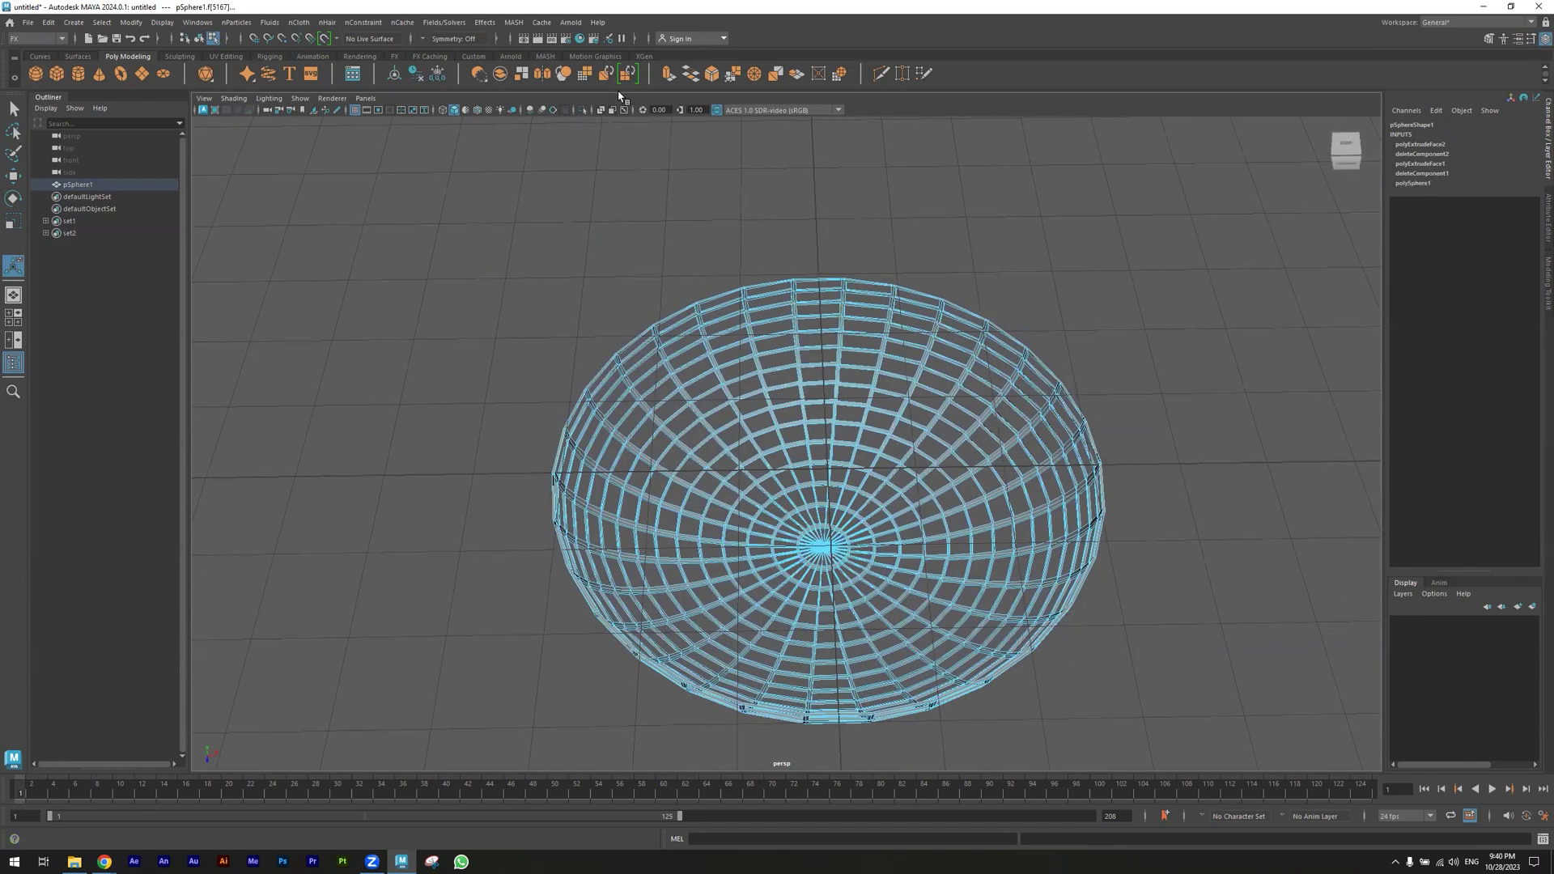
pyautogui.keyDown('alt'); pyautogui.moveTo(782, 512); pyautogui.dragTo(780, 492); pyautogui.keyUp('alt')
pyautogui.keyDown('alt'); pyautogui.moveTo(780, 492); pyautogui.dragTo(701, 478, button='middle'); pyautogui.keyUp('alt')
pyautogui.keyDown('alt'); pyautogui.moveTo(701, 477); pyautogui.dragTo(682, 477, button='right'); pyautogui.keyUp('alt')
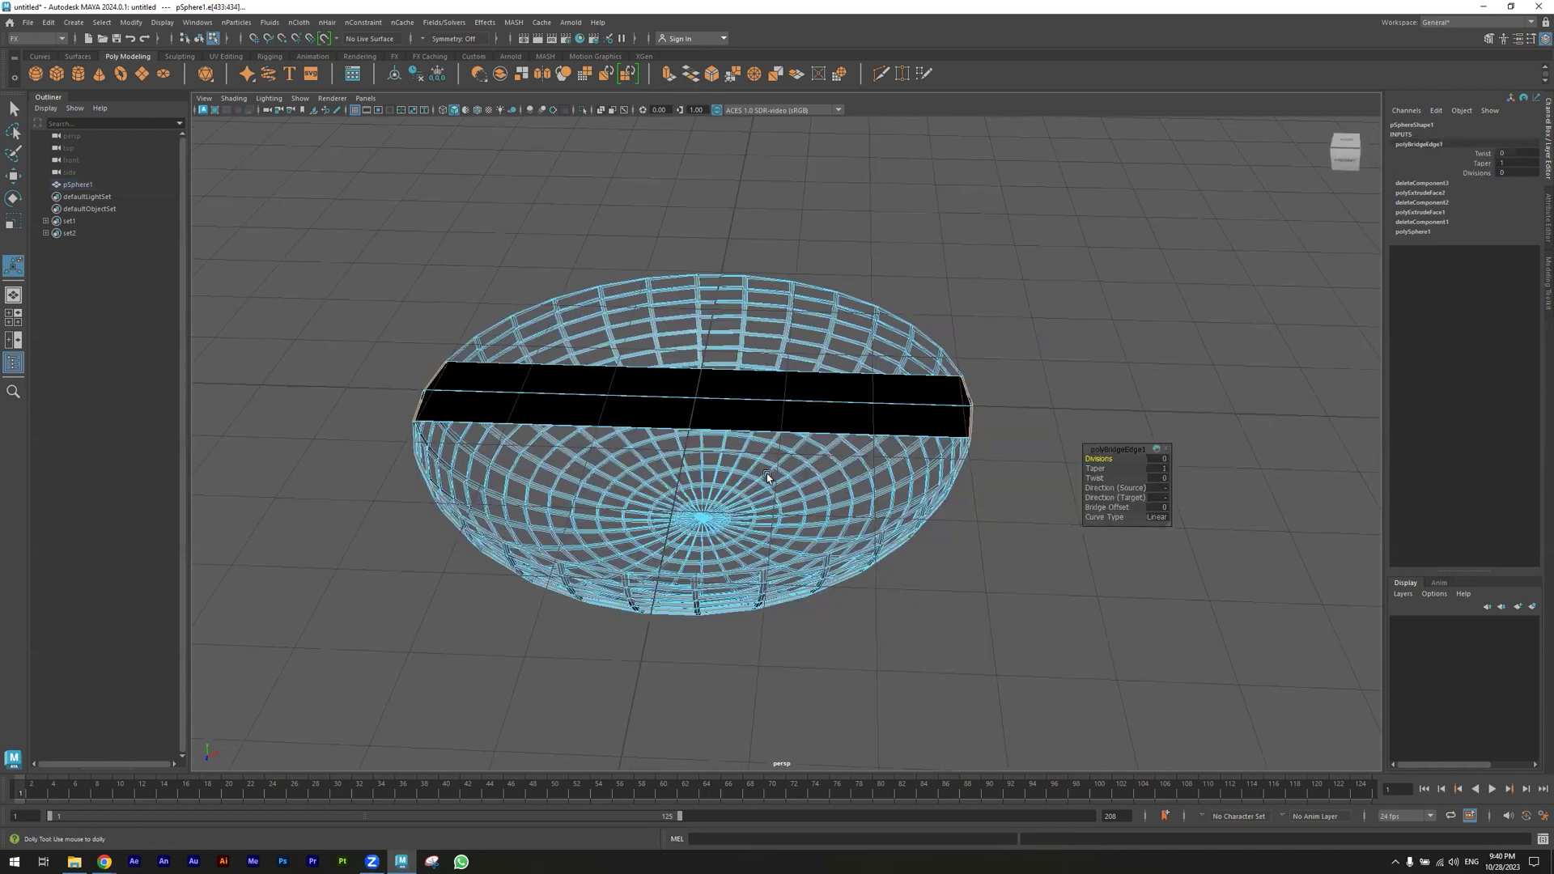
# Give the bridge 21 divisions, a Blend curve type and positive source and target directions to form an arched handle
pyautogui.keyDown('alt'); pyautogui.moveTo(832, 517); pyautogui.dragTo(1227, 526, button='right'); pyautogui.keyUp('alt')
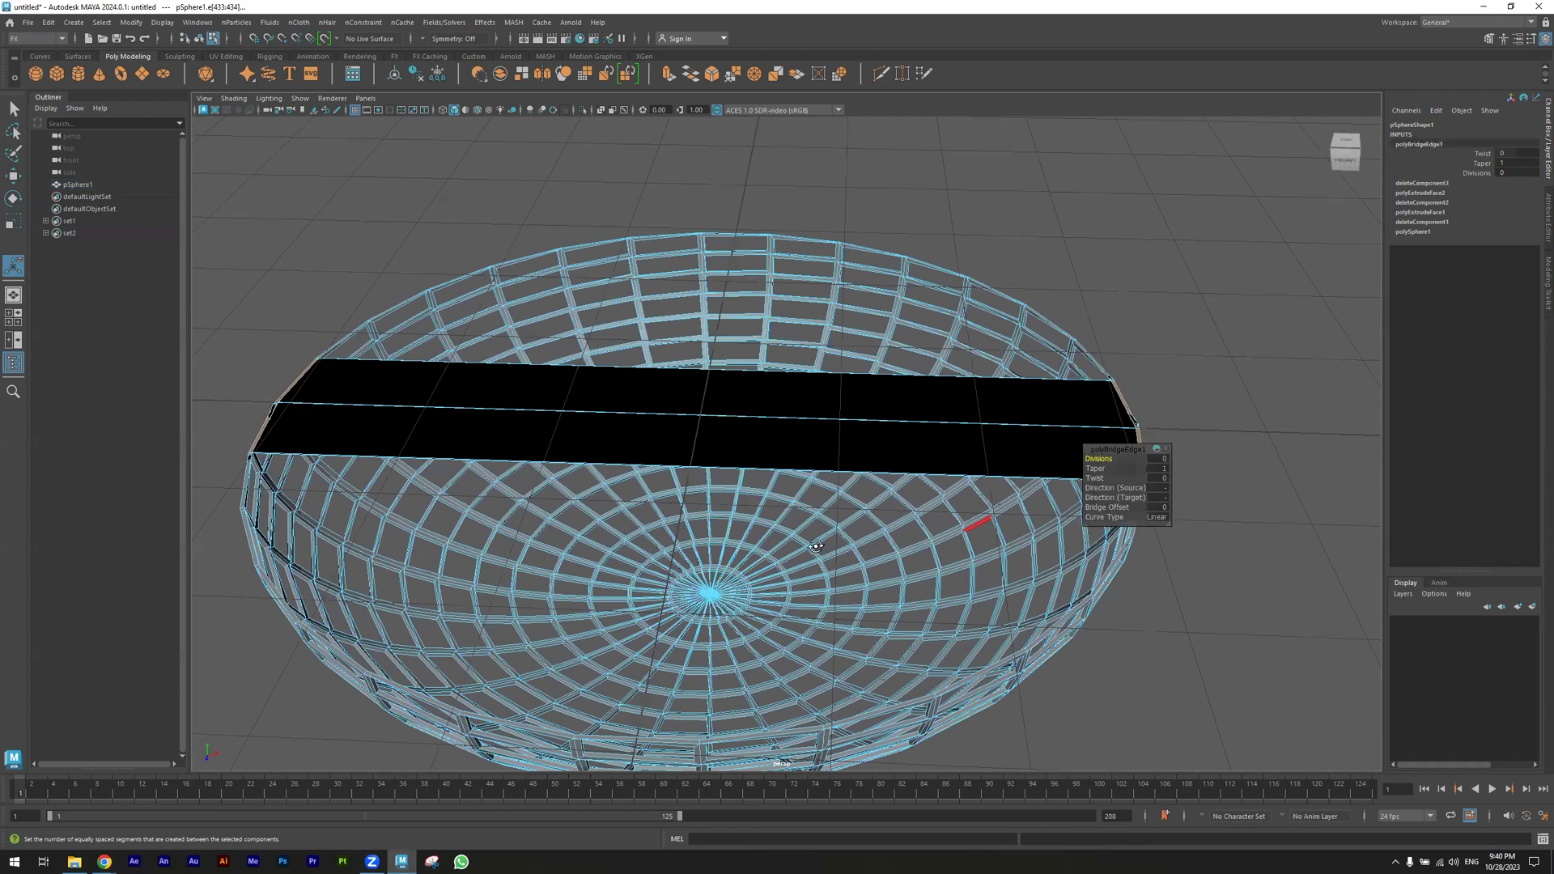
pyautogui.keyDown('alt'); pyautogui.moveTo(791, 510); pyautogui.dragTo(1173, 515); pyautogui.keyUp('alt')
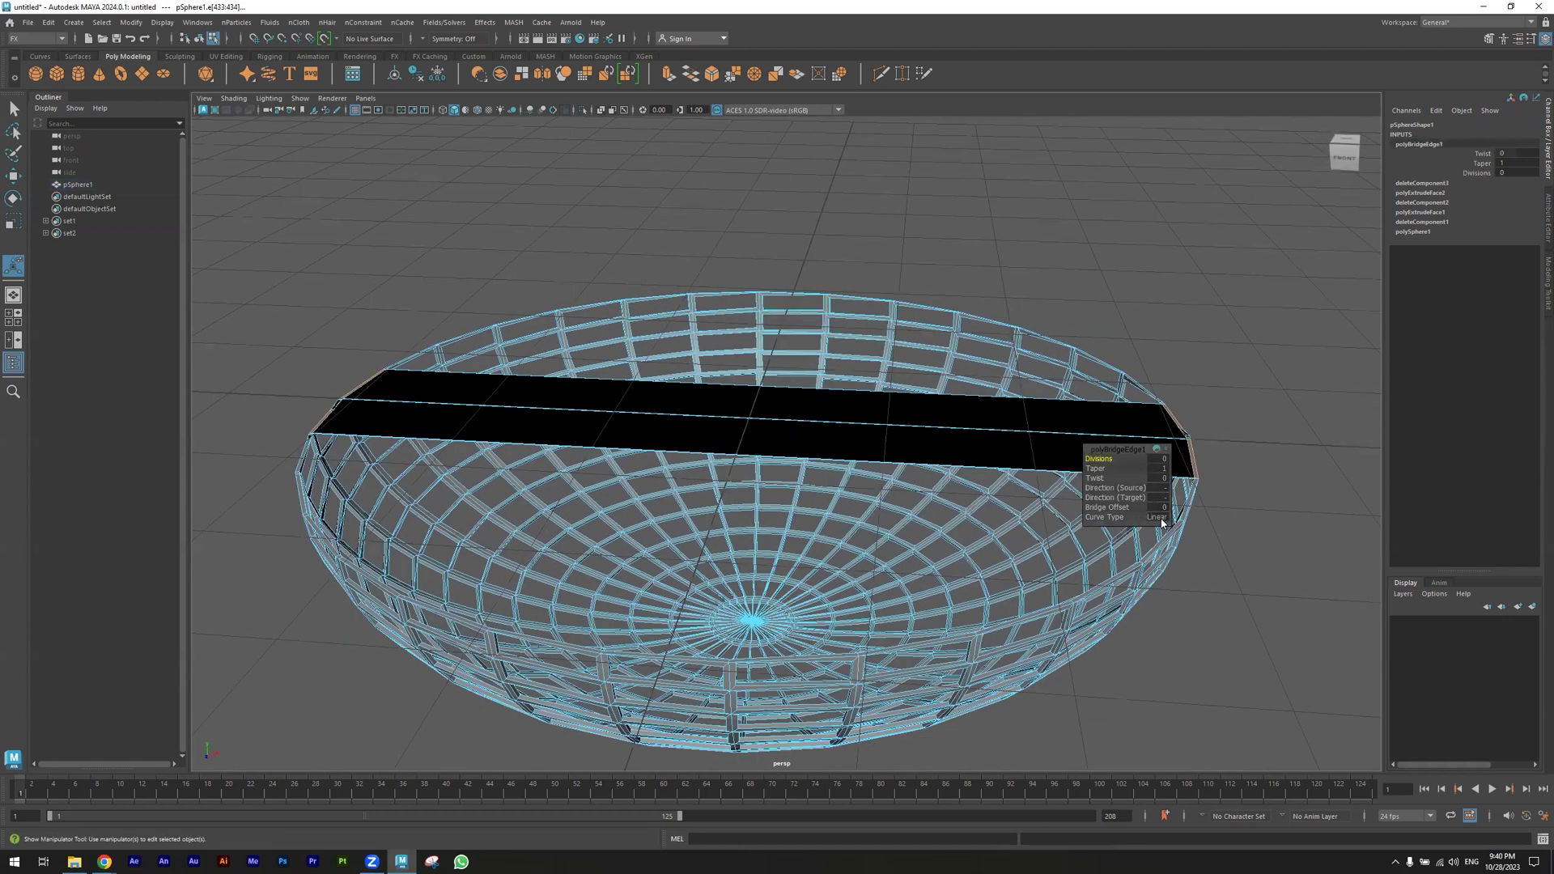
pyautogui.keyDown('alt'); pyautogui.moveTo(1063, 539); pyautogui.dragTo(1013, 536); pyautogui.keyUp('alt')
pyautogui.moveTo(1102, 515); pyautogui.dragTo(1305, 470)
pyautogui.click(1165, 487)
pyautogui.click(1167, 496)
pyautogui.click(1165, 500)
pyautogui.click(1171, 514)
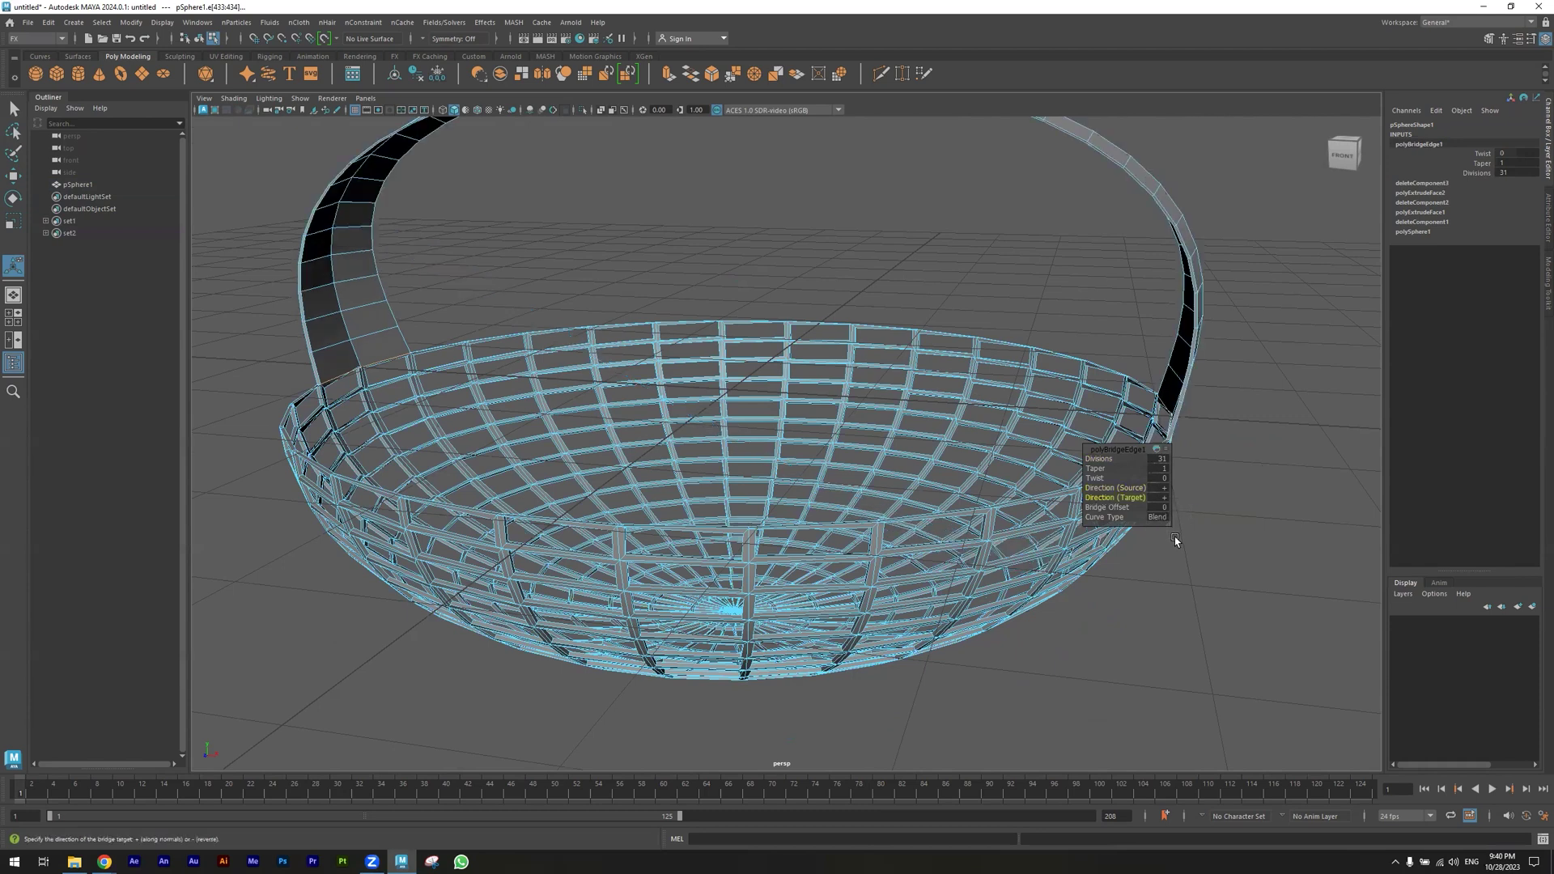
# Reduce the handle bridge's taper to about 0.4
pyautogui.scroll(-1, 1044, 534)
pyautogui.keyDown('alt'); pyautogui.moveTo(947, 524); pyautogui.dragTo(1096, 472); pyautogui.keyUp('alt')
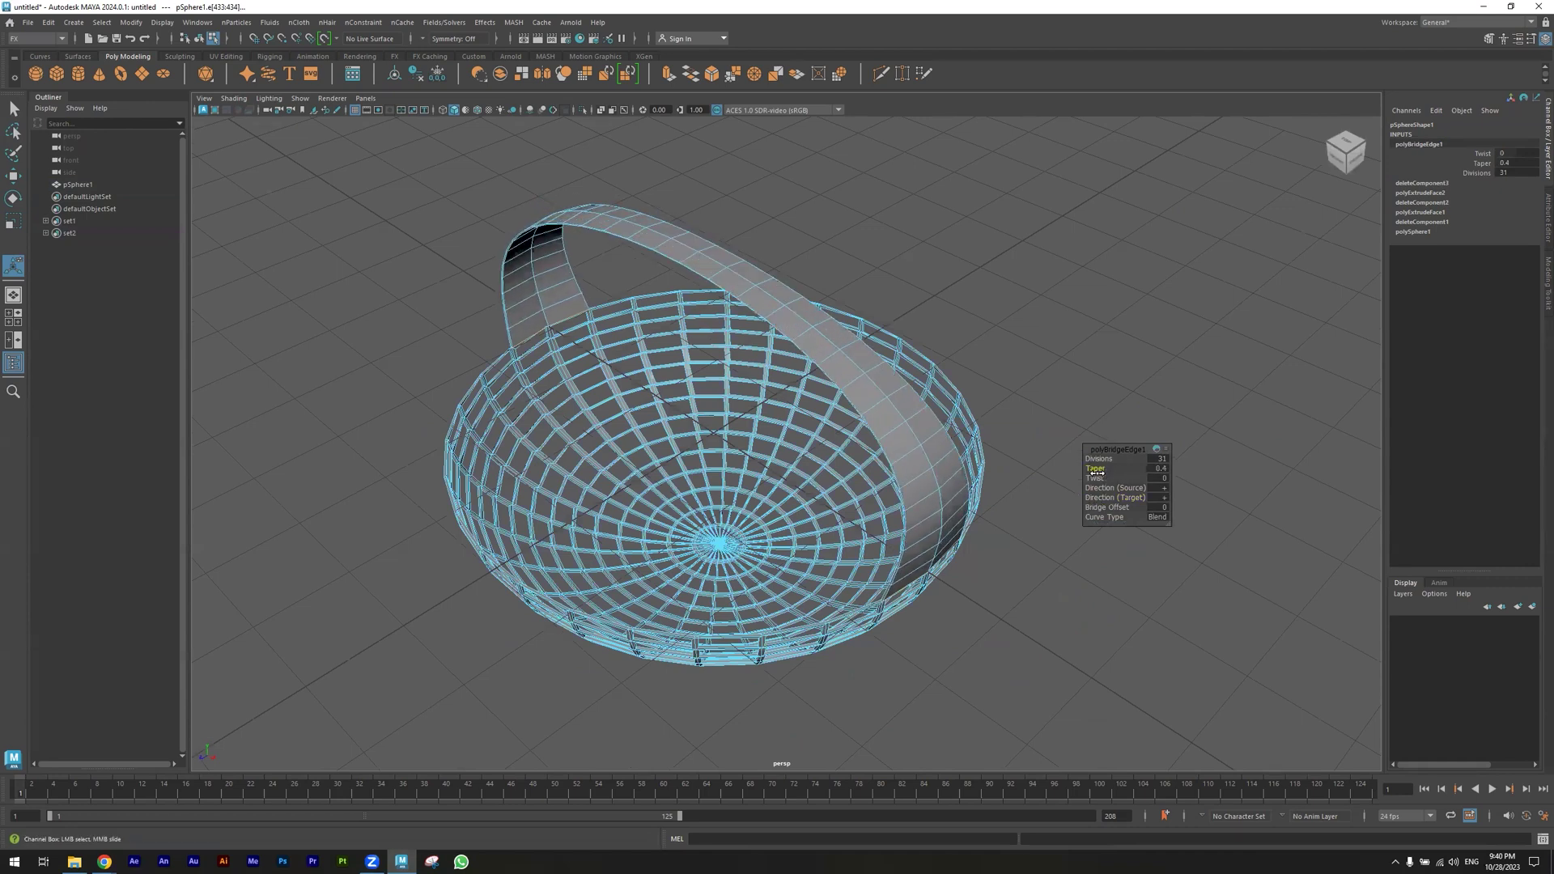
pyautogui.keyDown('alt'); pyautogui.moveTo(940, 499); pyautogui.dragTo(707, 495); pyautogui.keyUp('alt')
pyautogui.keyDown('alt'); pyautogui.moveTo(744, 459); pyautogui.dragTo(789, 428, button='middle'); pyautogui.keyUp('alt')
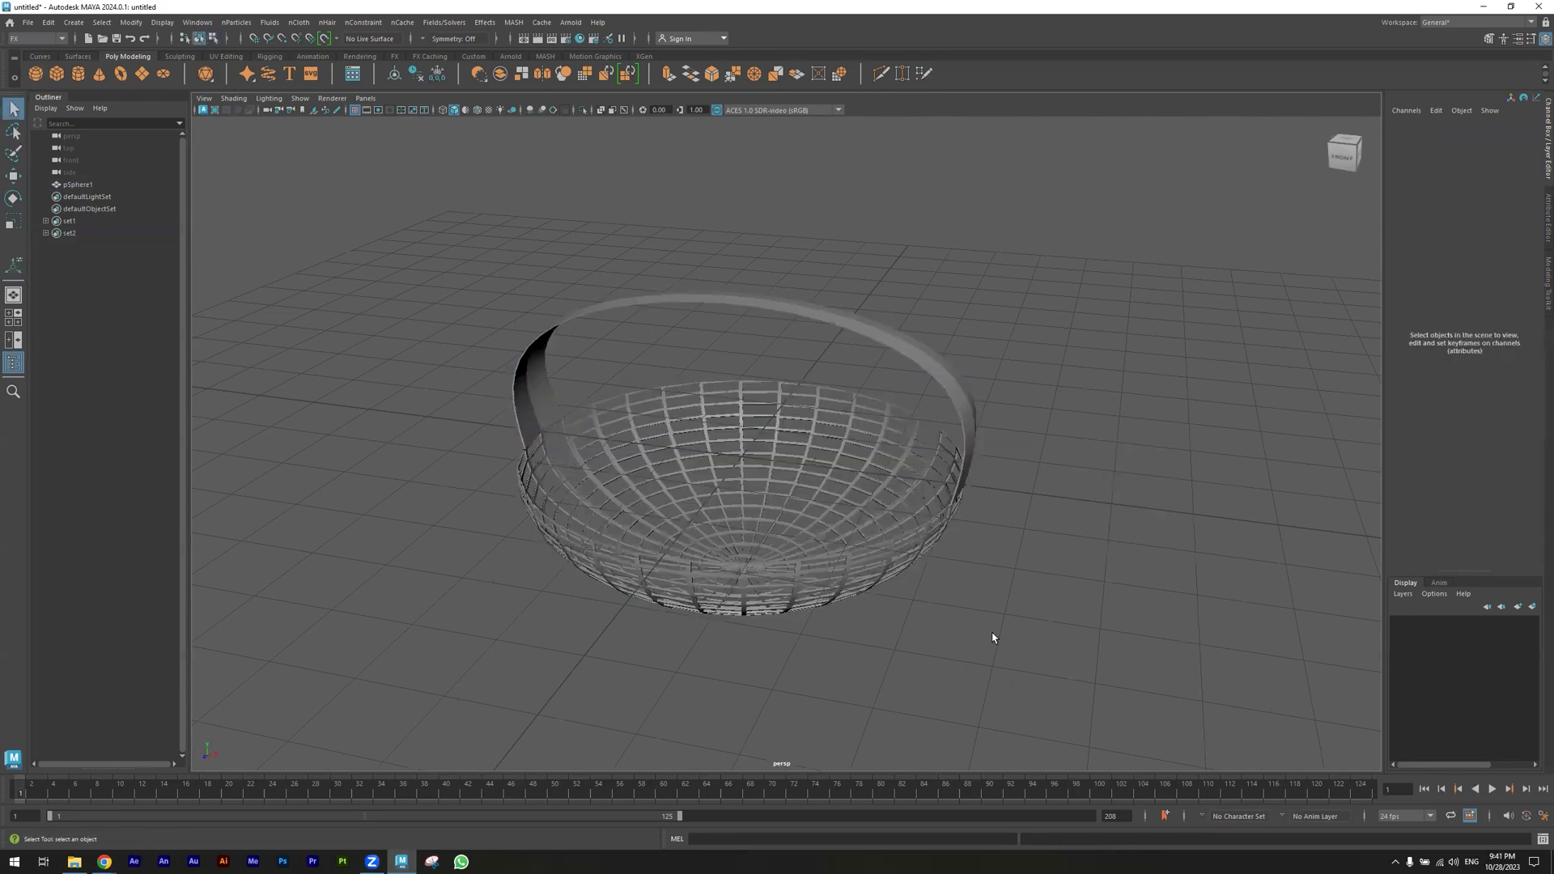
# Select the whole basket and display it with smooth mesh preview
pyautogui.keyDown('alt'); pyautogui.moveTo(992, 634); pyautogui.dragTo(1063, 588, button='right'); pyautogui.keyUp('alt')
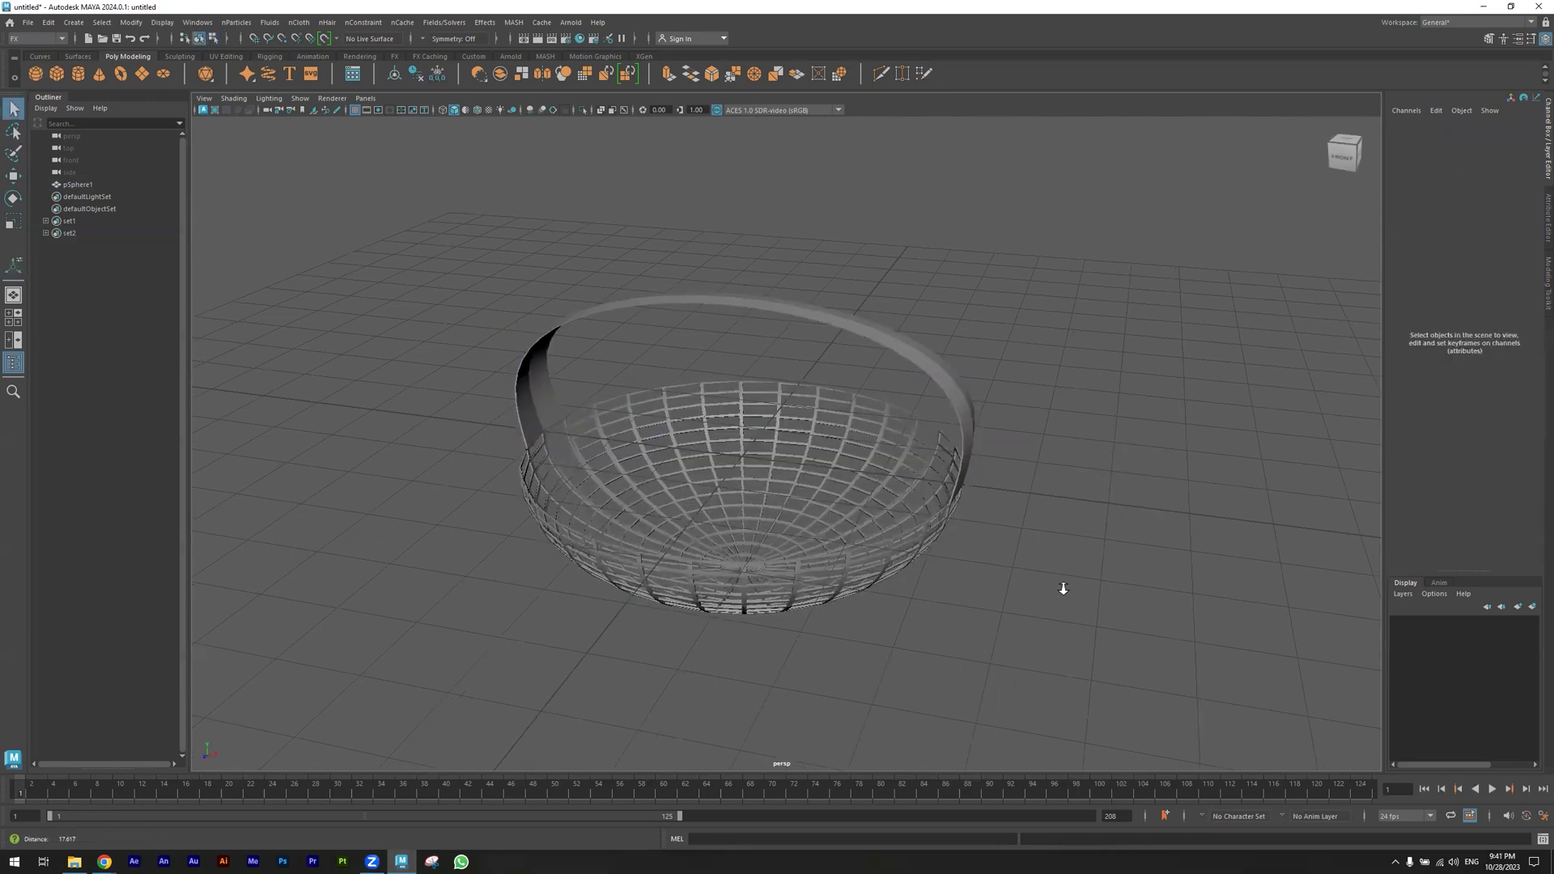
pyautogui.keyDown('alt'); pyautogui.moveTo(838, 533); pyautogui.dragTo(808, 502, button='right'); pyautogui.keyUp('alt')
pyautogui.click(808, 500)
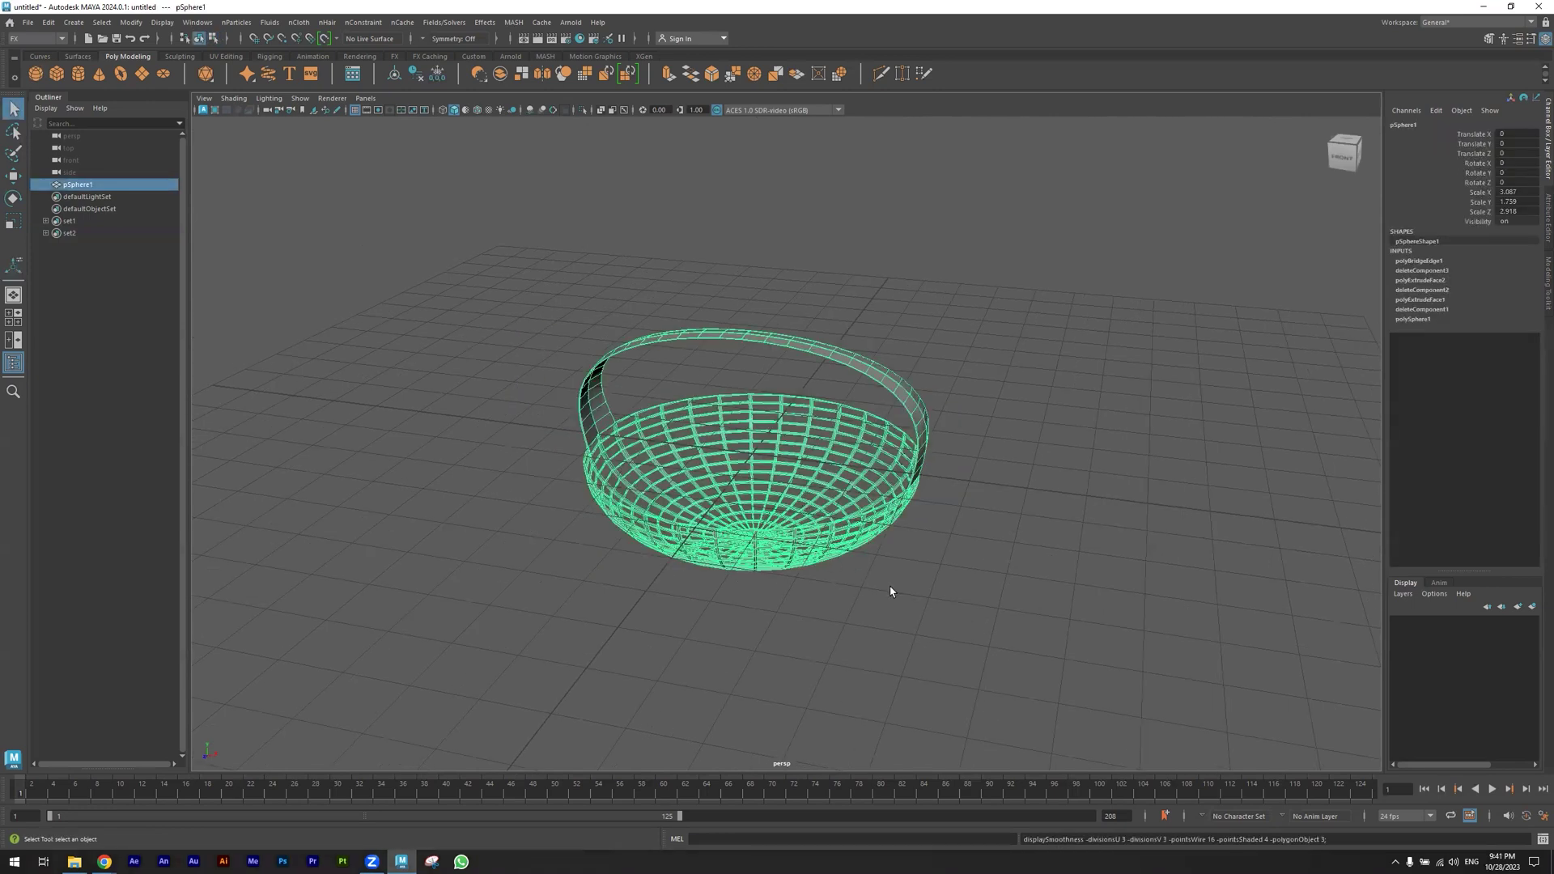
pyautogui.scroll(-3, 890, 592)
pyautogui.click(914, 553)
pyautogui.keyDown('alt'); pyautogui.moveTo(915, 553); pyautogui.dragTo(869, 584); pyautogui.keyUp('alt')
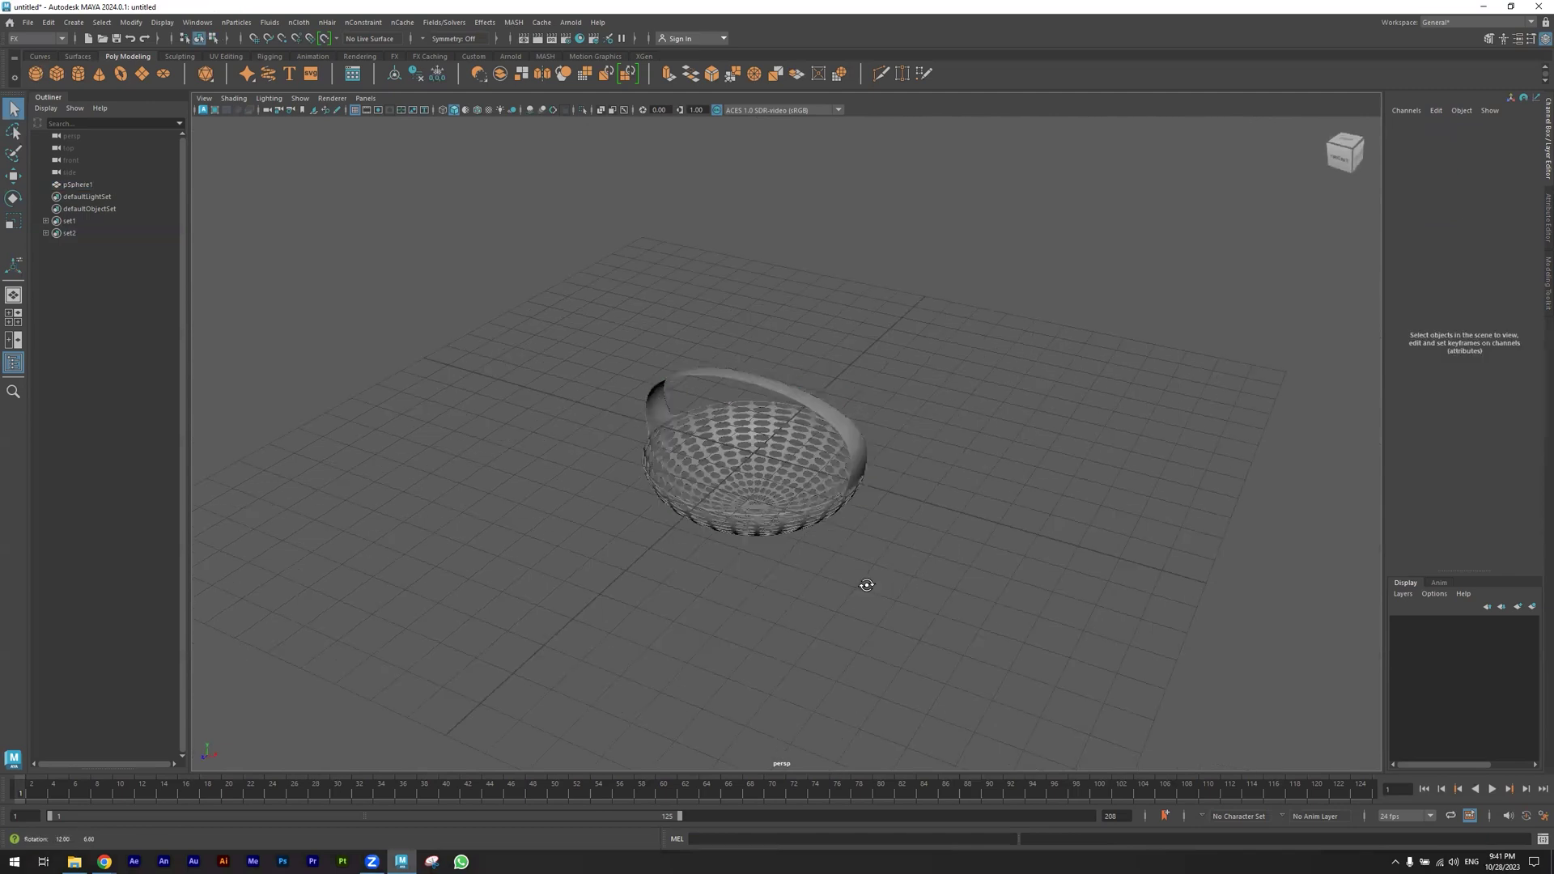
pyautogui.keyDown('alt'); pyautogui.moveTo(632, 573); pyautogui.dragTo(796, 583); pyautogui.keyUp('alt')
pyautogui.keyDown('alt'); pyautogui.moveTo(703, 593); pyautogui.dragTo(678, 509, button='right'); pyautogui.keyUp('alt')
pyautogui.keyDown('alt'); pyautogui.moveTo(692, 503); pyautogui.dragTo(633, 378); pyautogui.keyUp('alt')
# Create a polygon cube and move it in front of the basket to about 7.09 in Z
pyautogui.click(55, 75)
pyautogui.keyDown('alt'); pyautogui.moveTo(614, 489); pyautogui.dragTo(714, 496); pyautogui.keyUp('alt')
pyautogui.press('w')
pyautogui.keyDown('alt'); pyautogui.moveTo(943, 437); pyautogui.dragTo(960, 451); pyautogui.keyUp('alt')
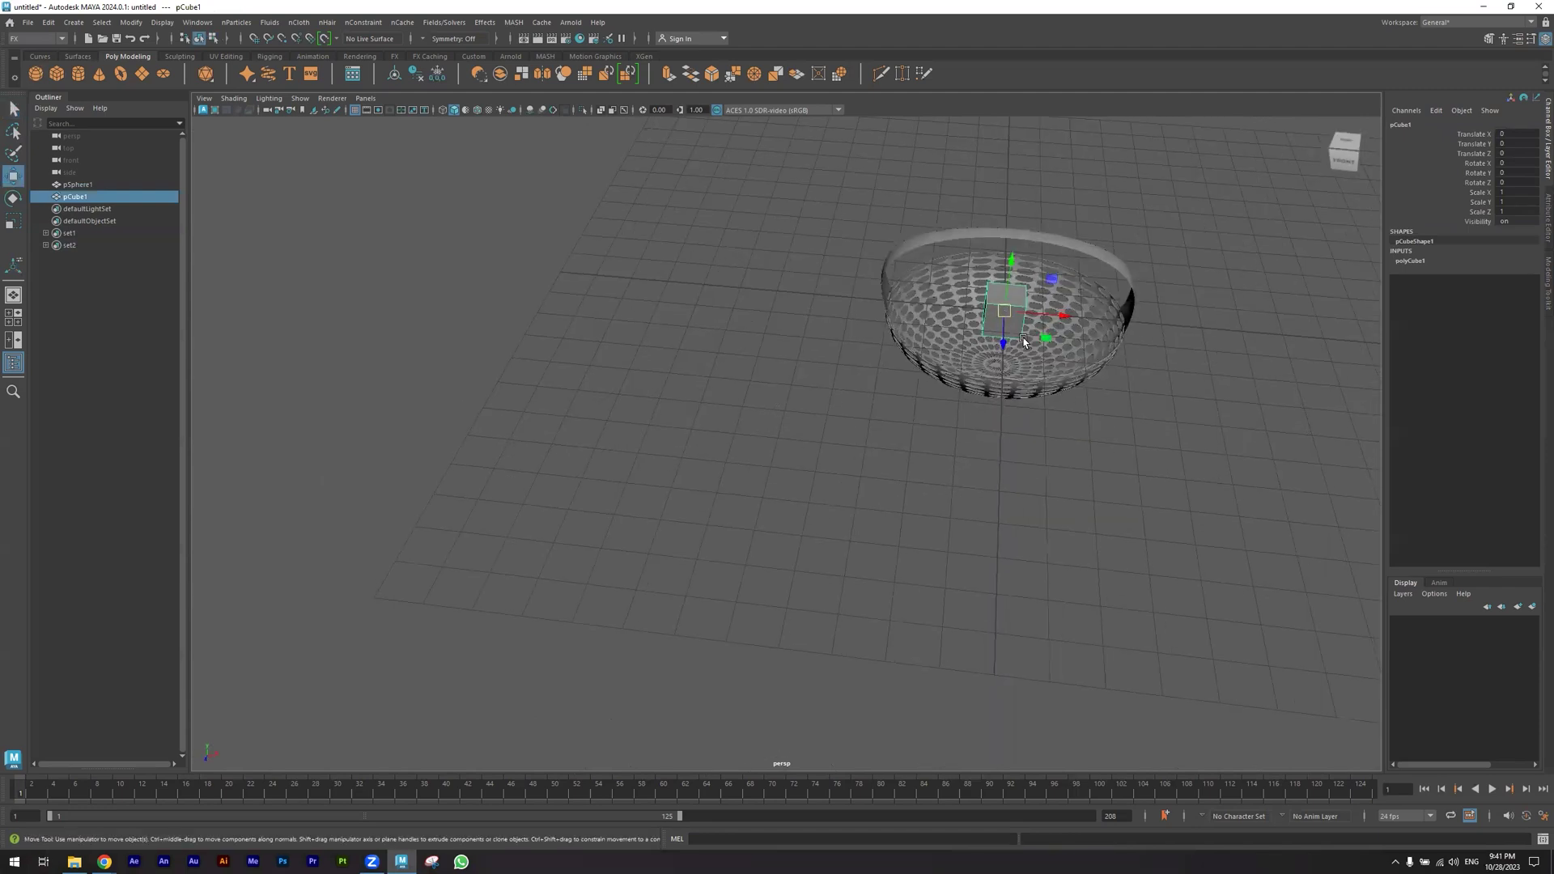
pyautogui.moveTo(1003, 346); pyautogui.dragTo(999, 531)
# Flatten the cube to a Y scale of about 0.21
pyautogui.keyDown('alt'); pyautogui.moveTo(952, 512); pyautogui.dragTo(827, 534, button='middle'); pyautogui.keyUp('alt')
pyautogui.keyDown('alt'); pyautogui.moveTo(827, 534); pyautogui.dragTo(1227, 573, button='right'); pyautogui.keyUp('alt')
pyautogui.keyDown('alt'); pyautogui.moveTo(1227, 573); pyautogui.dragTo(898, 579); pyautogui.keyUp('alt')
pyautogui.press('r')
pyautogui.moveTo(765, 272); pyautogui.dragTo(766, 322)
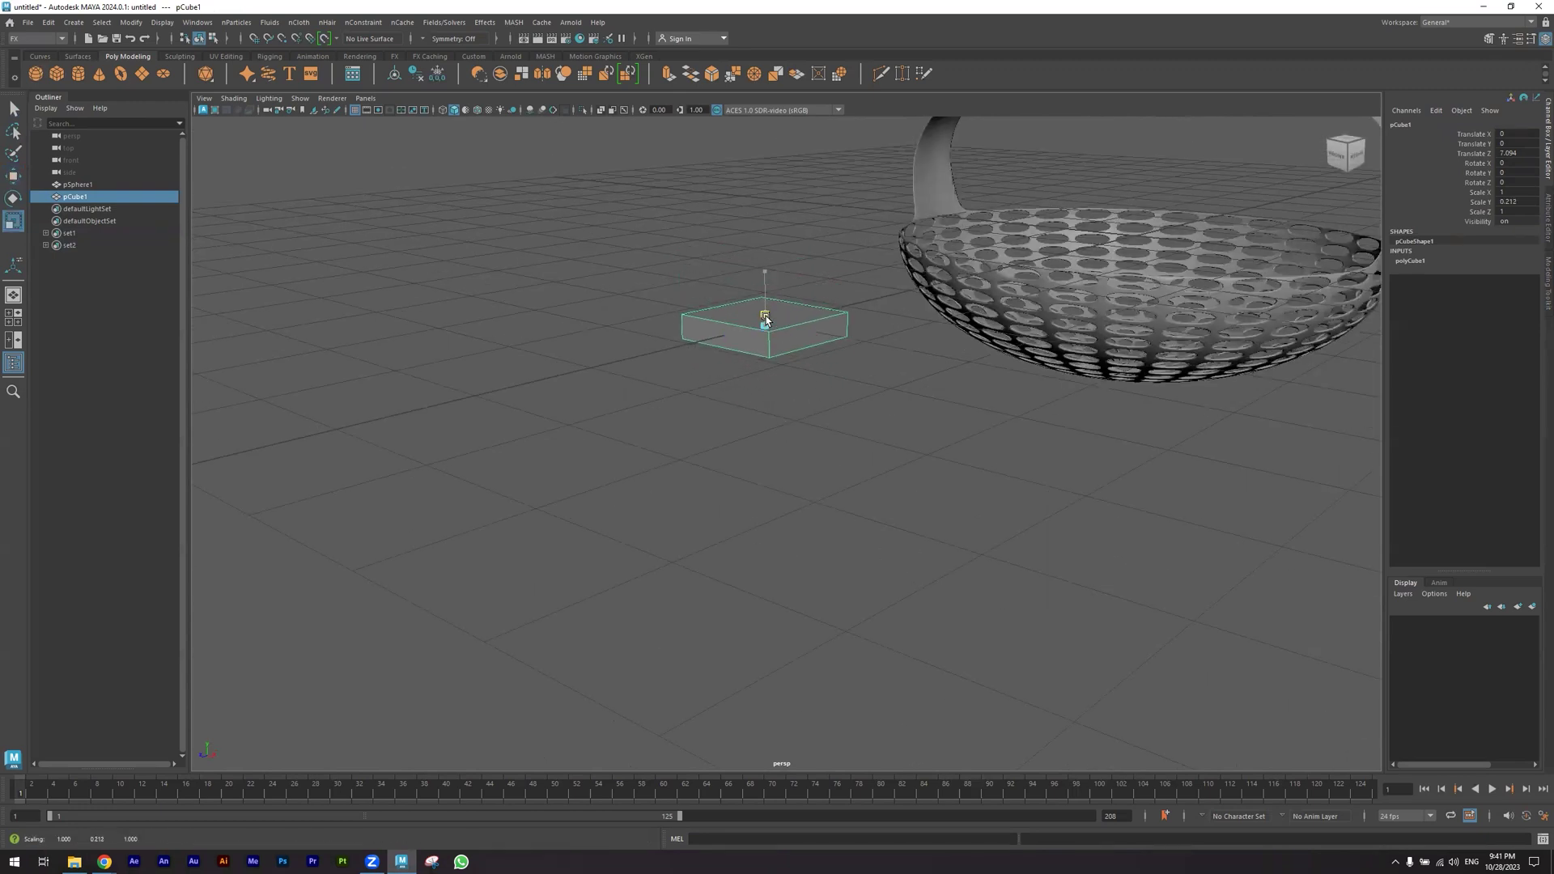
# Extrude the flat block's end face and scale it inward to a local scale of about 0.89 in X and 0.82 in Y
pyautogui.moveTo(823, 324); pyautogui.dragTo(823, 360, button='right')
pyautogui.click(817, 334)
pyautogui.keyDown('alt'); pyautogui.moveTo(820, 336); pyautogui.dragTo(900, 403); pyautogui.keyUp('alt')
pyautogui.keyDown('alt'); pyautogui.moveTo(900, 403); pyautogui.dragTo(878, 388, button='middle'); pyautogui.keyUp('alt')
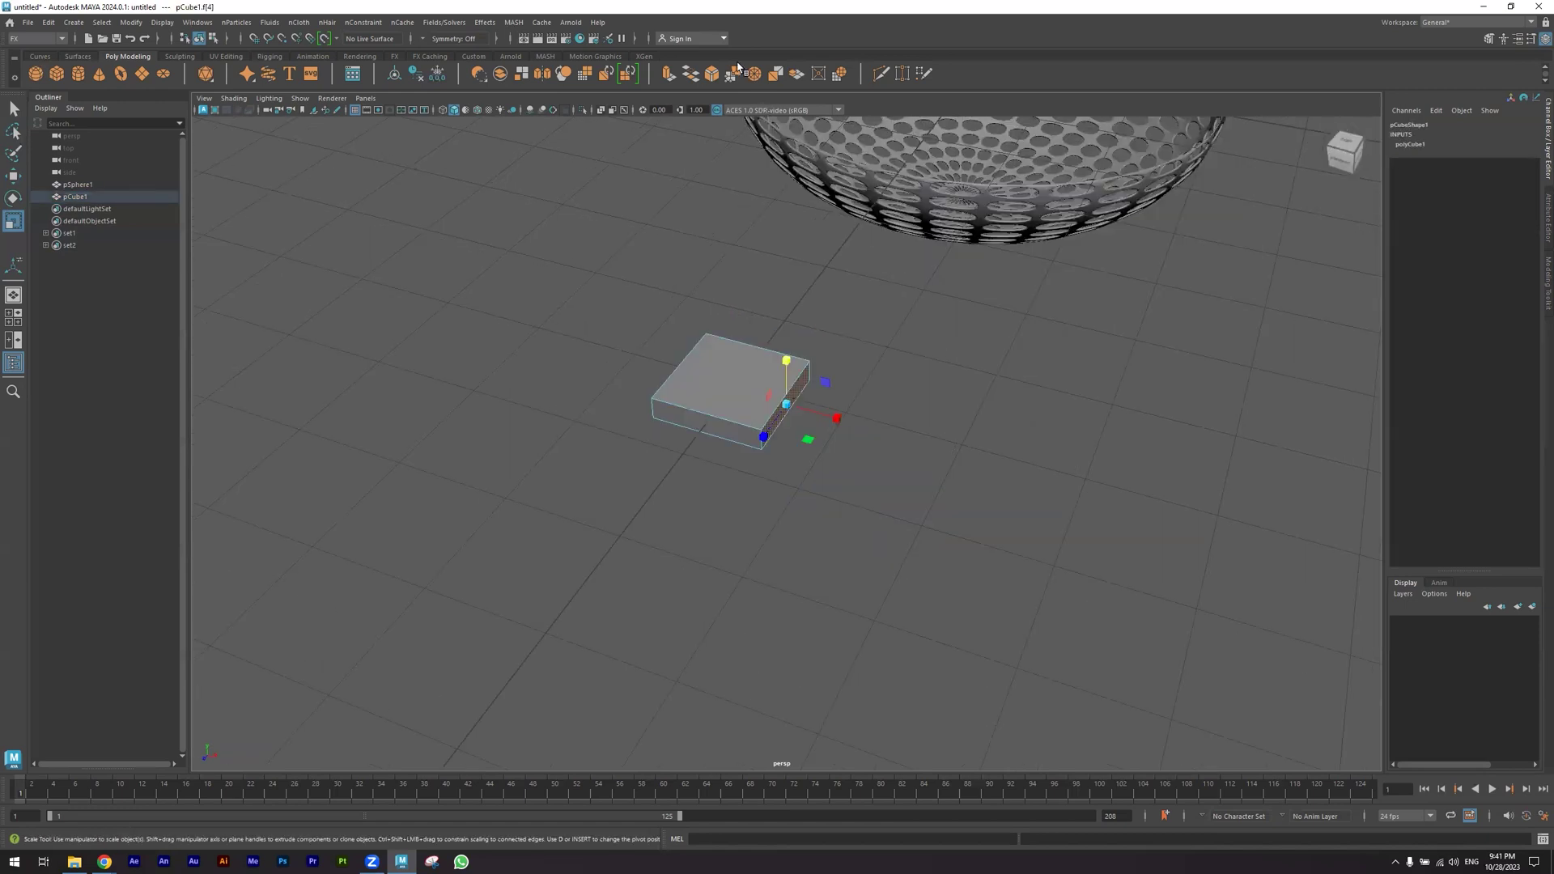
pyautogui.click(668, 75)
pyautogui.keyDown('alt'); pyautogui.moveTo(750, 364); pyautogui.dragTo(616, 342); pyautogui.keyUp('alt')
pyautogui.keyDown('alt'); pyautogui.moveTo(683, 324); pyautogui.dragTo(806, 348, button='right'); pyautogui.keyUp('alt')
pyautogui.keyDown('alt'); pyautogui.moveTo(727, 348); pyautogui.dragTo(772, 476, button='middle'); pyautogui.keyUp('alt')
pyautogui.moveTo(667, 449); pyautogui.dragTo(712, 469)
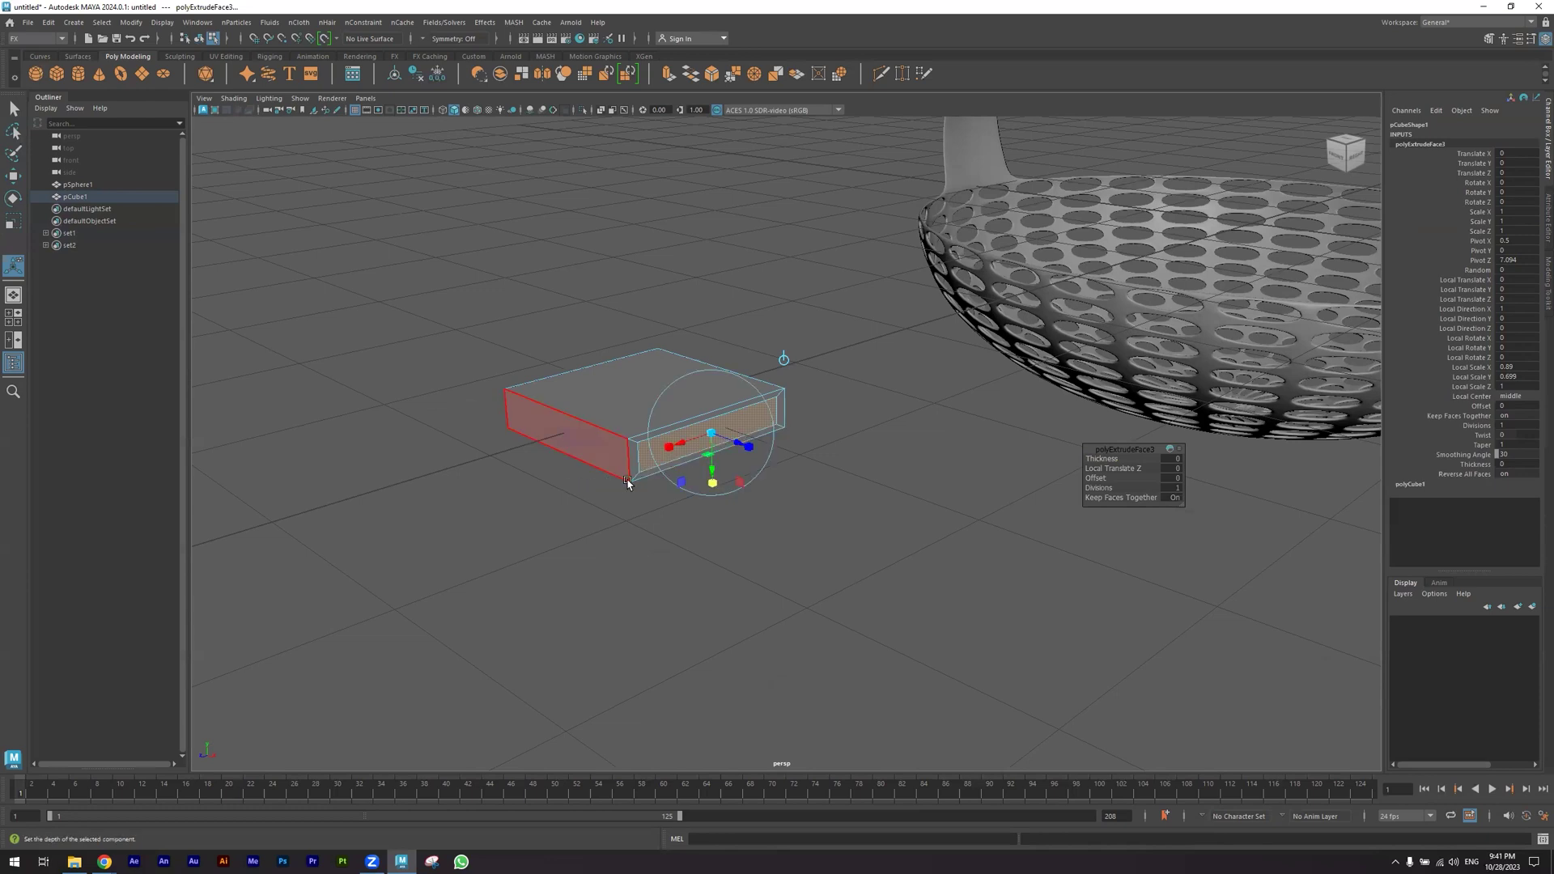
pyautogui.moveTo(711, 483); pyautogui.dragTo(652, 498)
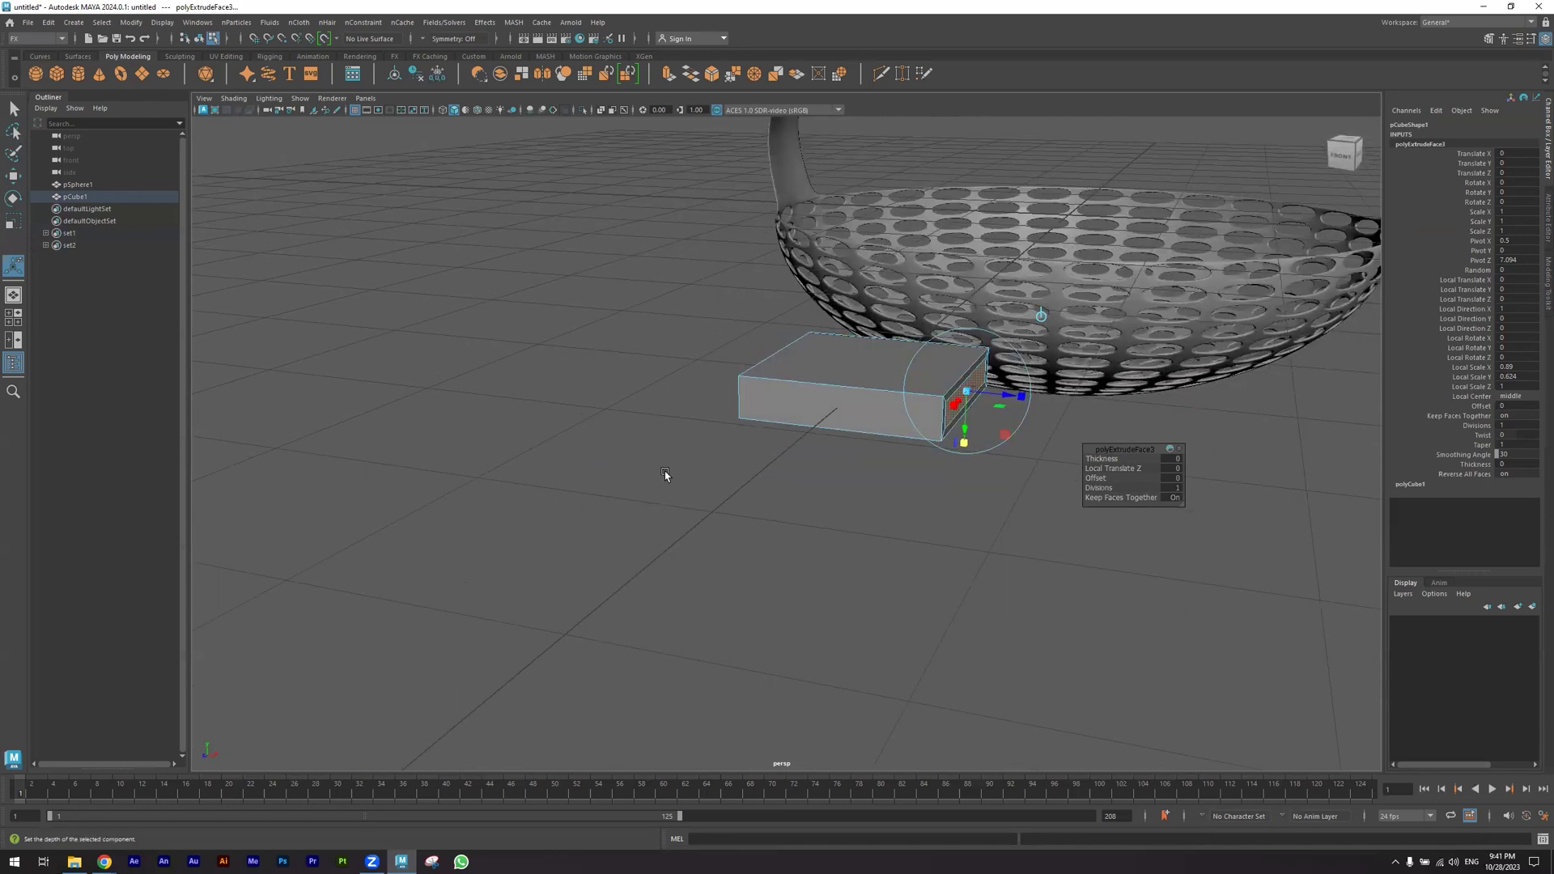
# Extrude the inset end face outward by about 2.39 to form the blade, and return to object selection
pyautogui.hotkey('ctrl', 'e')
pyautogui.keyDown('alt'); pyautogui.moveTo(804, 482); pyautogui.dragTo(569, 487, button='middle'); pyautogui.keyUp('alt')
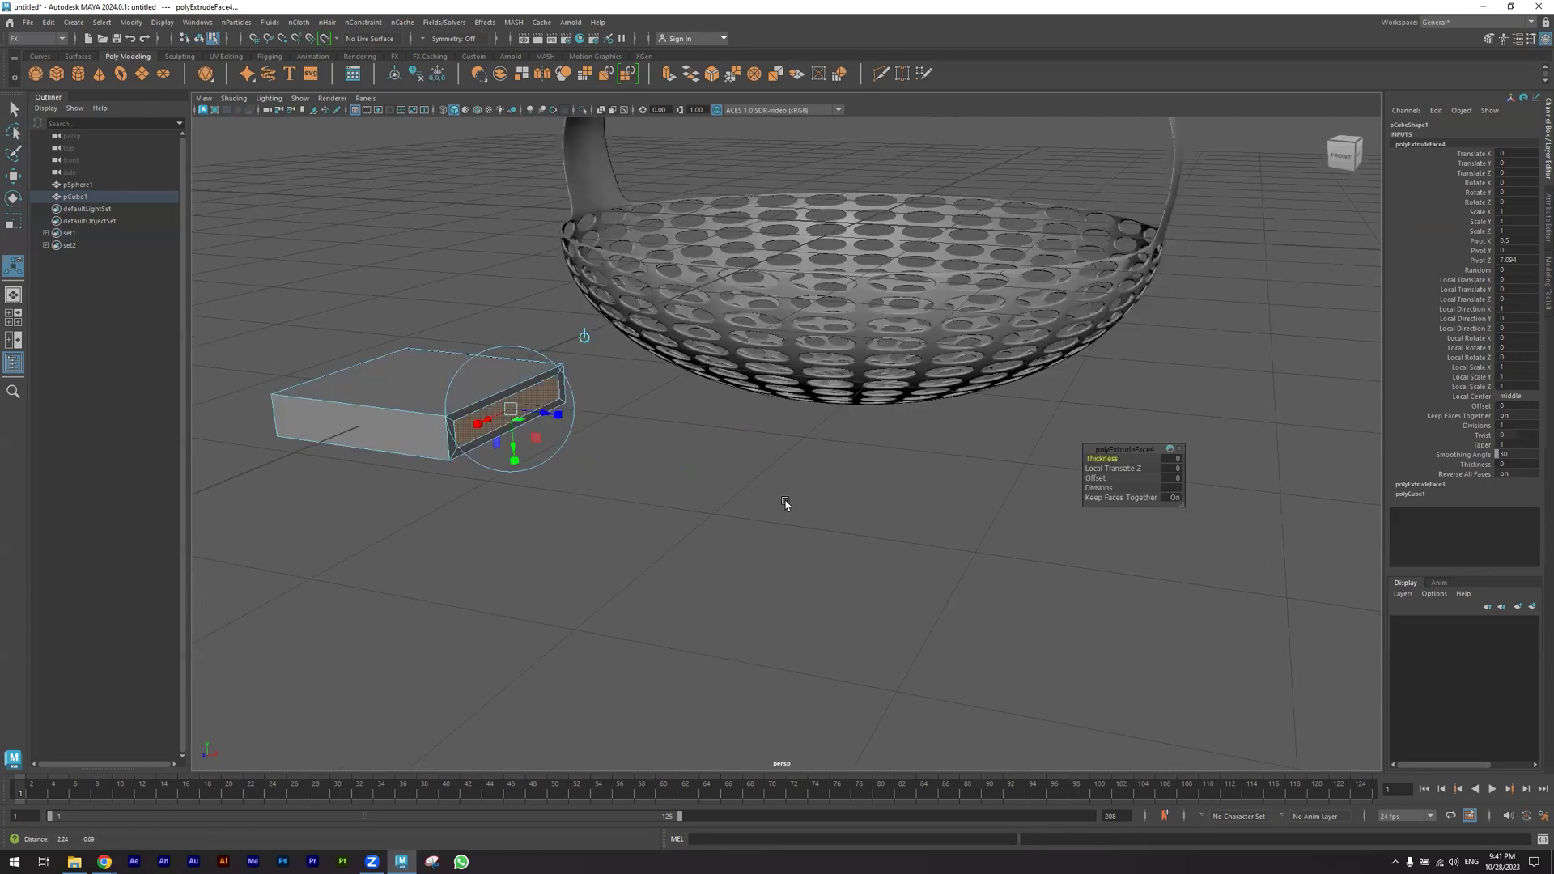
pyautogui.keyDown('alt'); pyautogui.moveTo(752, 499); pyautogui.dragTo(922, 554); pyautogui.keyUp('alt')
pyautogui.scroll(-3, 838, 546)
pyautogui.moveTo(805, 538); pyautogui.dragTo(1052, 555)
pyautogui.keyDown('alt'); pyautogui.moveTo(888, 588); pyautogui.dragTo(843, 504, button='middle'); pyautogui.keyUp('alt')
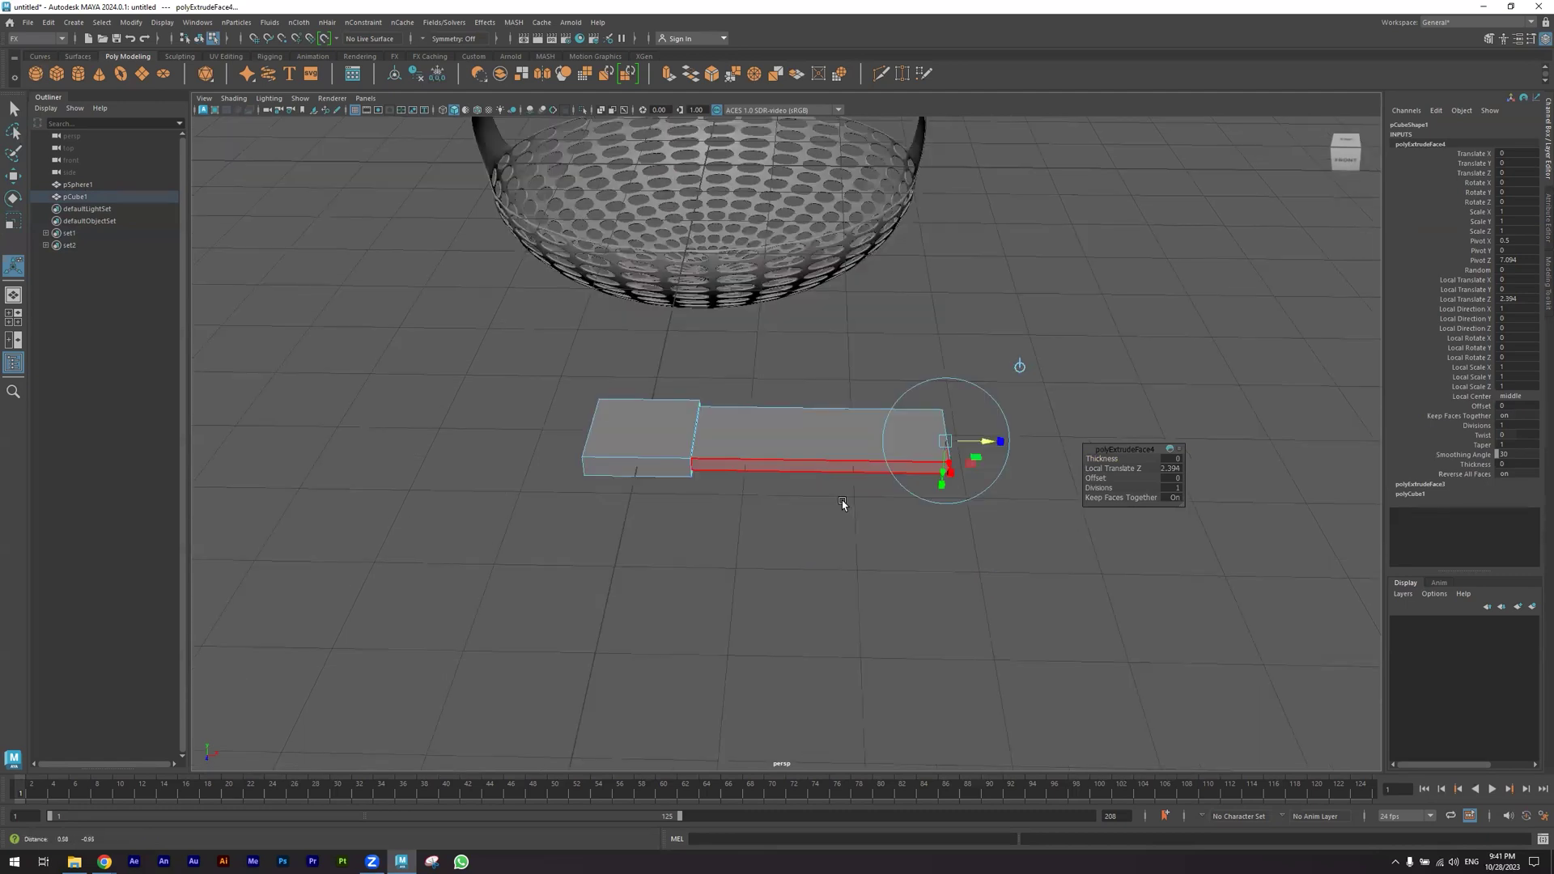
pyautogui.moveTo(773, 436); pyautogui.dragTo(860, 372, button='right')
pyautogui.press('q')
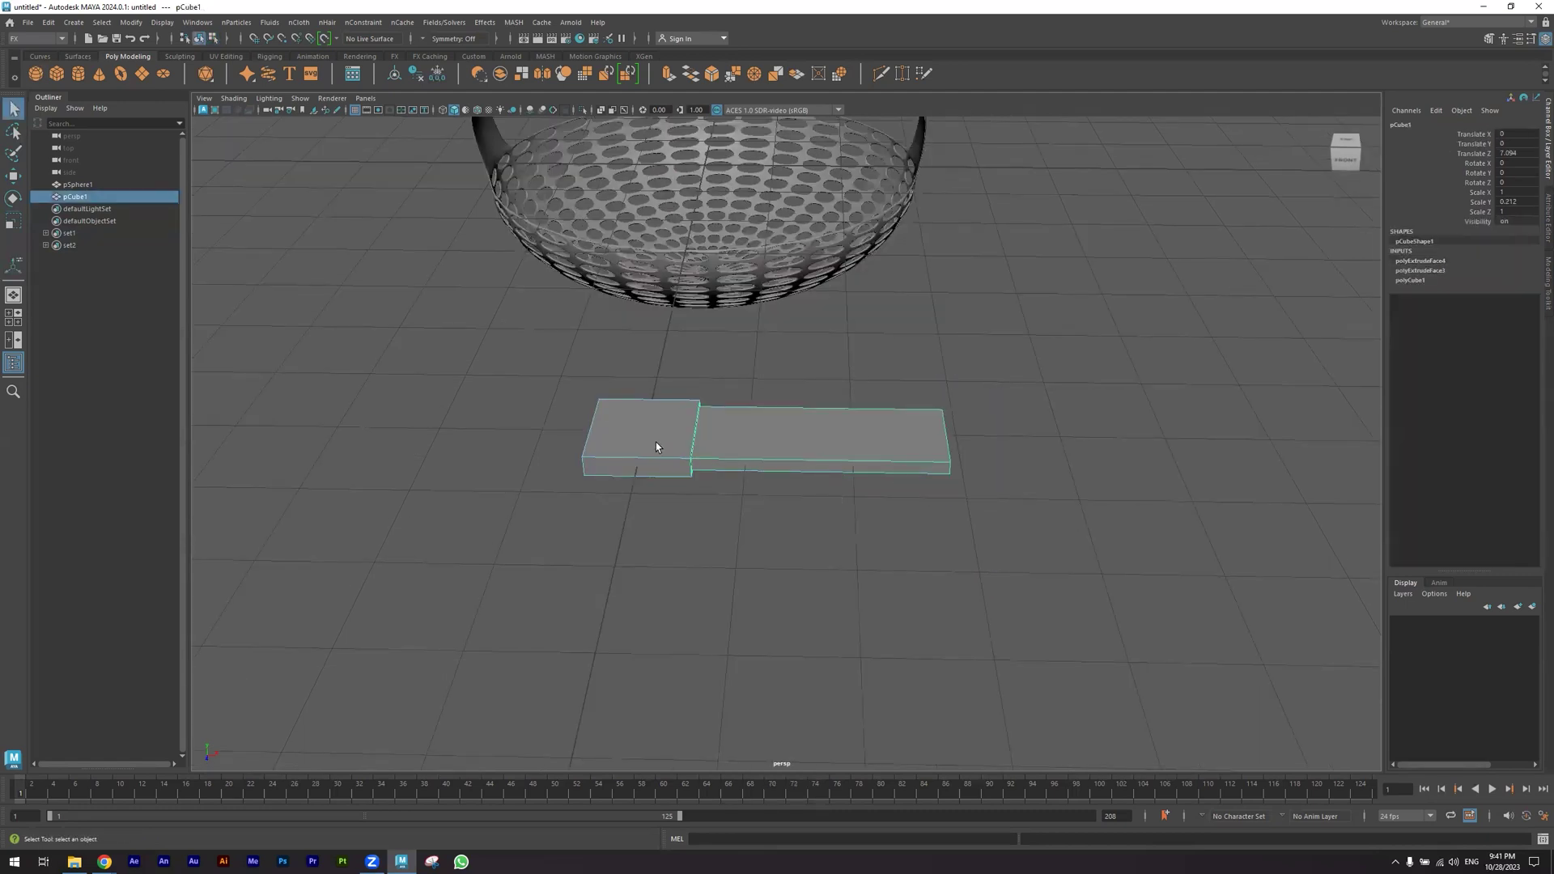
# Move the vertices at the free end of the thicker block outward to lengthen the knife handle
pyautogui.moveTo(616, 442); pyautogui.dragTo(545, 436, button='right')
pyautogui.keyDown('alt'); pyautogui.moveTo(531, 395); pyautogui.dragTo(637, 378, button='middle'); pyautogui.keyUp('alt')
pyautogui.moveTo(600, 335); pyautogui.dragTo(711, 513)
pyautogui.keyDown('alt'); pyautogui.moveTo(712, 513); pyautogui.dragTo(628, 458); pyautogui.keyUp('alt')
pyautogui.press('w')
pyautogui.keyDown('alt'); pyautogui.moveTo(749, 482); pyautogui.dragTo(511, 480); pyautogui.keyUp('alt')
pyautogui.keyDown('alt'); pyautogui.moveTo(772, 579); pyautogui.dragTo(821, 580, button='right'); pyautogui.keyUp('alt')
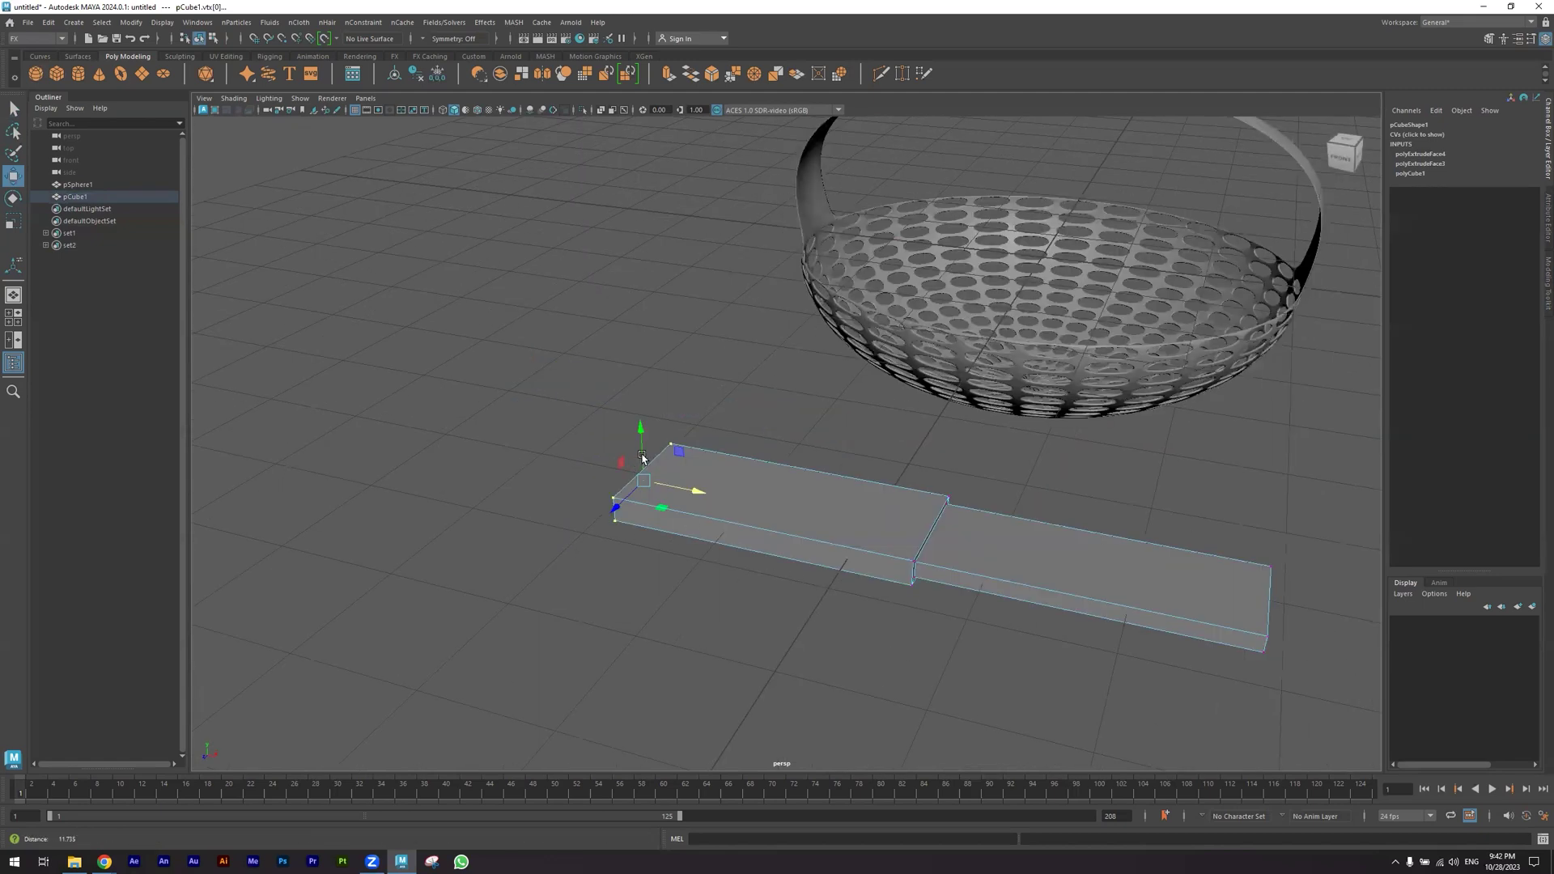
pyautogui.keyDown('alt'); pyautogui.moveTo(634, 471); pyautogui.dragTo(388, 334, button='middle'); pyautogui.keyUp('alt')
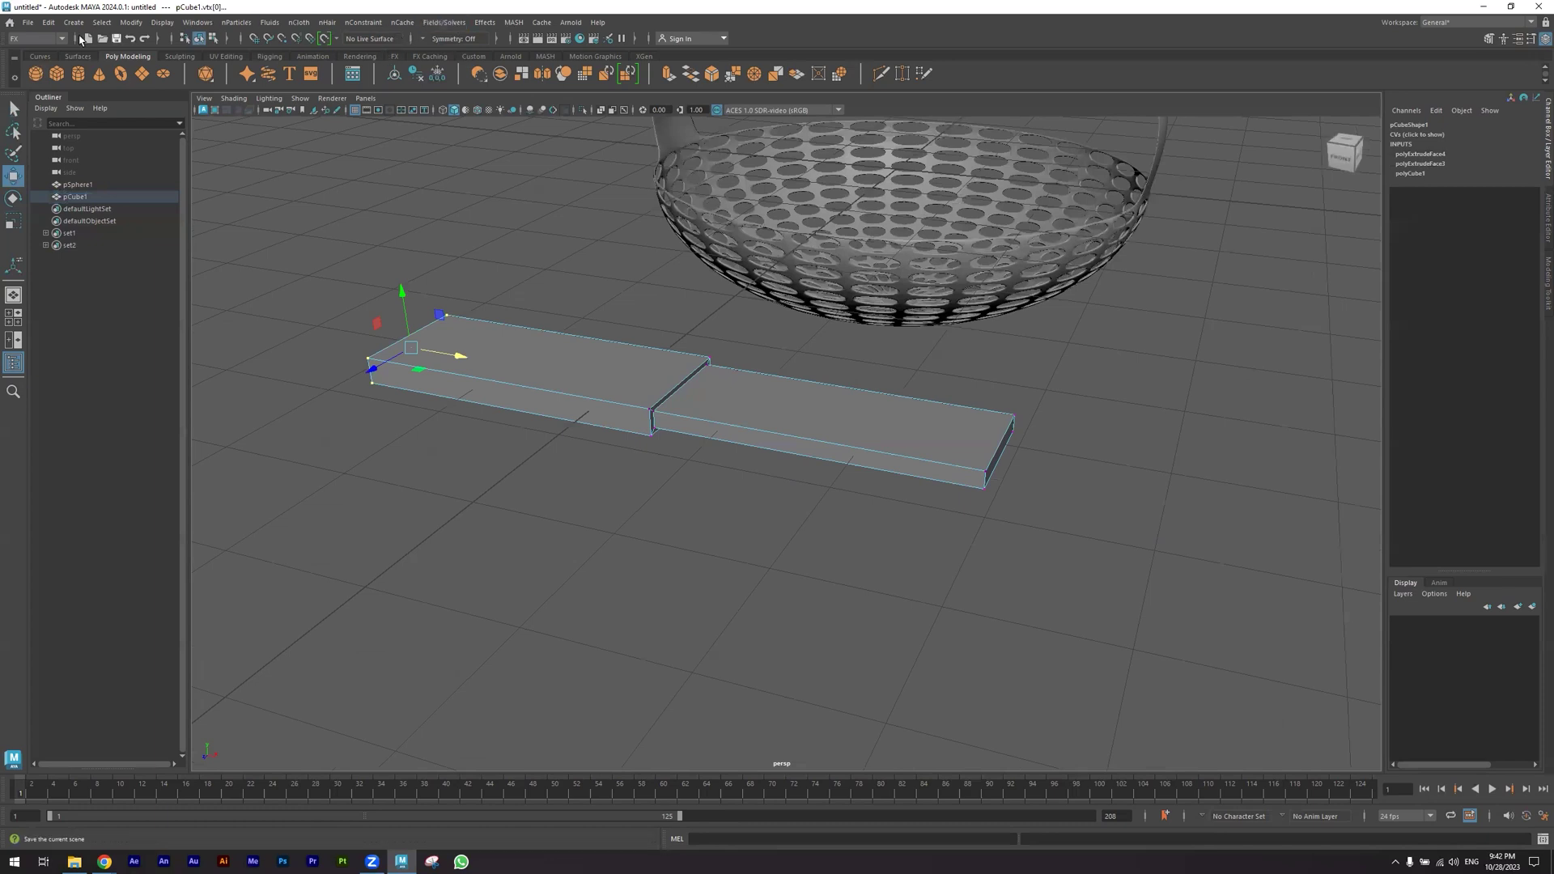
# Set the Insert Edge Loop tool to multiple edge loops and insert 20 evenly spaced loops across the blade
pyautogui.click(37, 38)
pyautogui.click(33, 50)
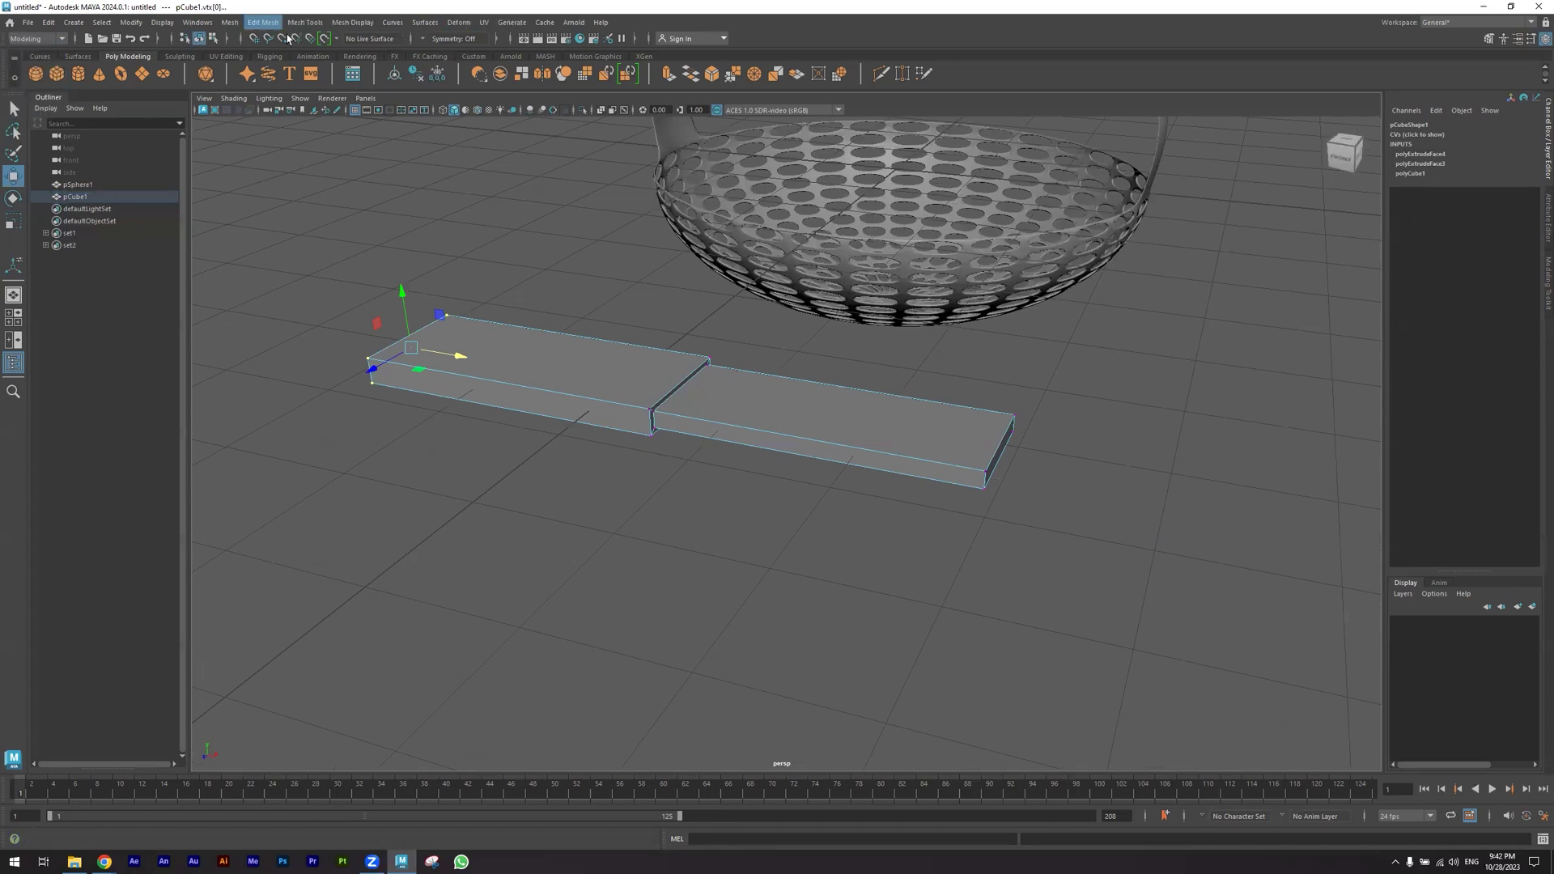
pyautogui.click(273, 22)
pyautogui.moveTo(289, 23)
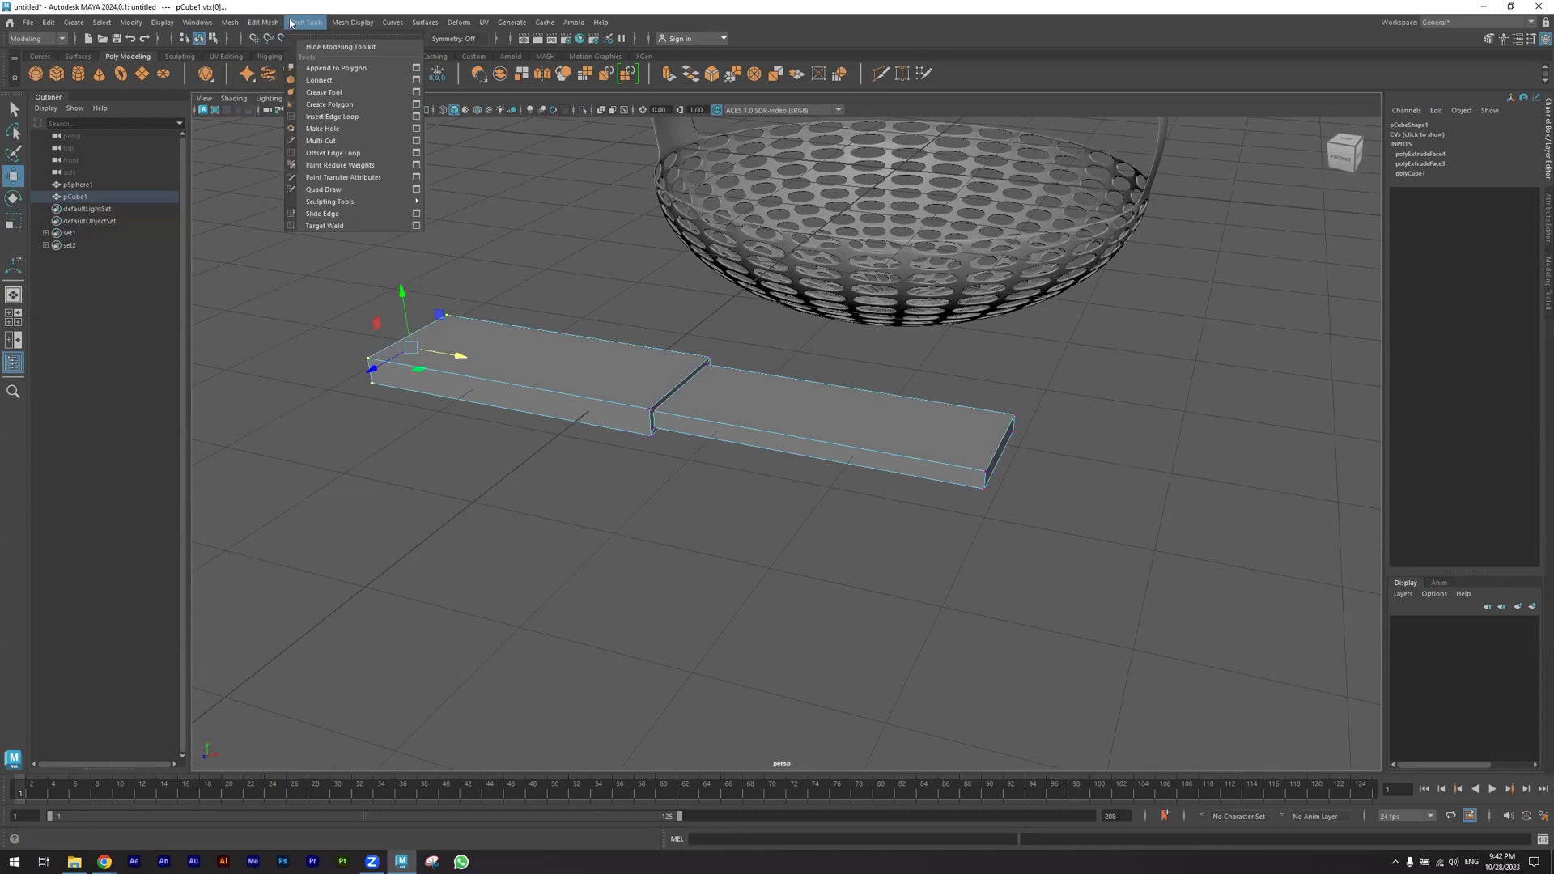
pyautogui.click(416, 120)
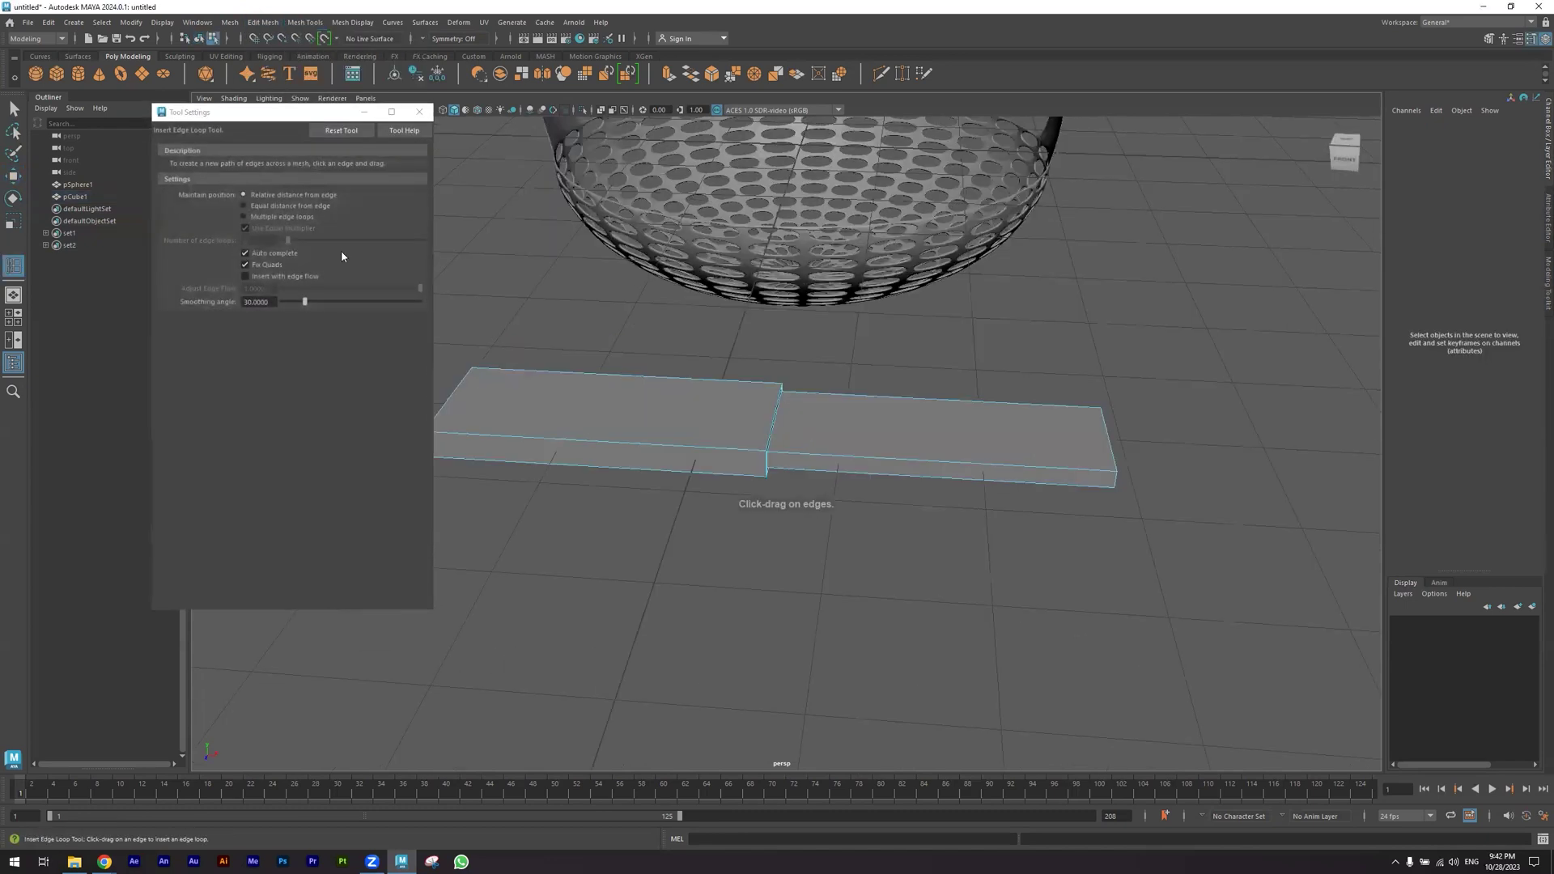
pyautogui.click(253, 218)
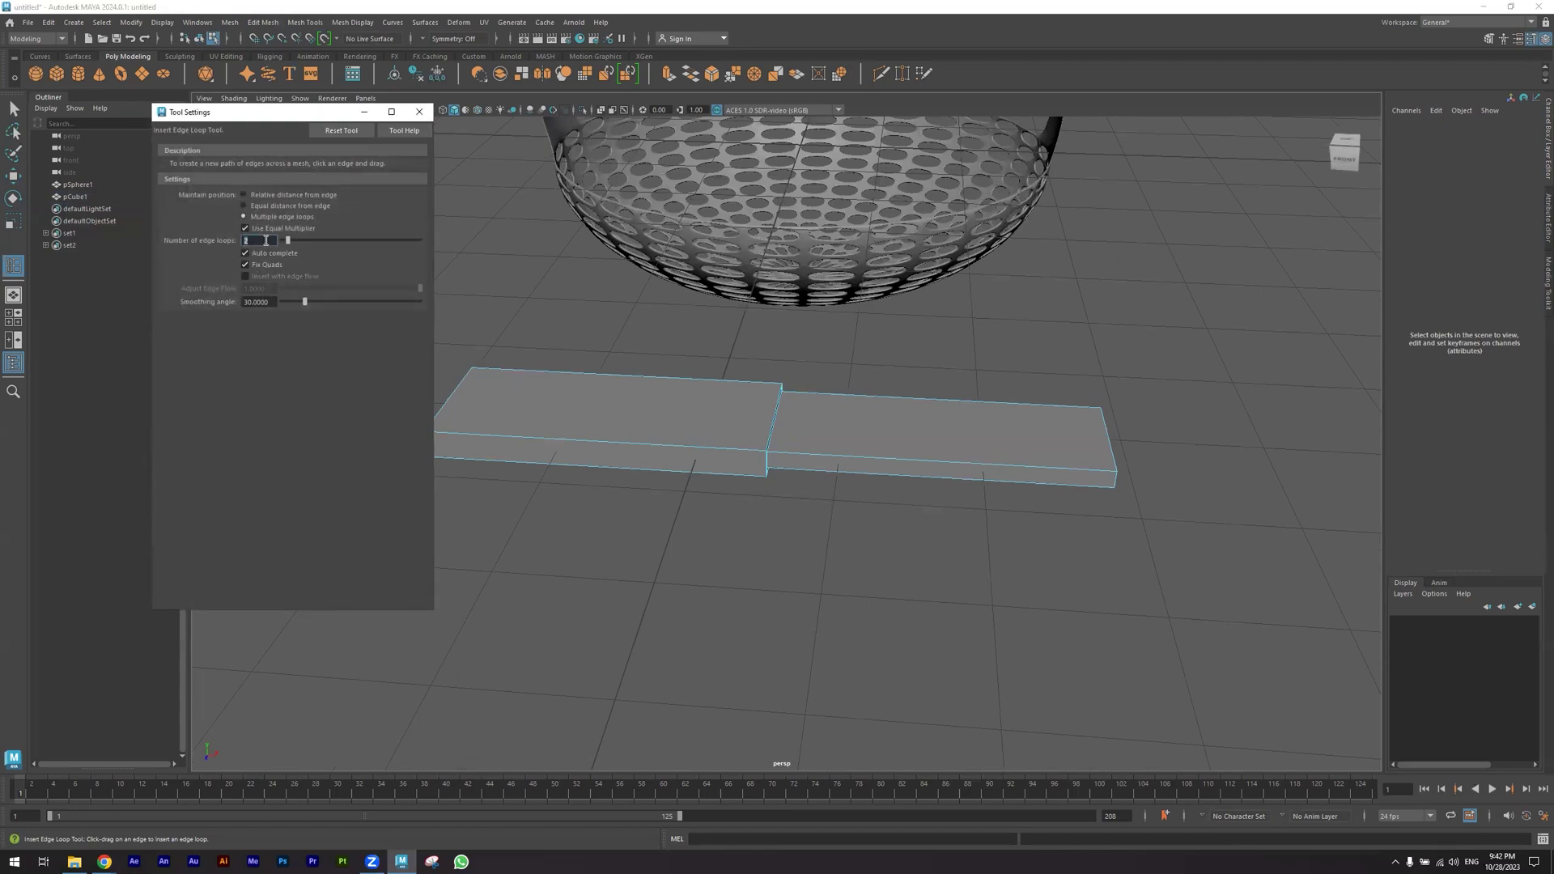
pyautogui.click(1059, 468)
# Set the number of edge loops to 10, insert them across the knife handle and close the tool settings
pyautogui.doubleClick(274, 242)
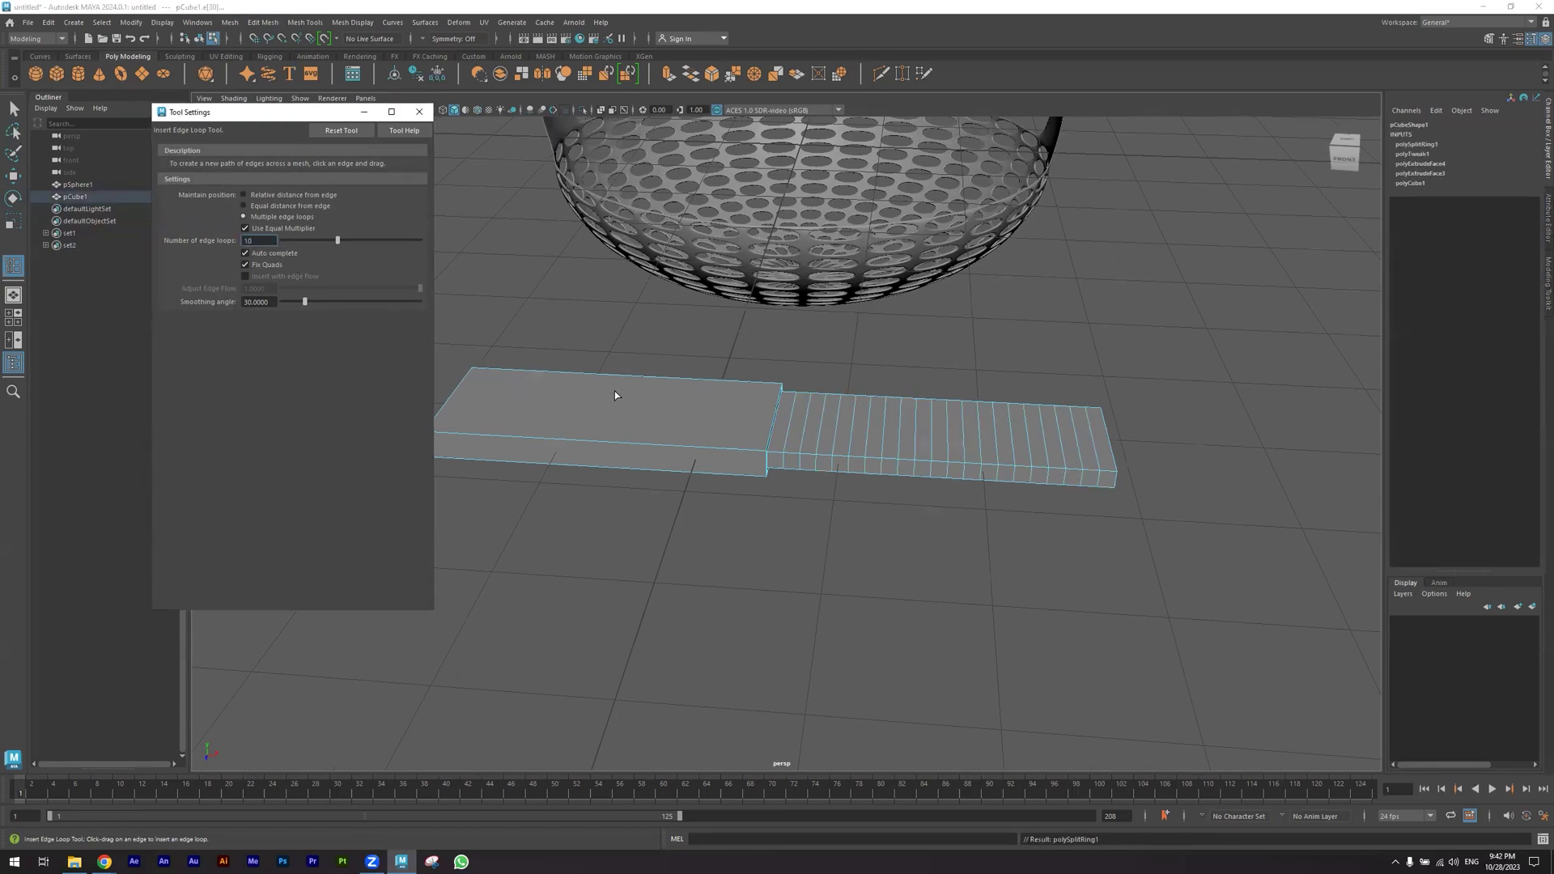
pyautogui.click(653, 445)
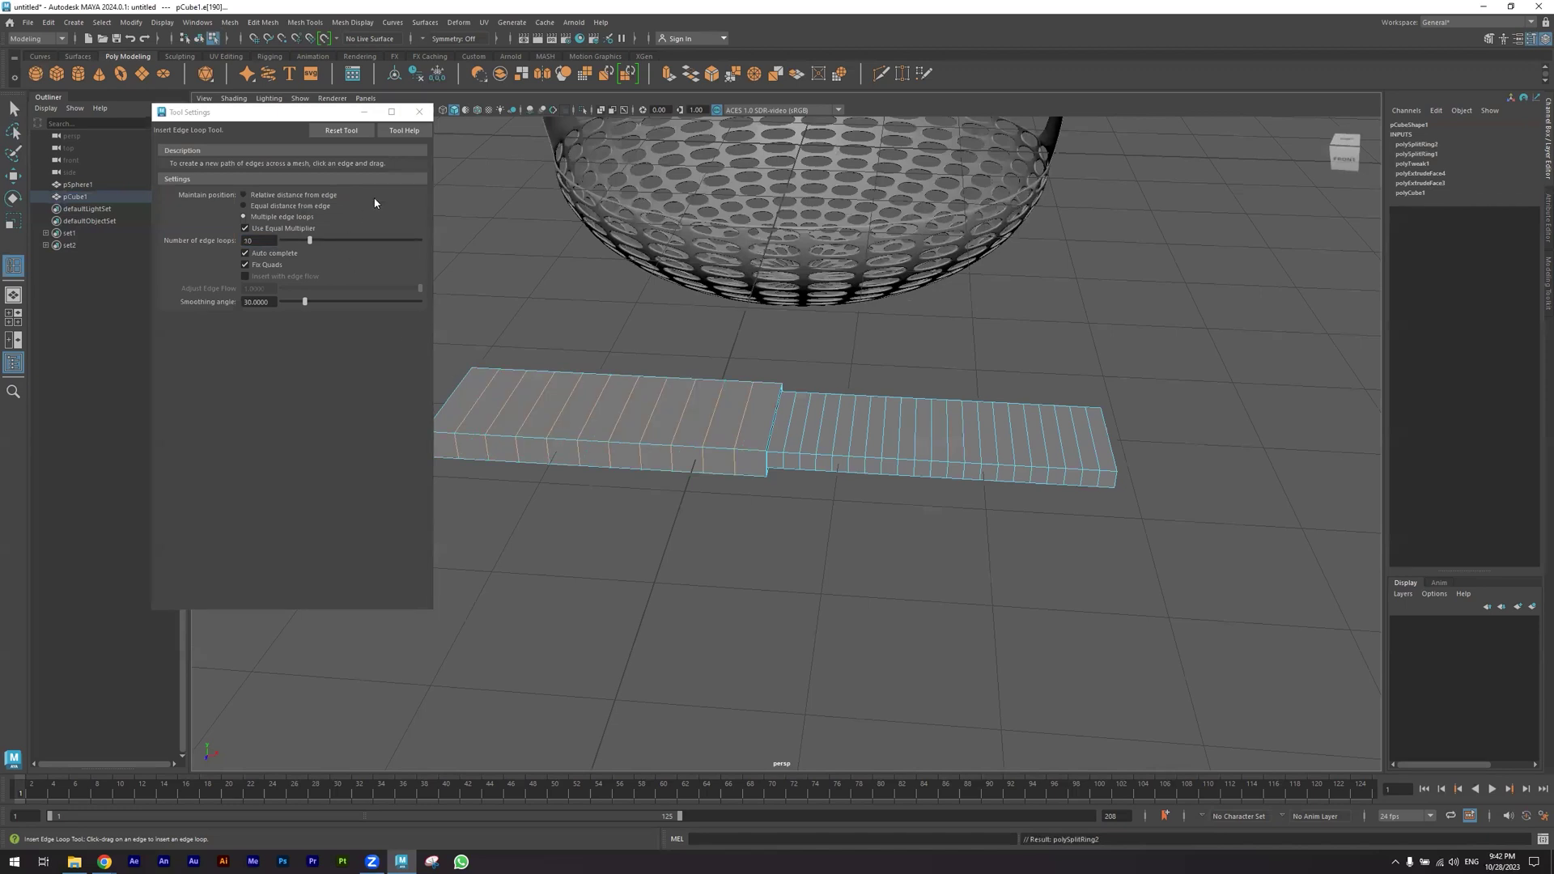
pyautogui.click(419, 111)
pyautogui.press('w')
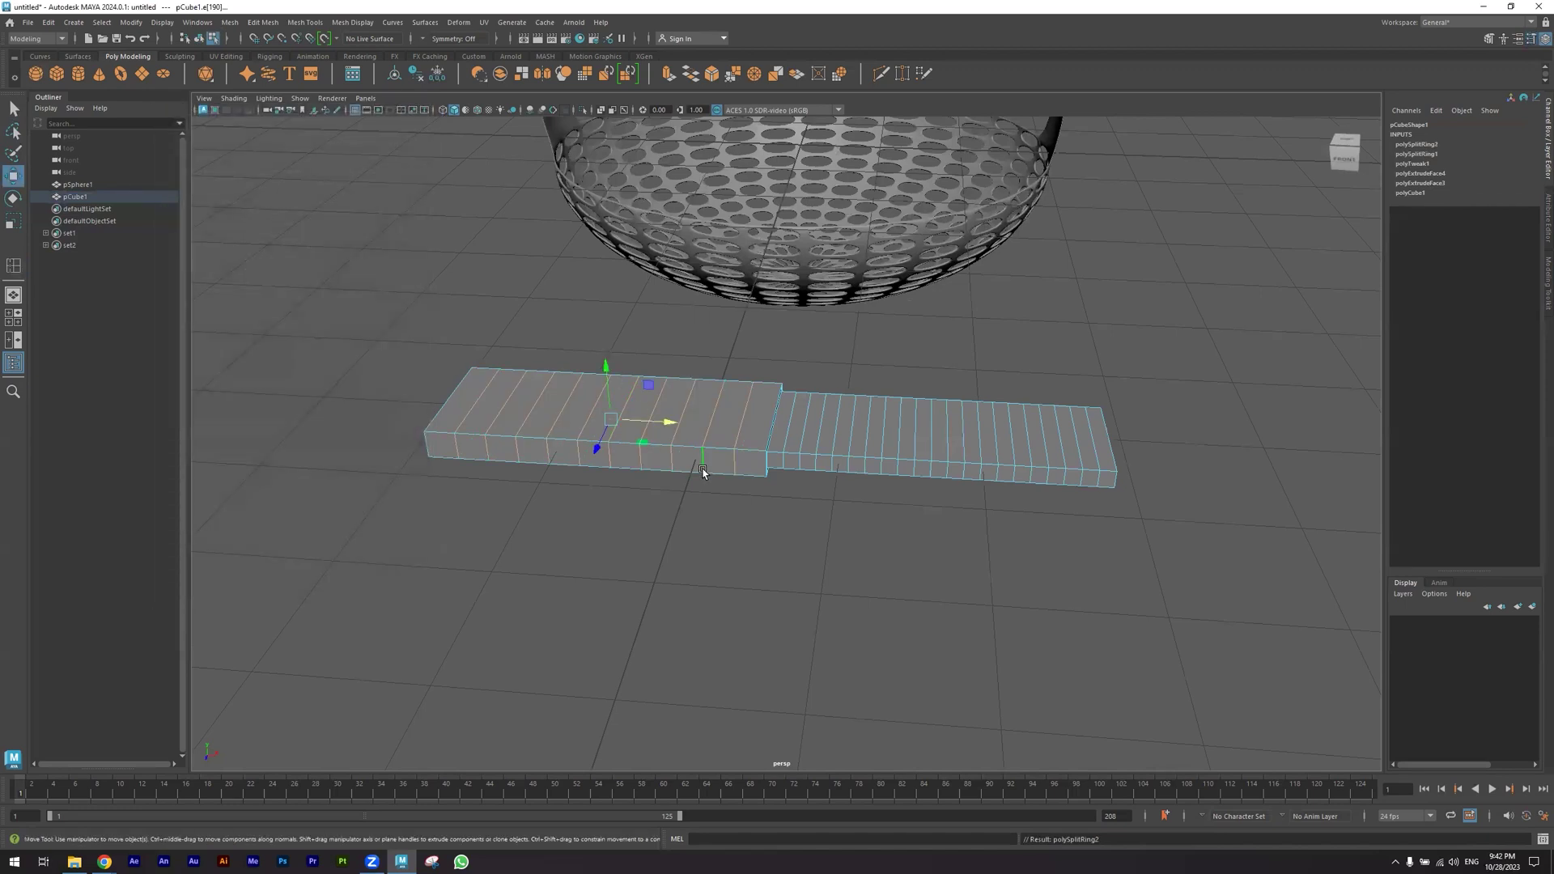
# In the top view, move every second vertex along the blade's front edge inward to form serrated teeth
pyautogui.keyDown('alt'); pyautogui.moveTo(642, 493); pyautogui.dragTo(625, 511, button='middle'); pyautogui.keyUp('alt')
pyautogui.press('space')
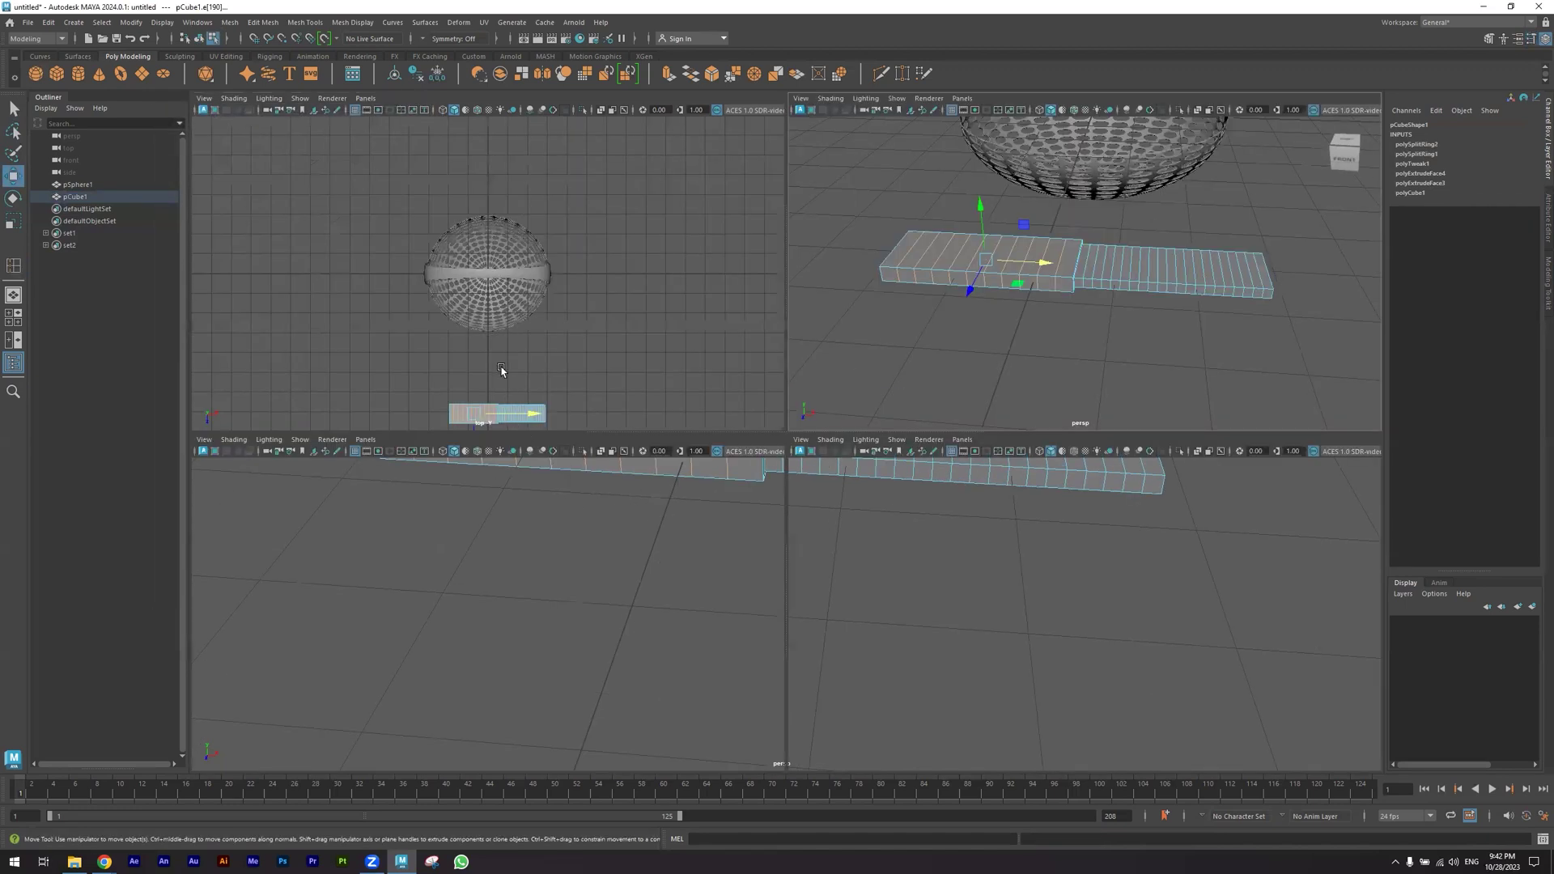
pyautogui.press('space')
pyautogui.keyDown('alt'); pyautogui.moveTo(721, 517); pyautogui.dragTo(564, 332, button='middle'); pyautogui.keyUp('alt')
pyautogui.keyDown('alt'); pyautogui.moveTo(402, 493); pyautogui.dragTo(412, 493, button='right'); pyautogui.keyUp('alt')
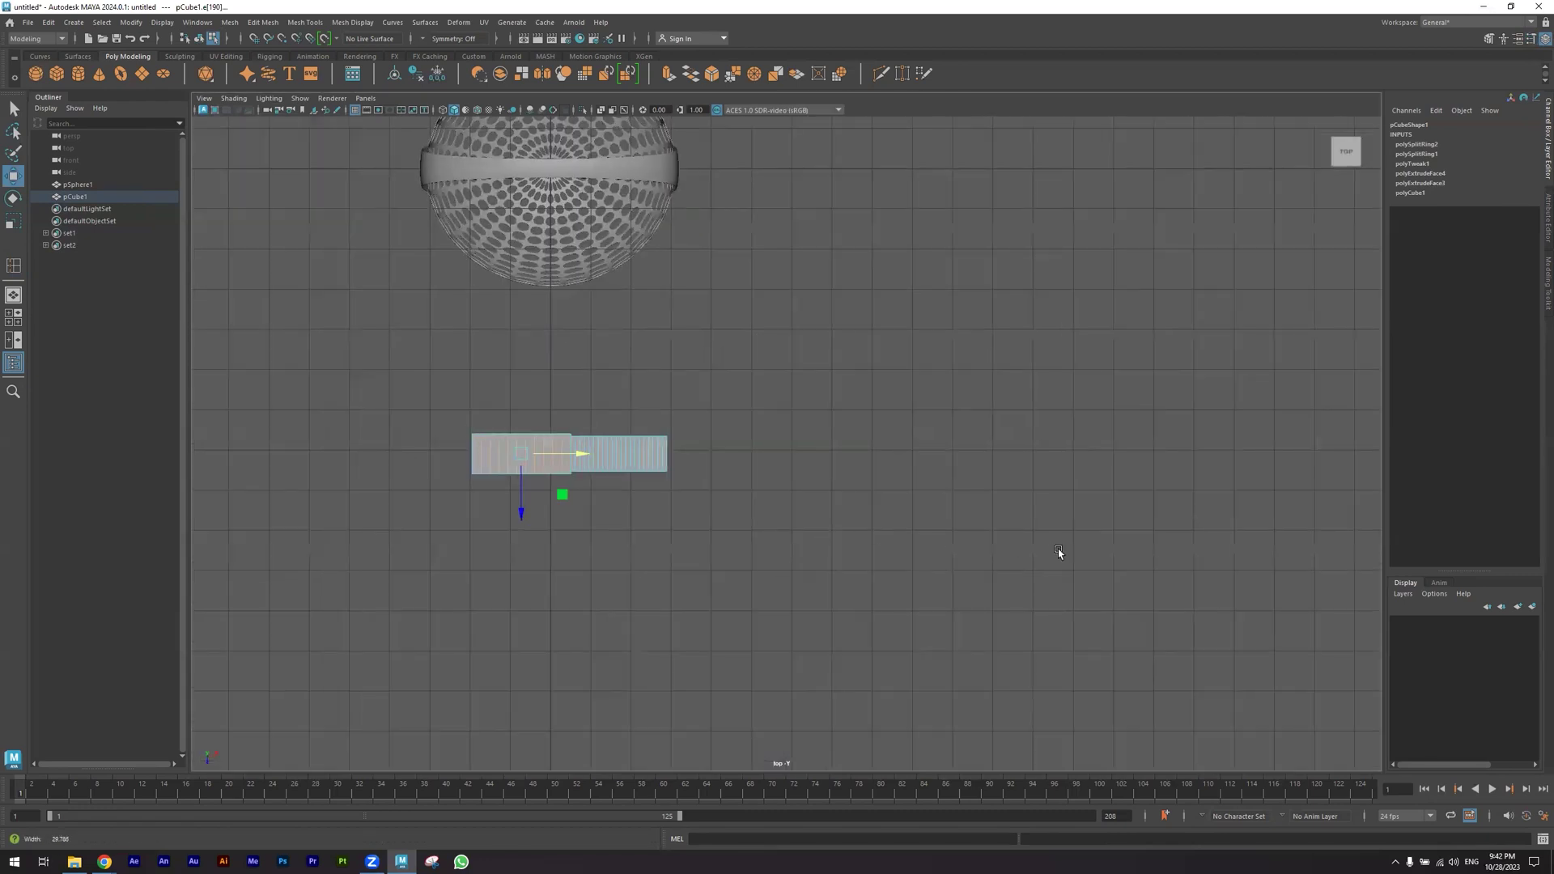
pyautogui.keyDown('alt'); pyautogui.moveTo(1059, 552); pyautogui.dragTo(1133, 558, button='right'); pyautogui.keyUp('alt')
pyautogui.keyDown('alt'); pyautogui.moveTo(492, 508); pyautogui.dragTo(804, 434, button='middle'); pyautogui.keyUp('alt')
pyautogui.keyDown('alt'); pyautogui.moveTo(704, 445); pyautogui.dragTo(829, 485, button='right'); pyautogui.keyUp('alt')
pyautogui.keyDown('alt'); pyautogui.moveTo(698, 435); pyautogui.dragTo(819, 470, button='middle'); pyautogui.keyUp('alt')
pyautogui.click(983, 492)
pyautogui.moveTo(929, 432); pyautogui.dragTo(885, 418, button='right')
pyautogui.moveTo(995, 488); pyautogui.dragTo(711, 462)
pyautogui.keyDown('shift'); pyautogui.click(782, 472); pyautogui.keyUp('shift')
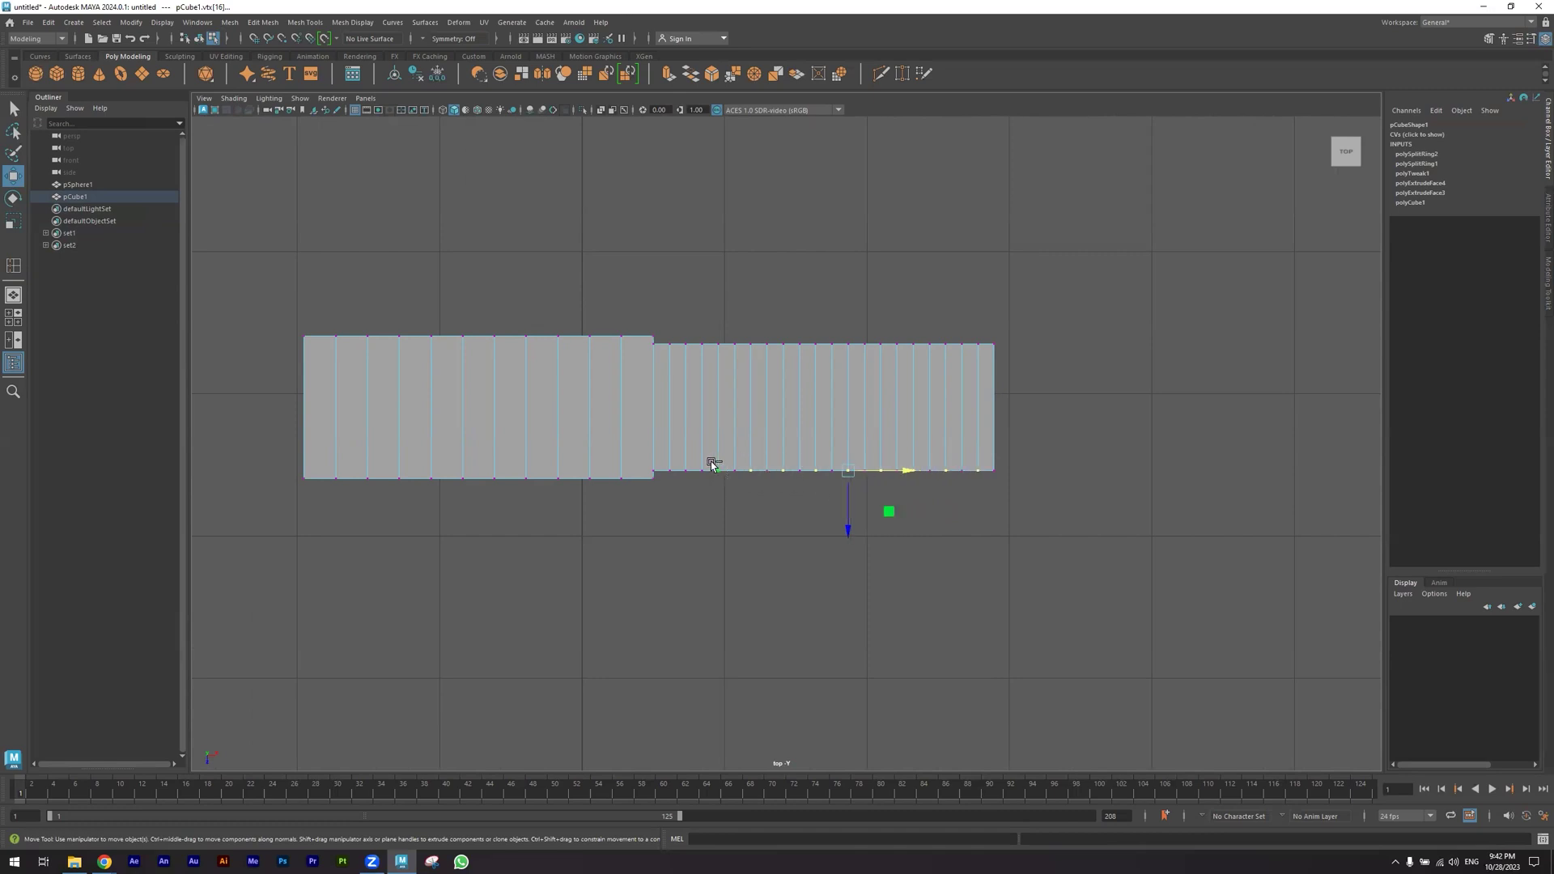
pyautogui.keyDown('shift'); pyautogui.click(686, 471); pyautogui.keyUp('shift')
pyautogui.keyDown('shift'); pyautogui.click(652, 469); pyautogui.keyUp('shift')
pyautogui.moveTo(814, 534); pyautogui.dragTo(814, 513)
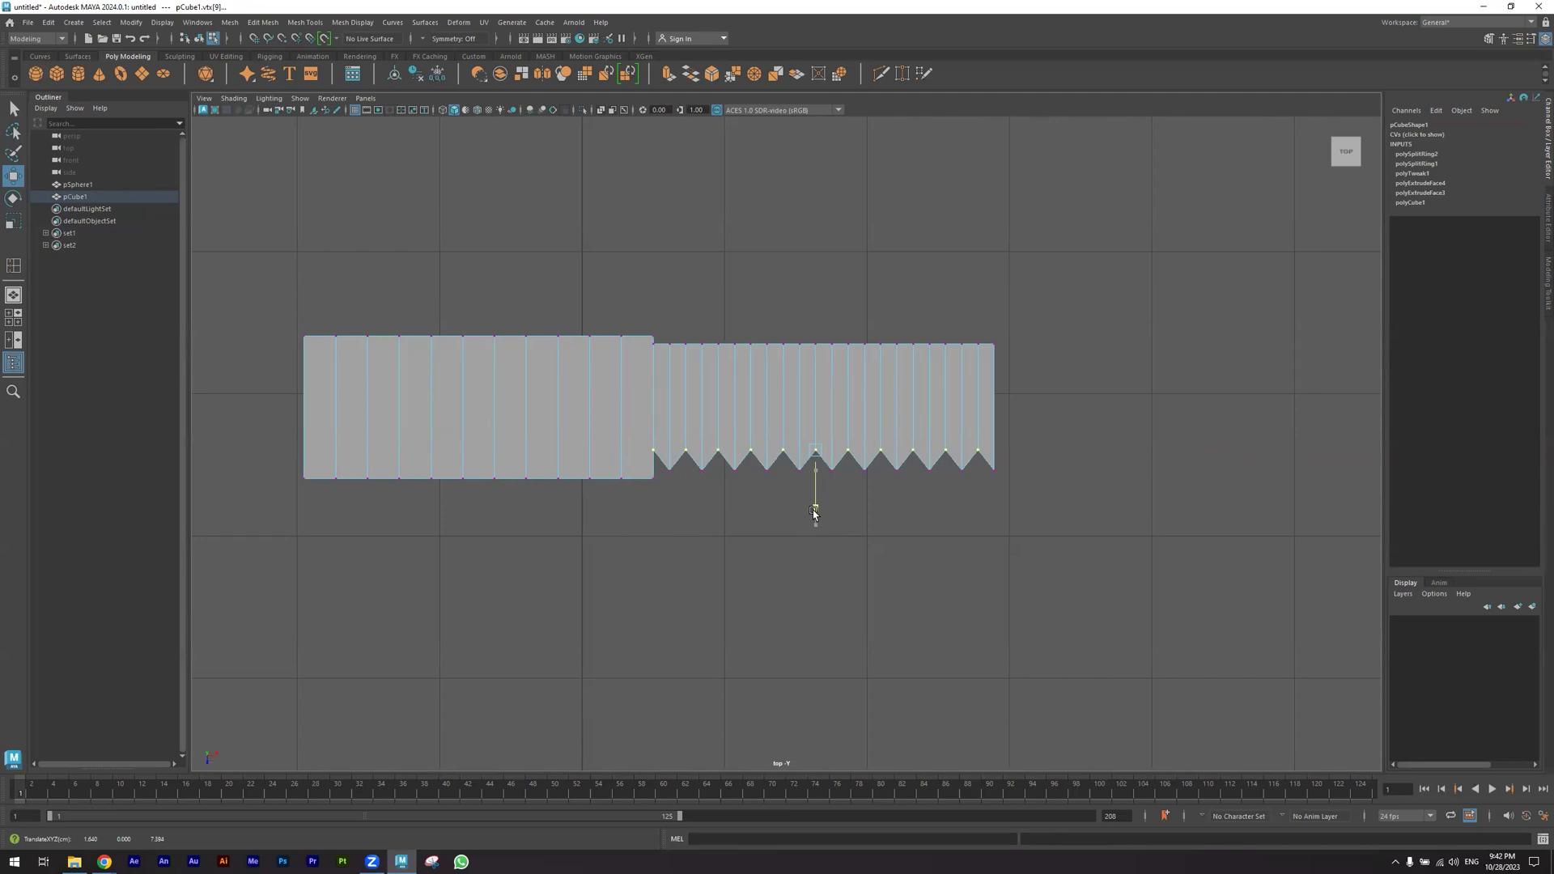
# Move all vertices along the knife's back edge inward to narrow both the handle and the blade
pyautogui.moveTo(1106, 267); pyautogui.dragTo(166, 350)
pyautogui.moveTo(651, 380); pyautogui.dragTo(651, 426)
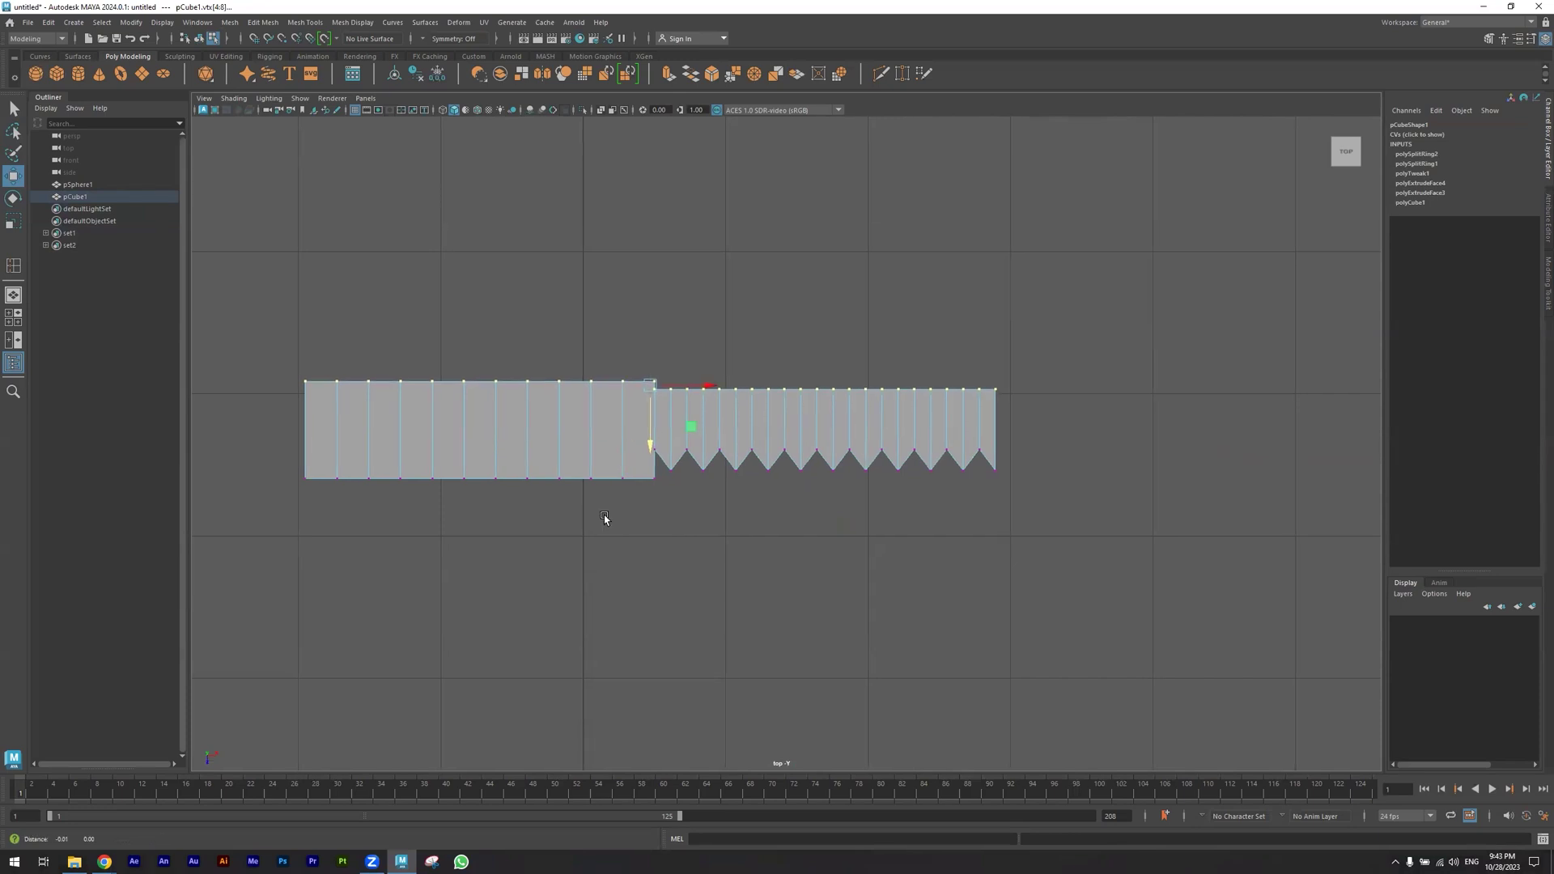
pyautogui.keyDown('alt'); pyautogui.moveTo(615, 517); pyautogui.dragTo(715, 525, button='middle'); pyautogui.keyUp('alt')
# Move the back corner vertices at the blade tip and the handle end inward to round off both ends
pyautogui.moveTo(1128, 364); pyautogui.dragTo(1096, 446)
pyautogui.moveTo(1110, 335); pyautogui.dragTo(1082, 429)
pyautogui.moveTo(1209, 399); pyautogui.dragTo(1093, 443)
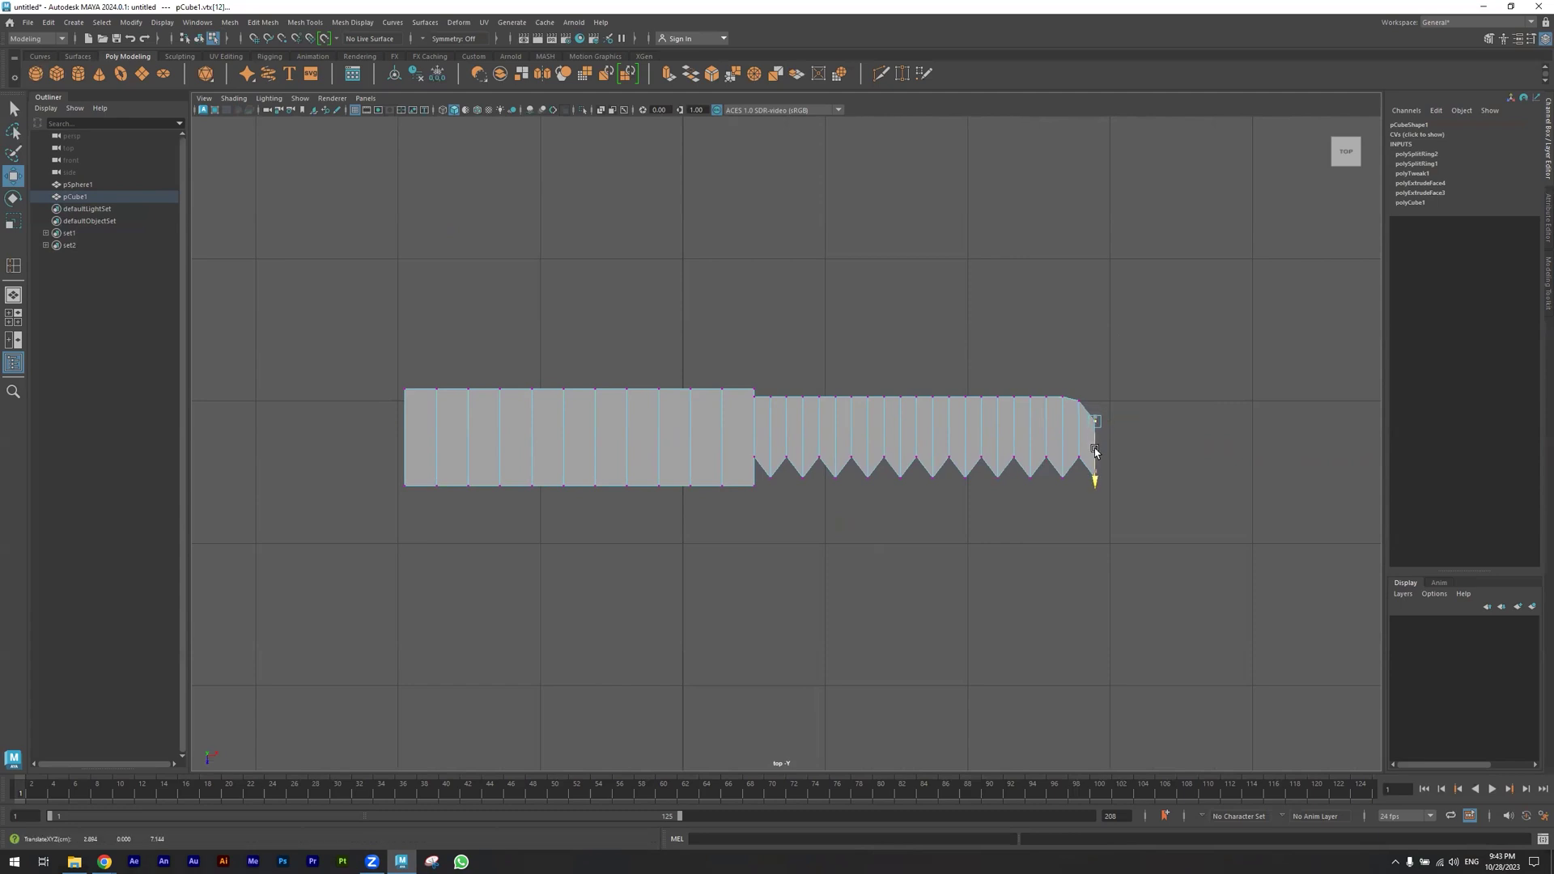
pyautogui.moveTo(366, 358)
pyautogui.mouseDown()
pyautogui.moveTo(424, 406)
pyautogui.moveTo(406, 466)
pyautogui.mouseUp()
pyautogui.moveTo(416, 350)
pyautogui.mouseDown()
pyautogui.moveTo(449, 402)
pyautogui.moveTo(438, 429)
pyautogui.mouseUp()
# Select the outline edges around the top face of the knife's handle and blade
pyautogui.moveTo(589, 427); pyautogui.dragTo(583, 401, button='right')
pyautogui.click(581, 396)
pyautogui.keyDown('shift'); pyautogui.click(409, 445); pyautogui.keyUp('shift')
pyautogui.keyDown('shift'); pyautogui.click(427, 484); pyautogui.keyUp('shift')
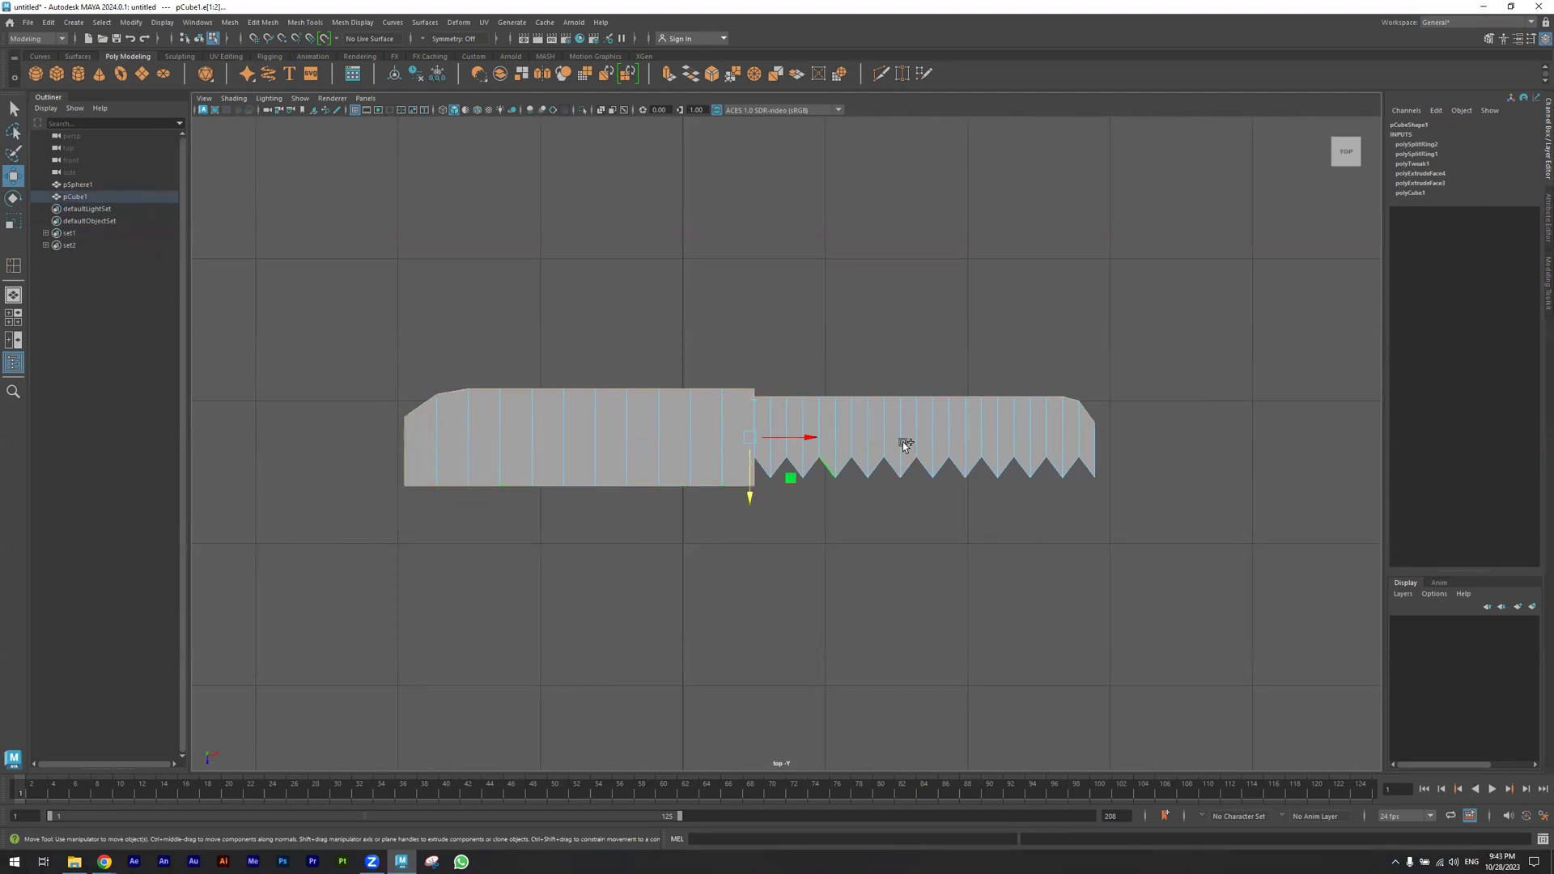
pyautogui.moveTo(1091, 510)
pyautogui.mouseDown()
pyautogui.moveTo(861, 451)
pyautogui.moveTo(774, 447)
pyautogui.mouseUp()
# Add the outline edges around the underside of the knife's handle and blade to the edge selection in the perspective view
pyautogui.press('space')
pyautogui.press('f')
pyautogui.press('space')
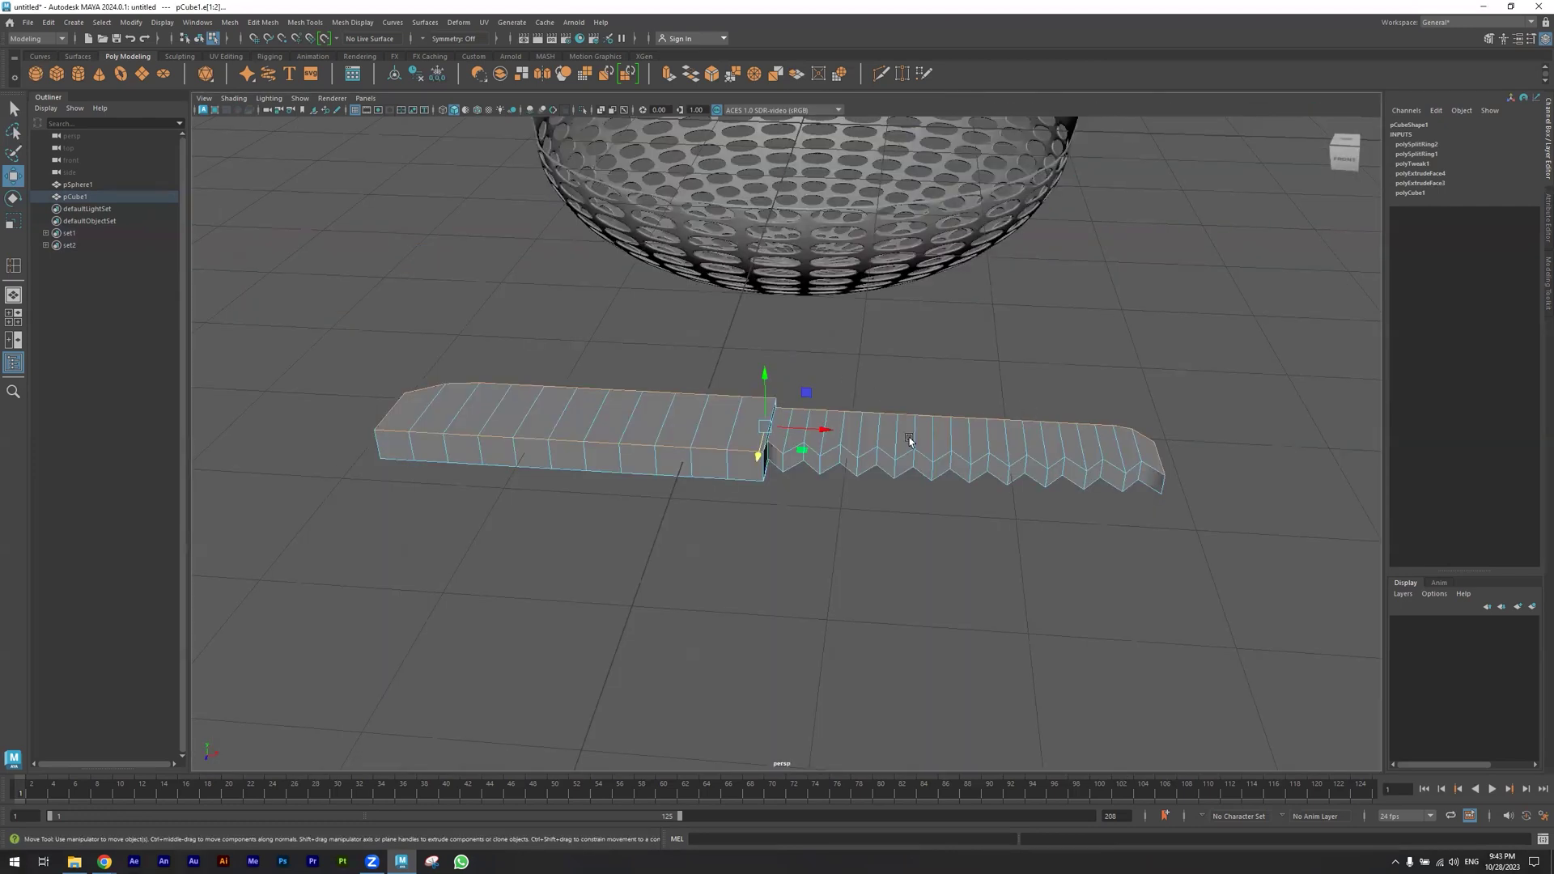
pyautogui.scroll(4, 909, 438)
pyautogui.keyDown('alt'); pyautogui.moveTo(733, 434); pyautogui.dragTo(716, 401); pyautogui.keyUp('alt')
pyautogui.scroll(-4, 916, 425)
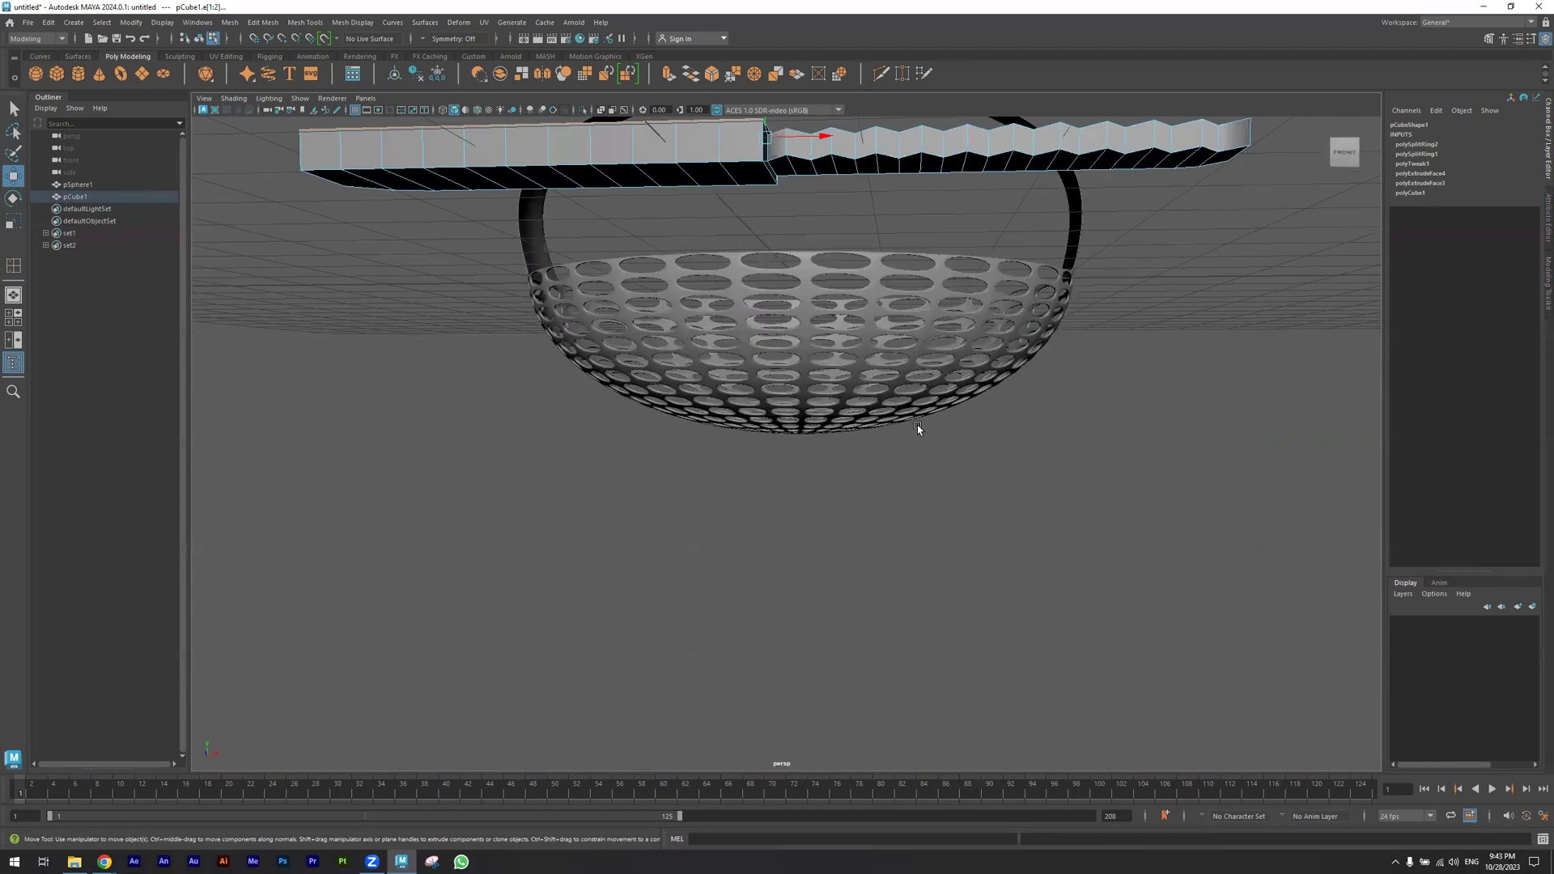
pyautogui.press('f')
pyautogui.keyDown('shift'); pyautogui.click(698, 488); pyautogui.keyUp('shift')
pyautogui.keyDown('alt'); pyautogui.moveTo(702, 502); pyautogui.dragTo(785, 569); pyautogui.keyUp('alt')
pyautogui.keyDown('alt'); pyautogui.moveTo(786, 486); pyautogui.dragTo(781, 570); pyautogui.keyUp('alt')
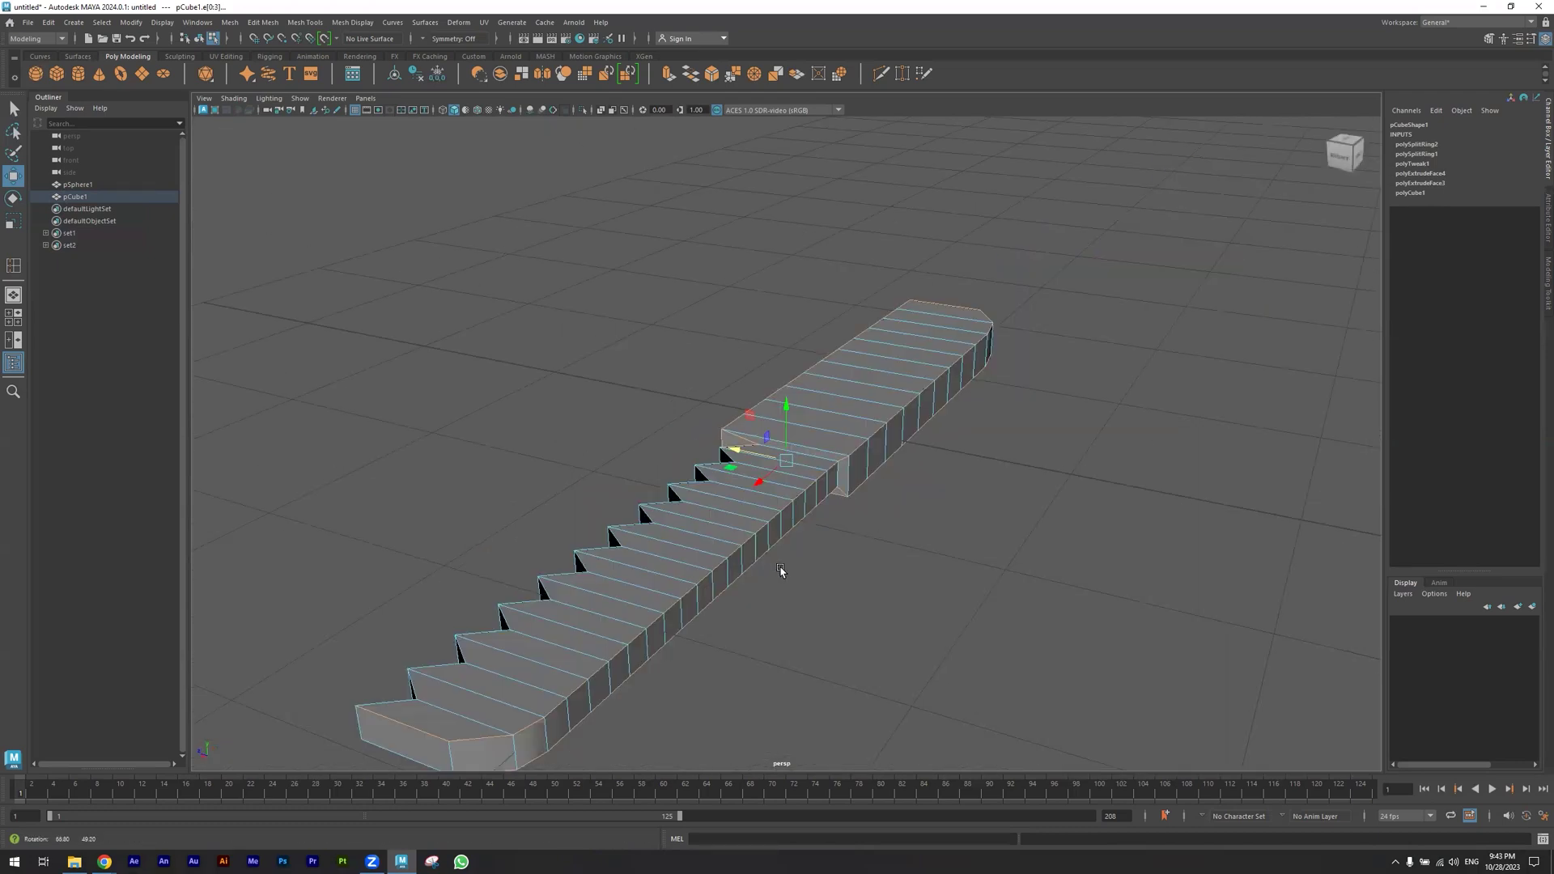
pyautogui.keyDown('alt'); pyautogui.moveTo(863, 484); pyautogui.dragTo(1016, 537); pyautogui.keyUp('alt')
pyautogui.keyDown('alt'); pyautogui.moveTo(998, 592); pyautogui.dragTo(1009, 579); pyautogui.keyUp('alt')
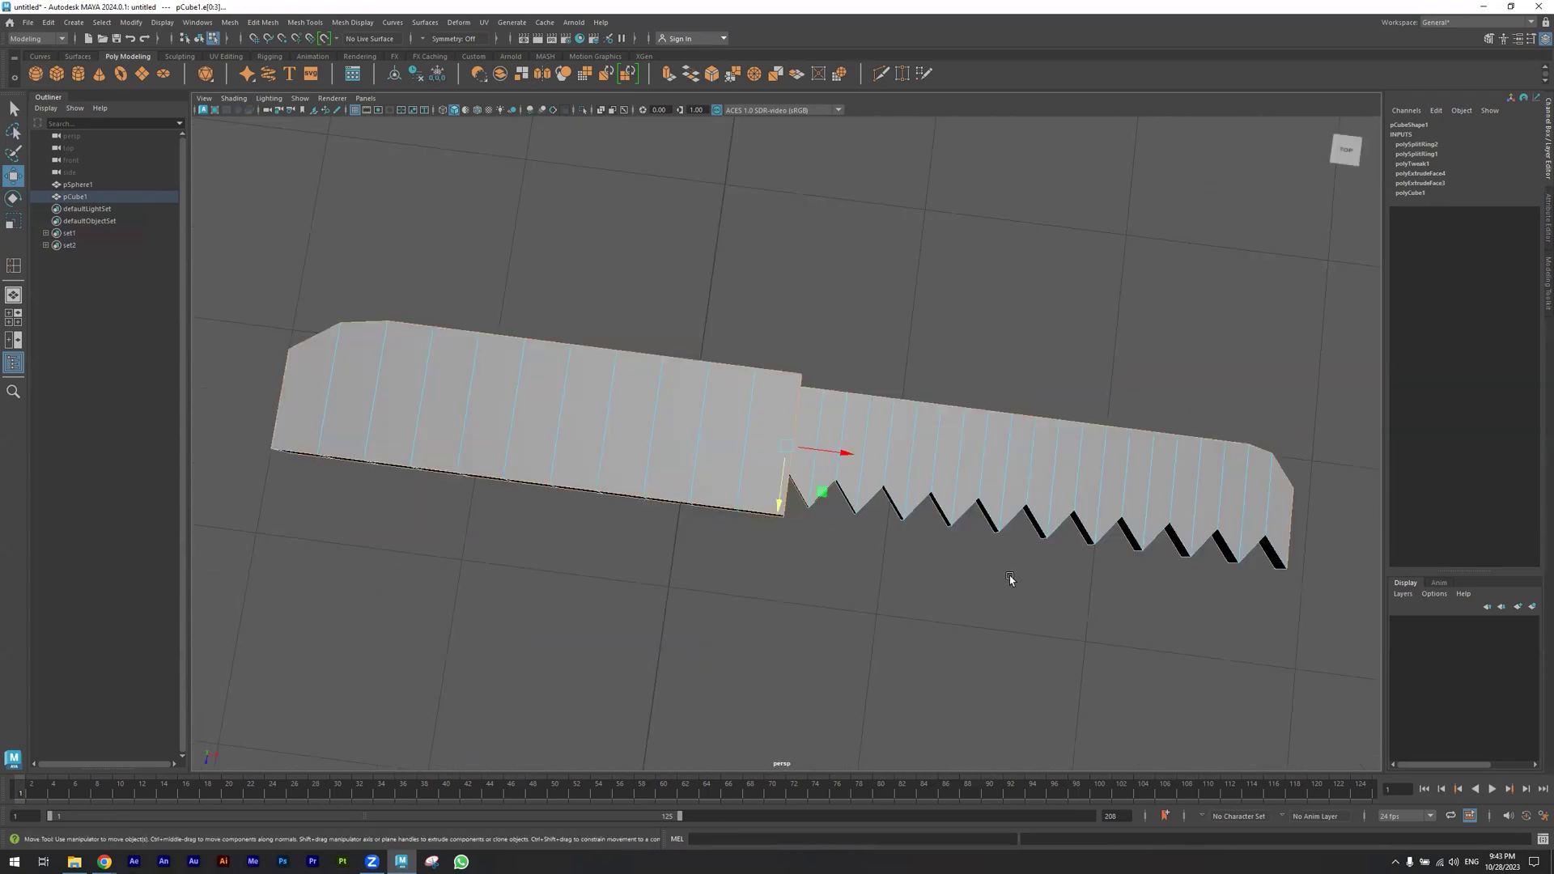
pyautogui.keyDown('alt'); pyautogui.moveTo(1009, 579); pyautogui.dragTo(791, 504, button='middle'); pyautogui.keyUp('alt')
pyautogui.keyDown('alt'); pyautogui.moveTo(898, 560); pyautogui.dragTo(871, 551, button='middle'); pyautogui.keyUp('alt')
pyautogui.keyDown('ctrl'); pyautogui.moveTo(1053, 569); pyautogui.dragTo(561, 375); pyautogui.keyUp('ctrl')
pyautogui.keyDown('alt'); pyautogui.moveTo(721, 510); pyautogui.dragTo(1041, 485); pyautogui.keyUp('alt')
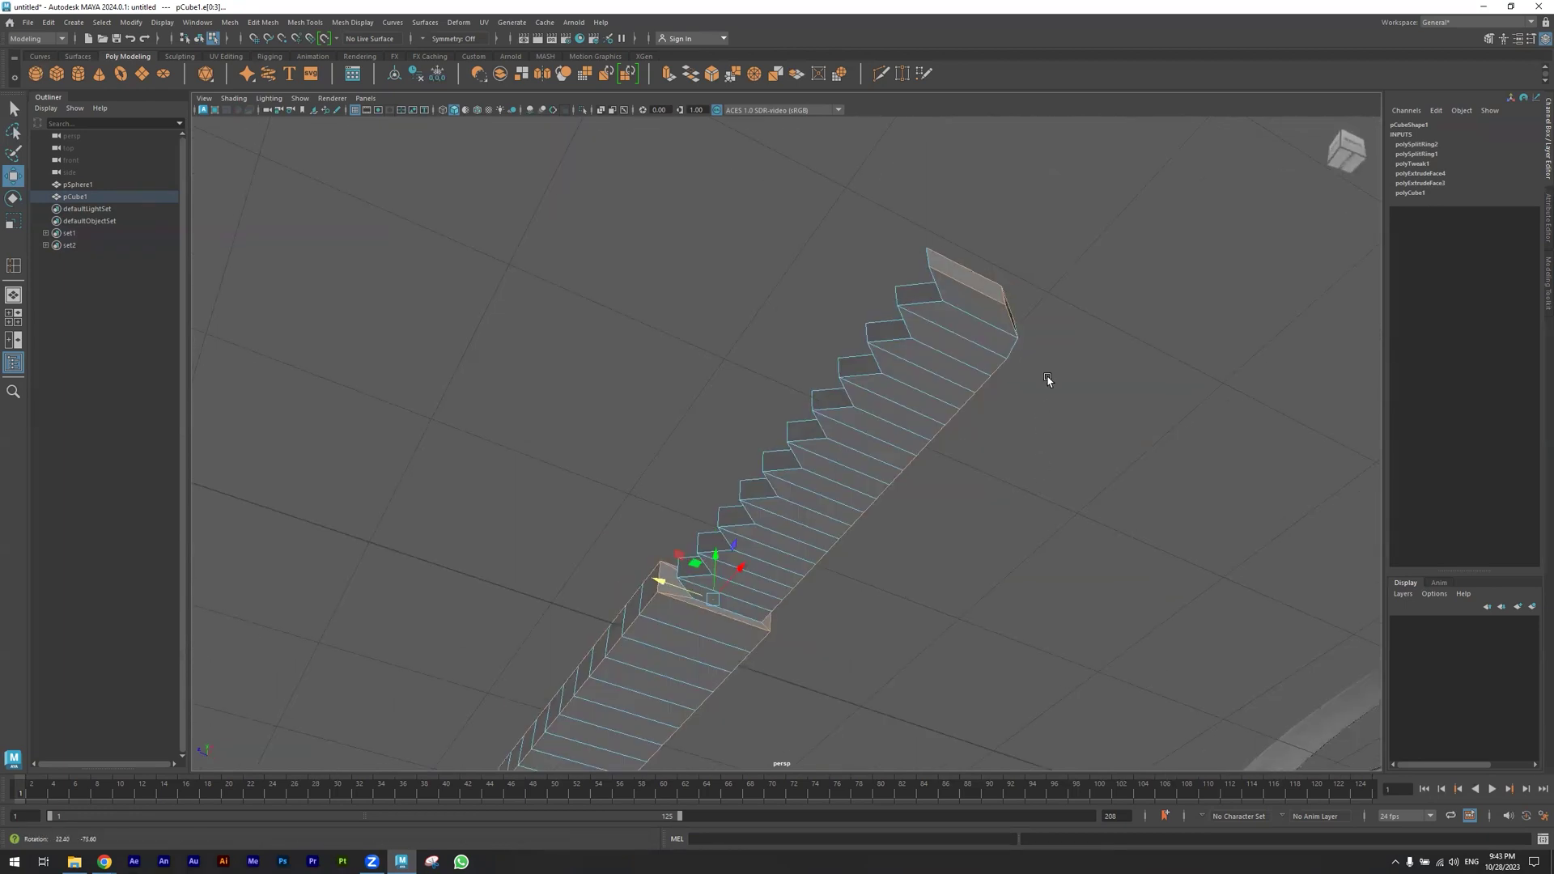
pyautogui.moveTo(1063, 283); pyautogui.dragTo(1008, 365)
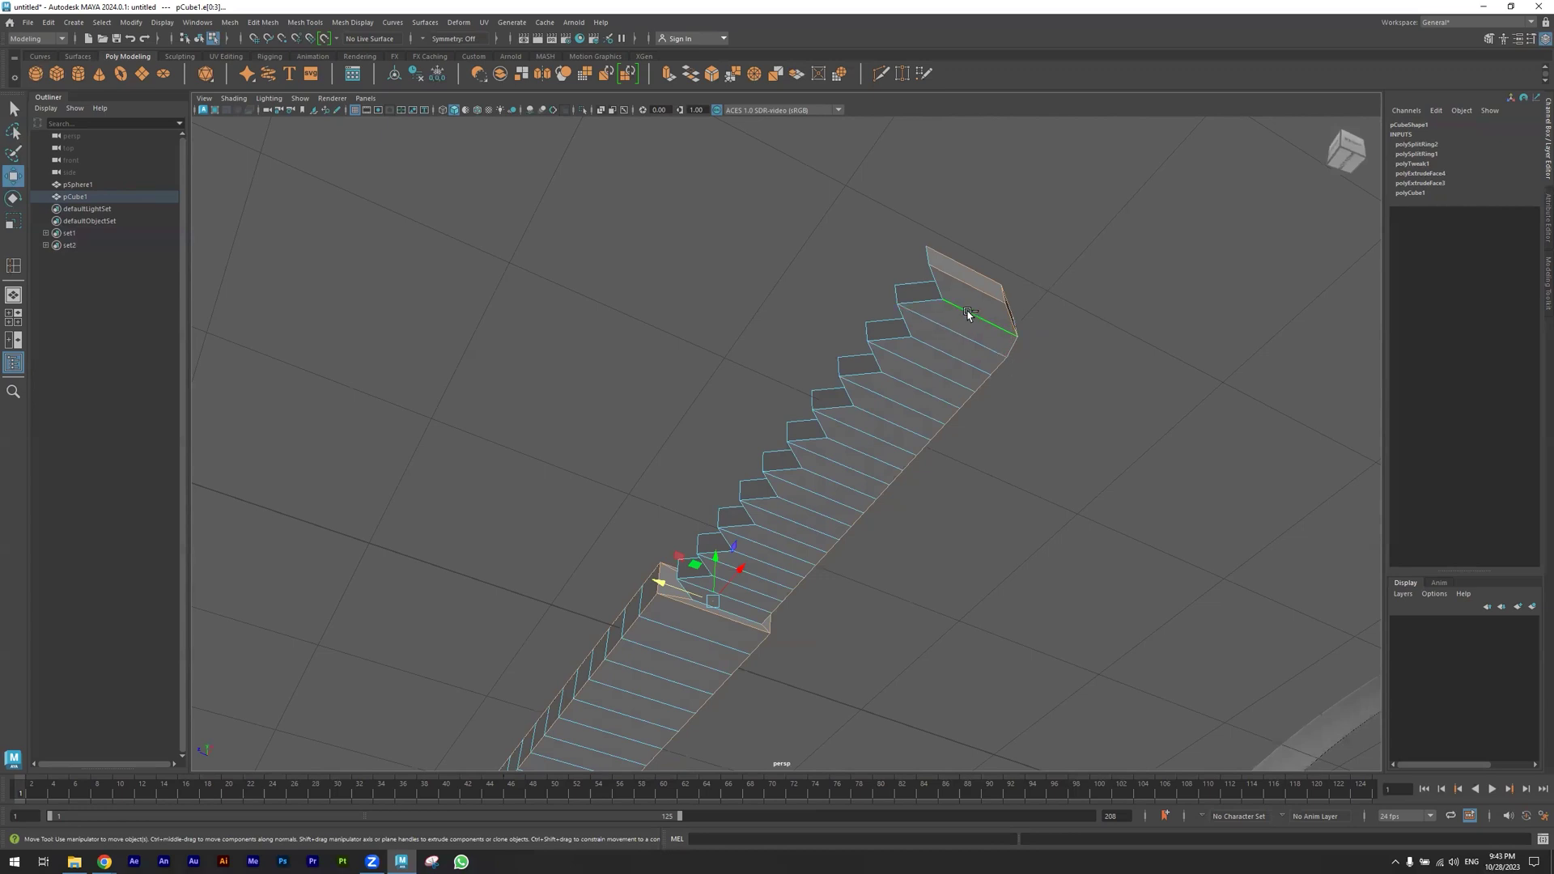
pyautogui.moveTo(1030, 424)
pyautogui.keyDown('alt'); pyautogui.mouseDown()
pyautogui.moveTo(1083, 465)
pyautogui.moveTo(1021, 425)
pyautogui.mouseUp(); pyautogui.keyUp('alt')
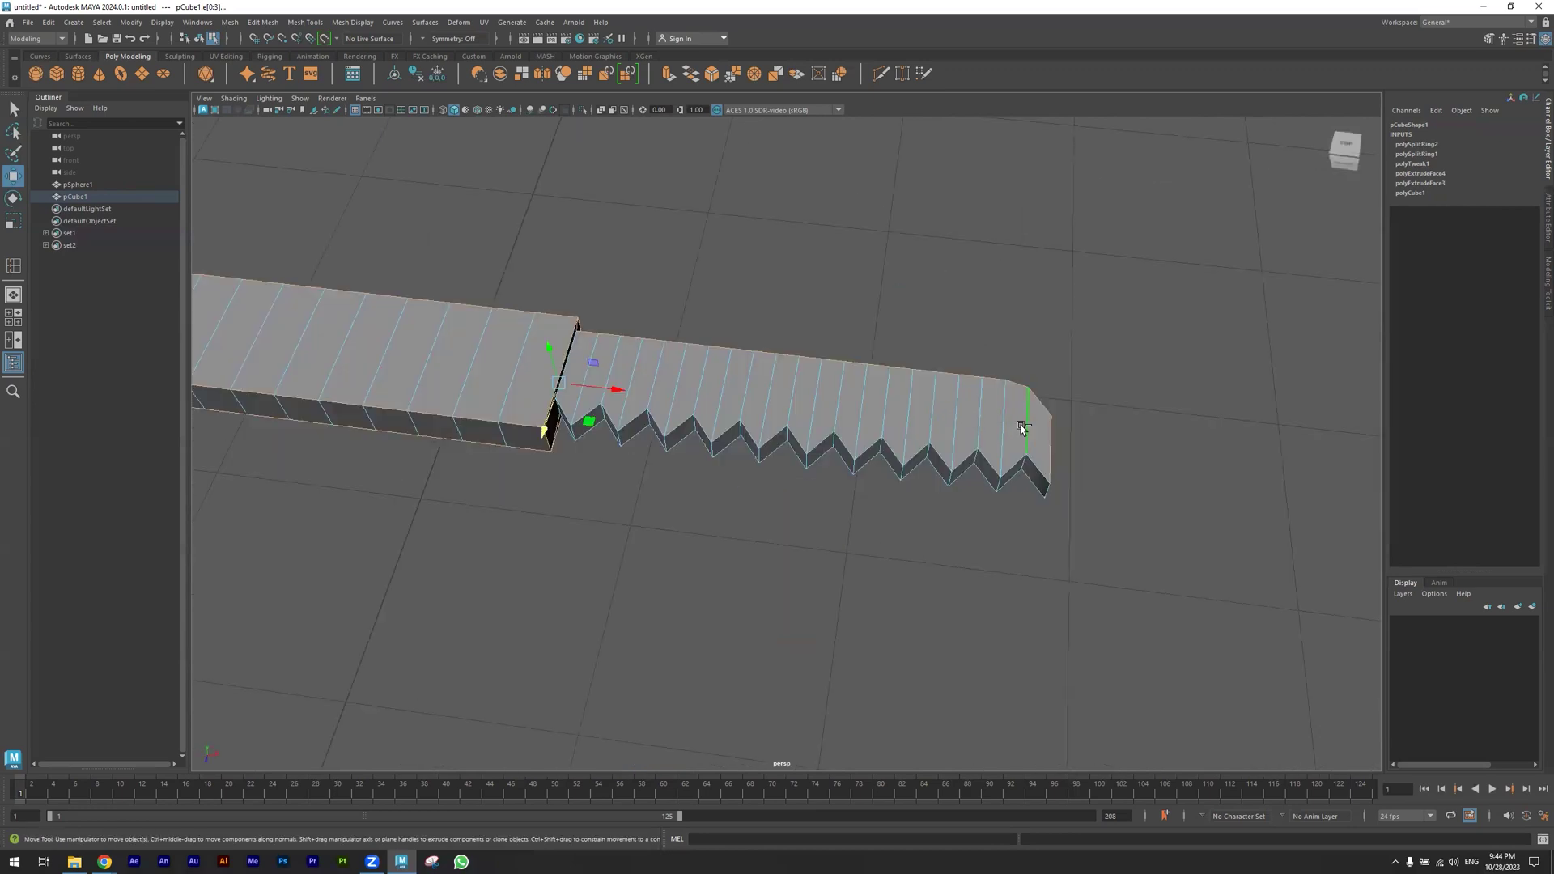
# Switch to wireframe display and add the vertical corner edges at the handle's end to the edge selection
pyautogui.click(446, 110)
pyautogui.moveTo(753, 372)
pyautogui.keyDown('alt'); pyautogui.mouseDown()
pyautogui.moveTo(773, 390)
pyautogui.moveTo(781, 441)
pyautogui.moveTo(782, 425)
pyautogui.mouseUp(); pyautogui.keyUp('alt')
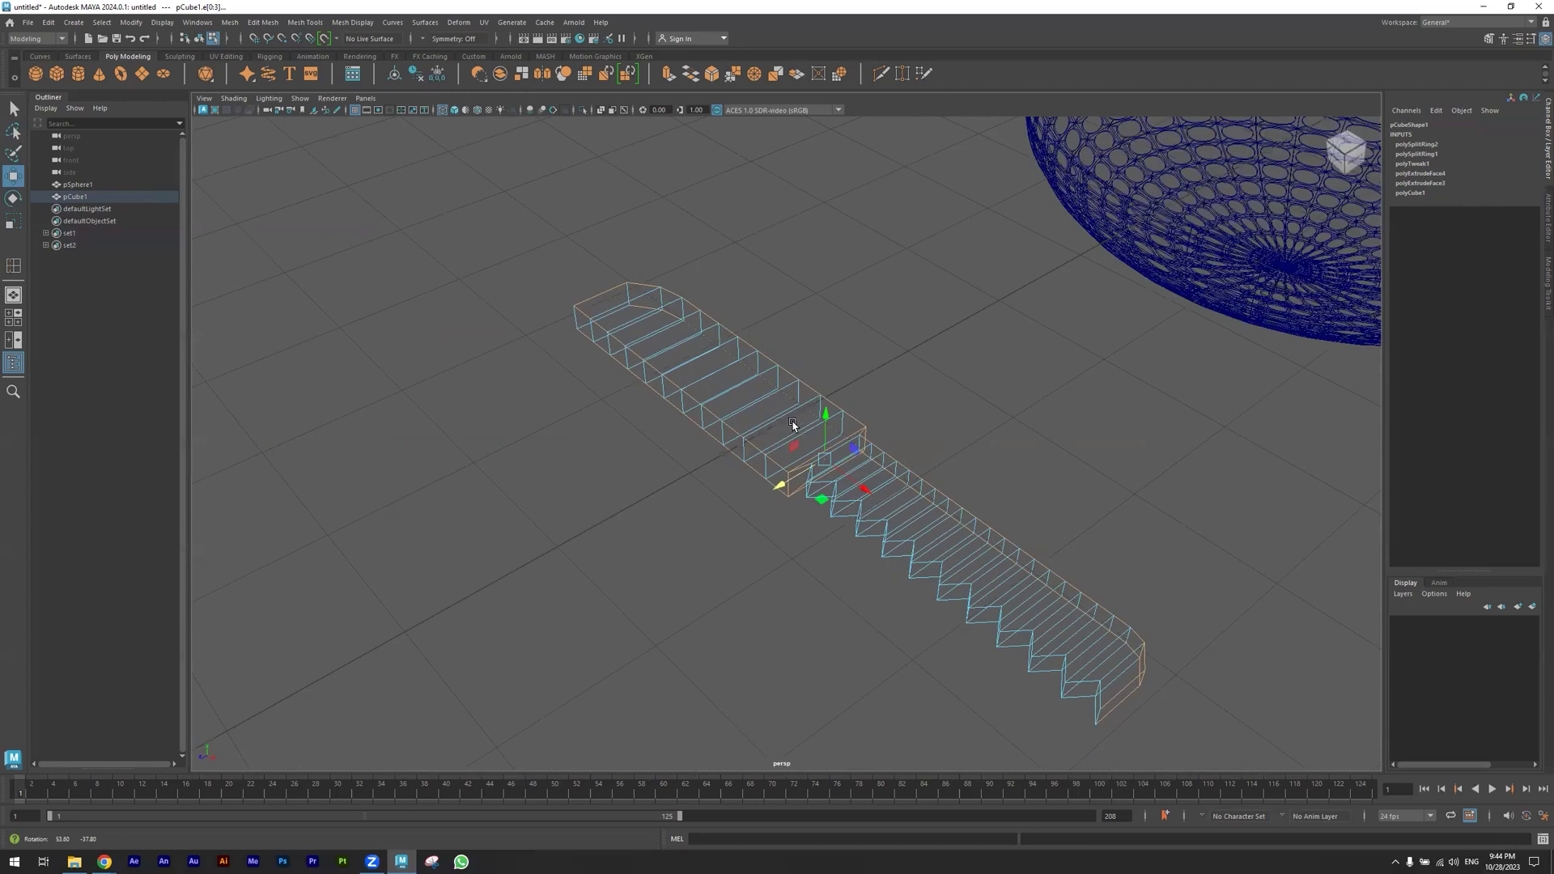
pyautogui.keyDown('alt'); pyautogui.moveTo(443, 379); pyautogui.dragTo(527, 374); pyautogui.keyUp('alt')
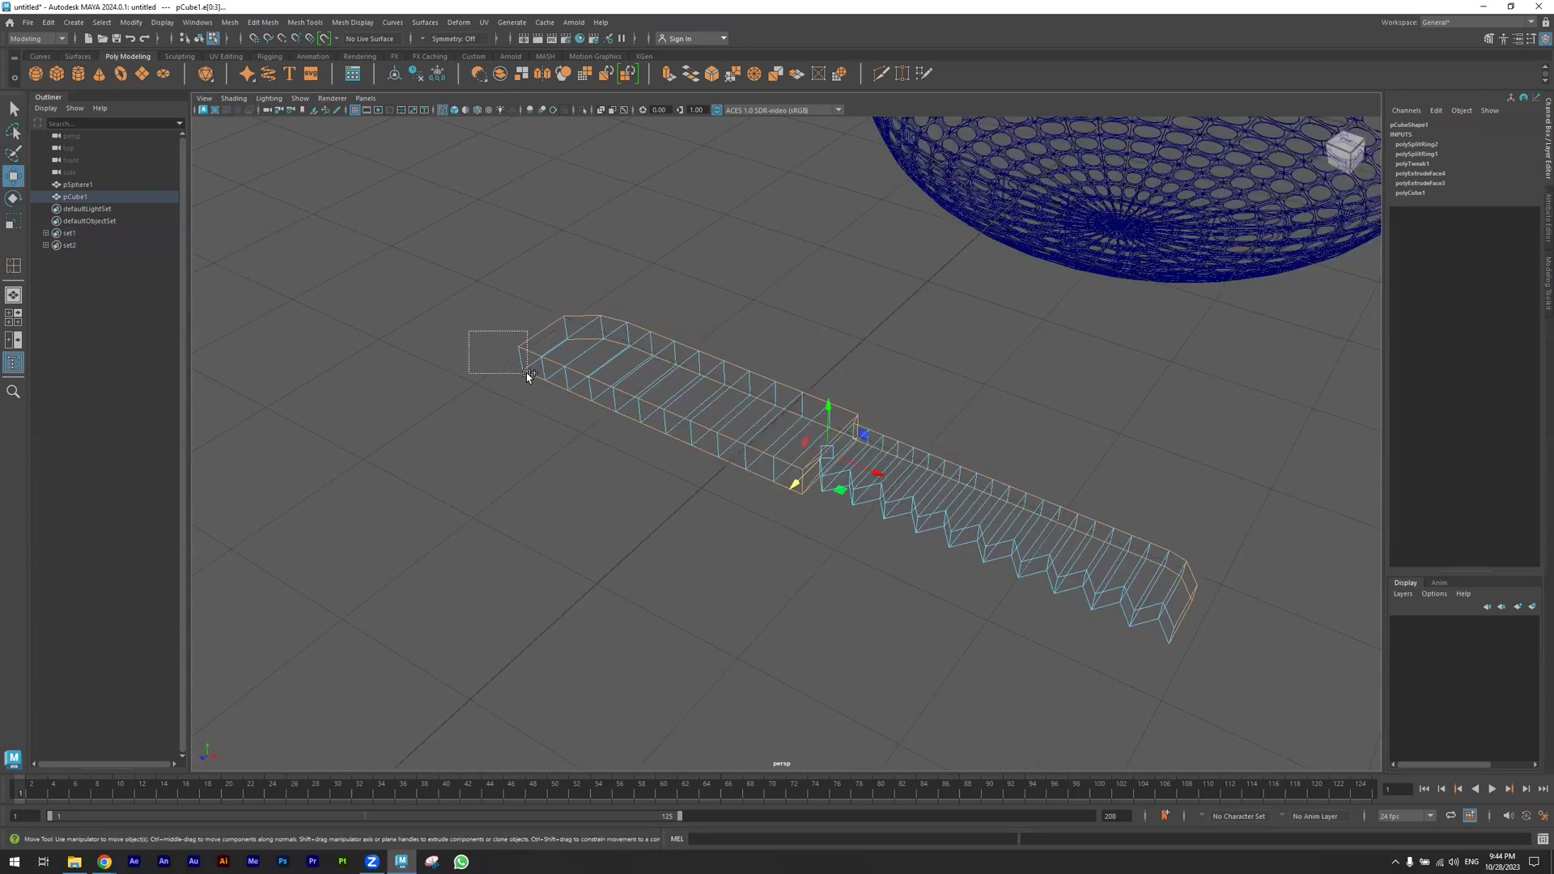
pyautogui.keyDown('shift'); pyautogui.moveTo(526, 280); pyautogui.dragTo(572, 321); pyautogui.keyUp('shift')
pyautogui.keyDown('alt'); pyautogui.moveTo(1159, 678); pyautogui.dragTo(1218, 677); pyautogui.keyUp('alt')
pyautogui.keyDown('alt'); pyautogui.moveTo(1261, 515); pyautogui.dragTo(848, 196); pyautogui.keyUp('alt')
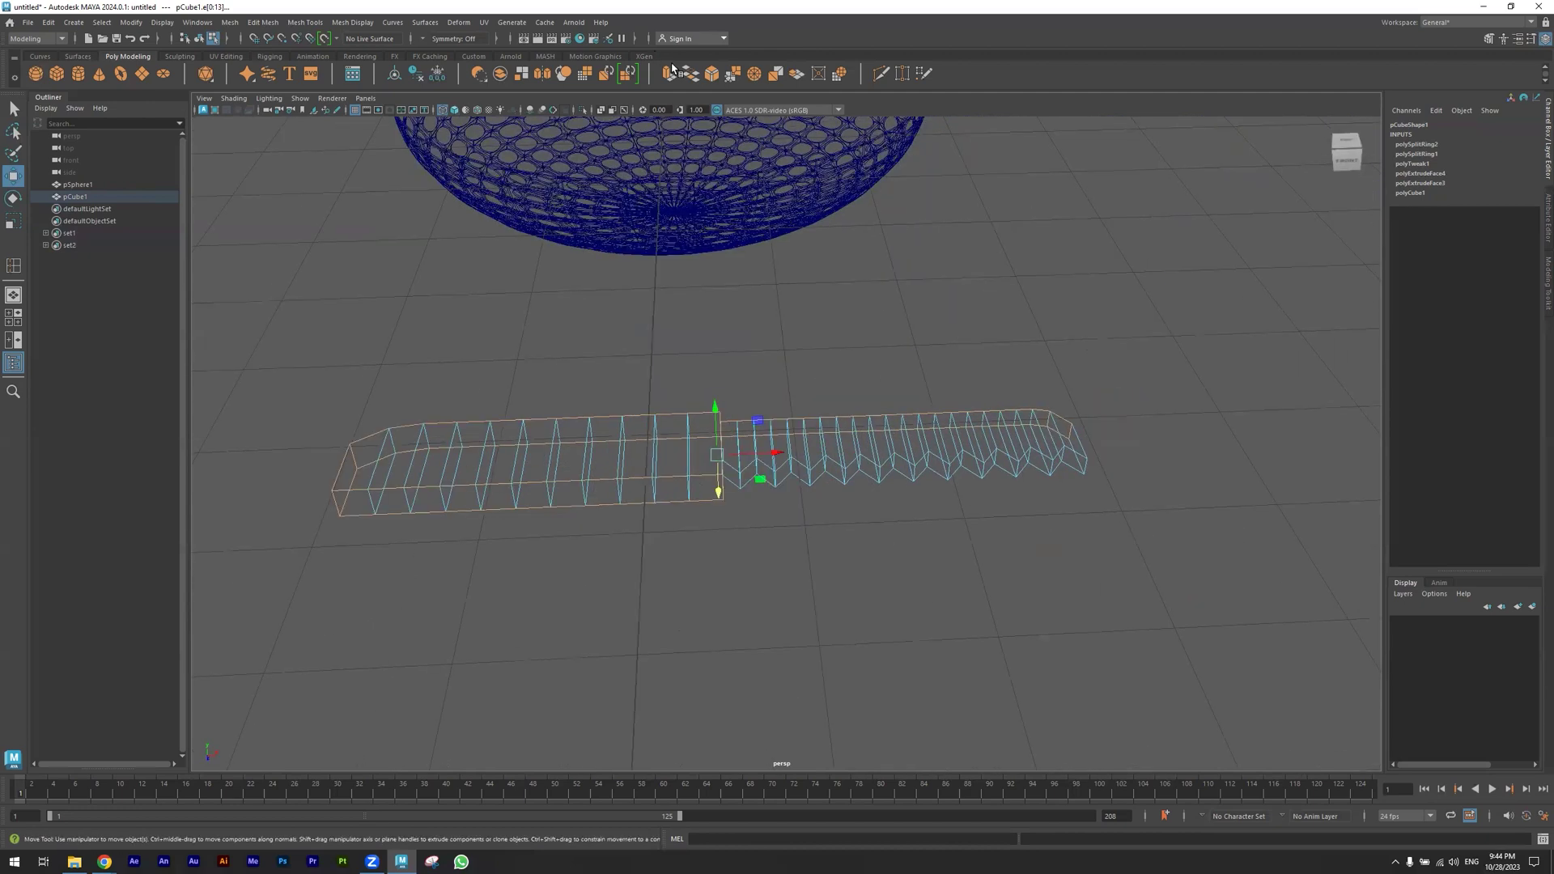
# Return to shaded display and bevel the selected outline edges with a fraction of 0.5 and 1 segment
pyautogui.click(455, 111)
pyautogui.moveTo(725, 385)
pyautogui.keyDown('alt'); pyautogui.mouseDown()
pyautogui.moveTo(713, 414)
pyautogui.moveTo(638, 444)
pyautogui.moveTo(584, 429)
pyautogui.mouseUp(); pyautogui.keyUp('alt')
pyautogui.keyDown('alt'); pyautogui.moveTo(625, 252); pyautogui.dragTo(711, 94); pyautogui.keyUp('alt')
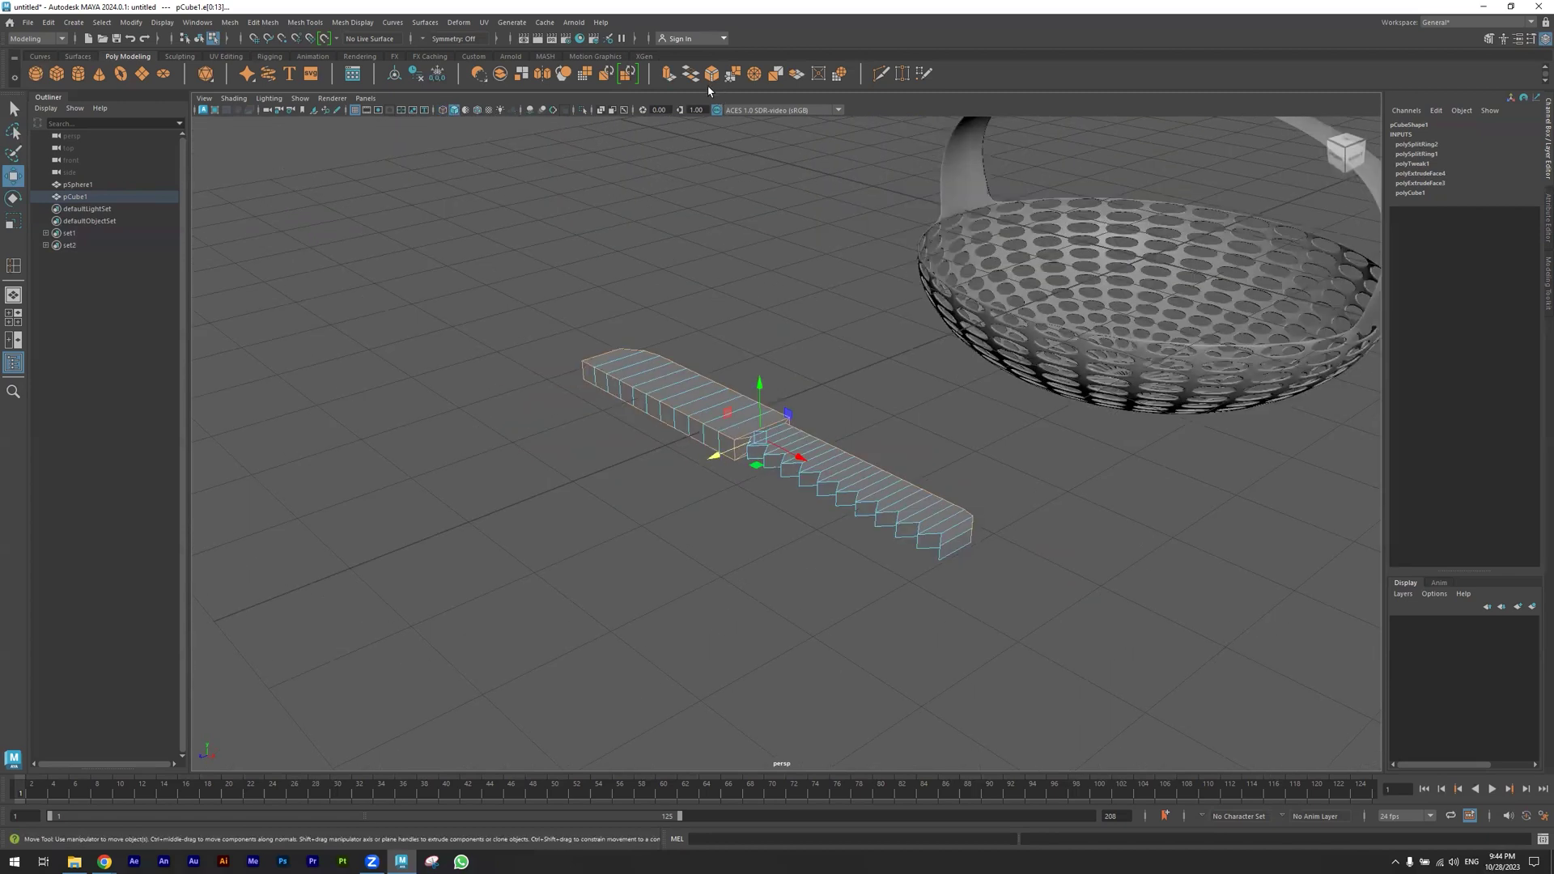
pyautogui.click(711, 74)
pyautogui.keyDown('alt'); pyautogui.moveTo(642, 384); pyautogui.dragTo(546, 473); pyautogui.keyUp('alt')
pyautogui.keyDown('alt'); pyautogui.moveTo(781, 459); pyautogui.dragTo(712, 501); pyautogui.keyUp('alt')
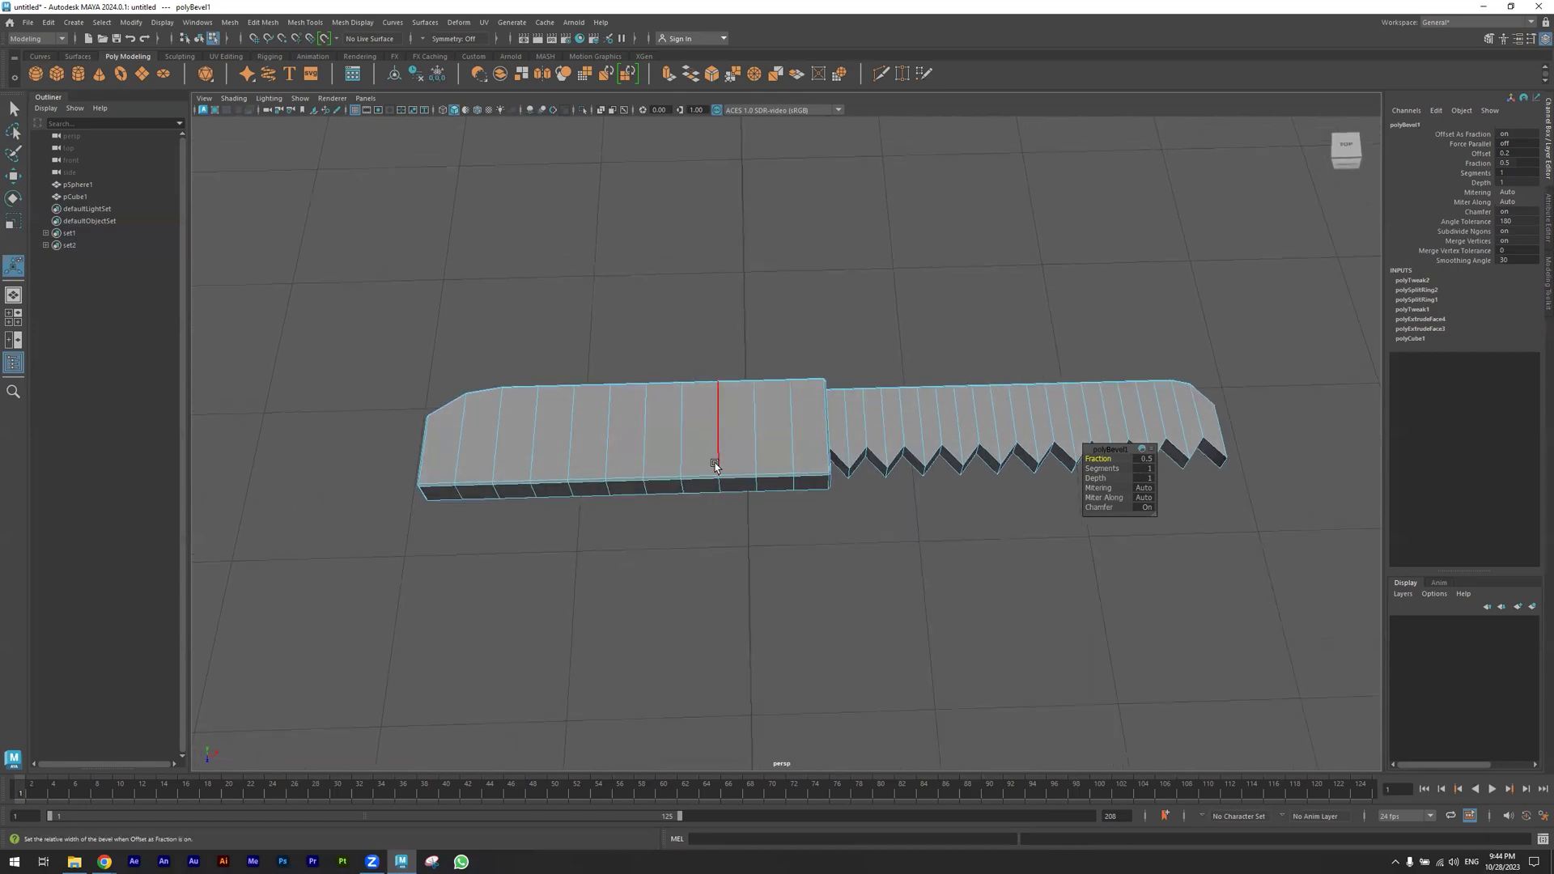
# In the top view, move every second vertex along the handle's front edge inward for a wavy grip, and pull in the end corner further
pyautogui.press('space')
pyautogui.press('space')
pyautogui.keyDown('alt'); pyautogui.moveTo(512, 398); pyautogui.dragTo(389, 401, button='middle'); pyautogui.keyUp('alt')
pyautogui.moveTo(536, 458); pyautogui.dragTo(479, 440, button='right')
pyautogui.moveTo(611, 537); pyautogui.dragTo(574, 485)
pyautogui.keyDown('shift'); pyautogui.click(535, 488); pyautogui.keyUp('shift')
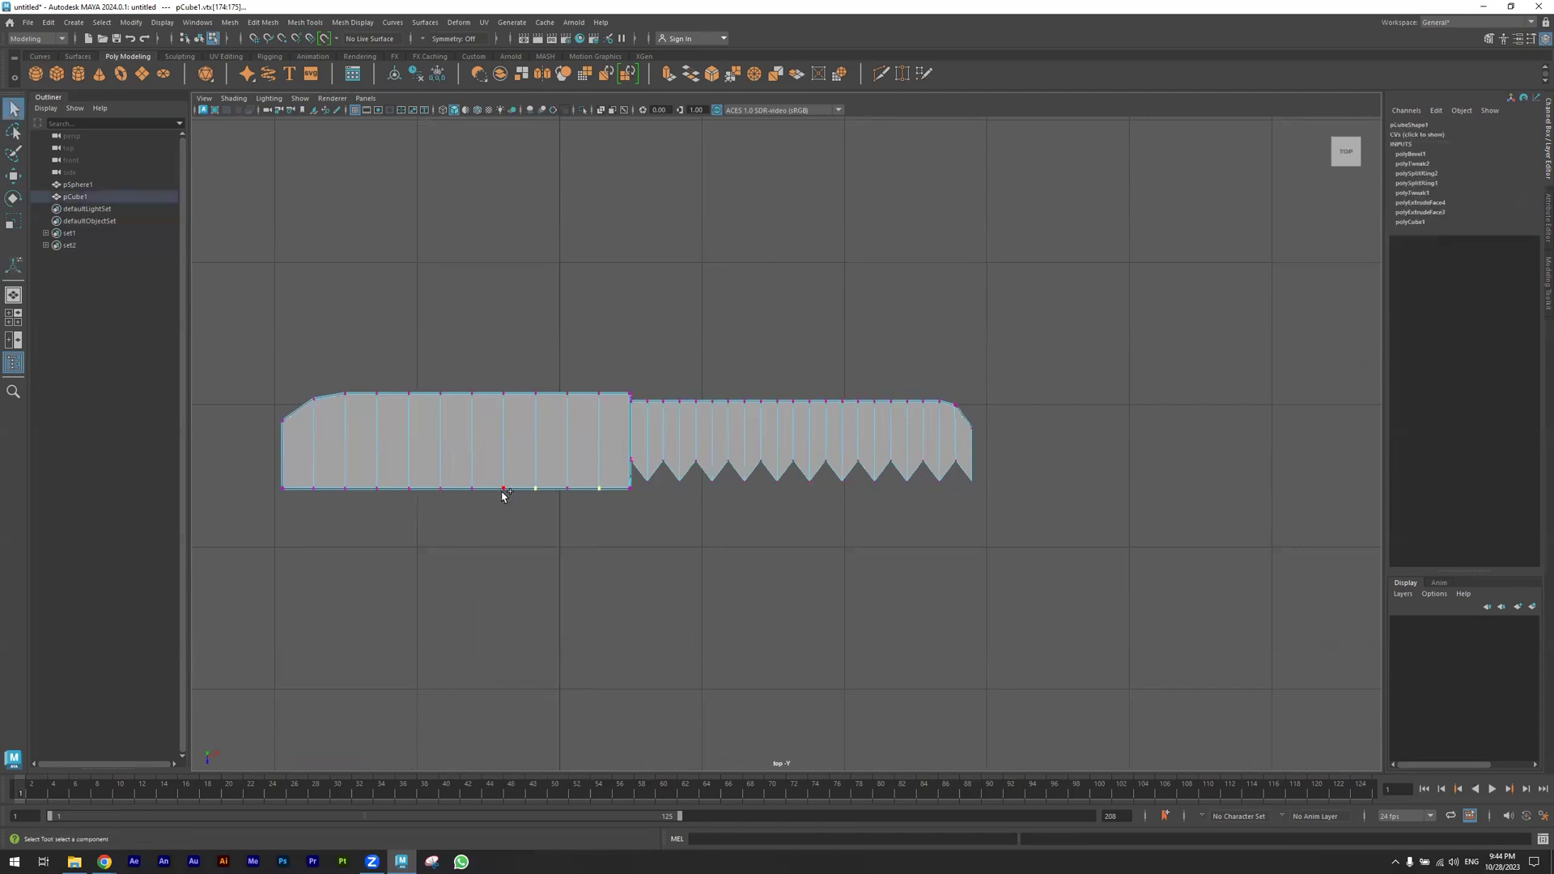
pyautogui.keyDown('shift'); pyautogui.click(472, 489); pyautogui.keyUp('shift')
pyautogui.keyDown('shift'); pyautogui.moveTo(396, 486); pyautogui.dragTo(401, 485); pyautogui.keyUp('shift')
pyautogui.keyDown('shift'); pyautogui.moveTo(296, 507); pyautogui.dragTo(264, 479); pyautogui.keyUp('shift')
pyautogui.press('w')
pyautogui.moveTo(437, 540); pyautogui.dragTo(437, 530)
pyautogui.moveTo(295, 500)
pyautogui.mouseDown()
pyautogui.moveTo(261, 464)
pyautogui.moveTo(282, 490)
pyautogui.mouseUp()
# Select the vertical edges at the tips of all the blade's teeth and scale them down vertically into a thin cutting edge
pyautogui.press('space')
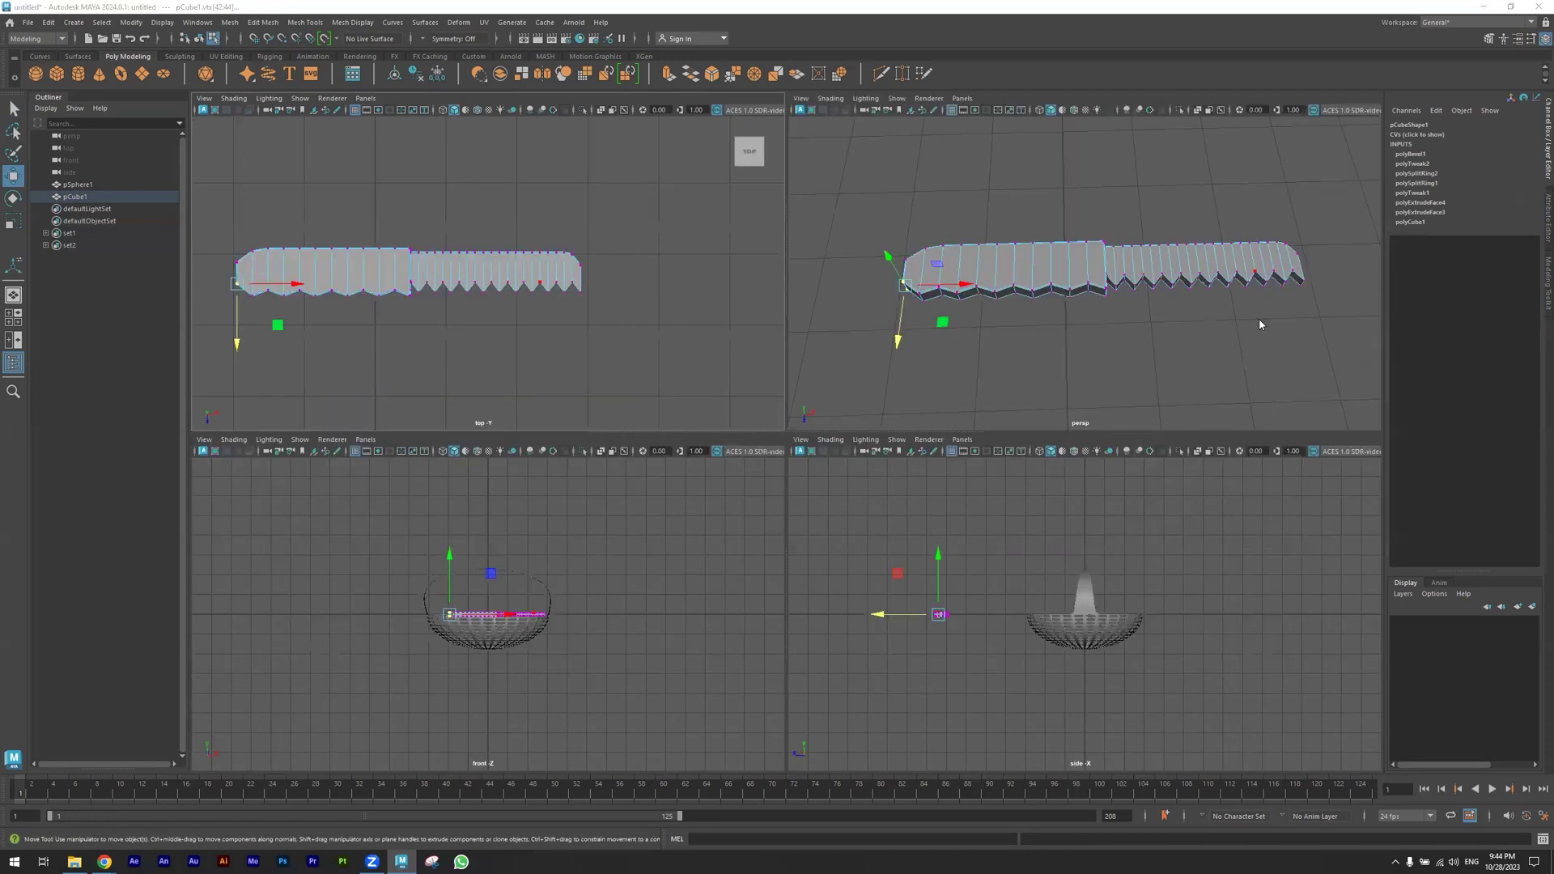
pyautogui.press('space')
pyautogui.keyDown('alt'); pyautogui.moveTo(1220, 505); pyautogui.dragTo(1141, 482); pyautogui.keyUp('alt')
pyautogui.keyDown('alt'); pyautogui.moveTo(937, 495); pyautogui.dragTo(1125, 455); pyautogui.keyUp('alt')
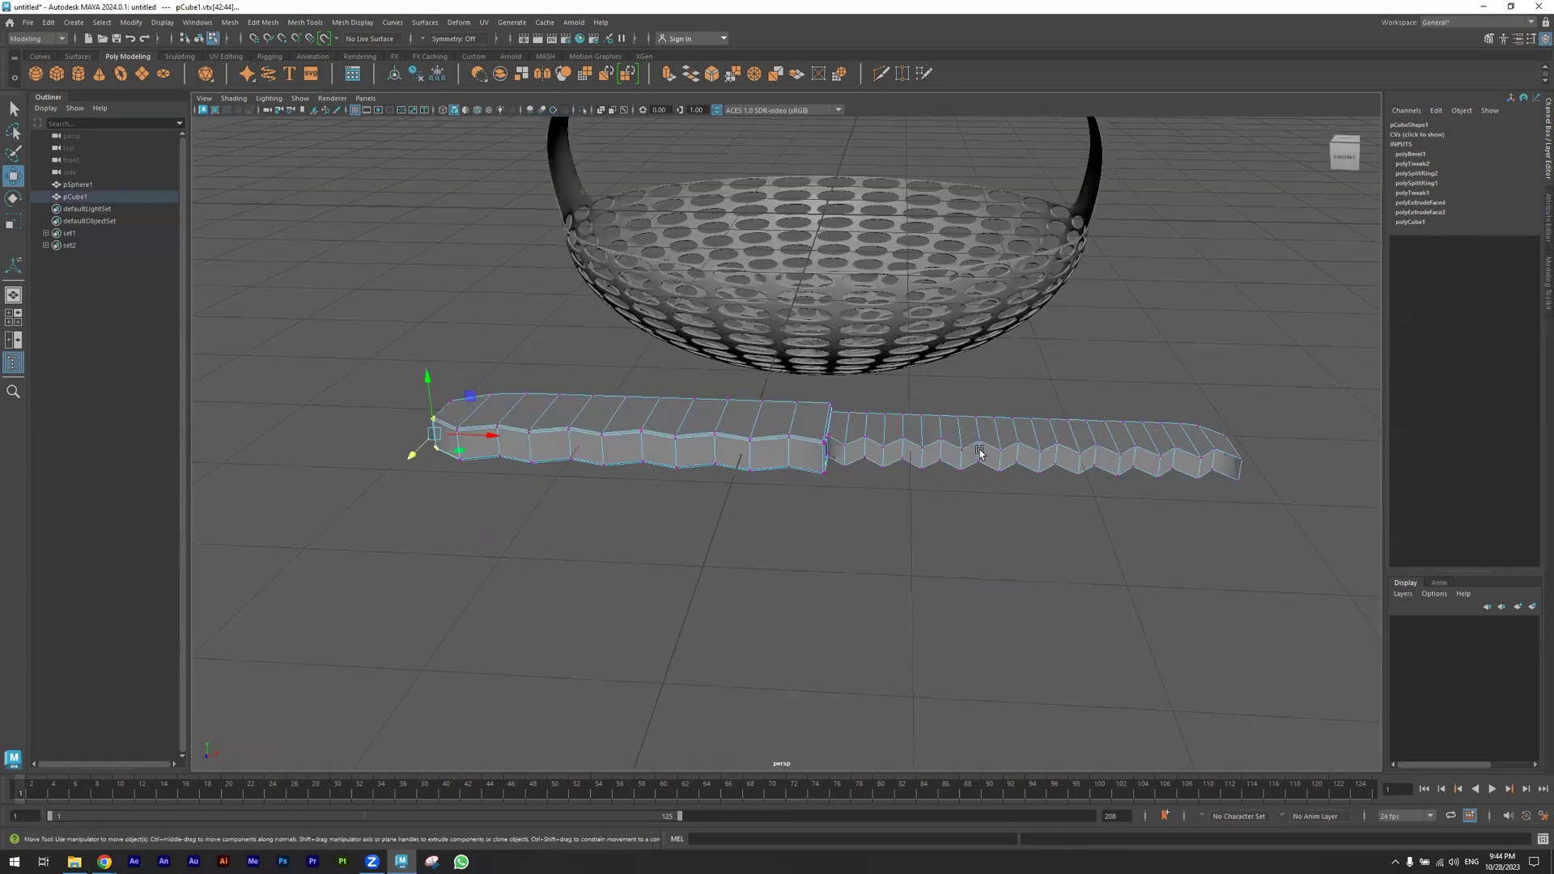
pyautogui.keyDown('alt'); pyautogui.moveTo(979, 453); pyautogui.dragTo(980, 442); pyautogui.keyUp('alt')
pyautogui.moveTo(981, 442); pyautogui.dragTo(985, 402, button='right')
pyautogui.click(1067, 457)
pyautogui.keyDown('shift'); pyautogui.click(1026, 456); pyautogui.keyUp('shift')
pyautogui.keyDown('shift'); pyautogui.click(988, 455); pyautogui.keyUp('shift')
pyautogui.keyDown('shift'); pyautogui.click(949, 453); pyautogui.keyUp('shift')
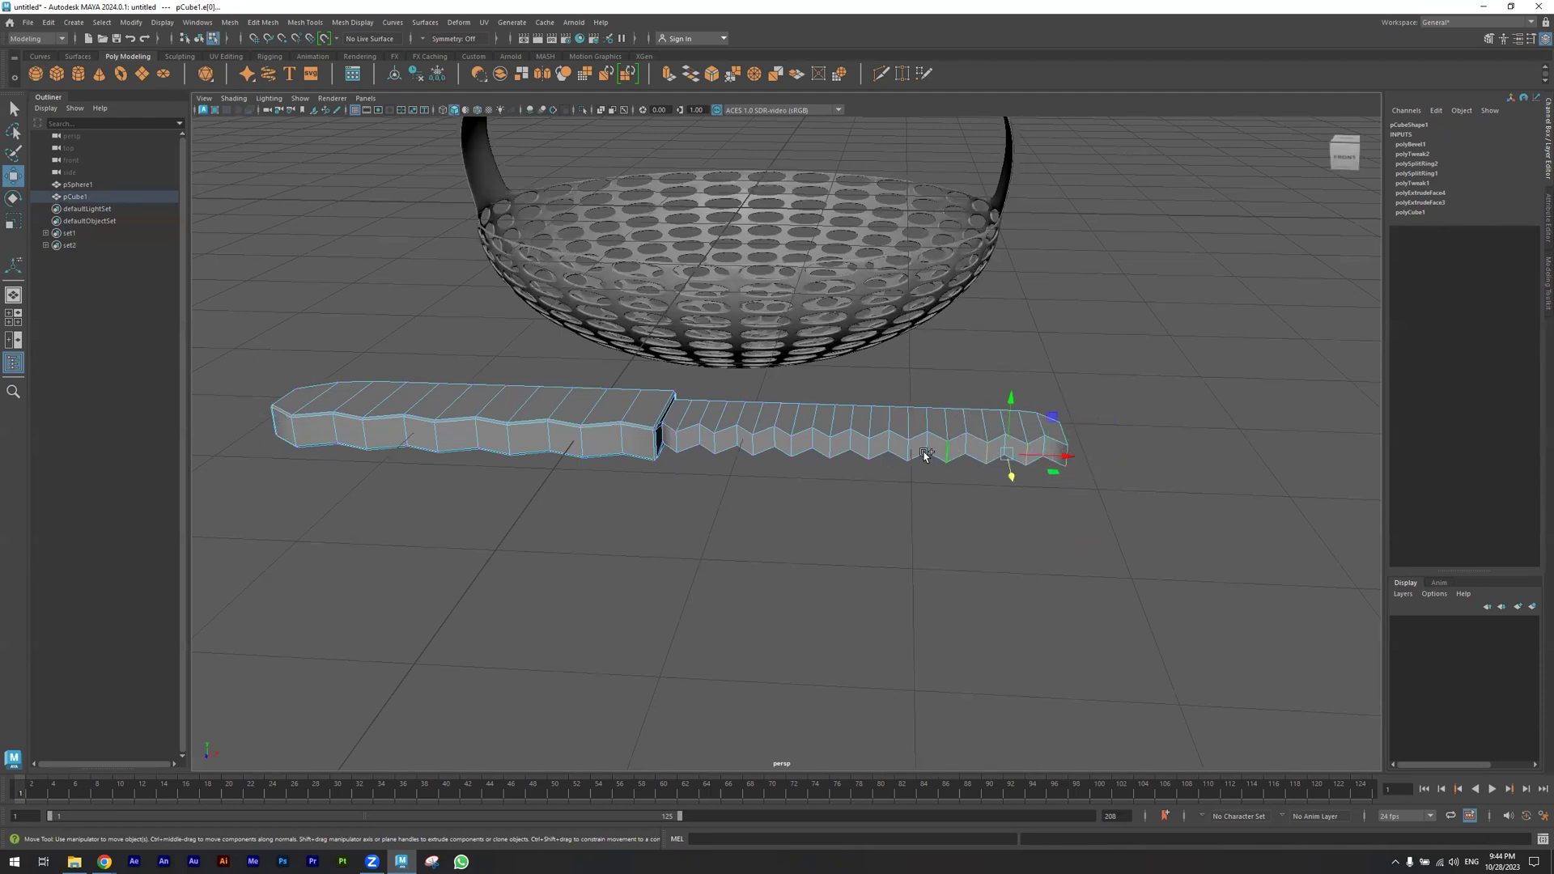
pyautogui.keyDown('shift'); pyautogui.click(909, 449); pyautogui.keyUp('shift')
pyautogui.keyDown('shift'); pyautogui.click(870, 446); pyautogui.keyUp('shift')
pyautogui.keyDown('shift'); pyautogui.click(798, 454); pyautogui.keyUp('shift')
pyautogui.keyDown('shift'); pyautogui.click(748, 445); pyautogui.keyUp('shift')
pyautogui.keyDown('shift'); pyautogui.click(713, 444); pyautogui.keyUp('shift')
pyautogui.keyDown('shift'); pyautogui.click(690, 445); pyautogui.keyUp('shift')
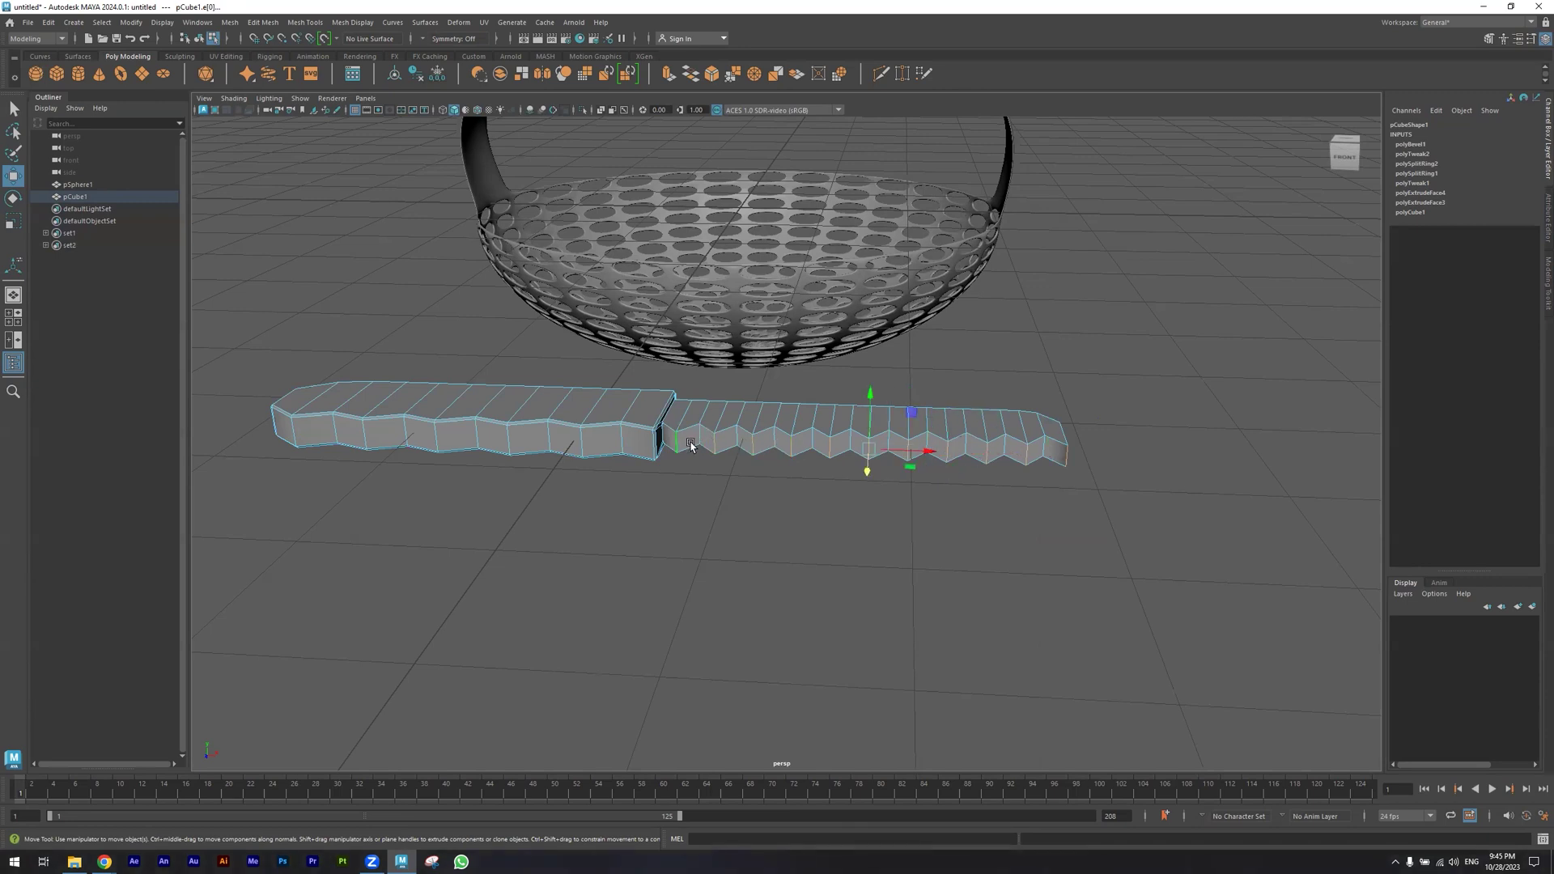
pyautogui.press('r')
pyautogui.moveTo(870, 396); pyautogui.dragTo(882, 509)
# Examine the knife from several angles in smooth preview, then return it to the unsmoothed display
pyautogui.keyDown('alt'); pyautogui.moveTo(628, 450); pyautogui.dragTo(725, 566); pyautogui.keyUp('alt')
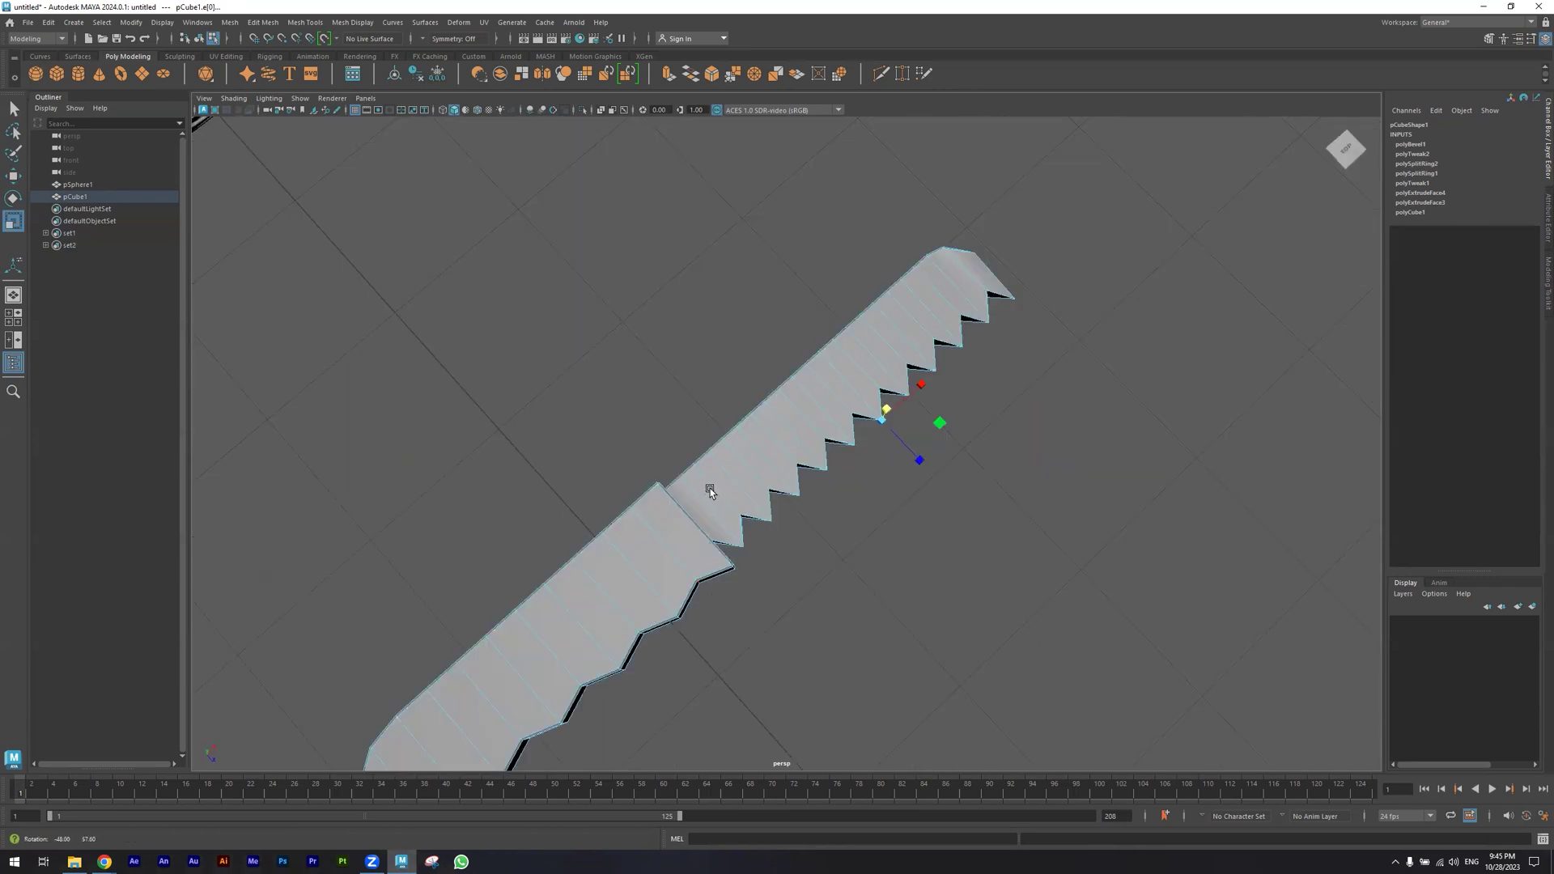
pyautogui.keyDown('alt'); pyautogui.moveTo(710, 488); pyautogui.dragTo(692, 468); pyautogui.keyUp('alt')
pyautogui.keyDown('alt'); pyautogui.moveTo(578, 441); pyautogui.dragTo(500, 442); pyautogui.keyUp('alt')
pyautogui.keyDown('alt'); pyautogui.moveTo(499, 438); pyautogui.dragTo(541, 464); pyautogui.keyUp('alt')
pyautogui.keyDown('alt'); pyautogui.moveTo(604, 386); pyautogui.dragTo(637, 365); pyautogui.keyUp('alt')
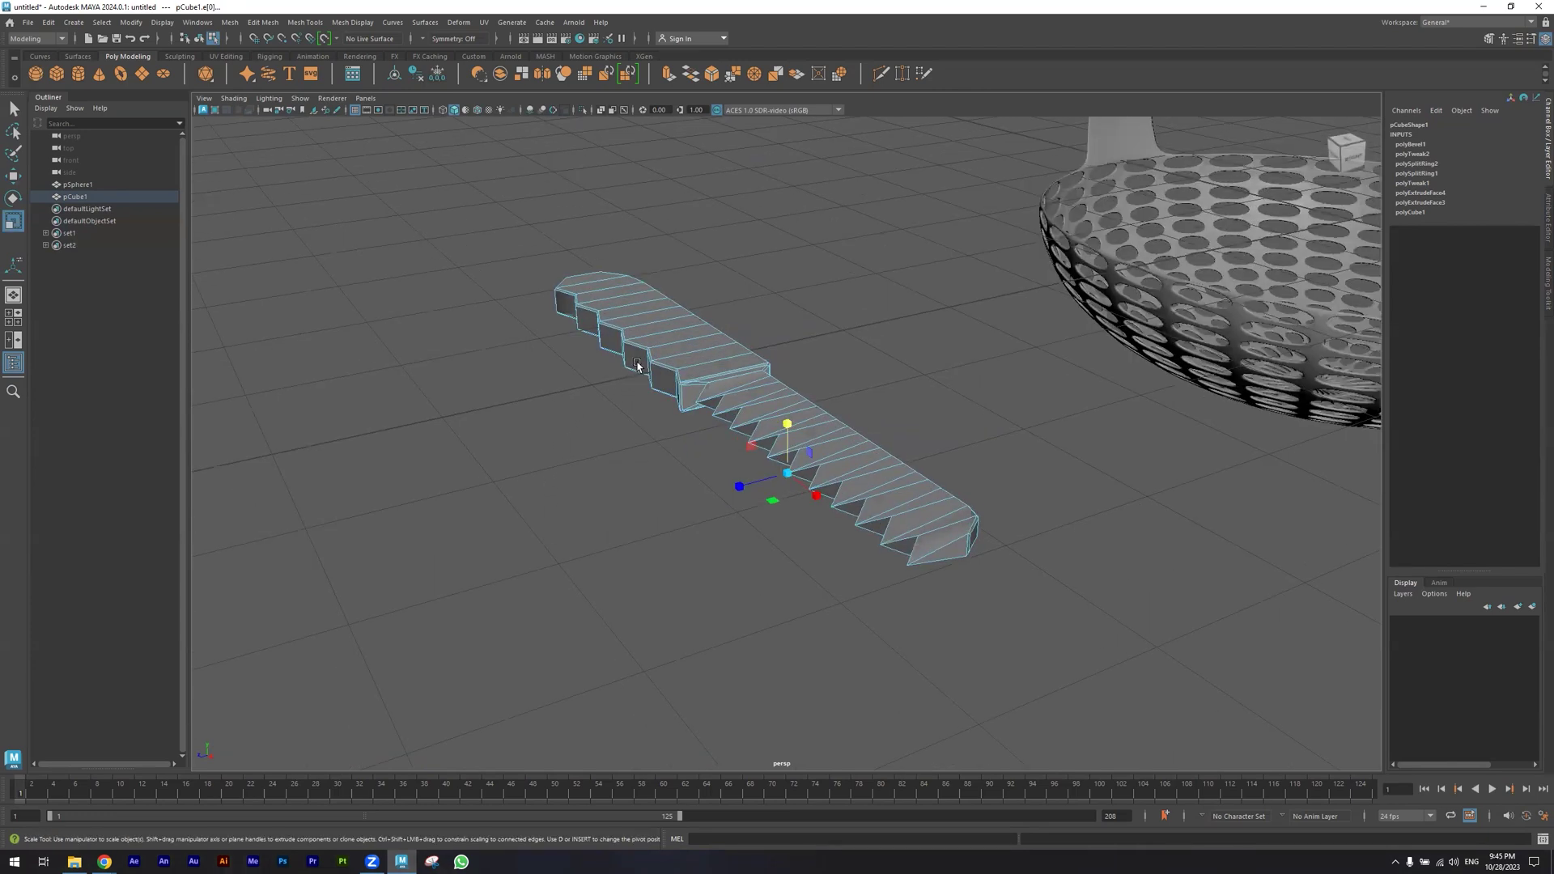
pyautogui.press('3')
pyautogui.click(770, 485)
pyautogui.moveTo(827, 463); pyautogui.dragTo(882, 445, button='right')
pyautogui.keyDown('alt'); pyautogui.moveTo(895, 610); pyautogui.dragTo(1011, 650); pyautogui.keyUp('alt')
pyautogui.keyDown('alt'); pyautogui.moveTo(1012, 650); pyautogui.dragTo(685, 607, button='right'); pyautogui.keyUp('alt')
pyautogui.keyDown('alt'); pyautogui.moveTo(685, 607); pyautogui.dragTo(645, 548); pyautogui.keyUp('alt')
pyautogui.keyDown('alt'); pyautogui.moveTo(683, 605); pyautogui.dragTo(668, 519); pyautogui.keyUp('alt')
pyautogui.click(672, 503)
pyautogui.press('1')
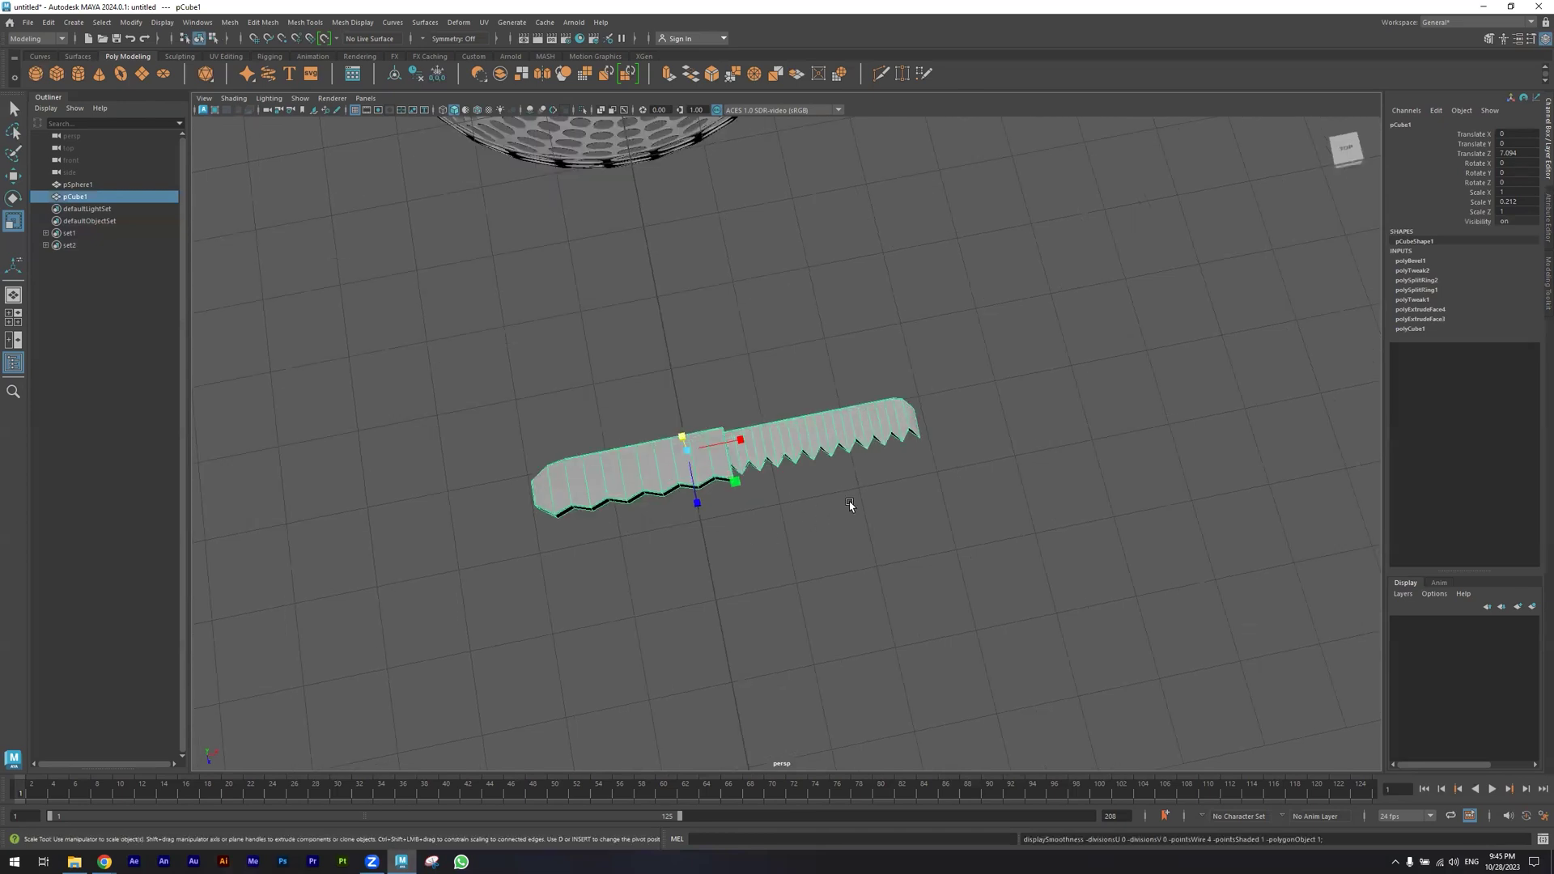
# Select the notch vertices between the blade's teeth in the top view and scale them down vertically, checking the shape in smooth preview
pyautogui.keyDown('alt'); pyautogui.moveTo(763, 444); pyautogui.dragTo(802, 454); pyautogui.keyUp('alt')
pyautogui.press('space')
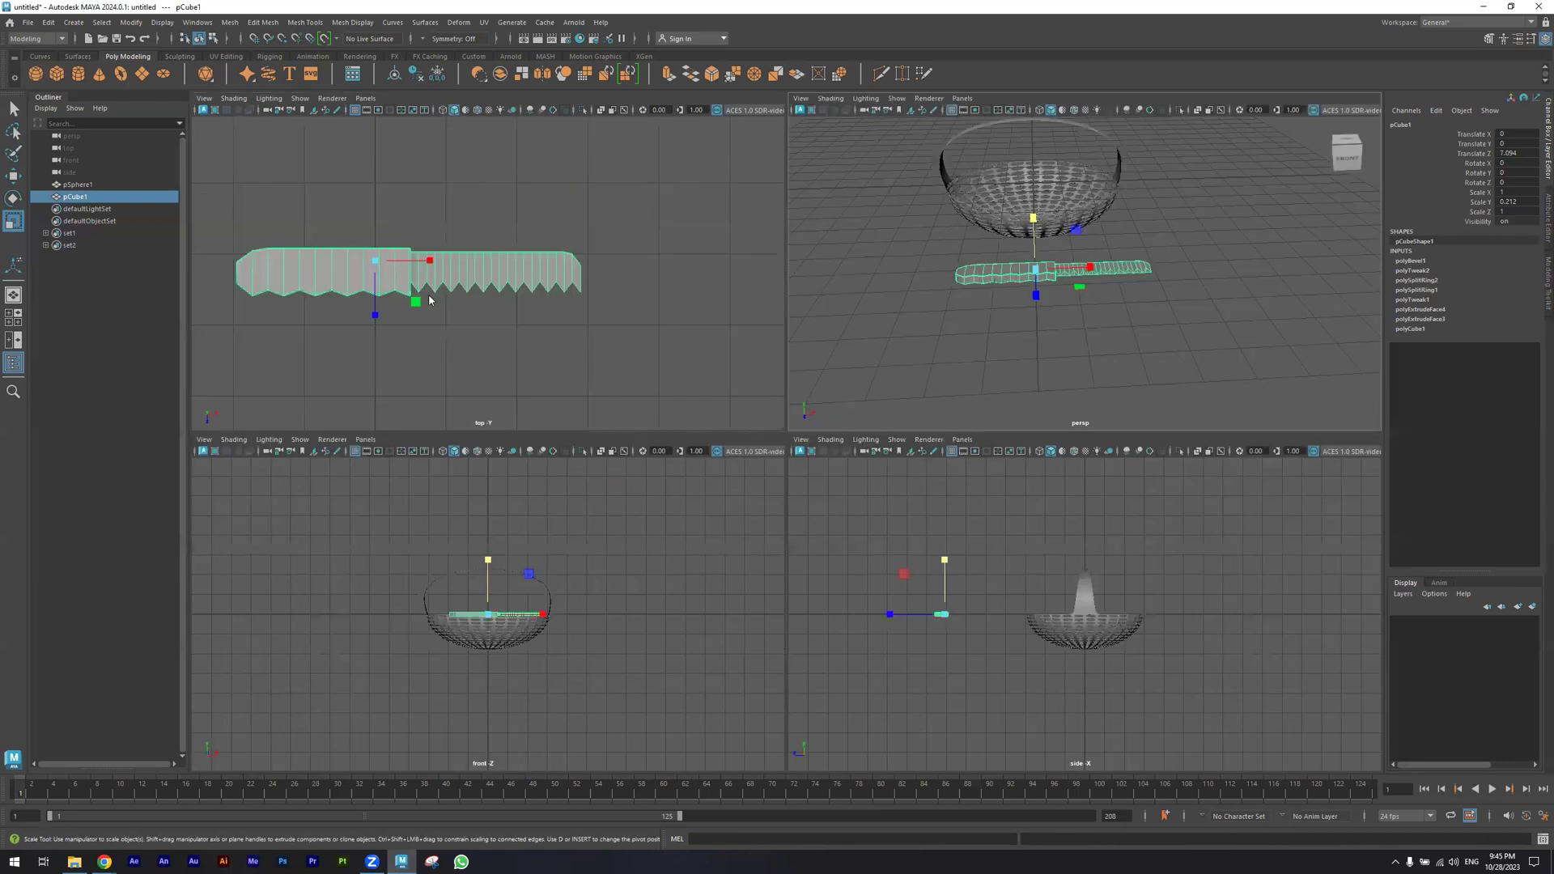
pyautogui.press('space')
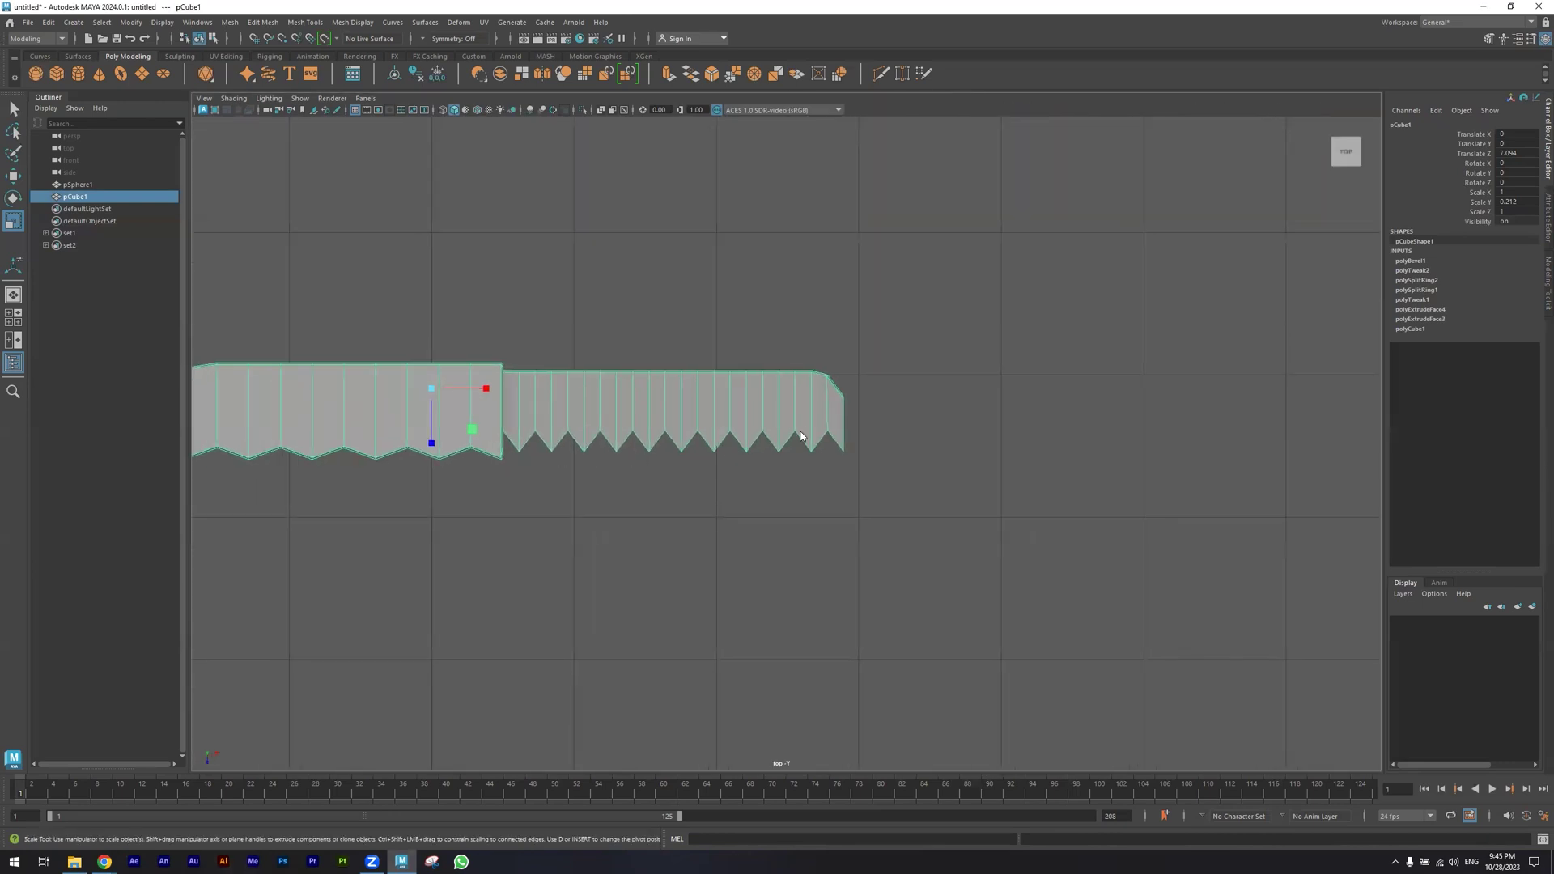
pyautogui.press('F9')
pyautogui.moveTo(836, 420); pyautogui.dragTo(499, 443)
pyautogui.press('space')
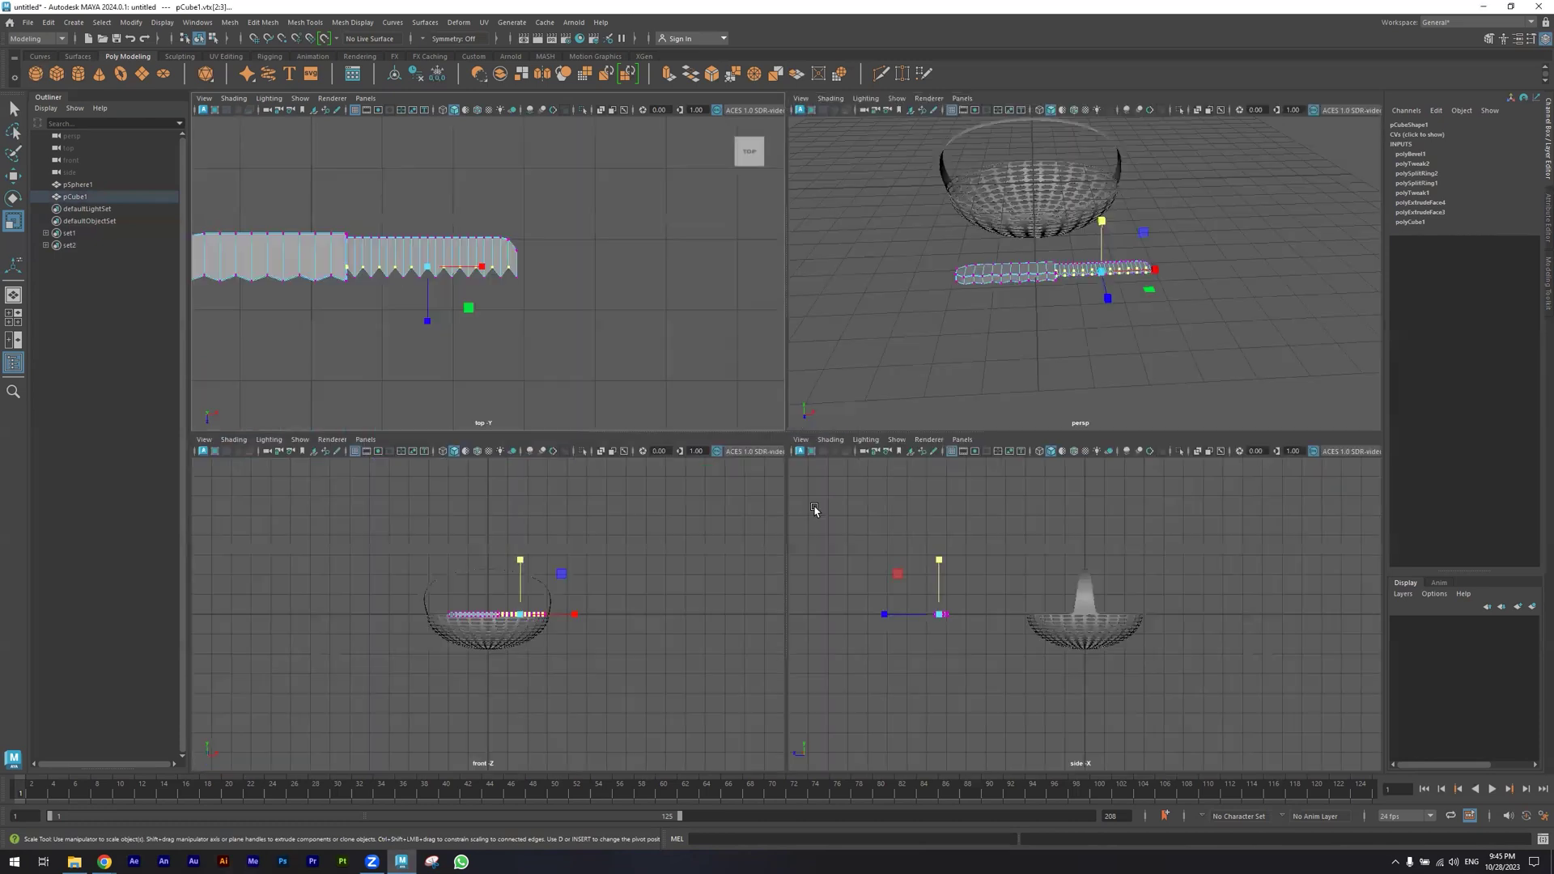
pyautogui.press('space')
pyautogui.keyDown('alt'); pyautogui.moveTo(886, 475); pyautogui.dragTo(751, 445); pyautogui.keyUp('alt')
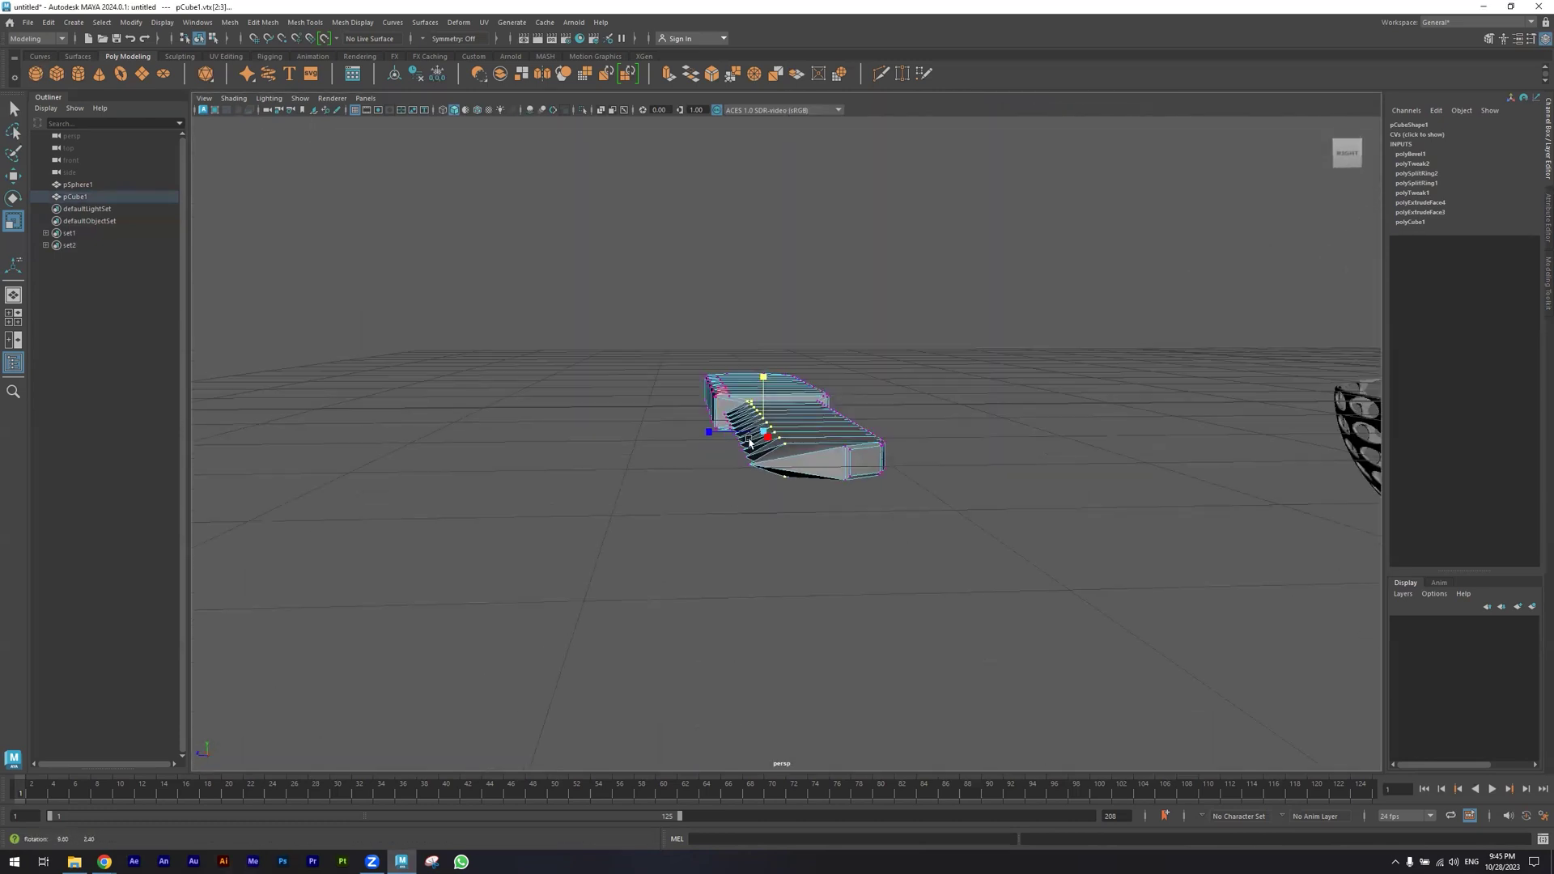
pyautogui.moveTo(763, 372); pyautogui.dragTo(769, 405)
pyautogui.keyDown('alt'); pyautogui.moveTo(678, 461); pyautogui.dragTo(761, 476); pyautogui.keyUp('alt')
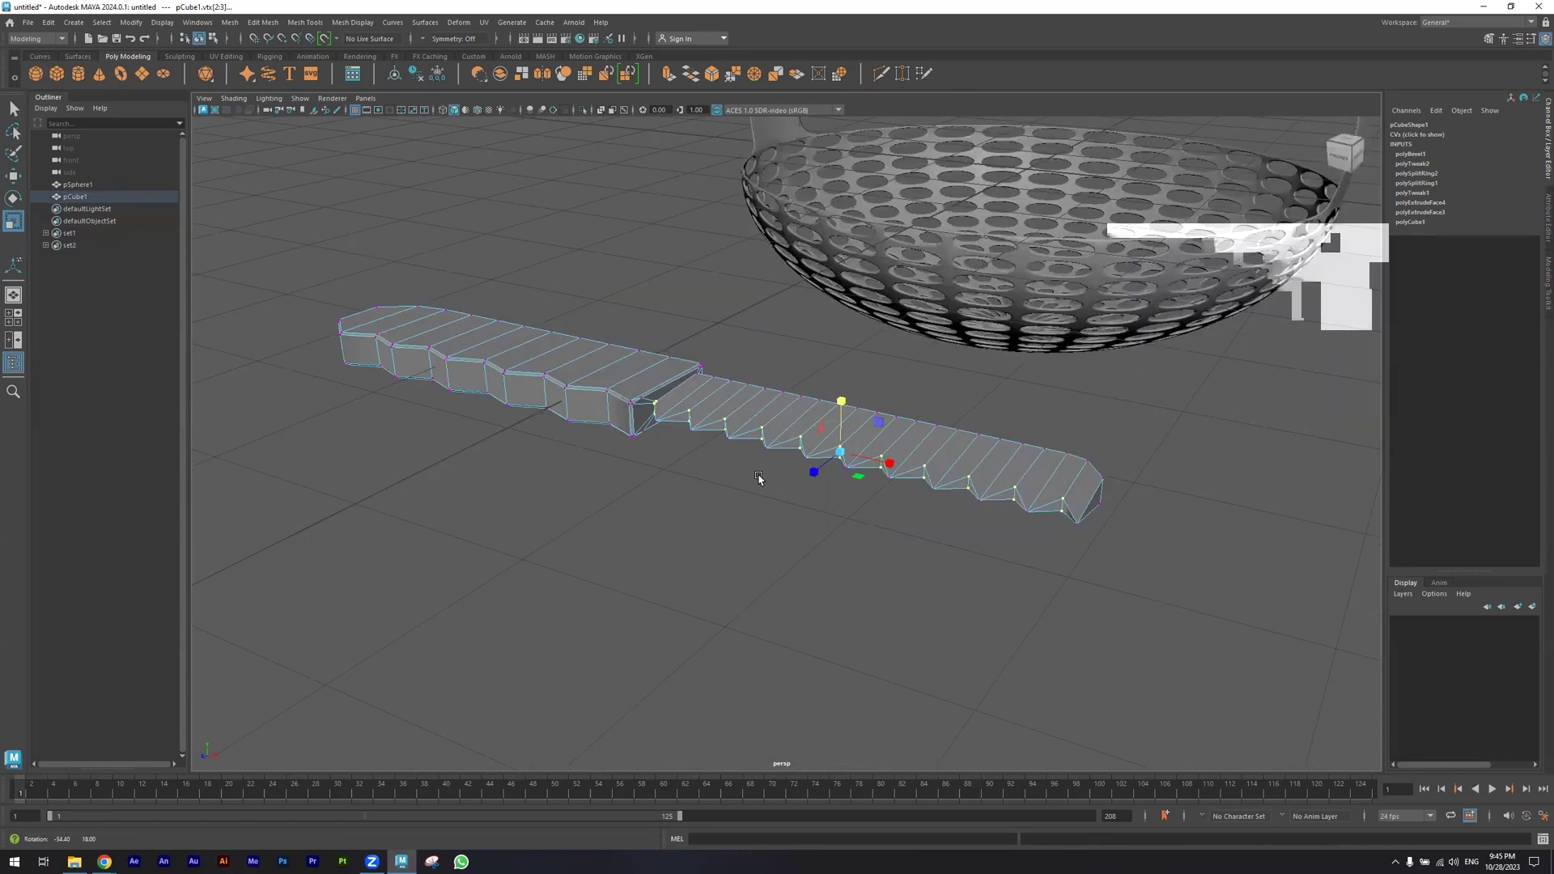
pyautogui.press('3')
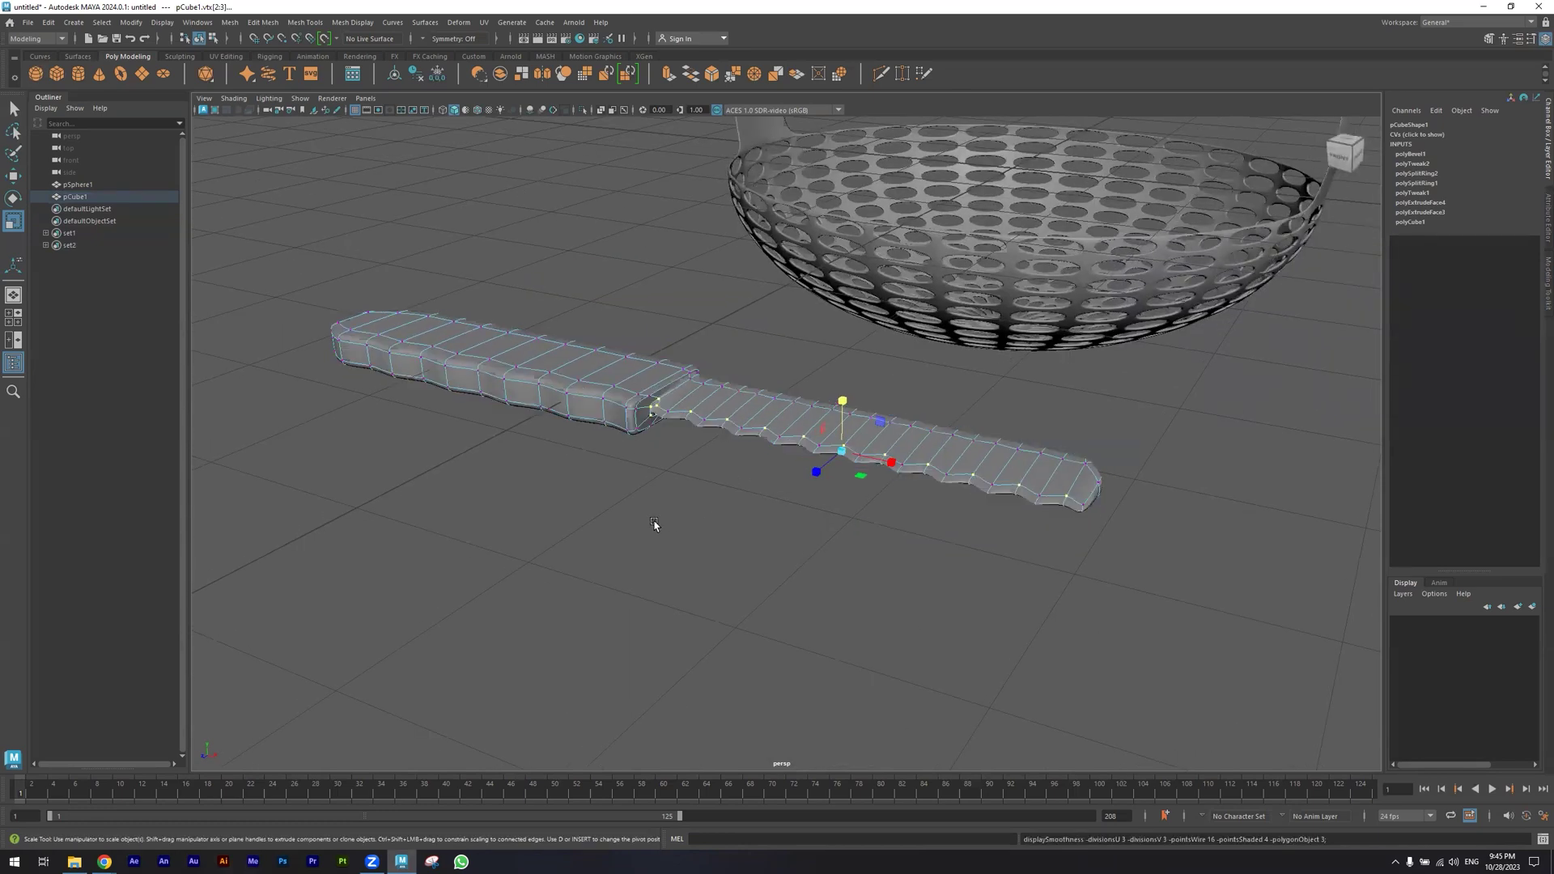
pyautogui.keyDown('alt'); pyautogui.moveTo(673, 523); pyautogui.dragTo(640, 513); pyautogui.keyUp('alt')
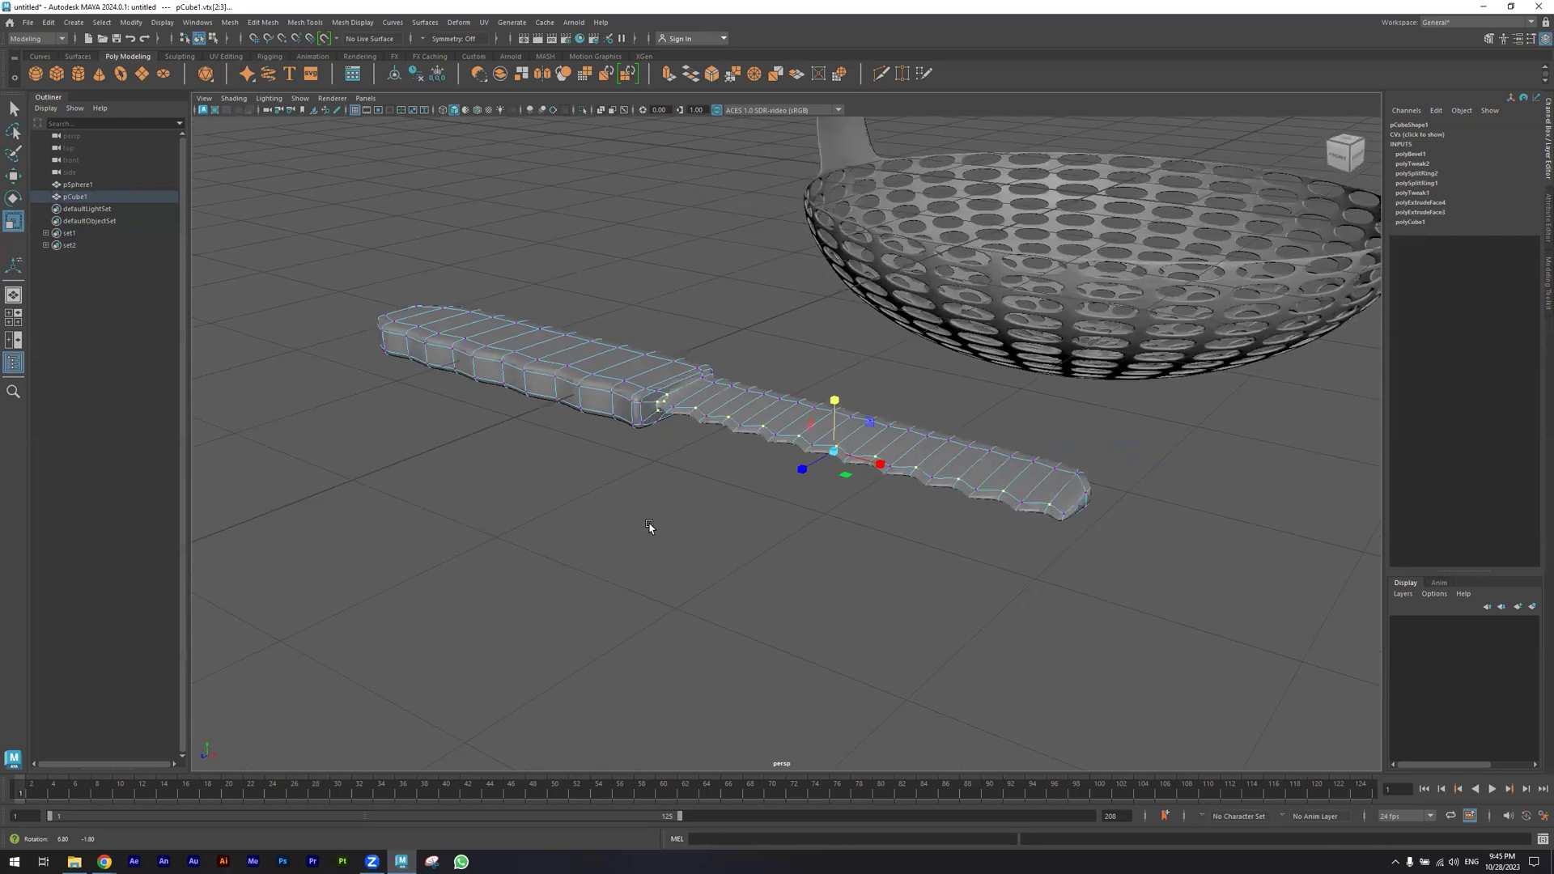
pyautogui.press('1')
pyautogui.scroll(3, 590, 506)
# In the top view, move the vertices at the handle's end slightly inward to shorten it, and show the knife in smooth preview
pyautogui.press('space')
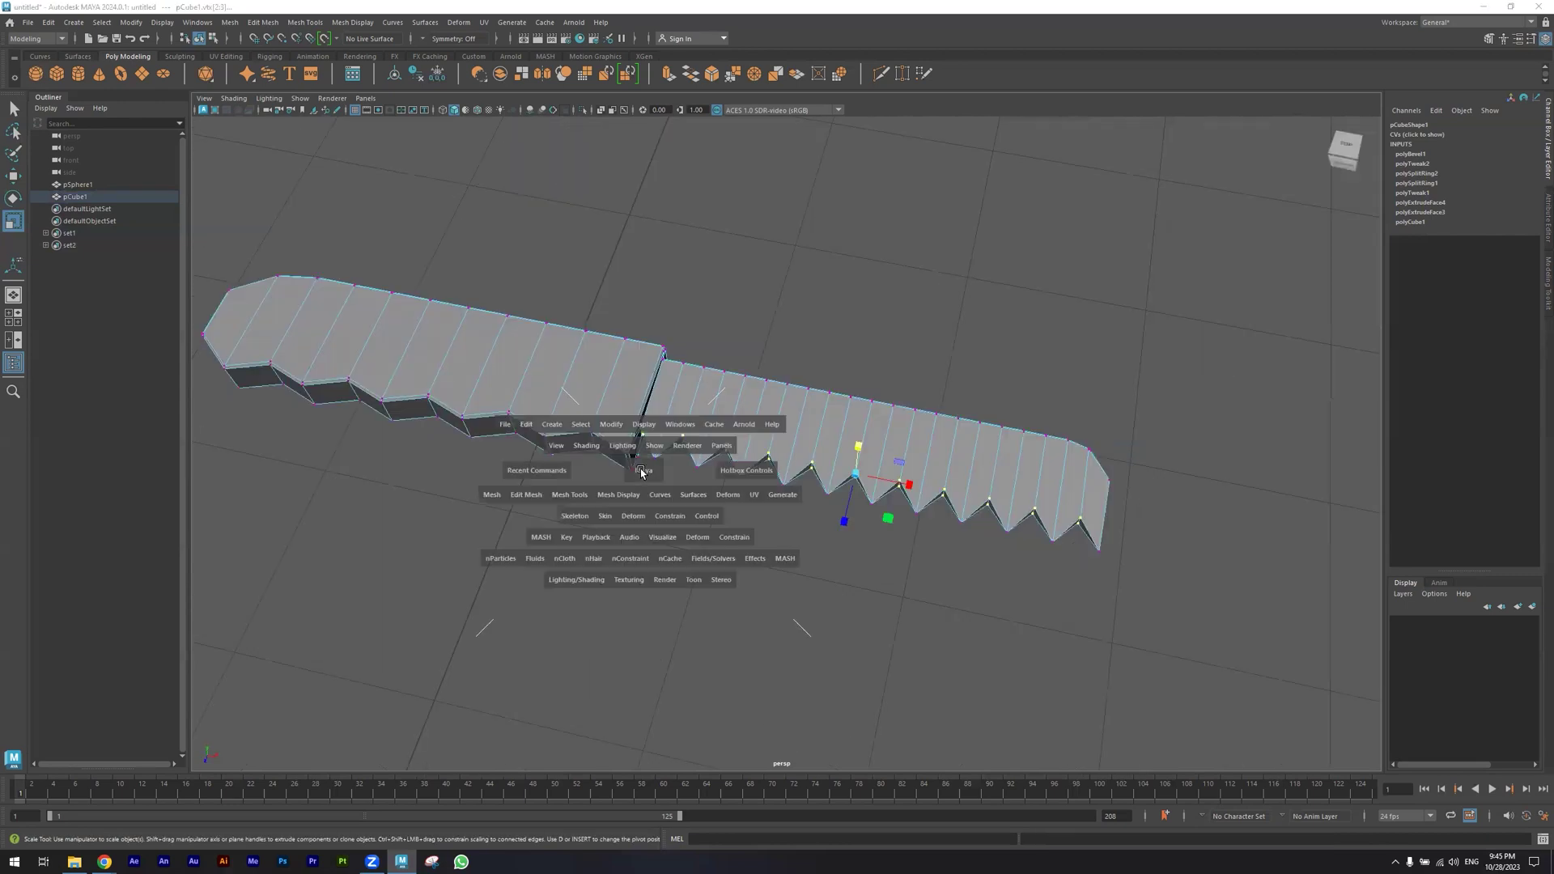
pyautogui.press('space')
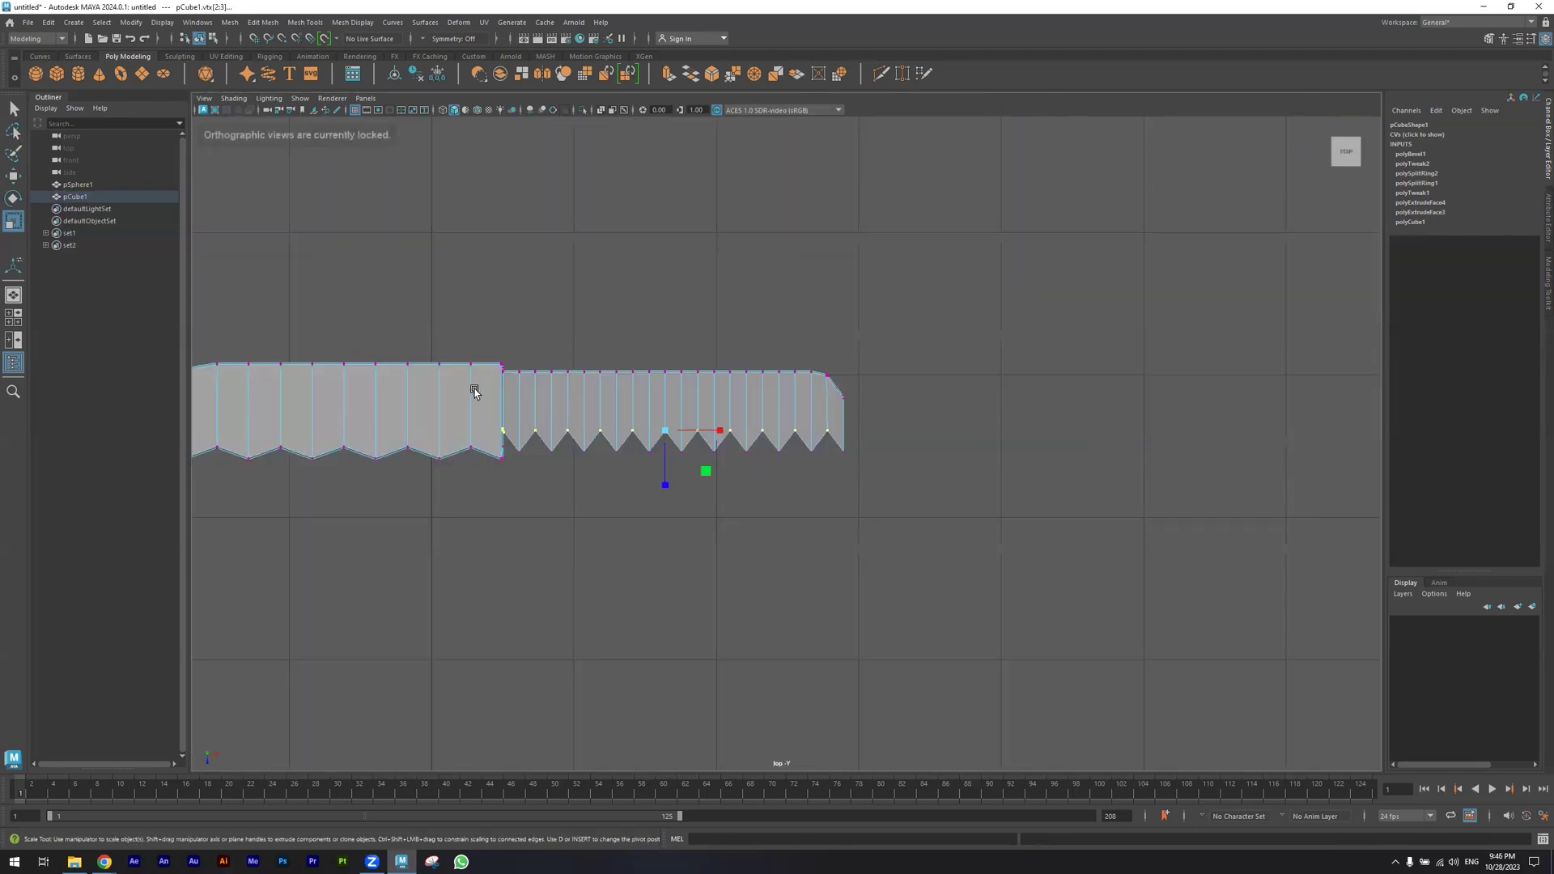
pyautogui.keyDown('alt'); pyautogui.moveTo(474, 393); pyautogui.dragTo(732, 442, button='middle'); pyautogui.keyUp('alt')
pyautogui.press('3')
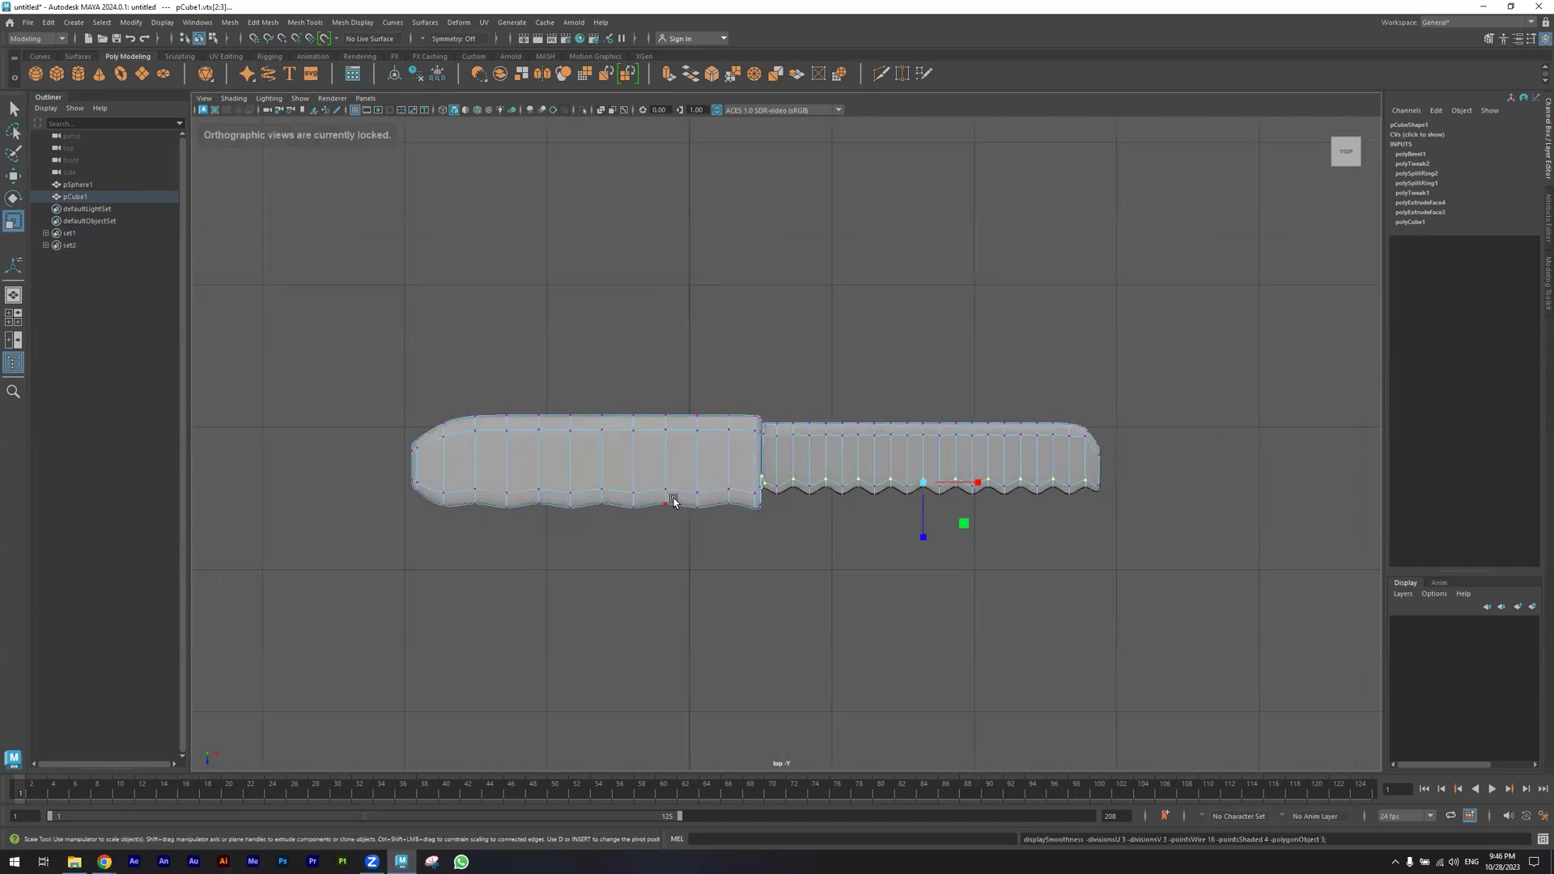
pyautogui.moveTo(381, 421); pyautogui.dragTo(429, 519)
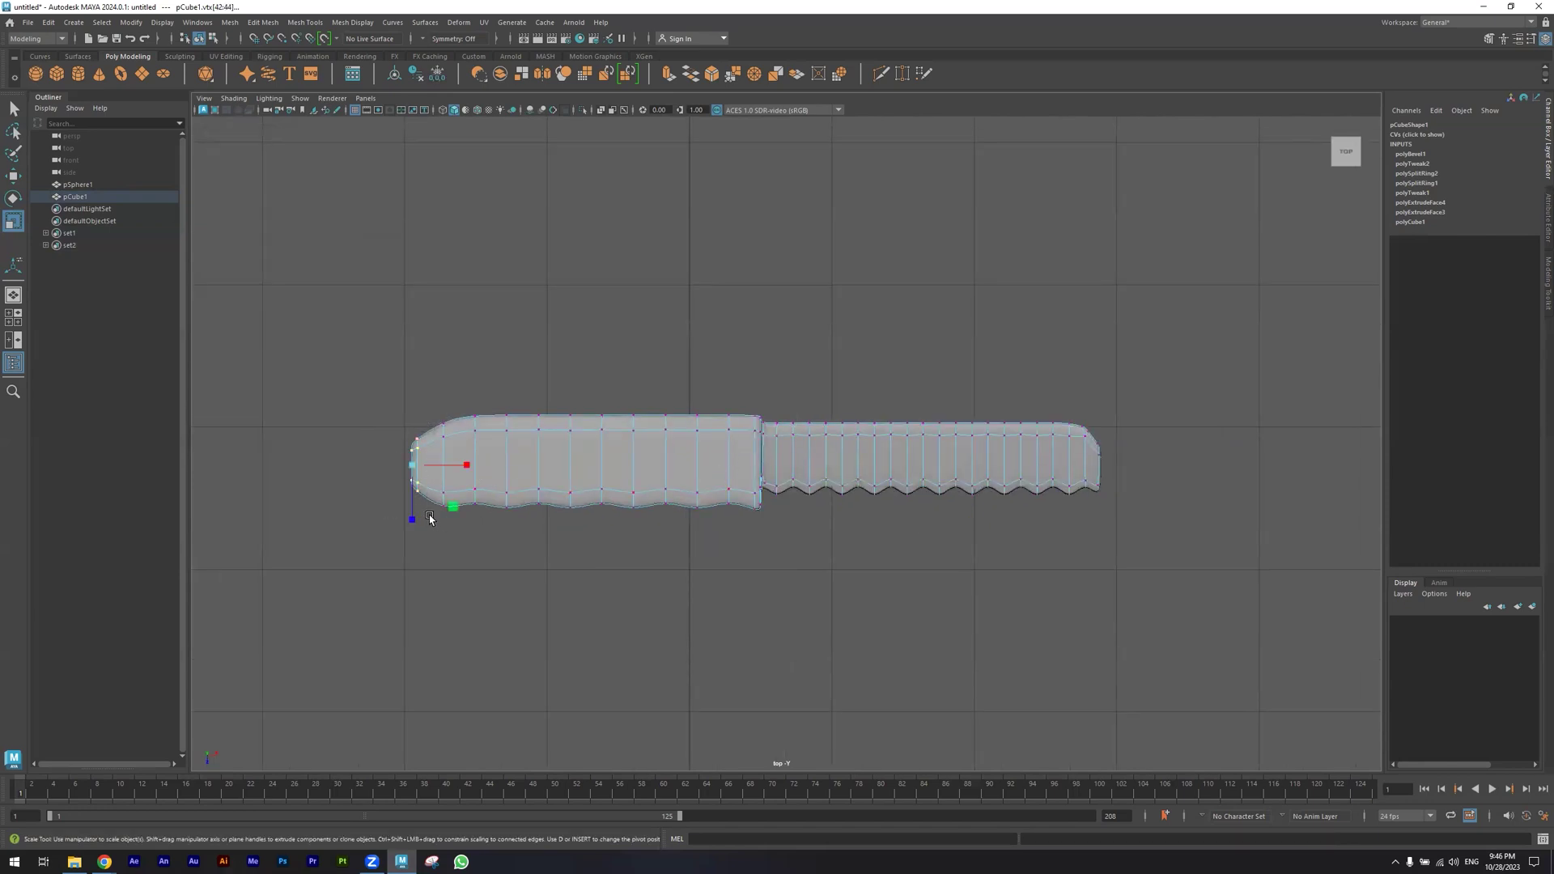
pyautogui.press('1')
pyautogui.moveTo(466, 465); pyautogui.dragTo(467, 468)
pyautogui.press('3')
pyautogui.press('1')
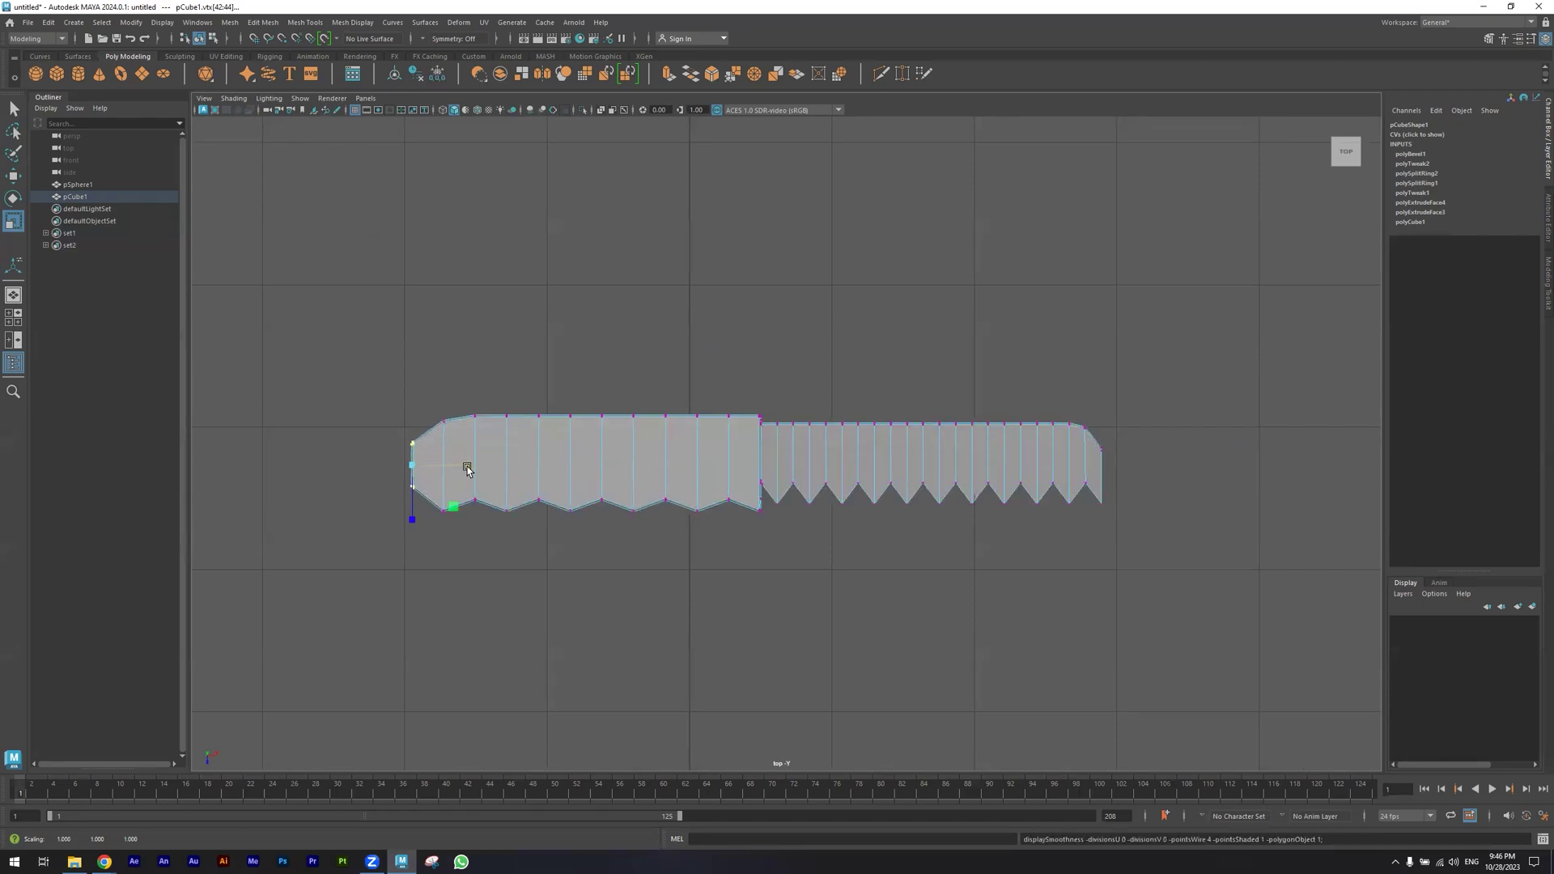
pyautogui.press('w')
pyautogui.moveTo(467, 467); pyautogui.dragTo(475, 469)
pyautogui.press('3')
pyautogui.keyDown('alt'); pyautogui.moveTo(871, 537); pyautogui.dragTo(619, 531, button='middle'); pyautogui.keyUp('alt')
pyautogui.moveTo(888, 391); pyautogui.dragTo(922, 429)
pyautogui.hotkey('ctrl', 'z')
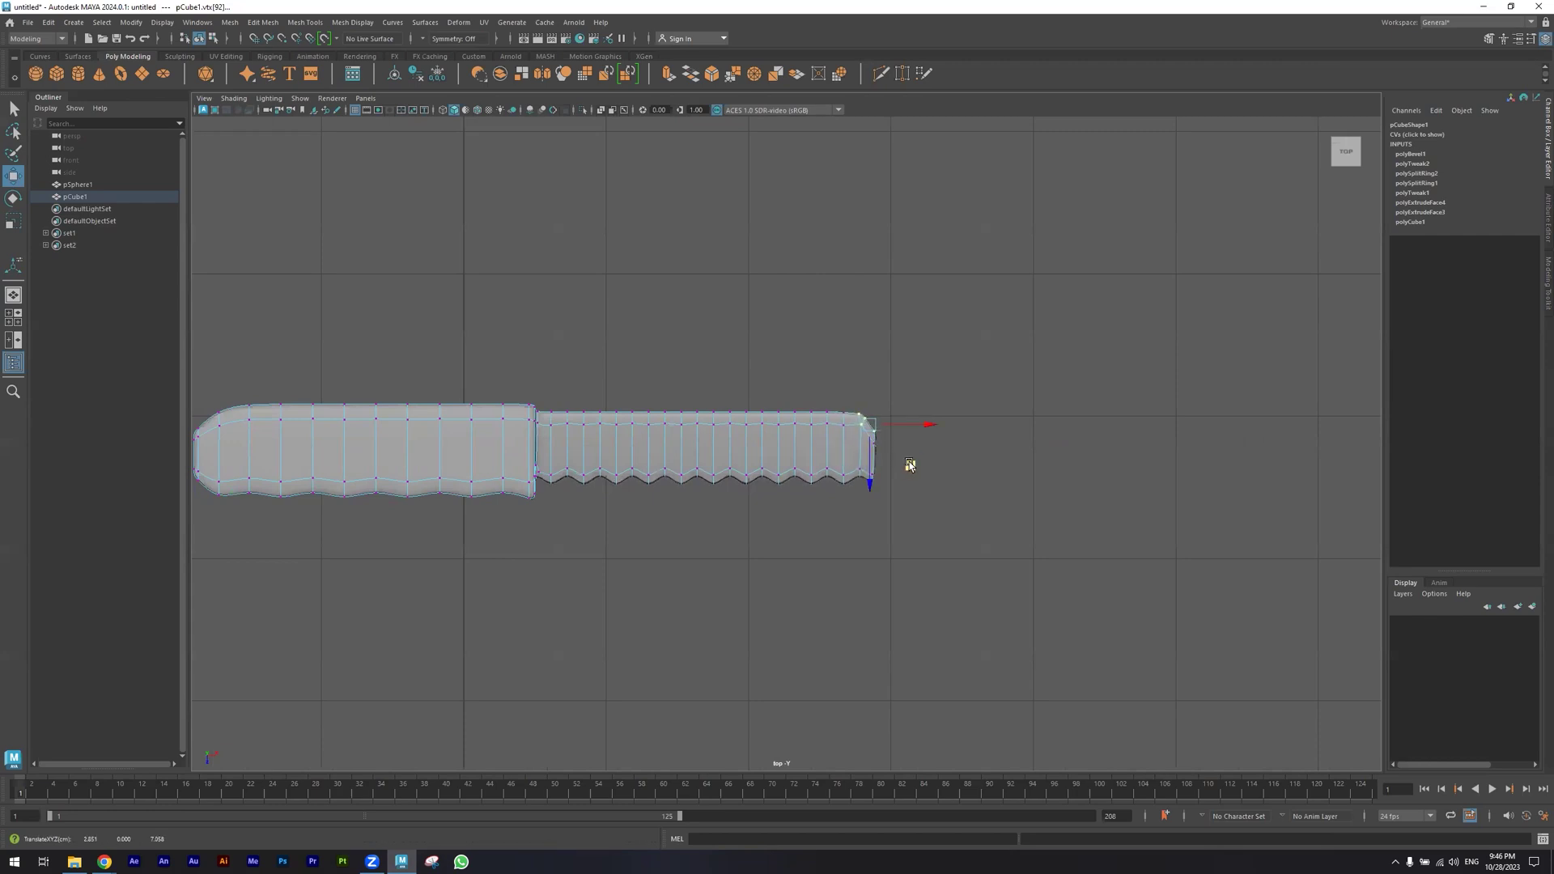
pyautogui.hotkey('ctrl', 'z')
pyautogui.moveTo(879, 389); pyautogui.dragTo(852, 441)
pyautogui.click(999, 349)
# Reposition the back corner vertices near the blade's tip to round off its curve, and clear the selection
pyautogui.keyDown('alt'); pyautogui.moveTo(788, 389); pyautogui.dragTo(1456, 449, button='right'); pyautogui.keyUp('alt')
pyautogui.keyDown('alt'); pyautogui.moveTo(1048, 423); pyautogui.dragTo(897, 429, button='middle'); pyautogui.keyUp('alt')
pyautogui.keyDown('alt'); pyautogui.moveTo(971, 439); pyautogui.dragTo(1256, 433, button='right'); pyautogui.keyUp('alt')
pyautogui.moveTo(819, 324); pyautogui.dragTo(794, 382)
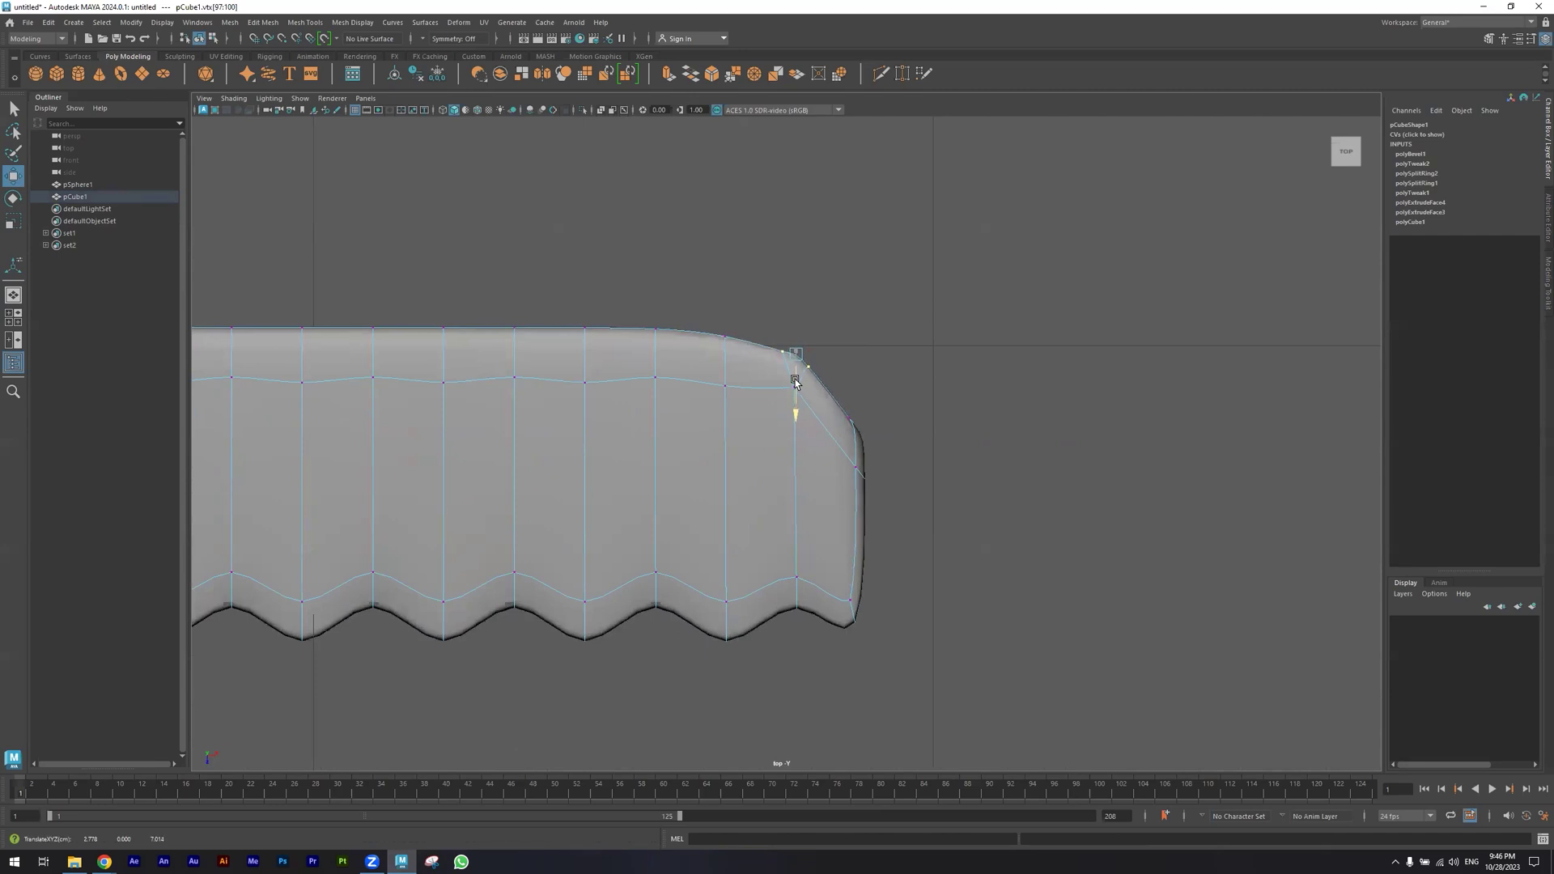
pyautogui.click(1050, 468)
pyautogui.scroll(-8, 926, 492)
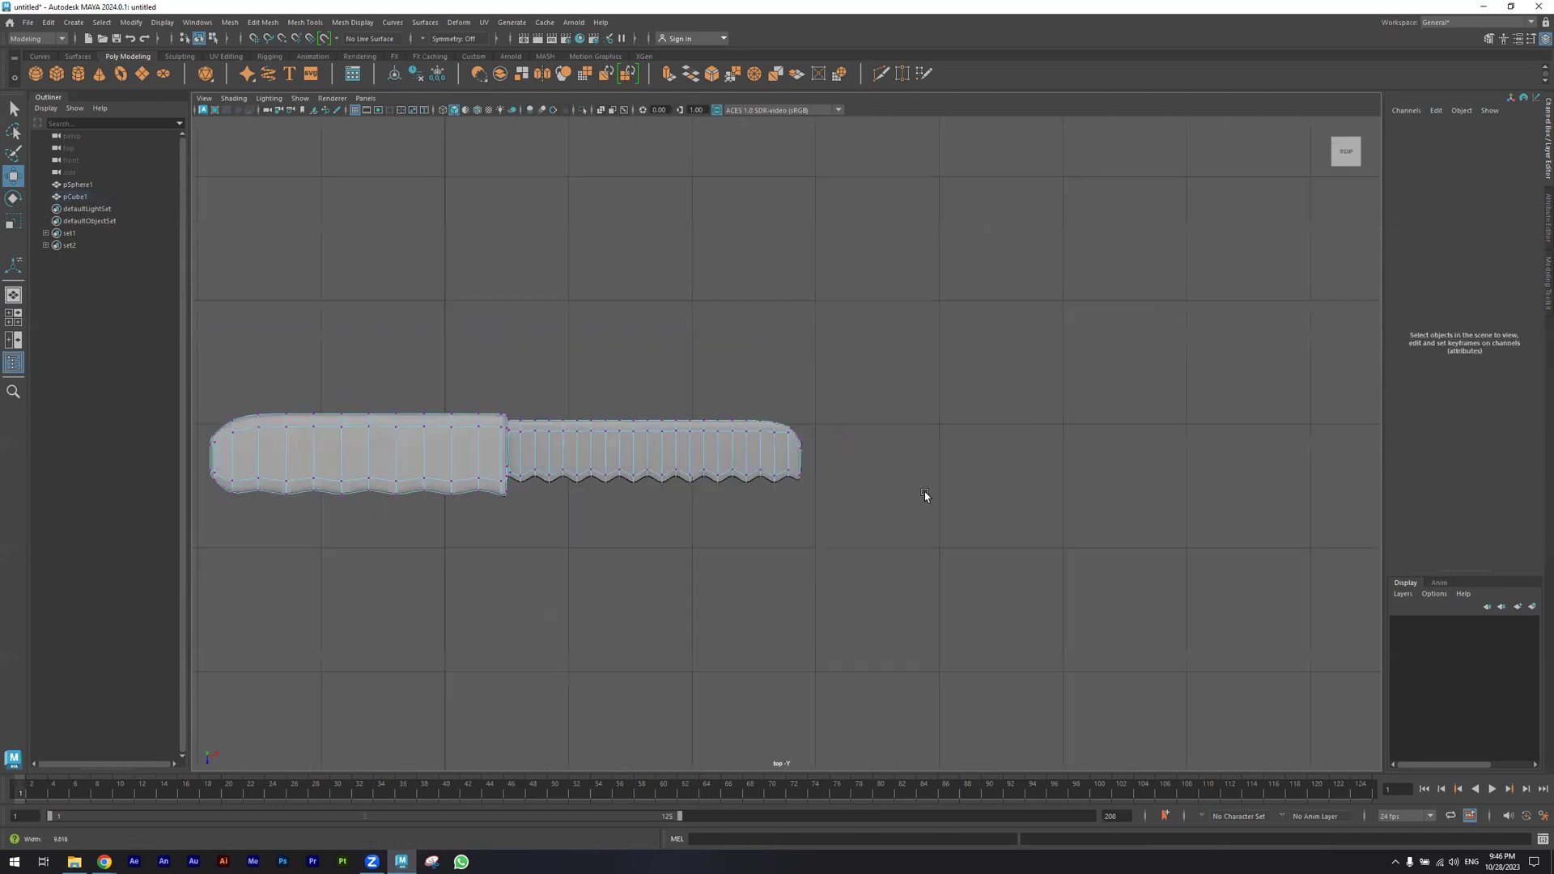
# Inspect the smoothed knife and the basket from several angles in the perspective view with nothing selected
pyautogui.press('space')
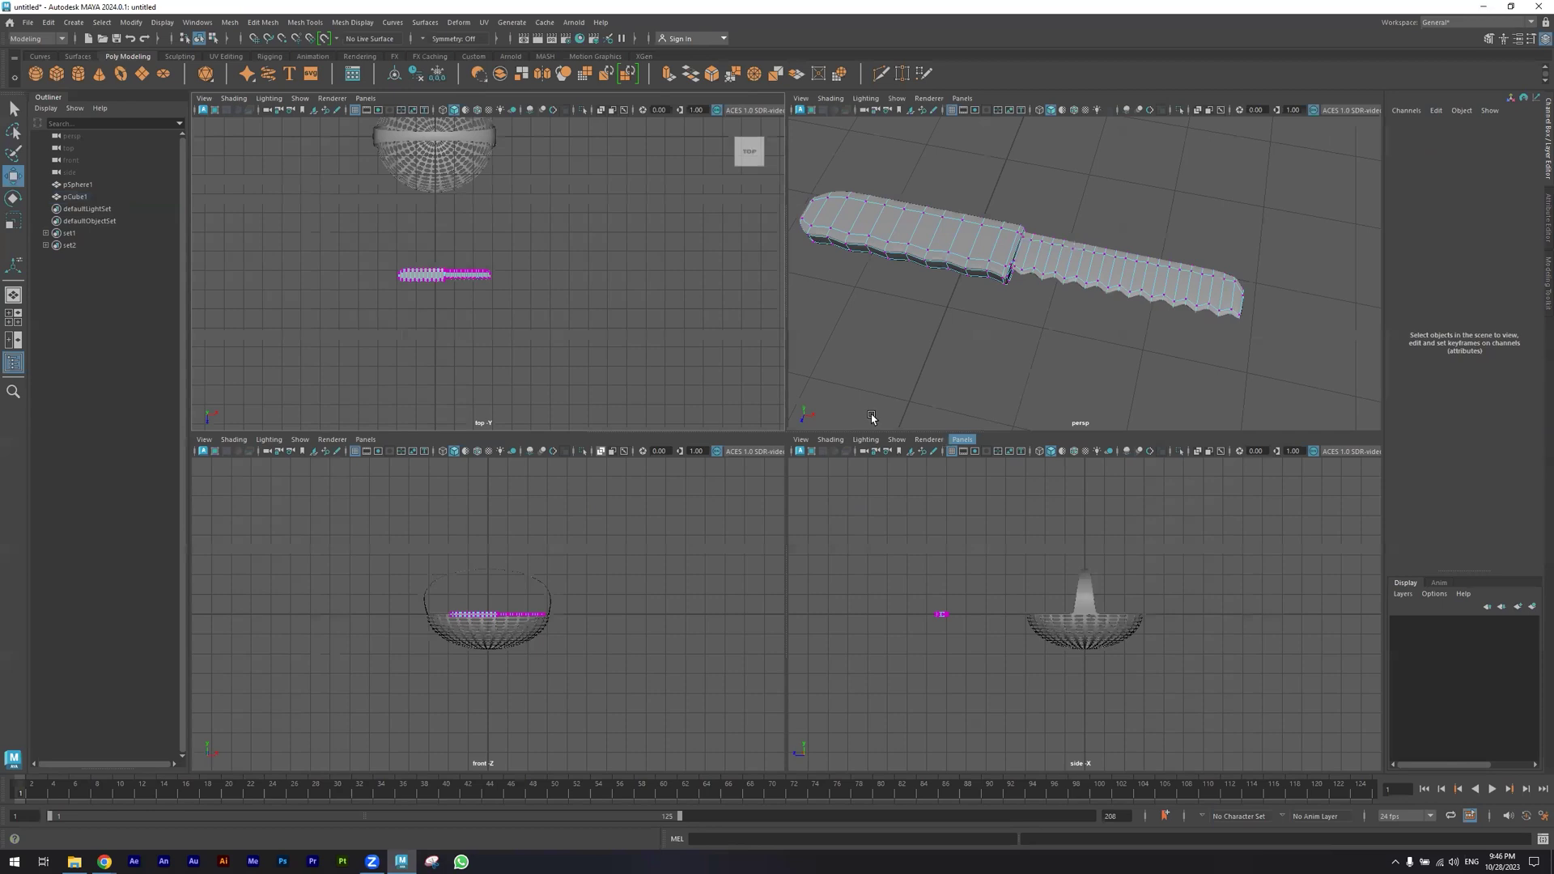
pyautogui.press('space')
pyautogui.keyDown('alt'); pyautogui.moveTo(644, 410); pyautogui.dragTo(603, 417); pyautogui.keyUp('alt')
pyautogui.click(778, 369)
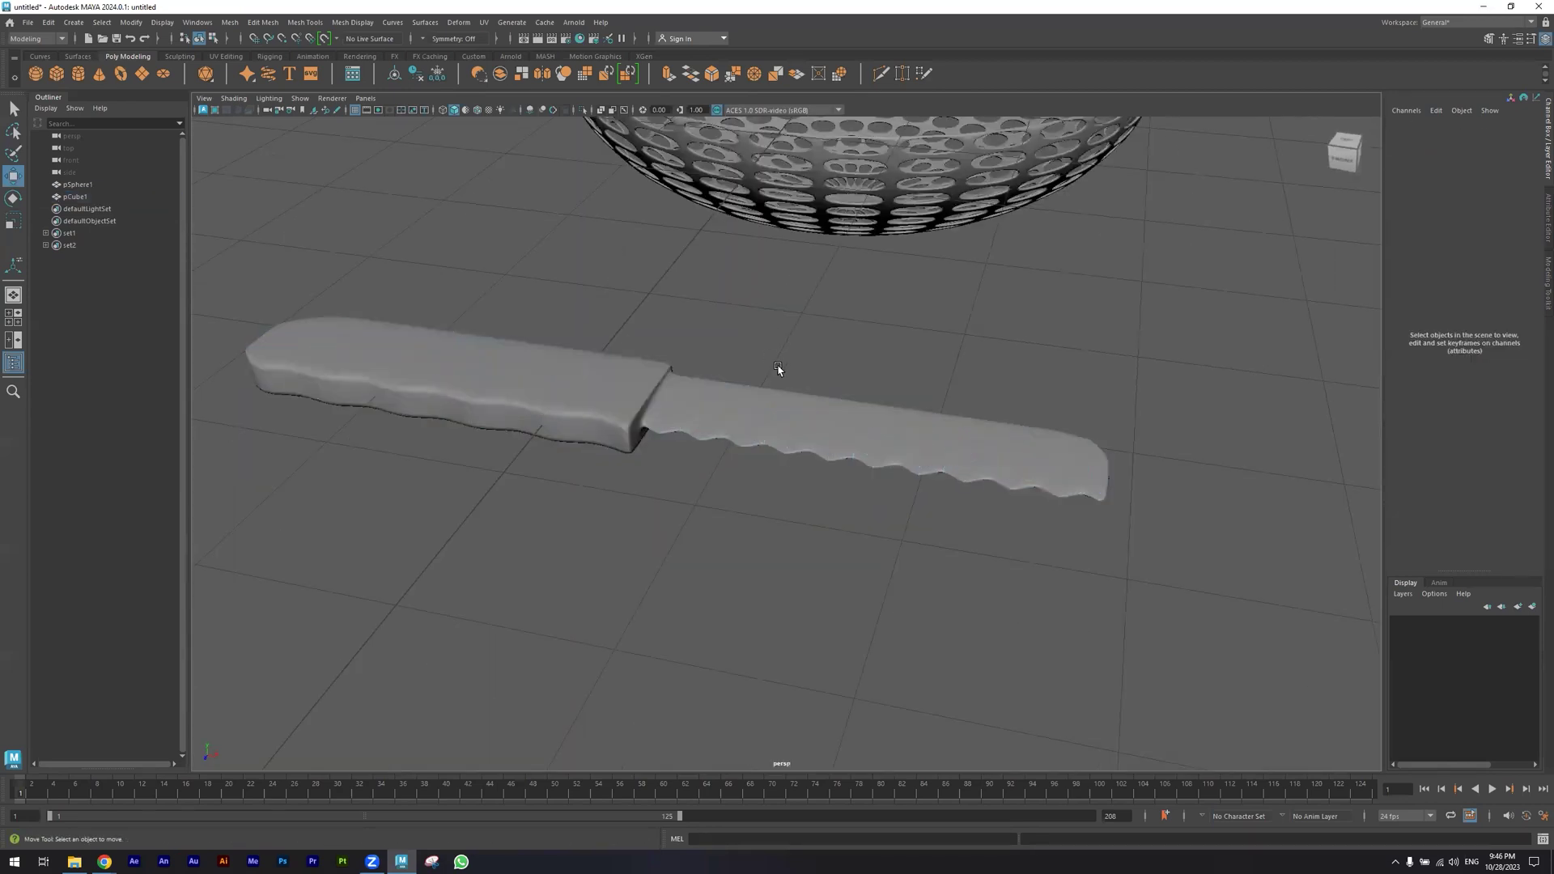
pyautogui.scroll(-5, 904, 555)
pyautogui.scroll(-3, 701, 518)
pyautogui.keyDown('alt'); pyautogui.moveTo(653, 505); pyautogui.dragTo(950, 514); pyautogui.keyUp('alt')
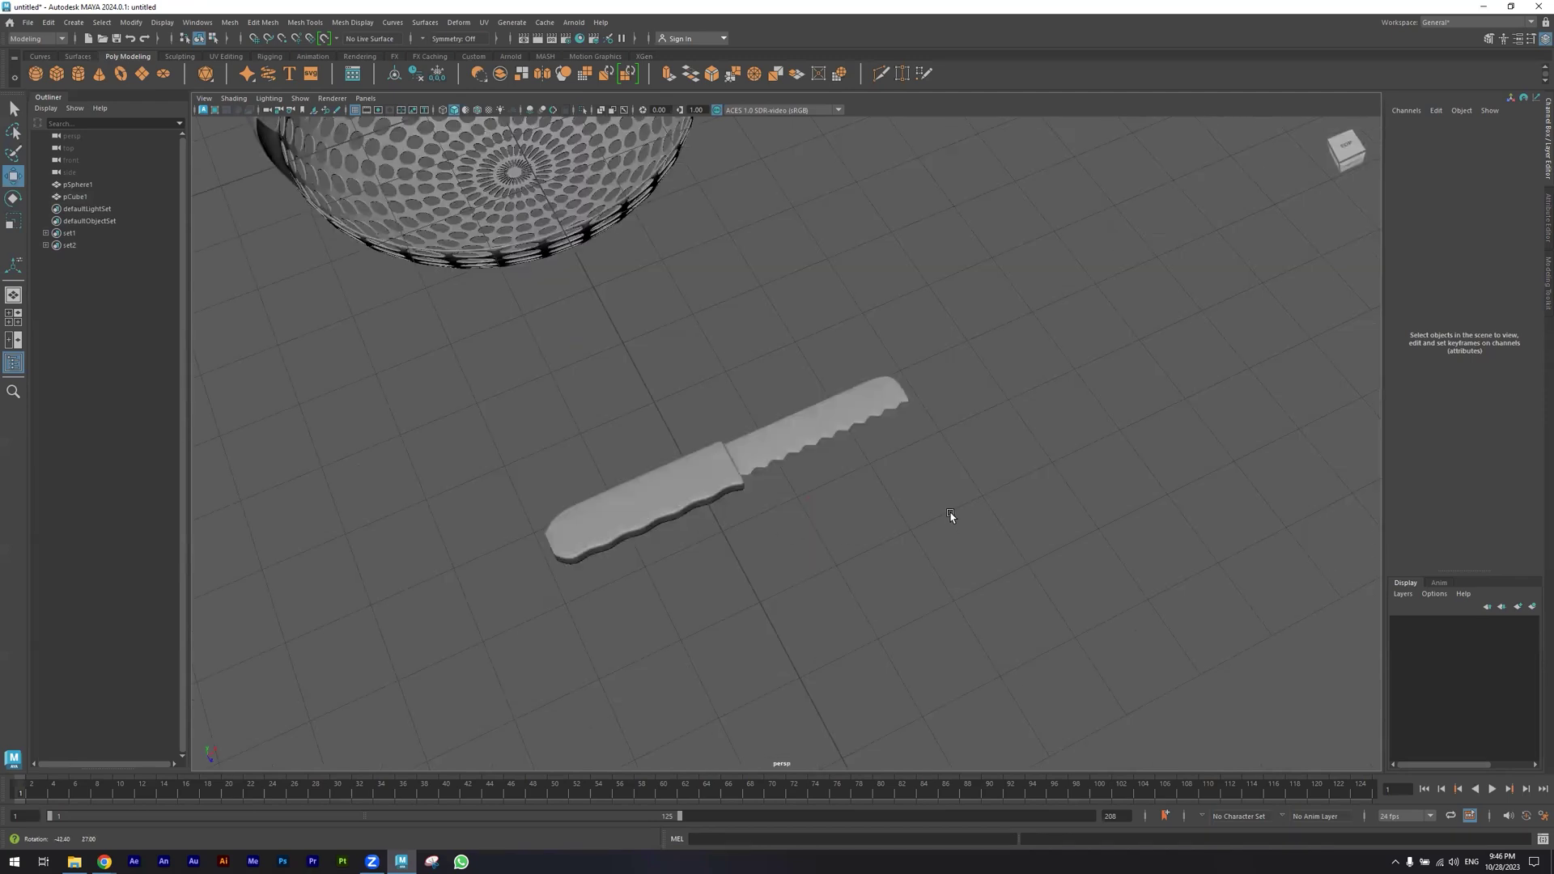
pyautogui.scroll(-3, 551, 464)
pyautogui.keyDown('alt'); pyautogui.moveTo(555, 423); pyautogui.dragTo(922, 435); pyautogui.keyUp('alt')
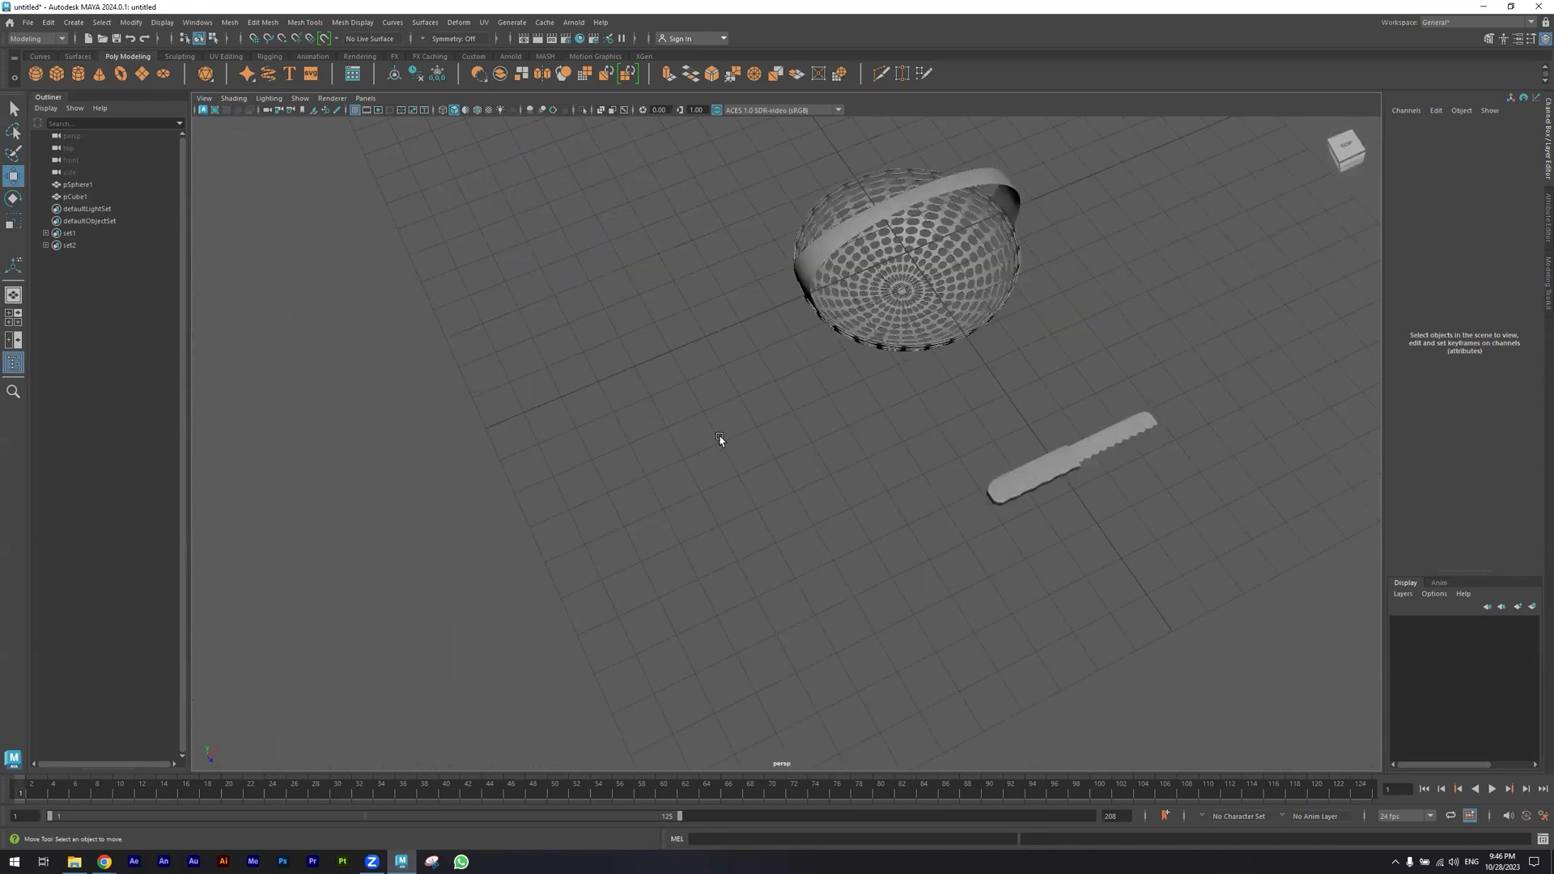
pyautogui.scroll(-3, 712, 435)
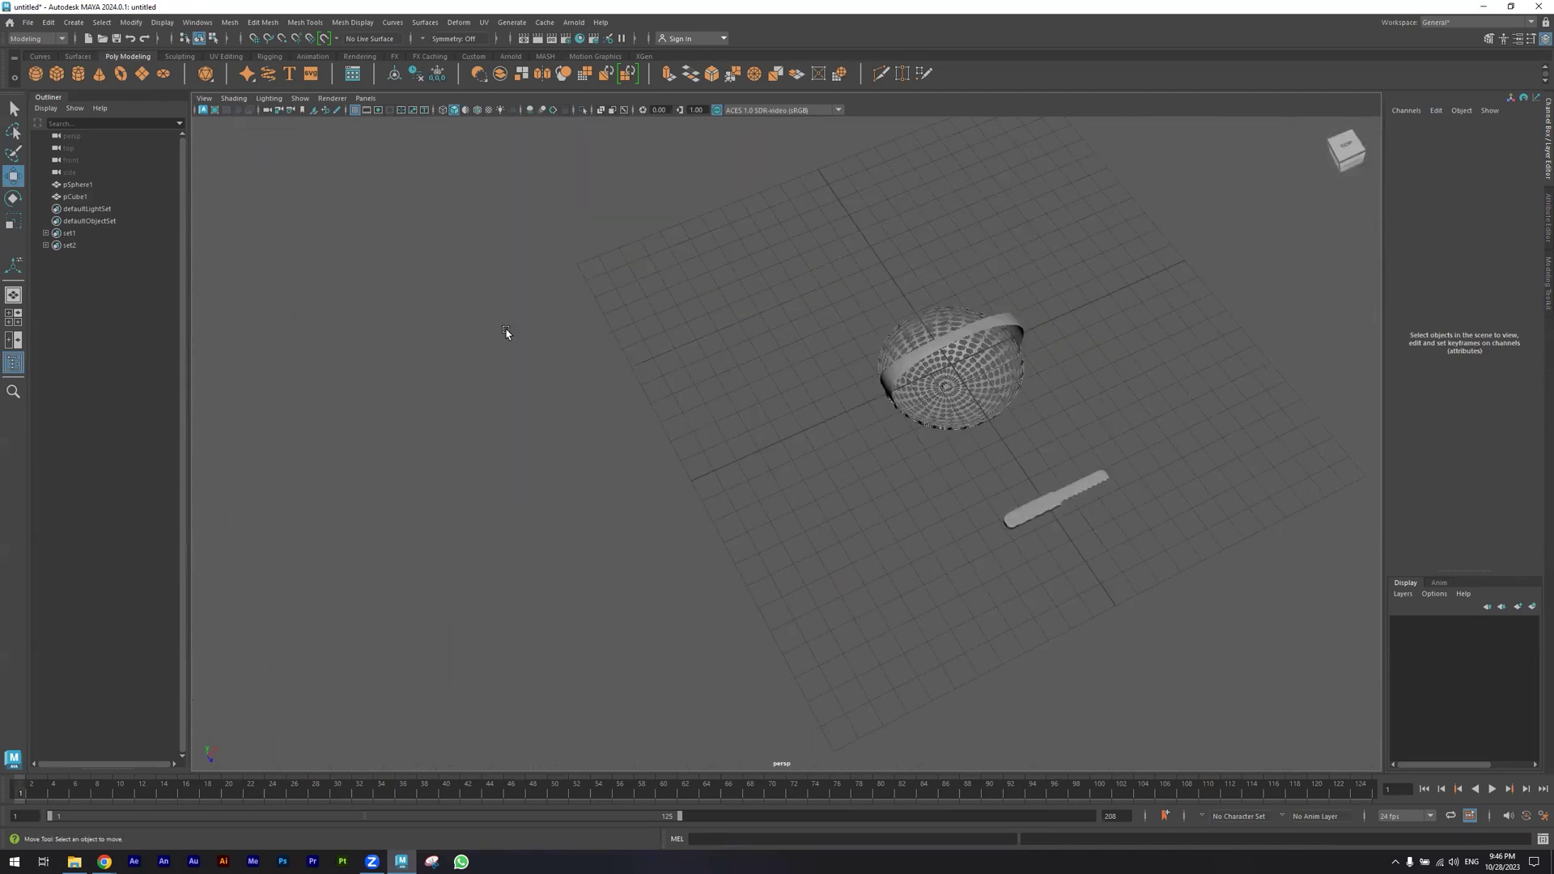
pyautogui.keyDown('alt'); pyautogui.moveTo(505, 332); pyautogui.dragTo(453, 322); pyautogui.keyUp('alt')
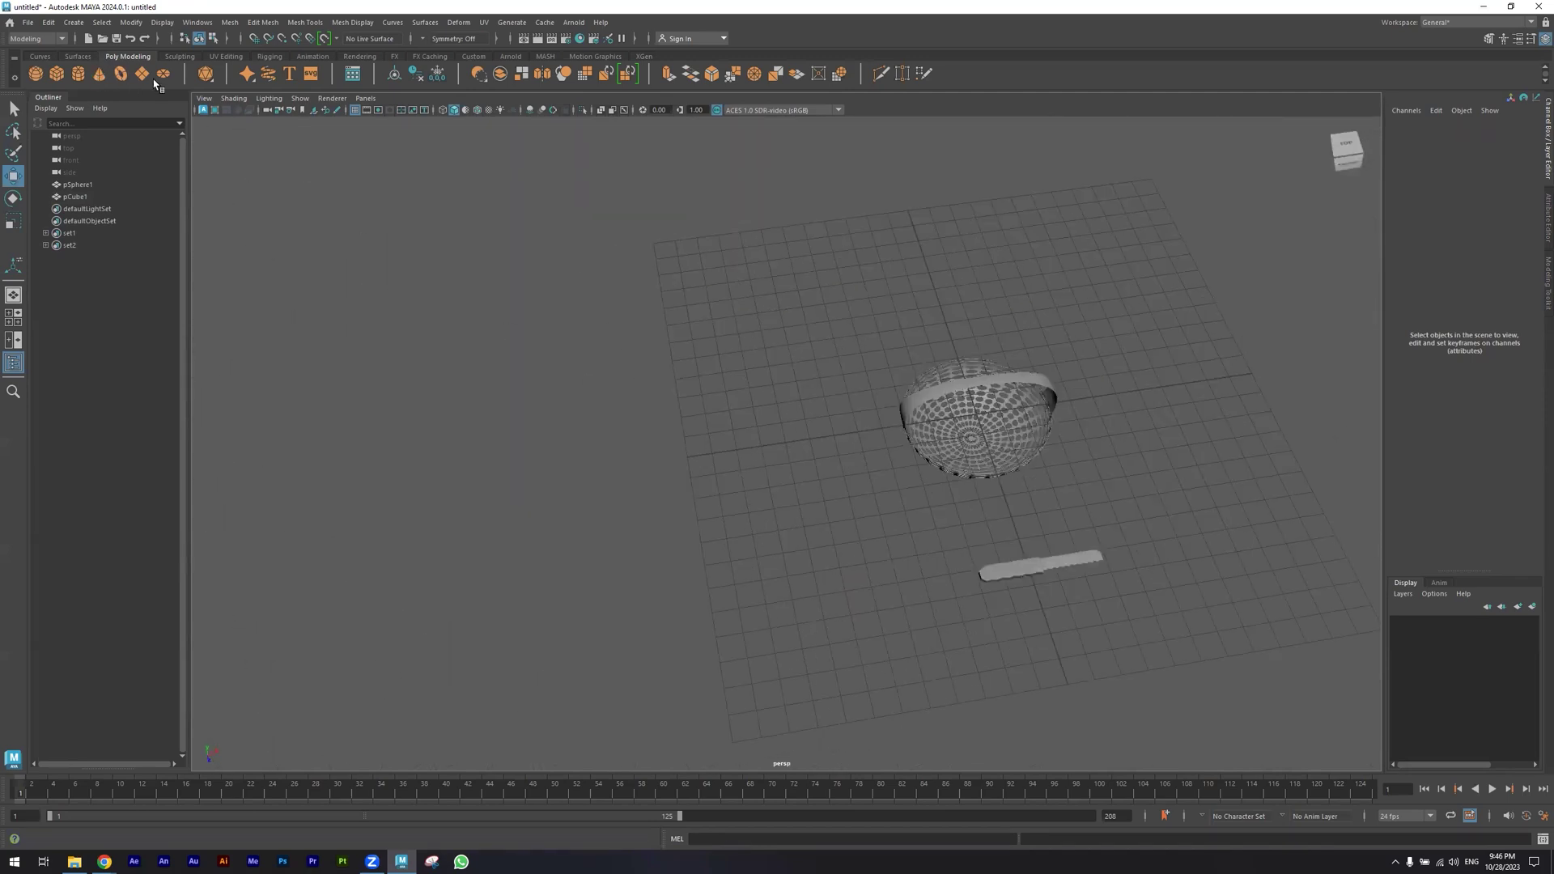
# Create a polygon cylinder at the origin and narrow it to a scale of 0.207 in X and Z
pyautogui.click(78, 73)
pyautogui.keyDown('alt'); pyautogui.moveTo(637, 311); pyautogui.dragTo(480, 345, button='middle'); pyautogui.keyUp('alt')
pyautogui.press('r')
pyautogui.moveTo(814, 434); pyautogui.dragTo(795, 423)
pyautogui.press('w')
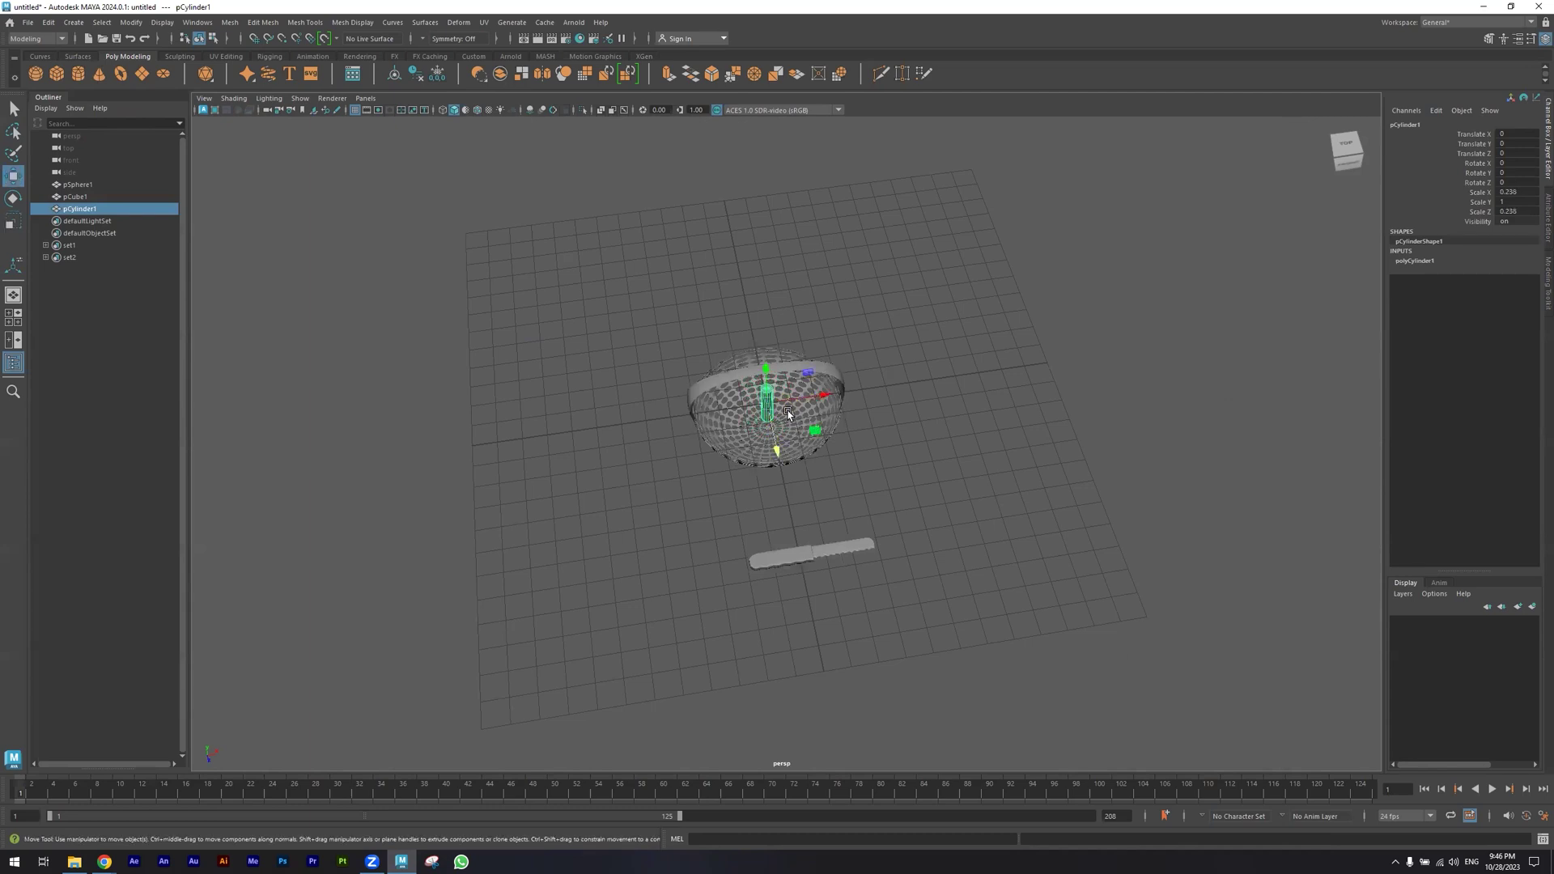
pyautogui.press('f')
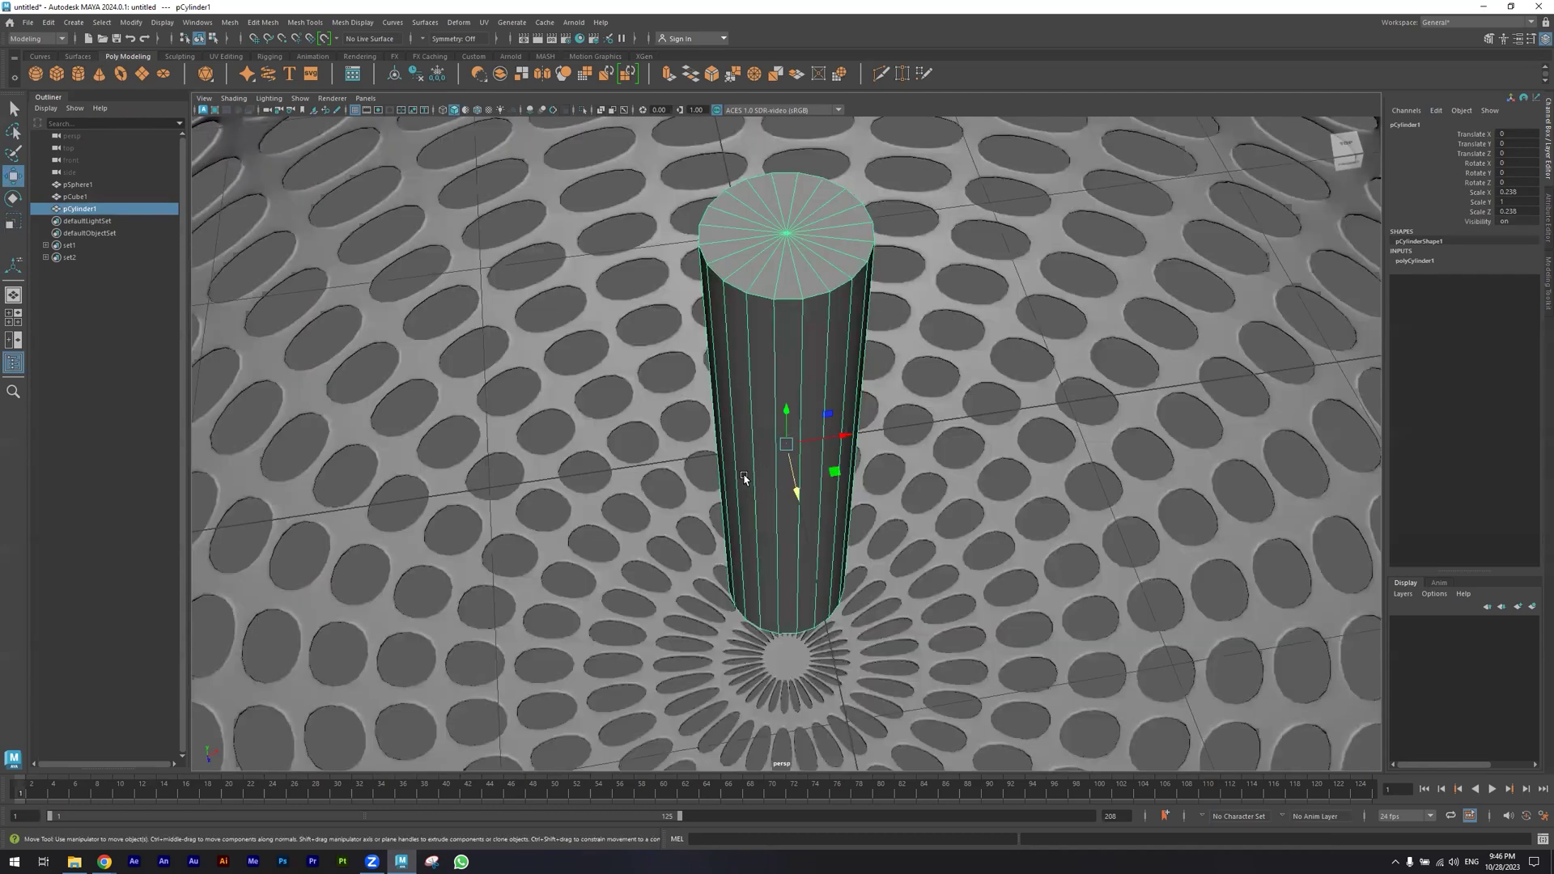
pyautogui.keyDown('alt'); pyautogui.moveTo(742, 478); pyautogui.dragTo(817, 476); pyautogui.keyUp('alt')
pyautogui.keyDown('alt'); pyautogui.moveTo(818, 476); pyautogui.dragTo(701, 472, button='right'); pyautogui.keyUp('alt')
pyautogui.keyDown('alt'); pyautogui.moveTo(833, 490); pyautogui.dragTo(831, 466); pyautogui.keyUp('alt')
pyautogui.press('r')
# Set the cylinder's height subdivisions to 41
pyautogui.click(1424, 261)
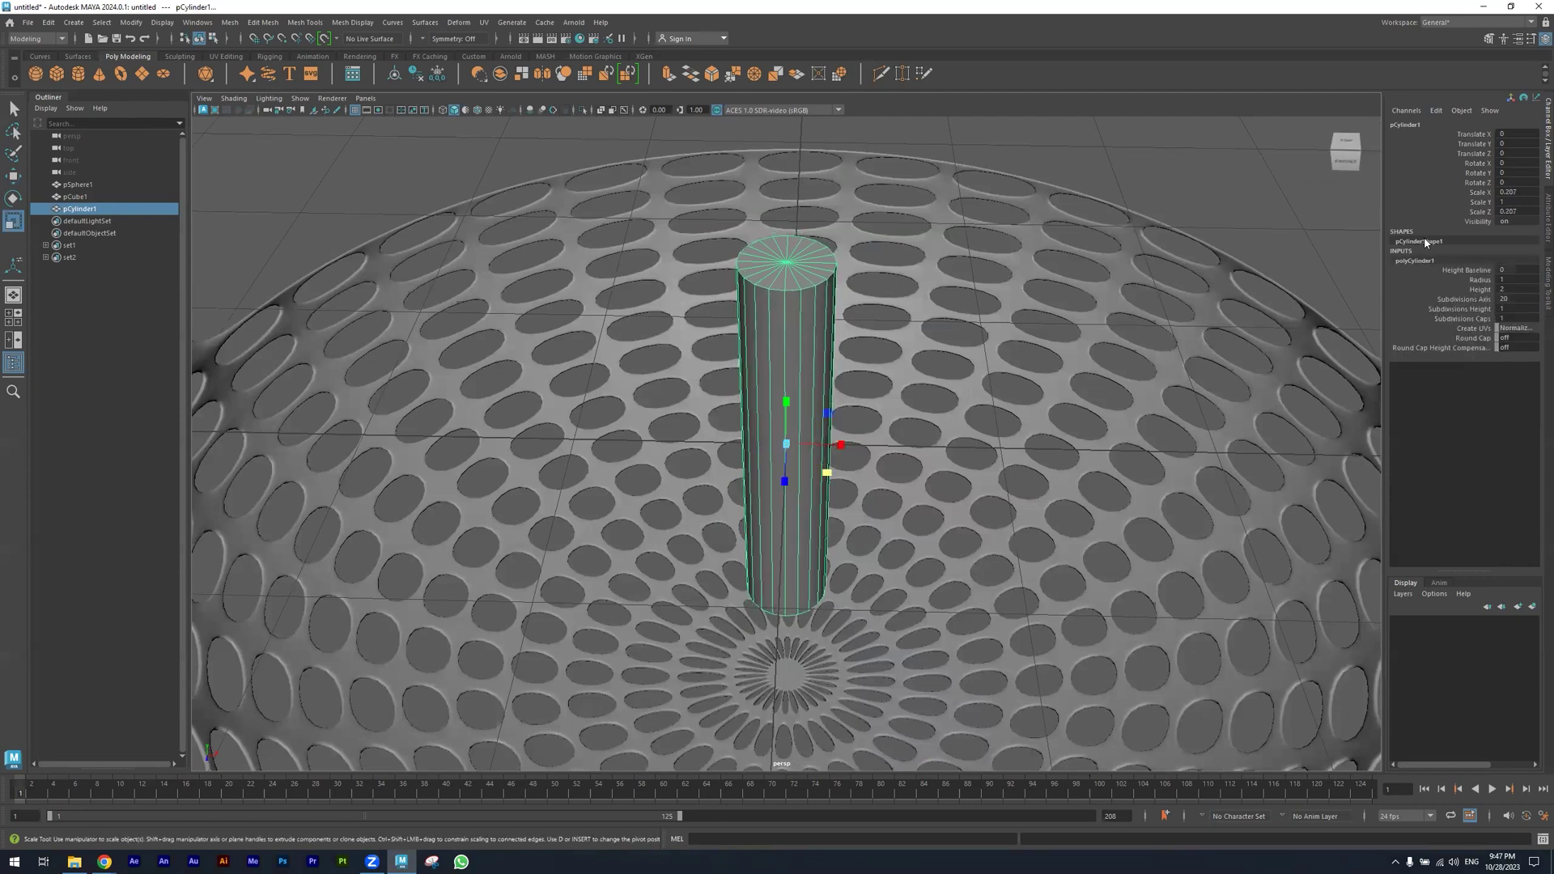
pyautogui.doubleClick(1424, 261)
pyautogui.click(1478, 300)
pyautogui.click(1461, 309)
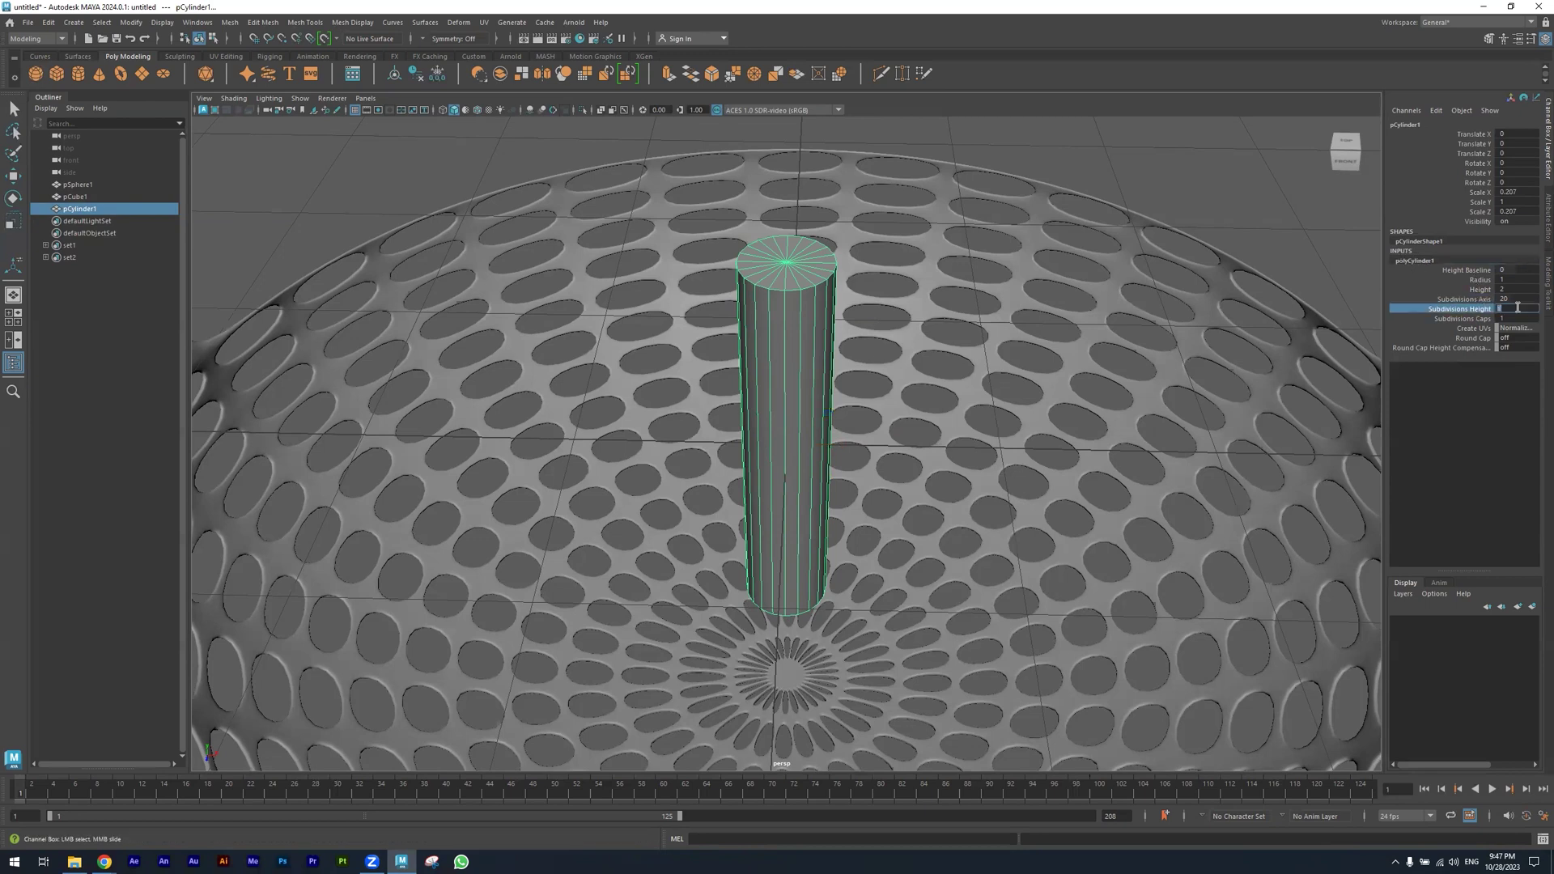
pyautogui.moveTo(1077, 333); pyautogui.dragTo(1227, 315, button='middle')
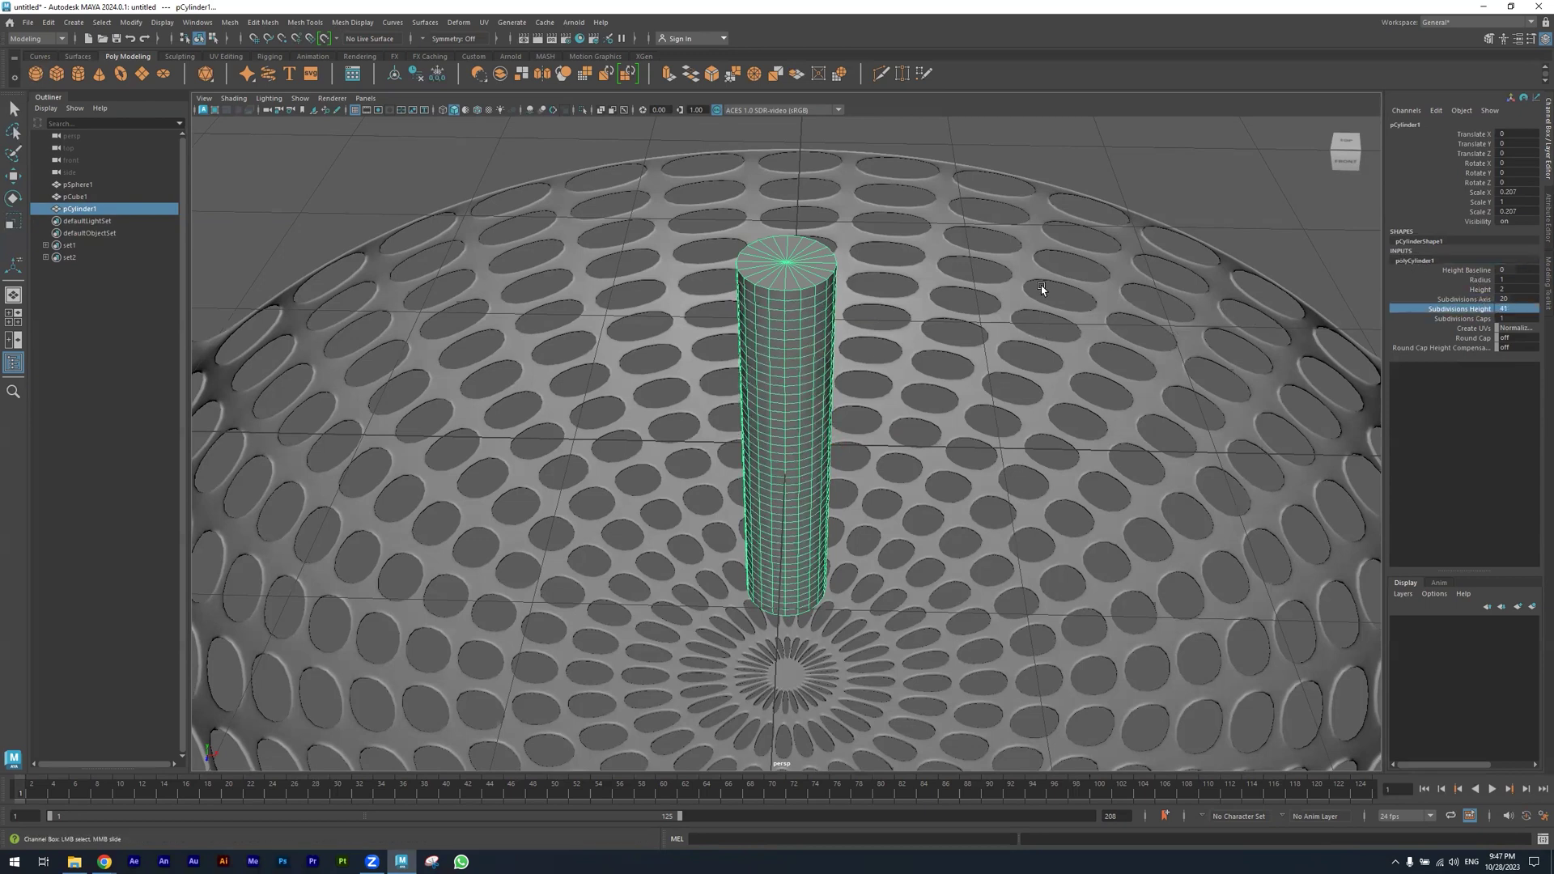
# Apply a nonlinear Bend deformer to the cylinder and set its curvature to about 52.7
pyautogui.click(450, 26)
pyautogui.moveTo(529, 236)
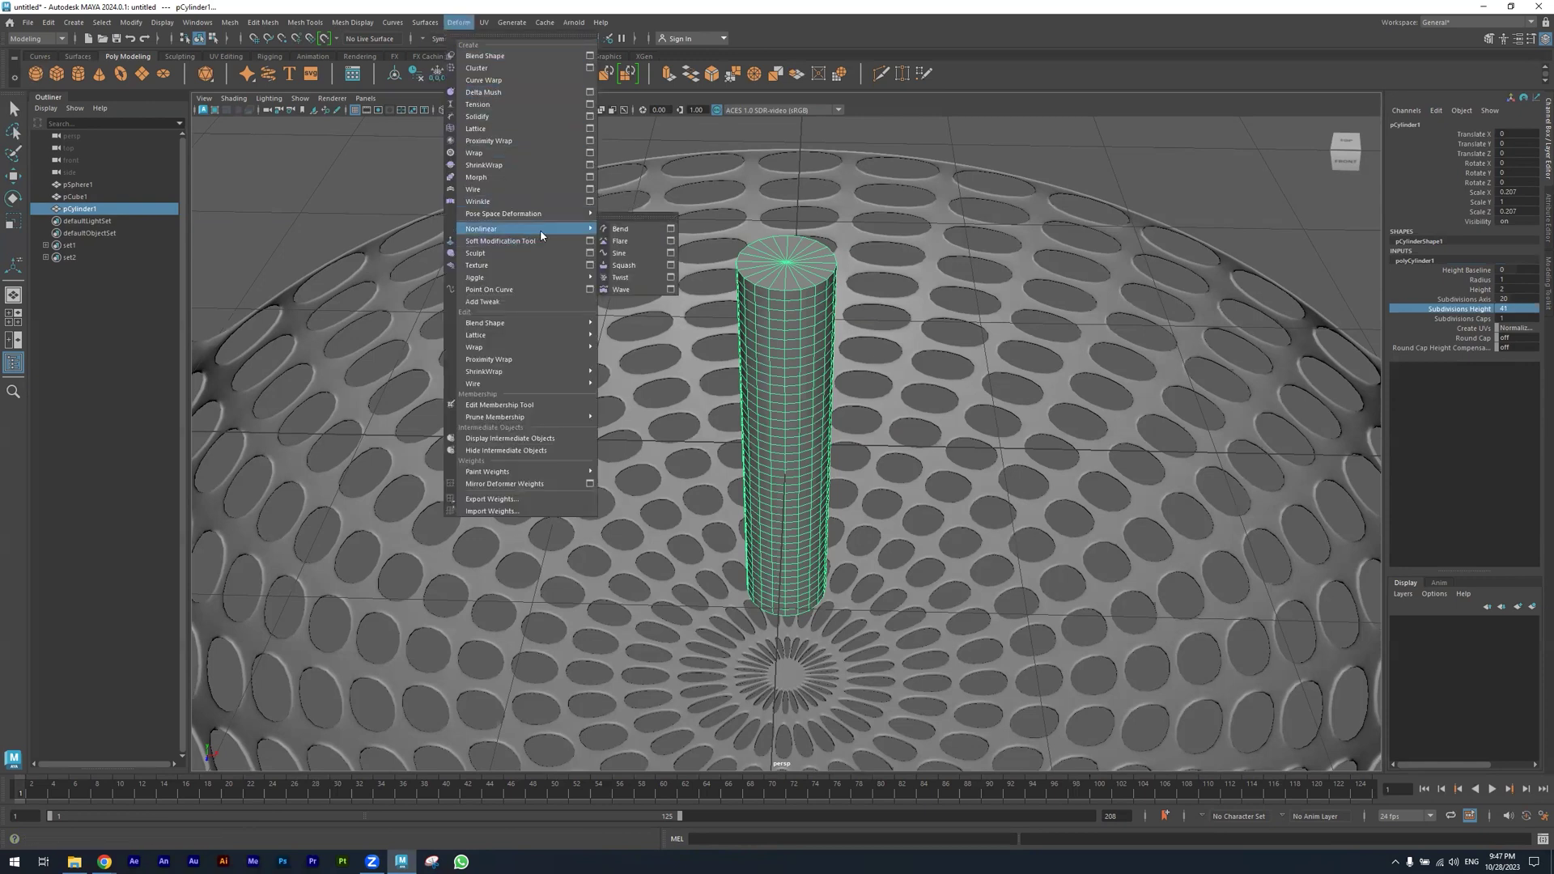
pyautogui.click(647, 235)
pyautogui.click(1481, 289)
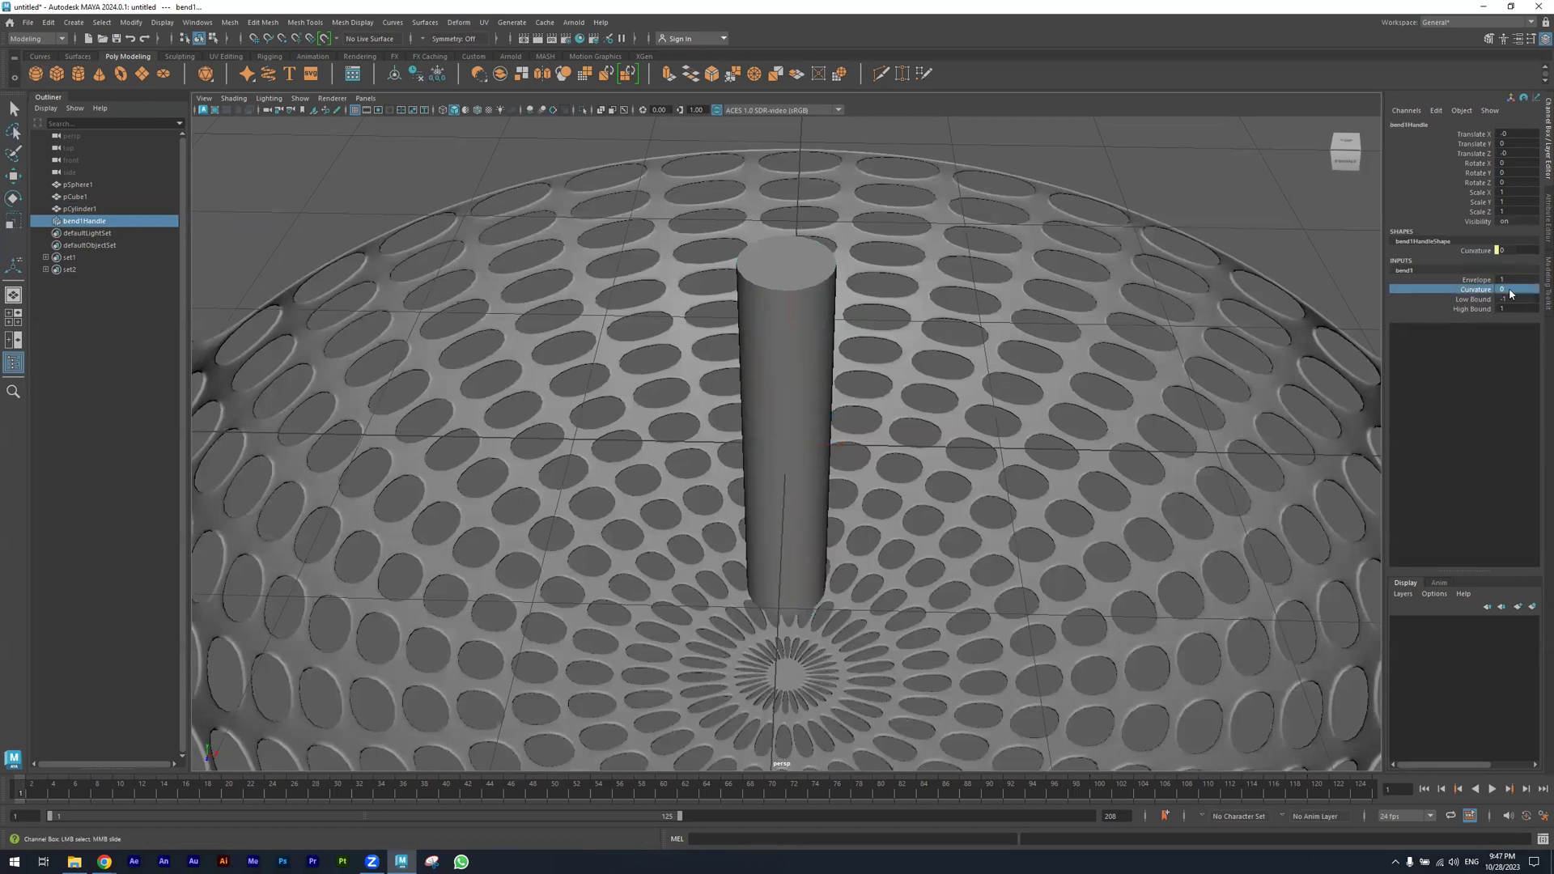
pyautogui.moveTo(1103, 348); pyautogui.dragTo(1127, 347, button='middle')
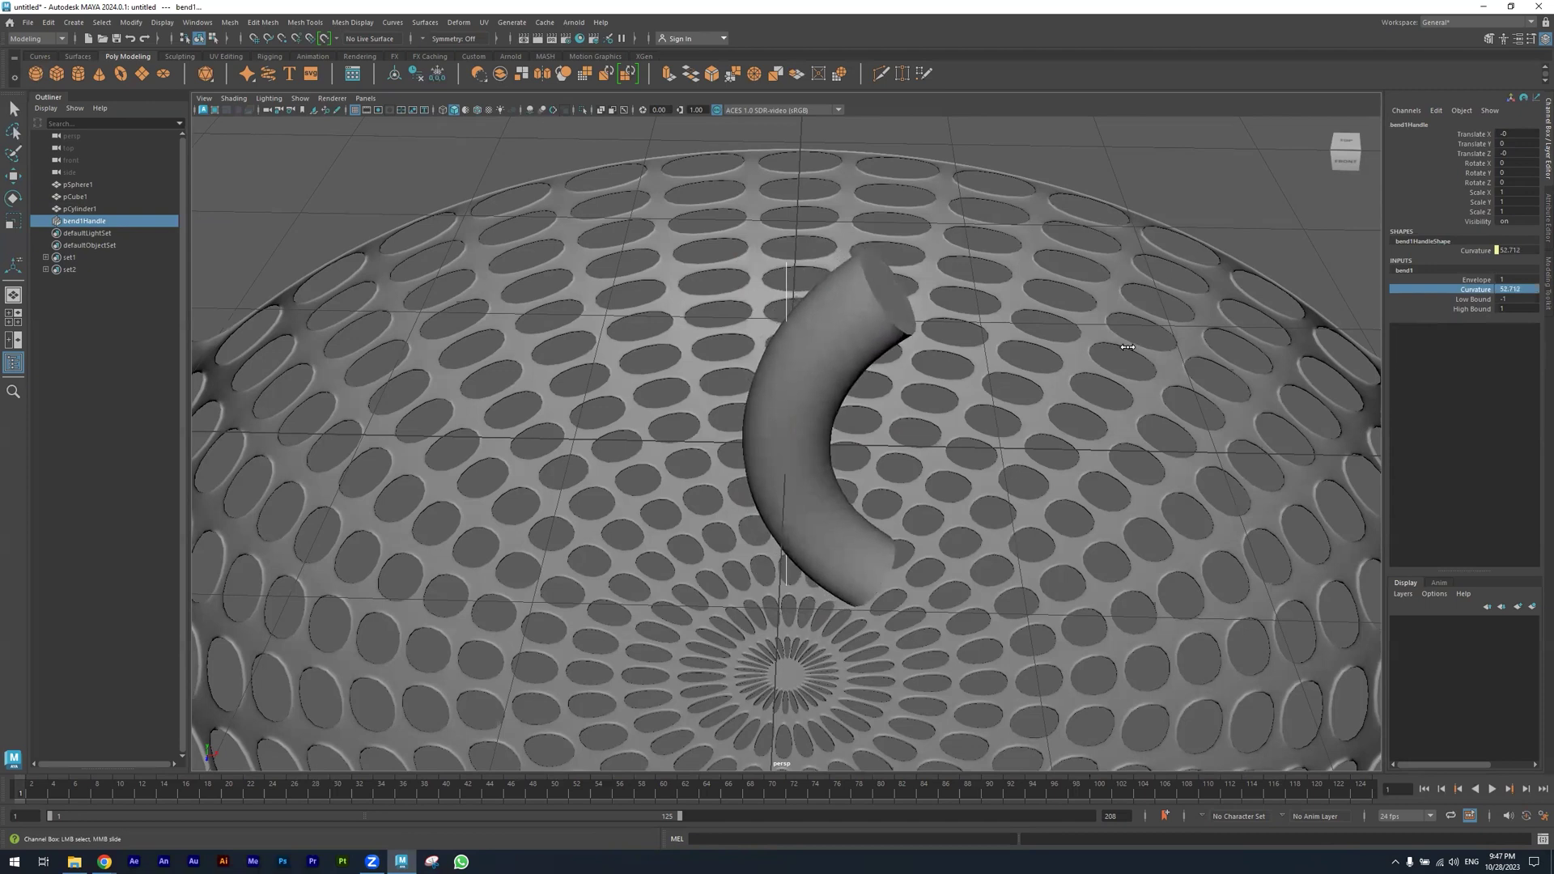
# Pull the centre vertex of the bent cylinder's upper cap outward to form a pointed end
pyautogui.click(838, 379)
pyautogui.keyDown('alt'); pyautogui.moveTo(828, 363); pyautogui.dragTo(634, 379); pyautogui.keyUp('alt')
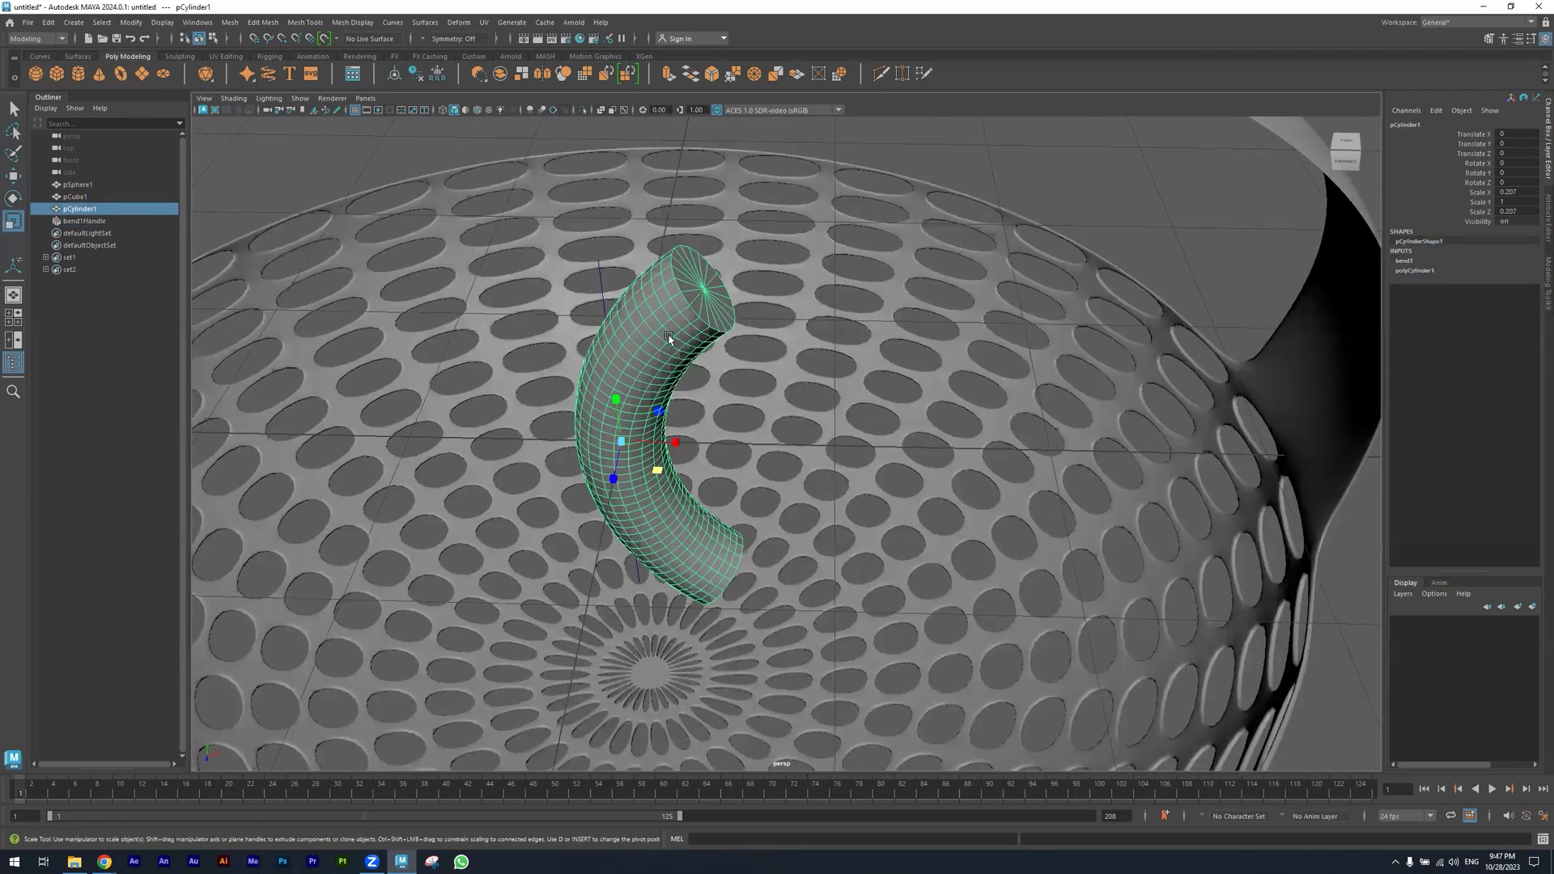
pyautogui.moveTo(698, 302); pyautogui.dragTo(670, 304, button='right')
pyautogui.press('w')
pyautogui.click(705, 289)
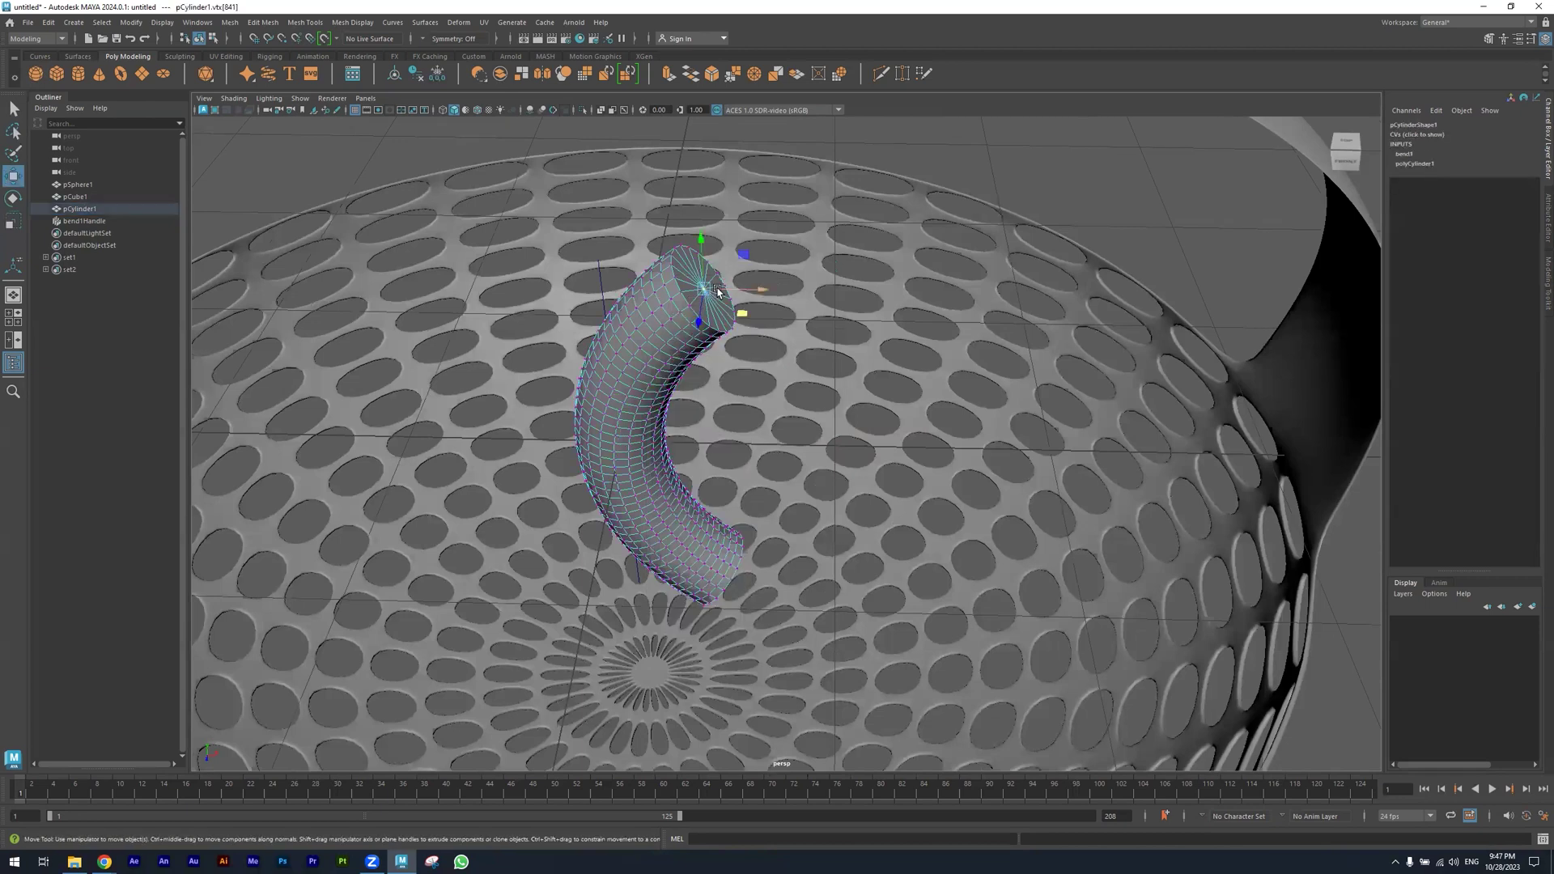
pyautogui.moveTo(745, 255); pyautogui.dragTo(833, 199)
pyautogui.keyDown('alt'); pyautogui.moveTo(780, 376); pyautogui.dragTo(774, 531); pyautogui.keyUp('alt')
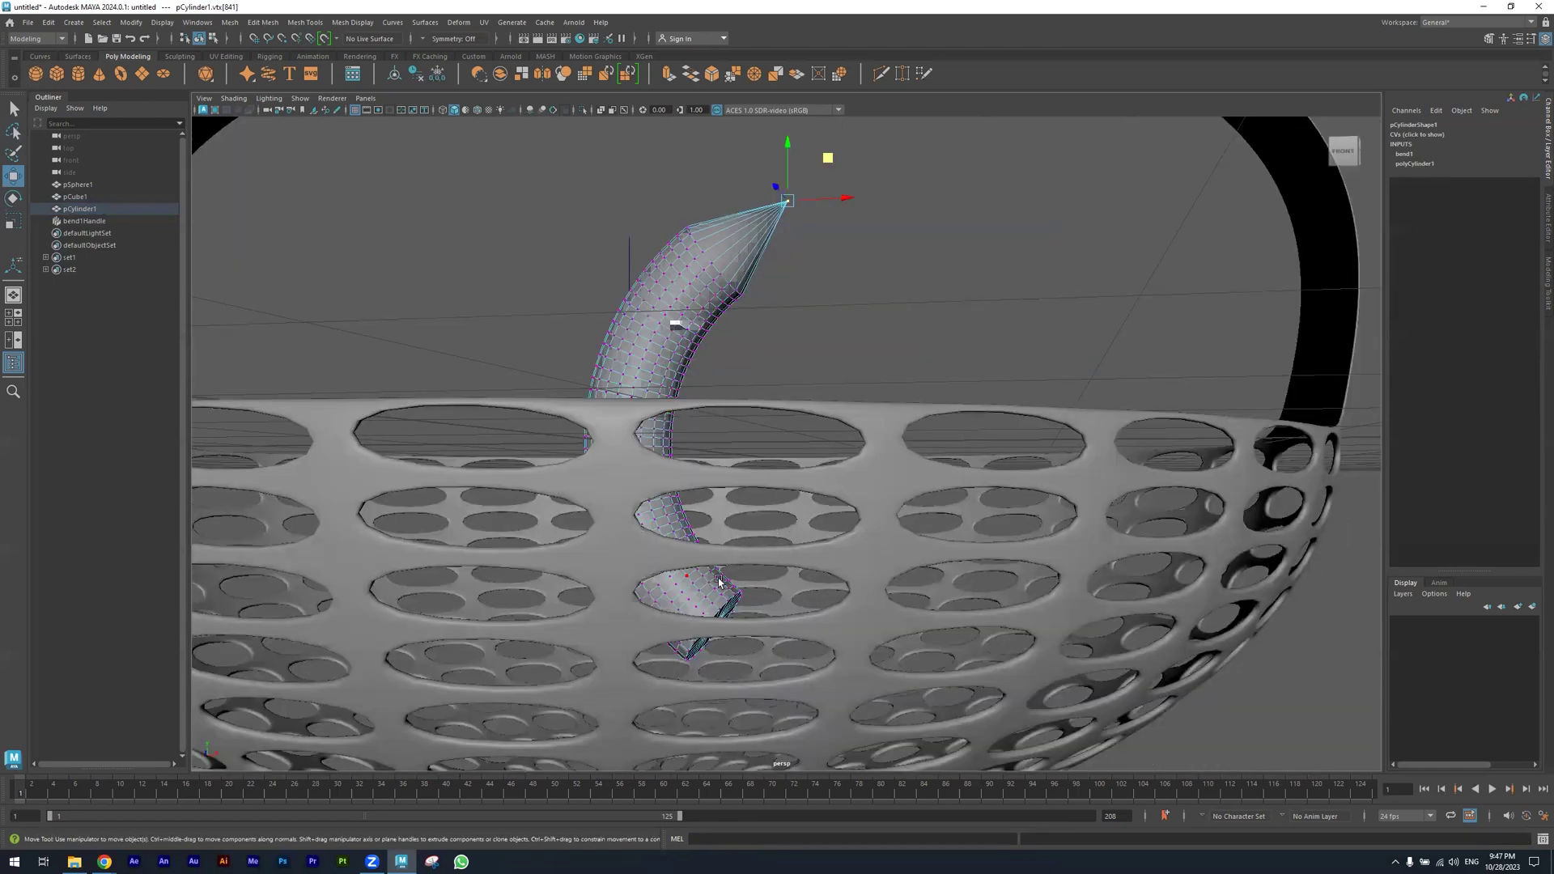
# Pull the centre vertex of the bent cylinder's lower cap outward to form a matching point
pyautogui.keyDown('alt'); pyautogui.moveTo(718, 581); pyautogui.dragTo(701, 560); pyautogui.keyUp('alt')
pyautogui.keyDown('alt'); pyautogui.moveTo(539, 133); pyautogui.dragTo(759, 562); pyautogui.keyUp('alt')
pyautogui.click(744, 581)
pyautogui.moveTo(841, 619); pyautogui.dragTo(848, 621)
pyautogui.moveTo(848, 622); pyautogui.dragTo(848, 621, button='middle')
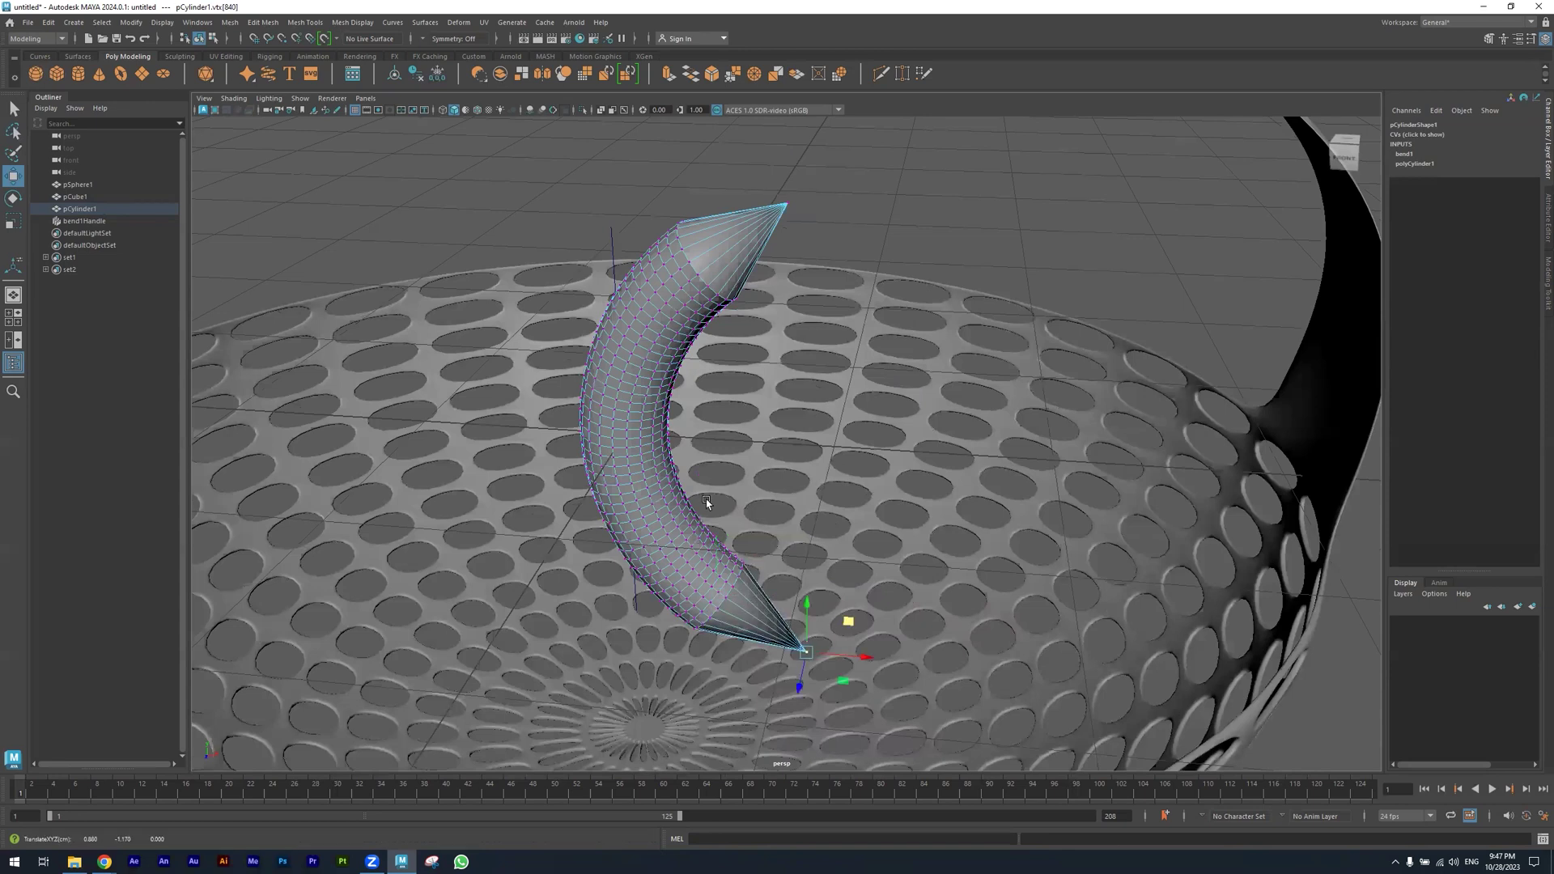
# Return the bent cylinder to object mode and isolate it in both the perspective and front views
pyautogui.moveTo(653, 332); pyautogui.dragTo(651, 314, button='right')
pyautogui.click(569, 208)
pyautogui.click(668, 250)
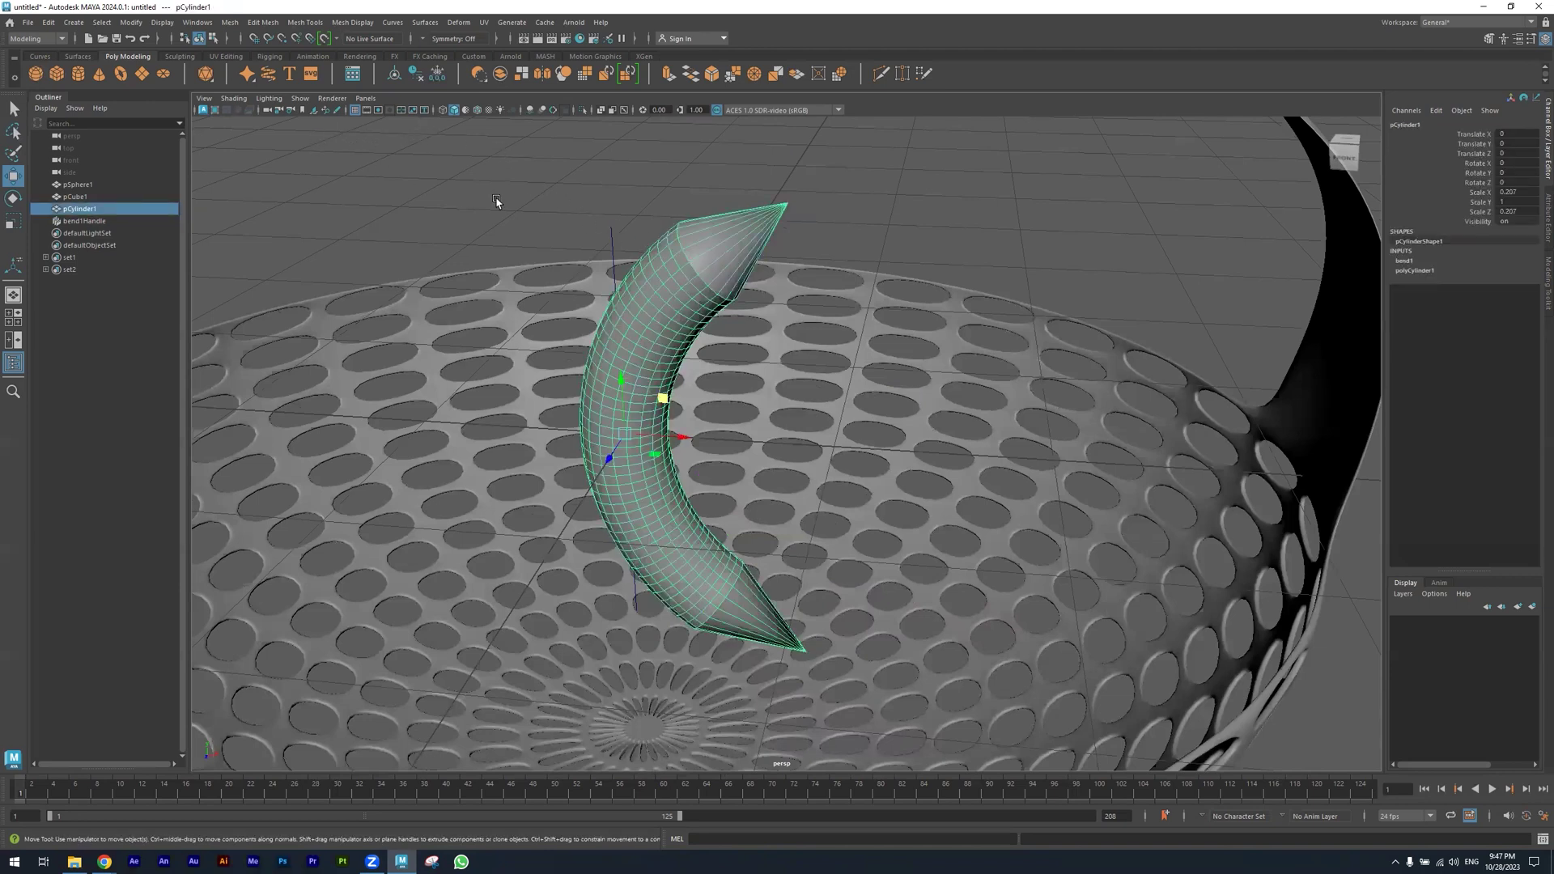
pyautogui.click(582, 109)
pyautogui.scroll(-6, 776, 347)
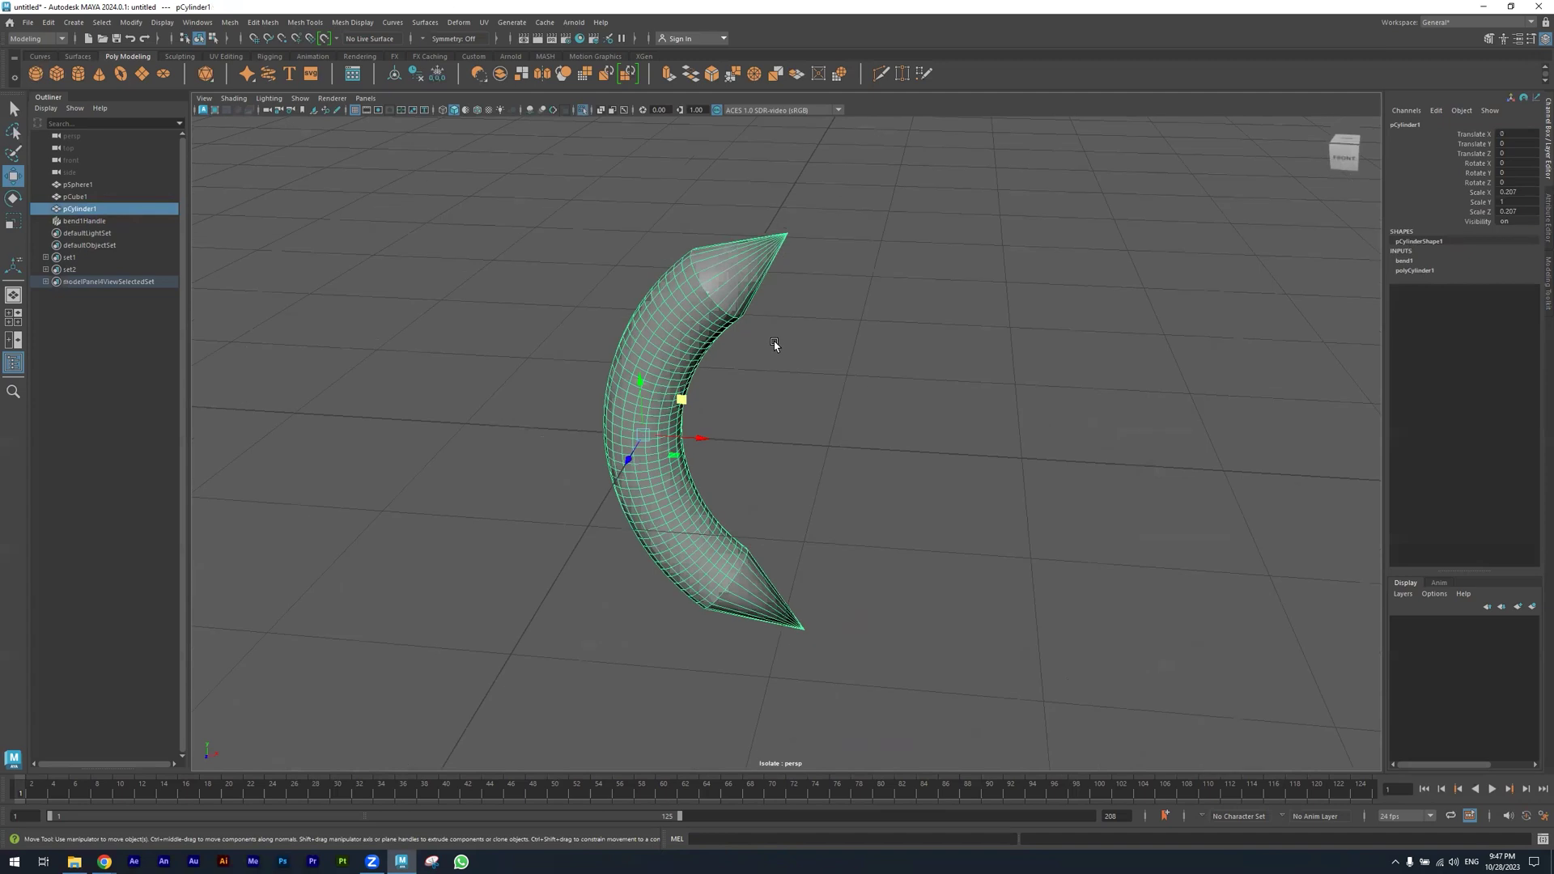
pyautogui.scroll(4, 801, 444)
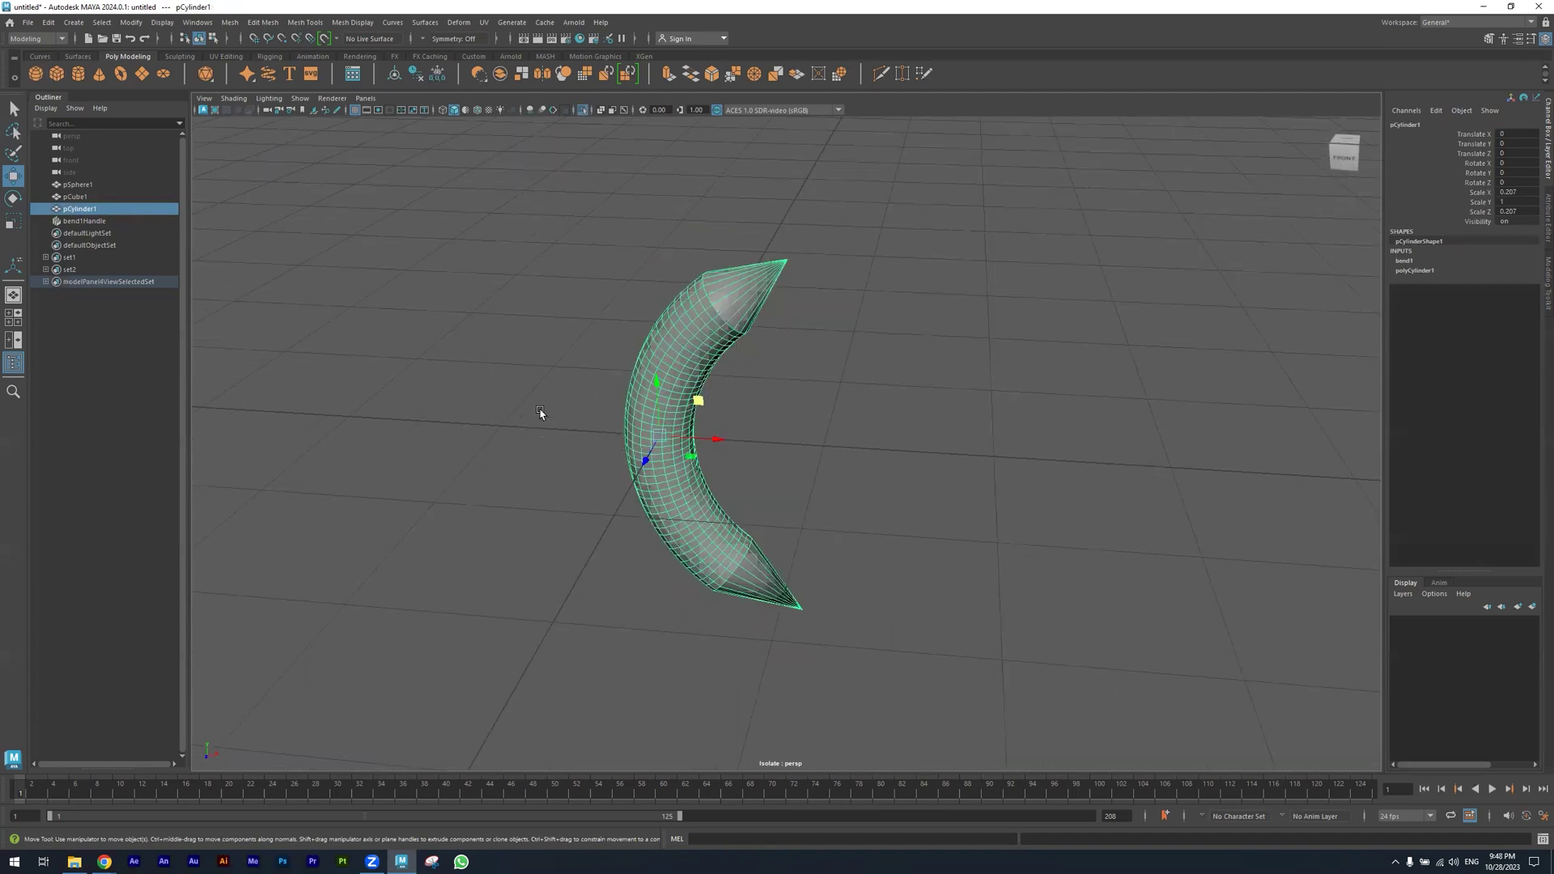
pyautogui.press('space')
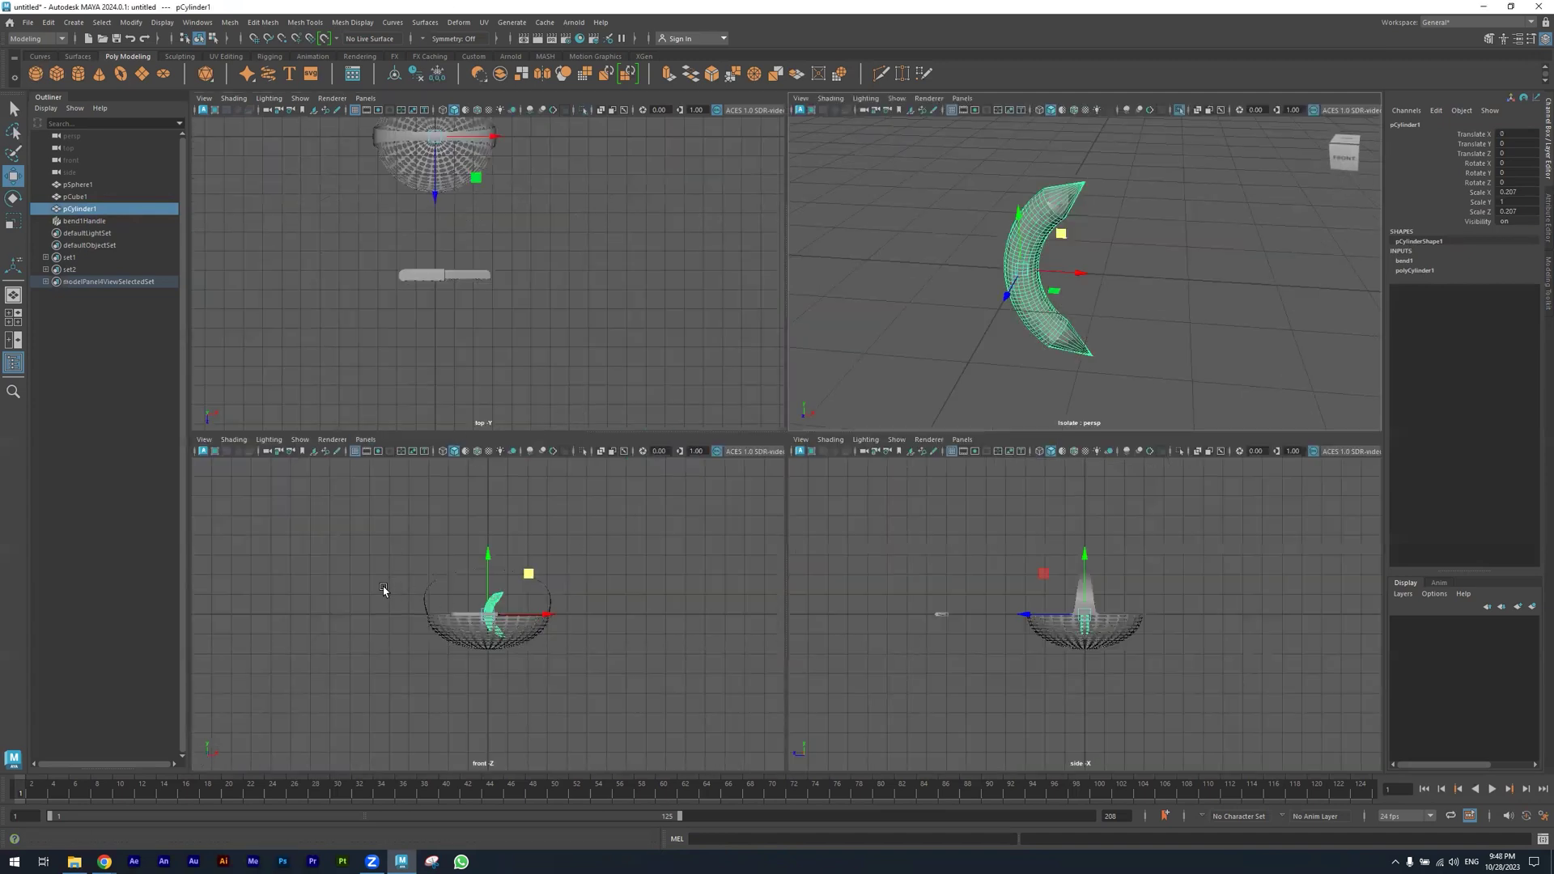
pyautogui.press('space')
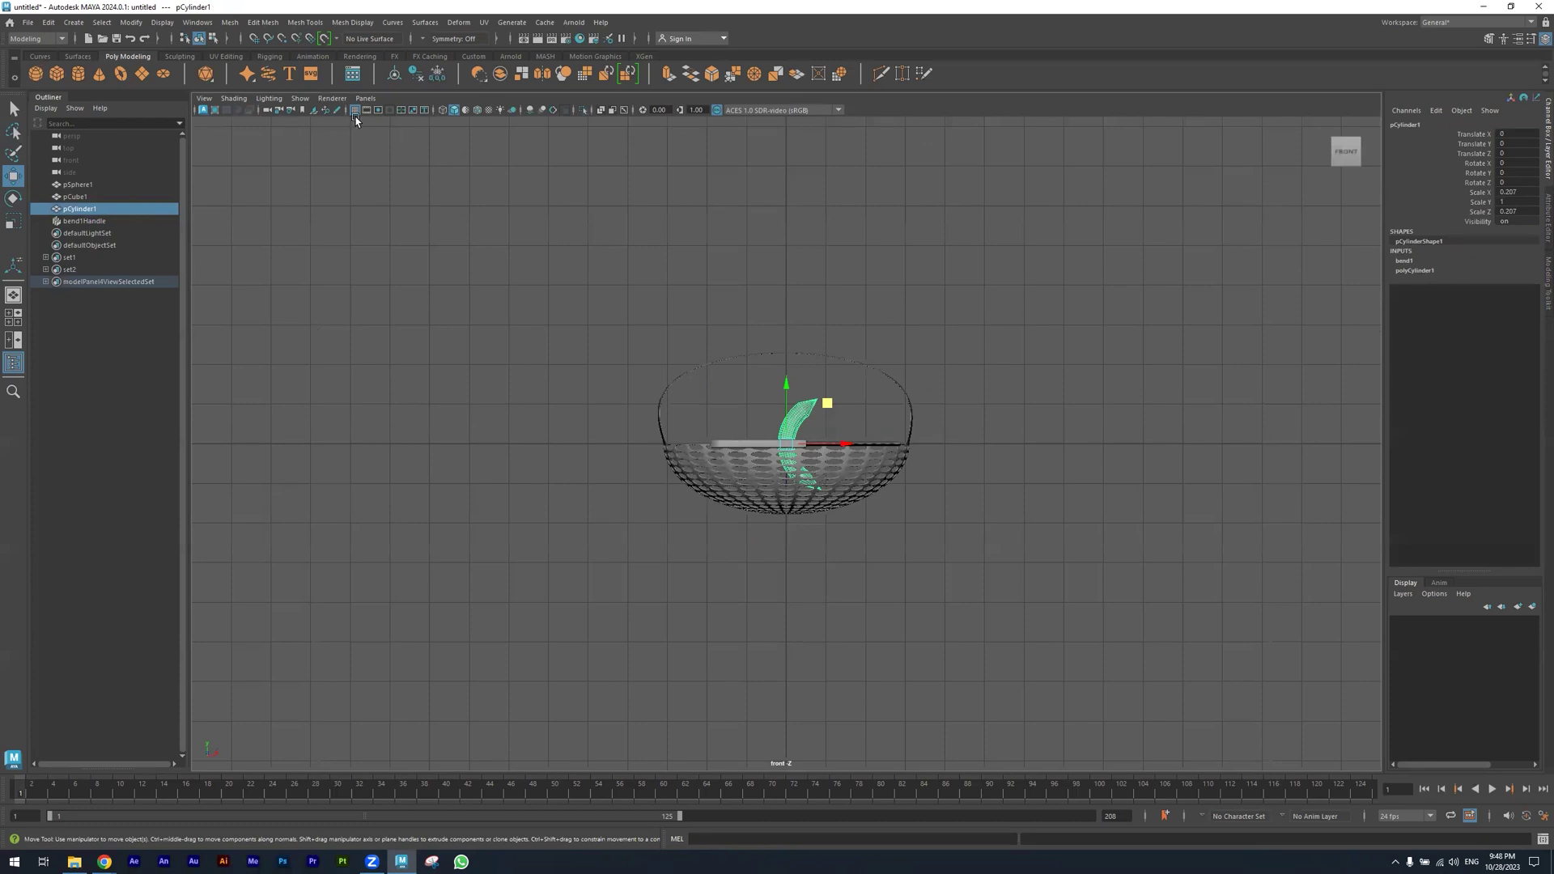
pyautogui.hotkey('ctrl', '1')
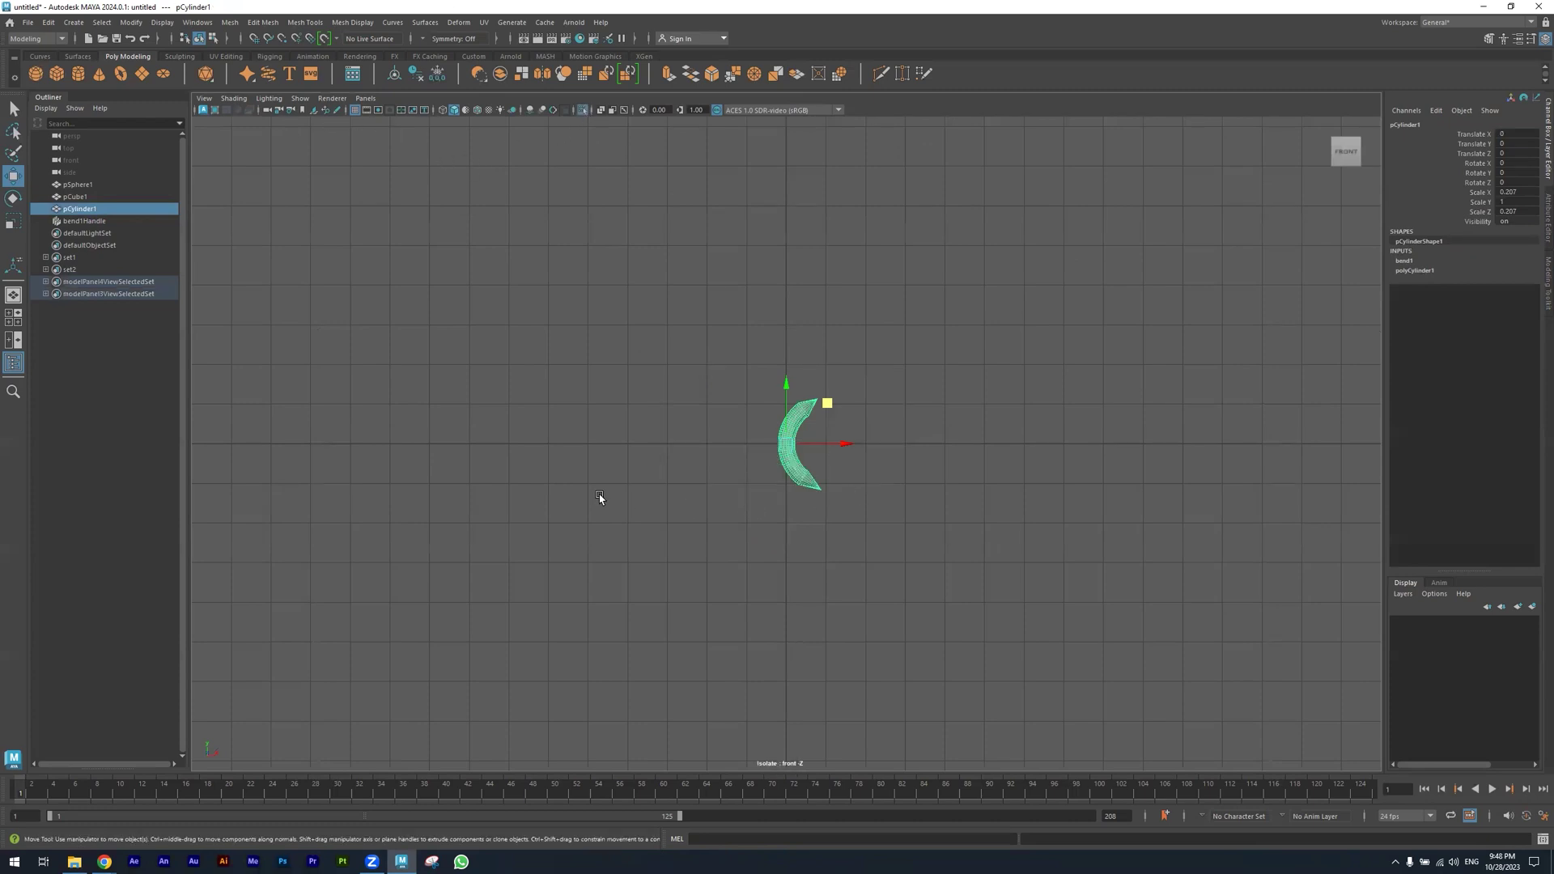
# Slice new edges across the upper and lower pointed ends with the Multi-Cut tool in the front view
pyautogui.keyDown('alt'); pyautogui.moveTo(1102, 516); pyautogui.dragTo(1336, 526, button='right'); pyautogui.keyUp('alt')
pyautogui.keyDown('alt'); pyautogui.moveTo(590, 506); pyautogui.dragTo(450, 520, button='middle'); pyautogui.keyUp('alt')
pyautogui.keyDown('alt'); pyautogui.moveTo(728, 538); pyautogui.dragTo(1165, 558, button='right'); pyautogui.keyUp('alt')
pyautogui.keyDown('alt'); pyautogui.moveTo(498, 420); pyautogui.dragTo(506, 499, button='middle'); pyautogui.keyUp('alt')
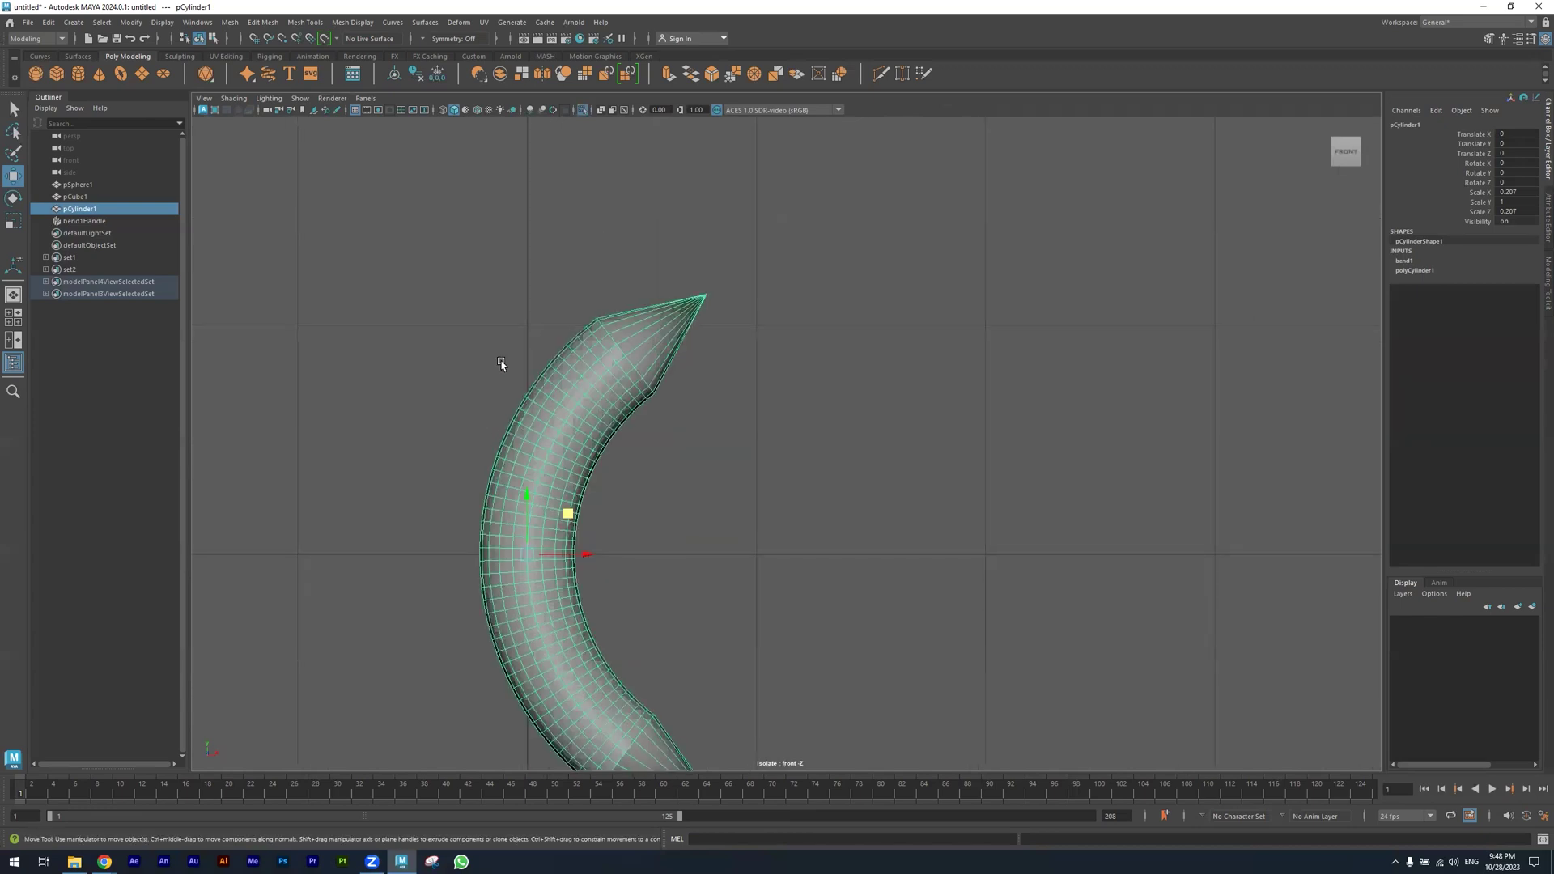
pyautogui.click(881, 73)
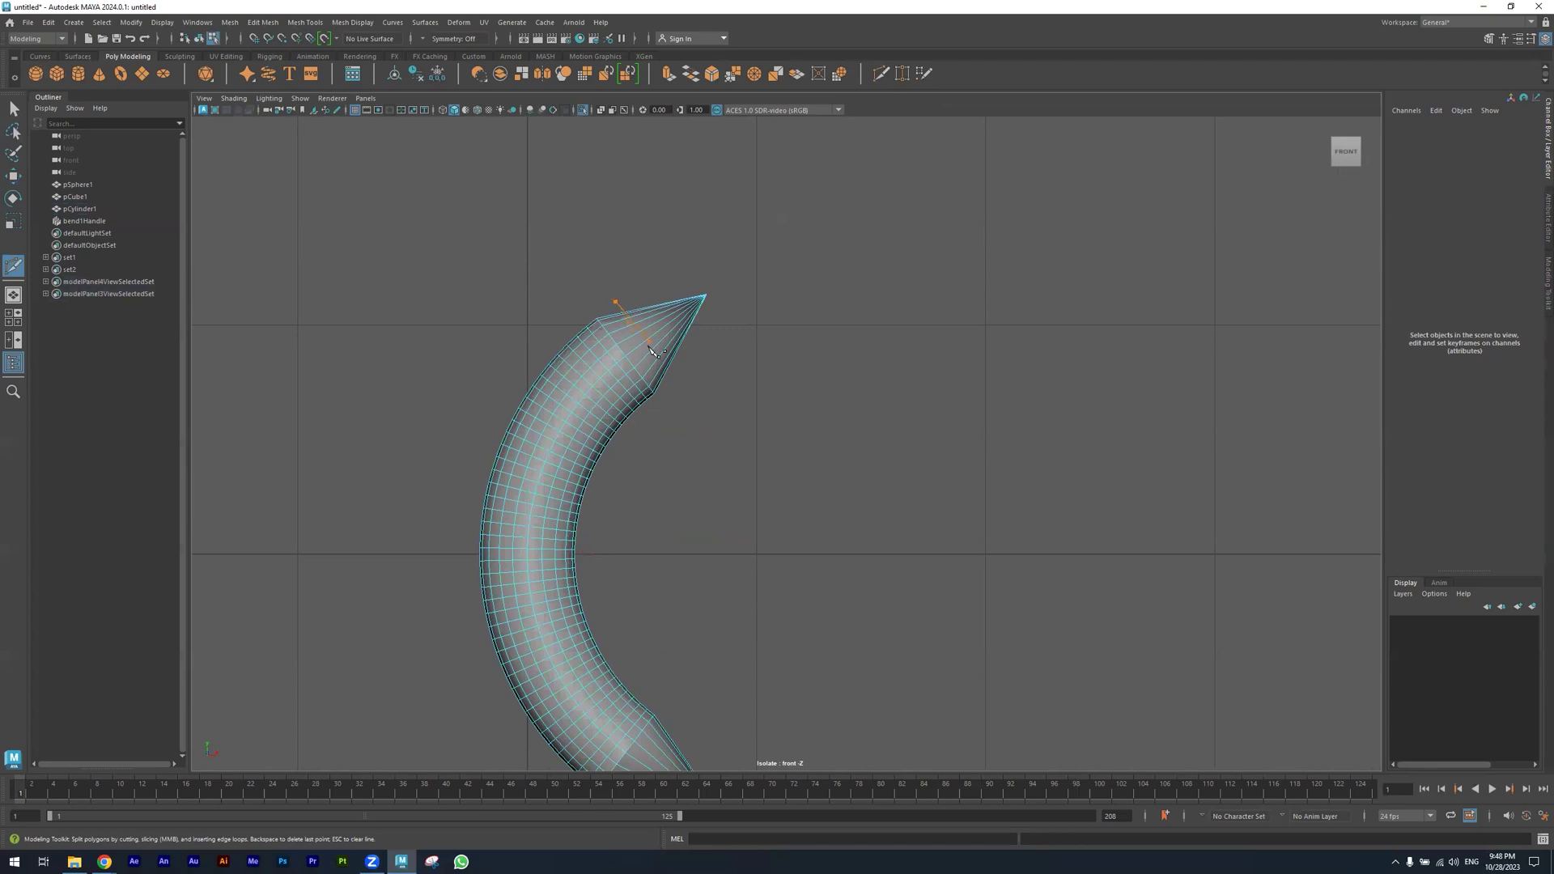
pyautogui.moveTo(672, 375); pyautogui.dragTo(679, 395)
pyautogui.moveTo(693, 370); pyautogui.dragTo(710, 350)
pyautogui.keyDown('alt'); pyautogui.moveTo(800, 484); pyautogui.dragTo(725, 199, button='middle'); pyautogui.keyUp('alt')
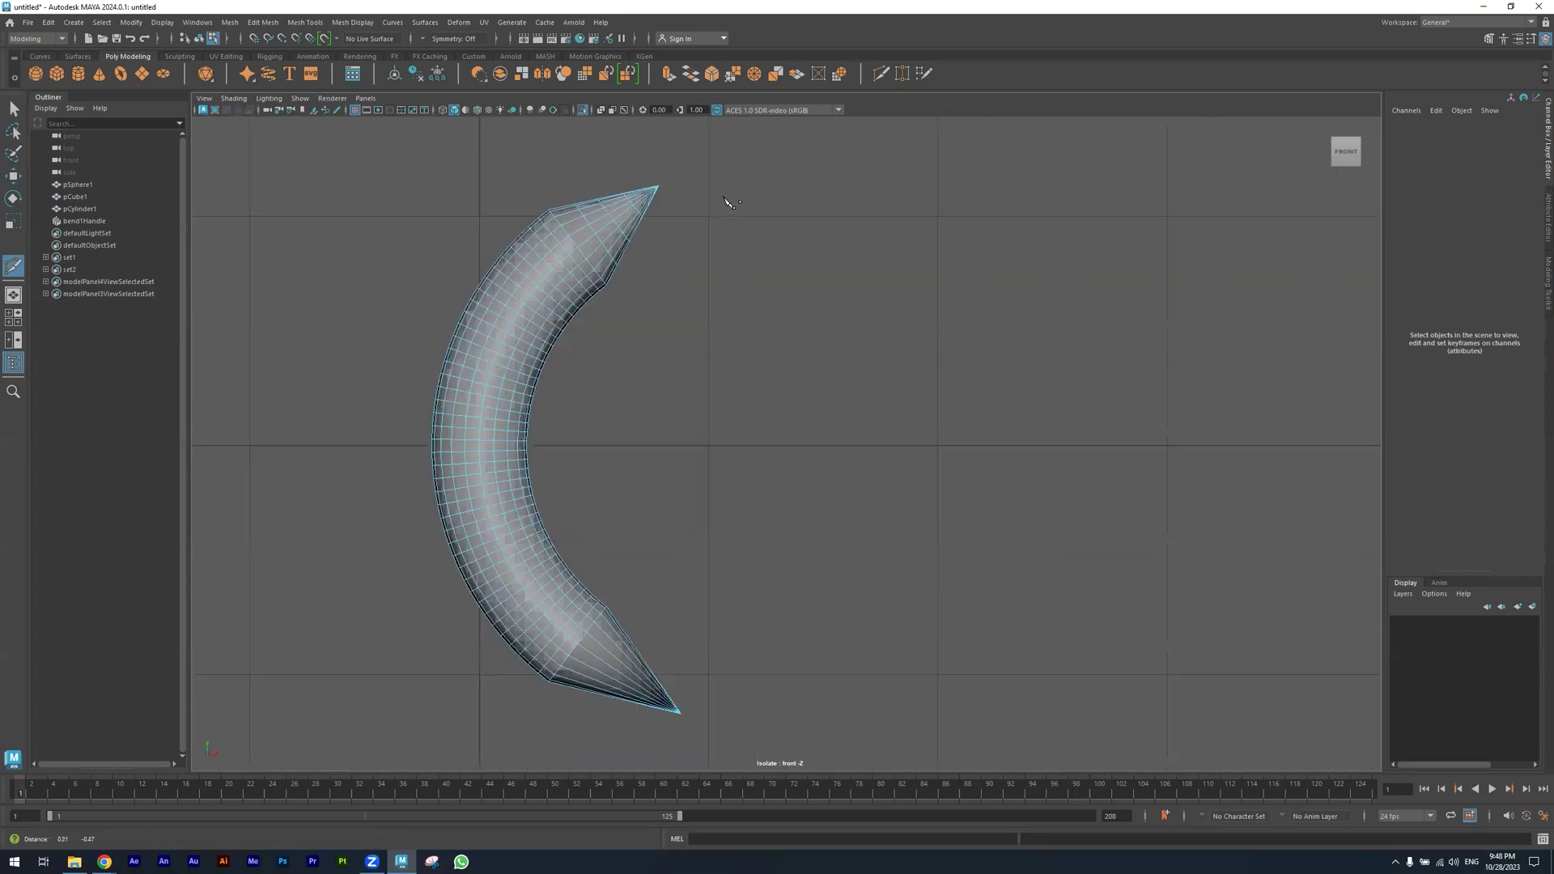
pyautogui.moveTo(643, 479); pyautogui.dragTo(582, 564)
pyautogui.keyDown('alt'); pyautogui.moveTo(589, 366); pyautogui.dragTo(592, 428, button='middle'); pyautogui.keyUp('alt')
# Select the vertex at the lower tip and move it inward to blunt the point
pyautogui.press('w')
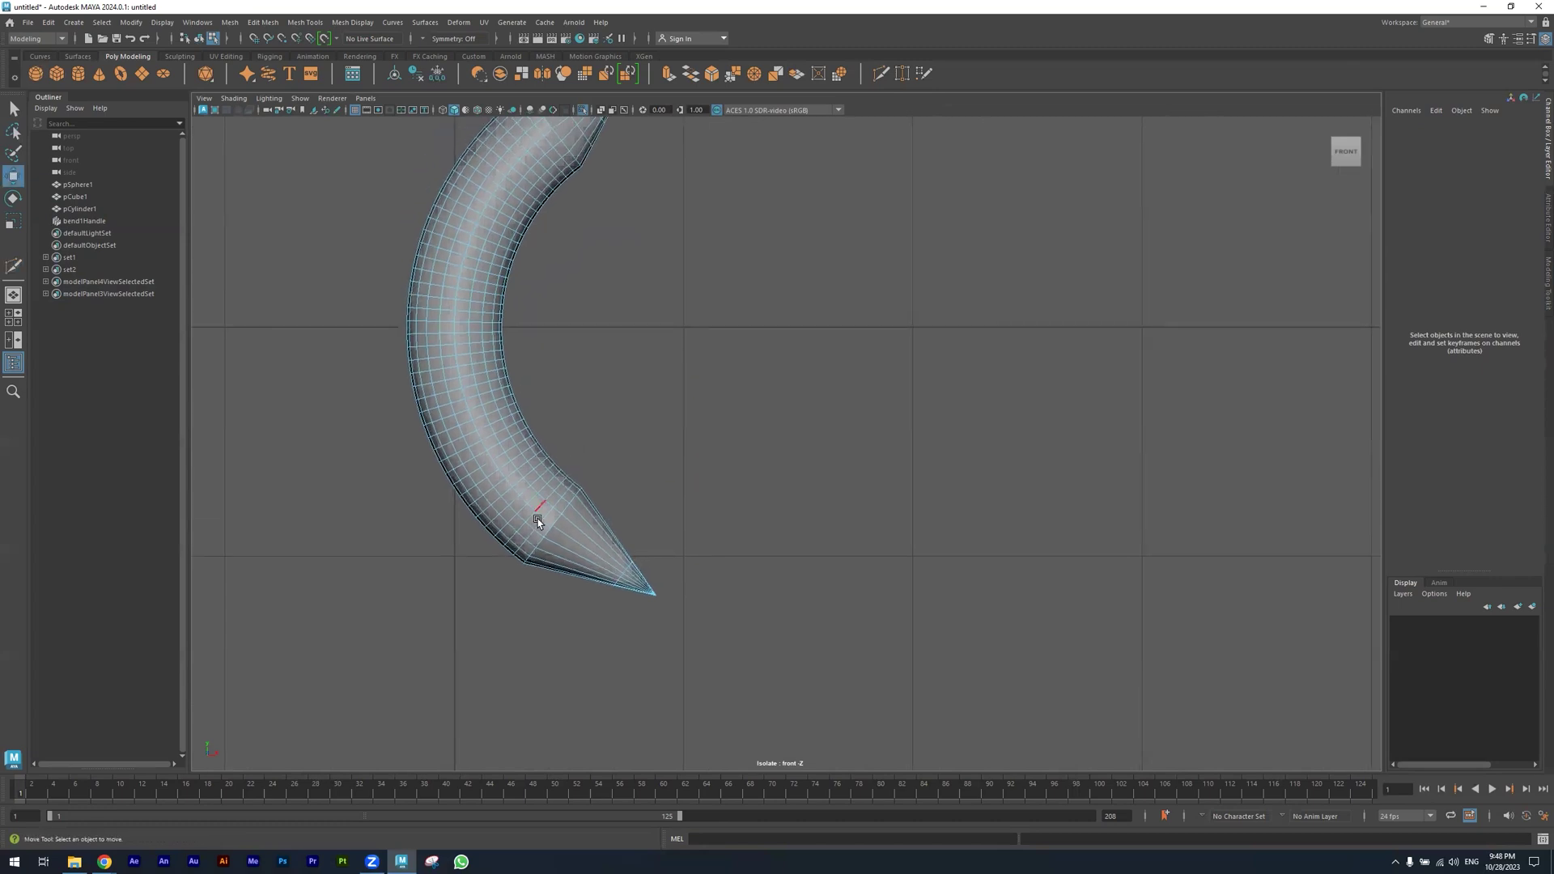
pyautogui.rightClick(536, 512)
pyautogui.click(467, 512)
pyautogui.moveTo(730, 570); pyautogui.dragTo(657, 623)
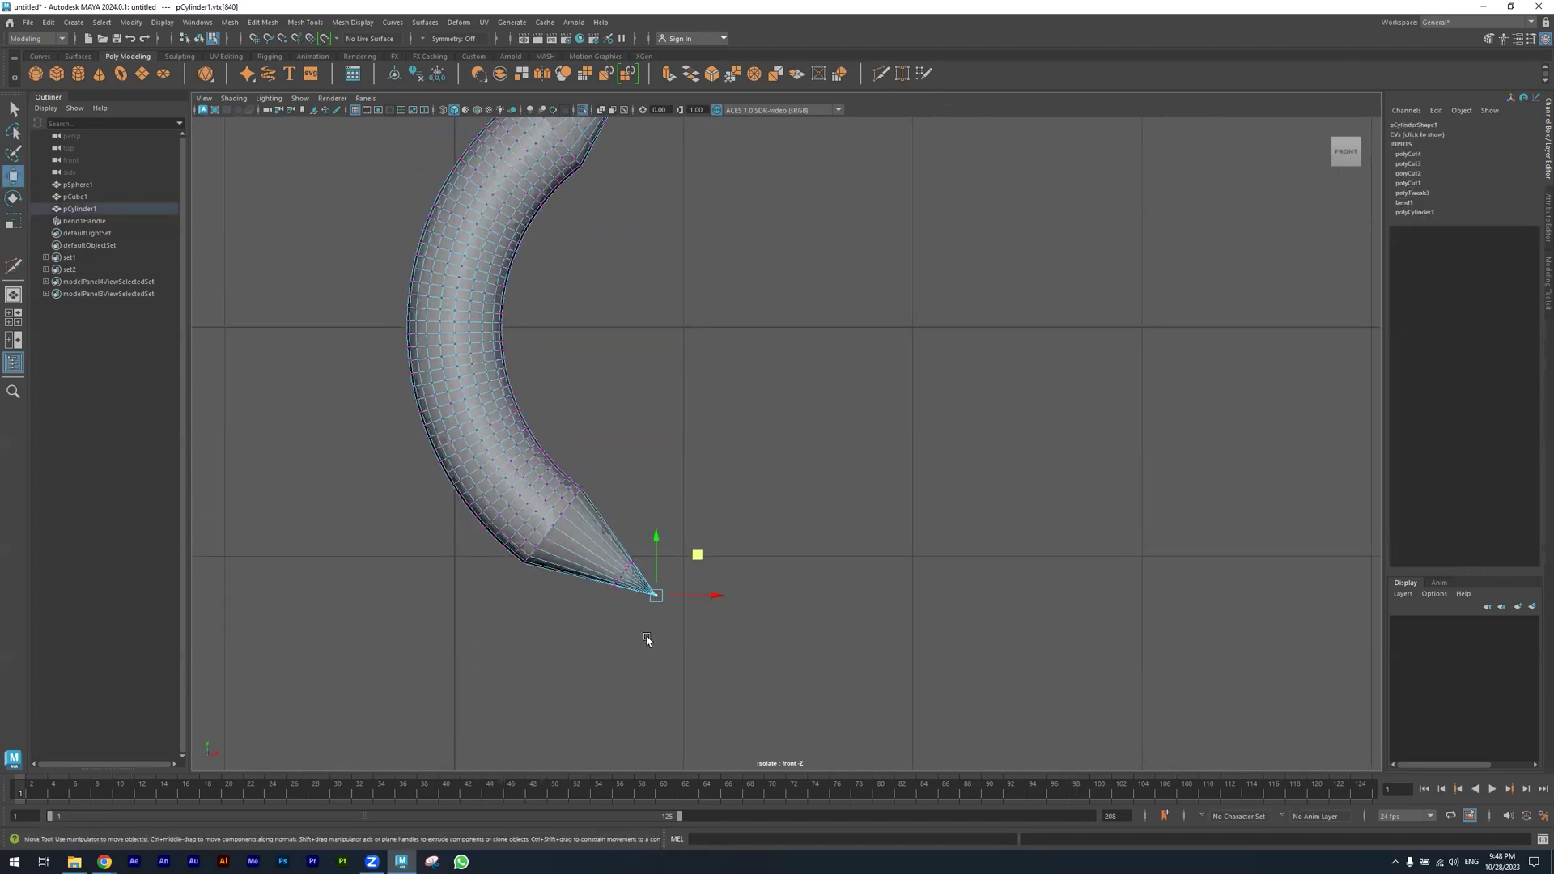
pyautogui.moveTo(697, 548); pyautogui.dragTo(679, 546)
pyautogui.moveTo(671, 543); pyautogui.dragTo(663, 532)
# Move the vertex at the upper tip inward until it lies level with the outermost cut, flattening the end
pyautogui.keyDown('alt'); pyautogui.moveTo(615, 416); pyautogui.dragTo(622, 680, button='middle'); pyautogui.keyUp('alt')
pyautogui.keyDown('alt'); pyautogui.moveTo(477, 315); pyautogui.dragTo(551, 361, button='middle'); pyautogui.keyUp('alt')
pyautogui.keyDown('alt'); pyautogui.moveTo(551, 361); pyautogui.dragTo(1086, 440, button='right'); pyautogui.keyUp('alt')
pyautogui.keyDown('alt'); pyautogui.moveTo(561, 355); pyautogui.dragTo(675, 398, button='middle'); pyautogui.keyUp('alt')
pyautogui.click(741, 344)
pyautogui.moveTo(773, 298); pyautogui.dragTo(712, 342, button='middle')
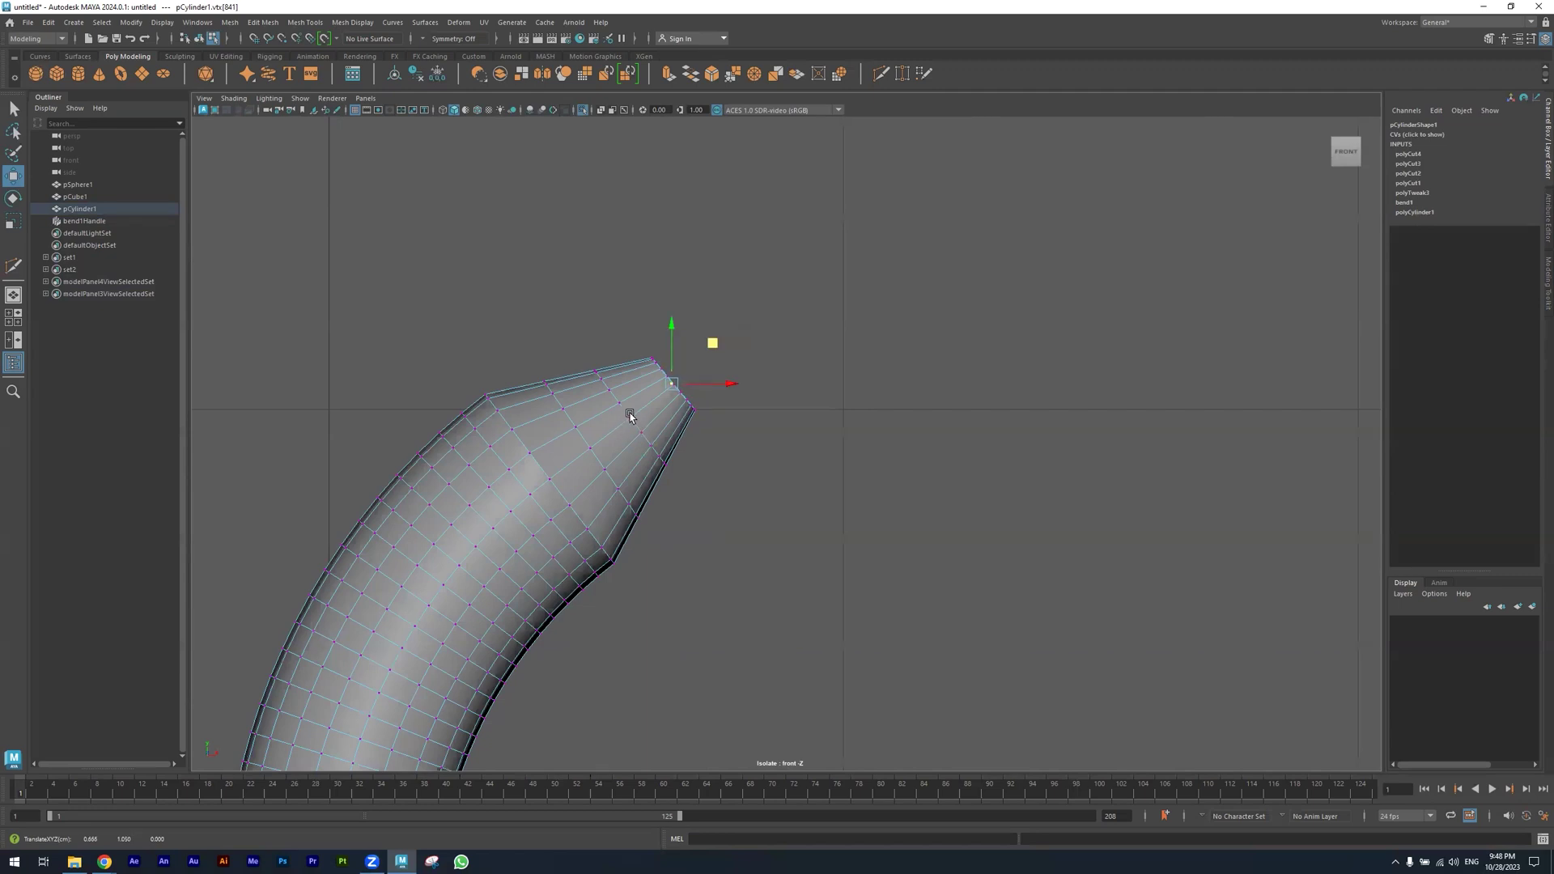
pyautogui.moveTo(672, 325); pyautogui.dragTo(668, 321)
pyautogui.moveTo(725, 383); pyautogui.dragTo(730, 384)
pyautogui.keyDown('alt'); pyautogui.moveTo(645, 402); pyautogui.dragTo(612, 340, button='middle'); pyautogui.keyUp('alt')
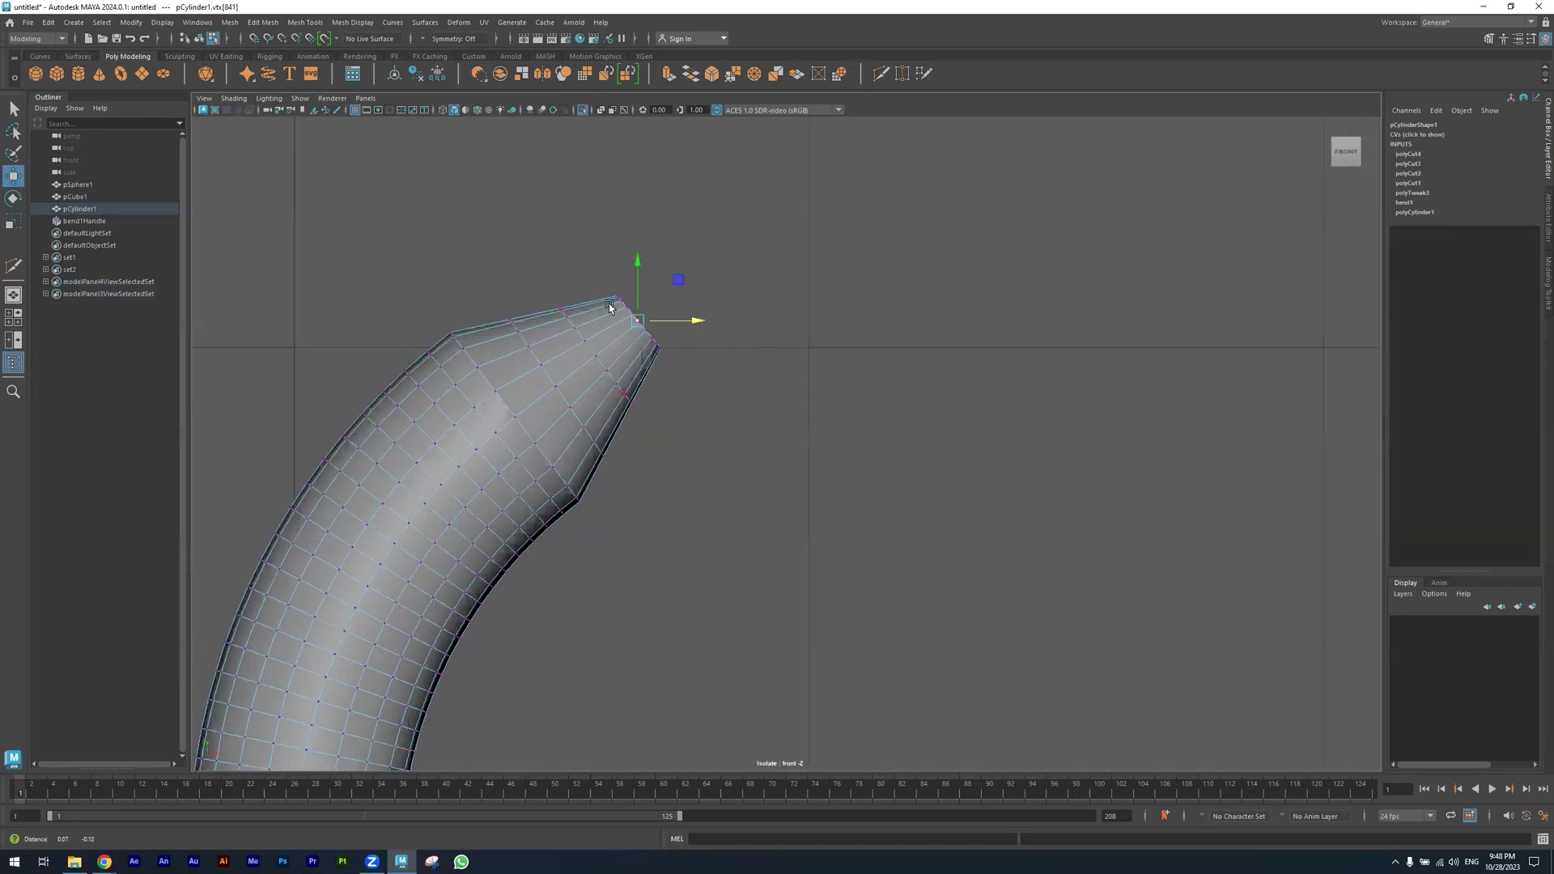
pyautogui.keyDown('alt'); pyautogui.moveTo(741, 237); pyautogui.dragTo(740, 212, button='middle'); pyautogui.keyUp('alt')
# Select the vertices of the upper end's outer edge rings and move them back toward the body to shorten the tip
pyautogui.moveTo(597, 309); pyautogui.dragTo(521, 296, button='right')
pyautogui.moveTo(735, 173); pyautogui.dragTo(606, 347)
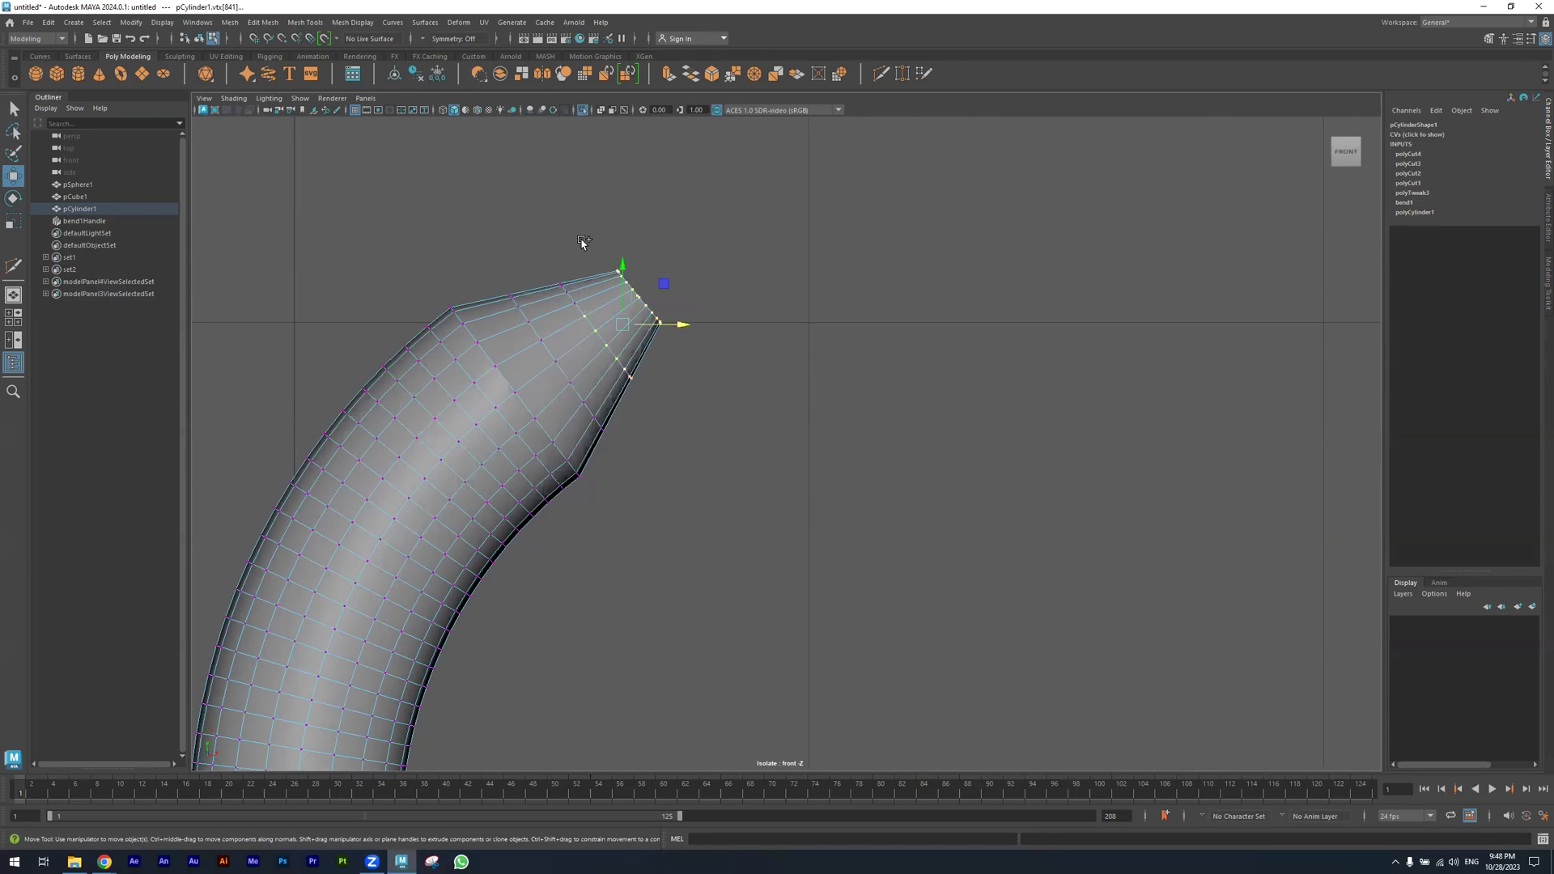
pyautogui.keyDown('shift'); pyautogui.moveTo(562, 298); pyautogui.dragTo(610, 310); pyautogui.keyUp('shift')
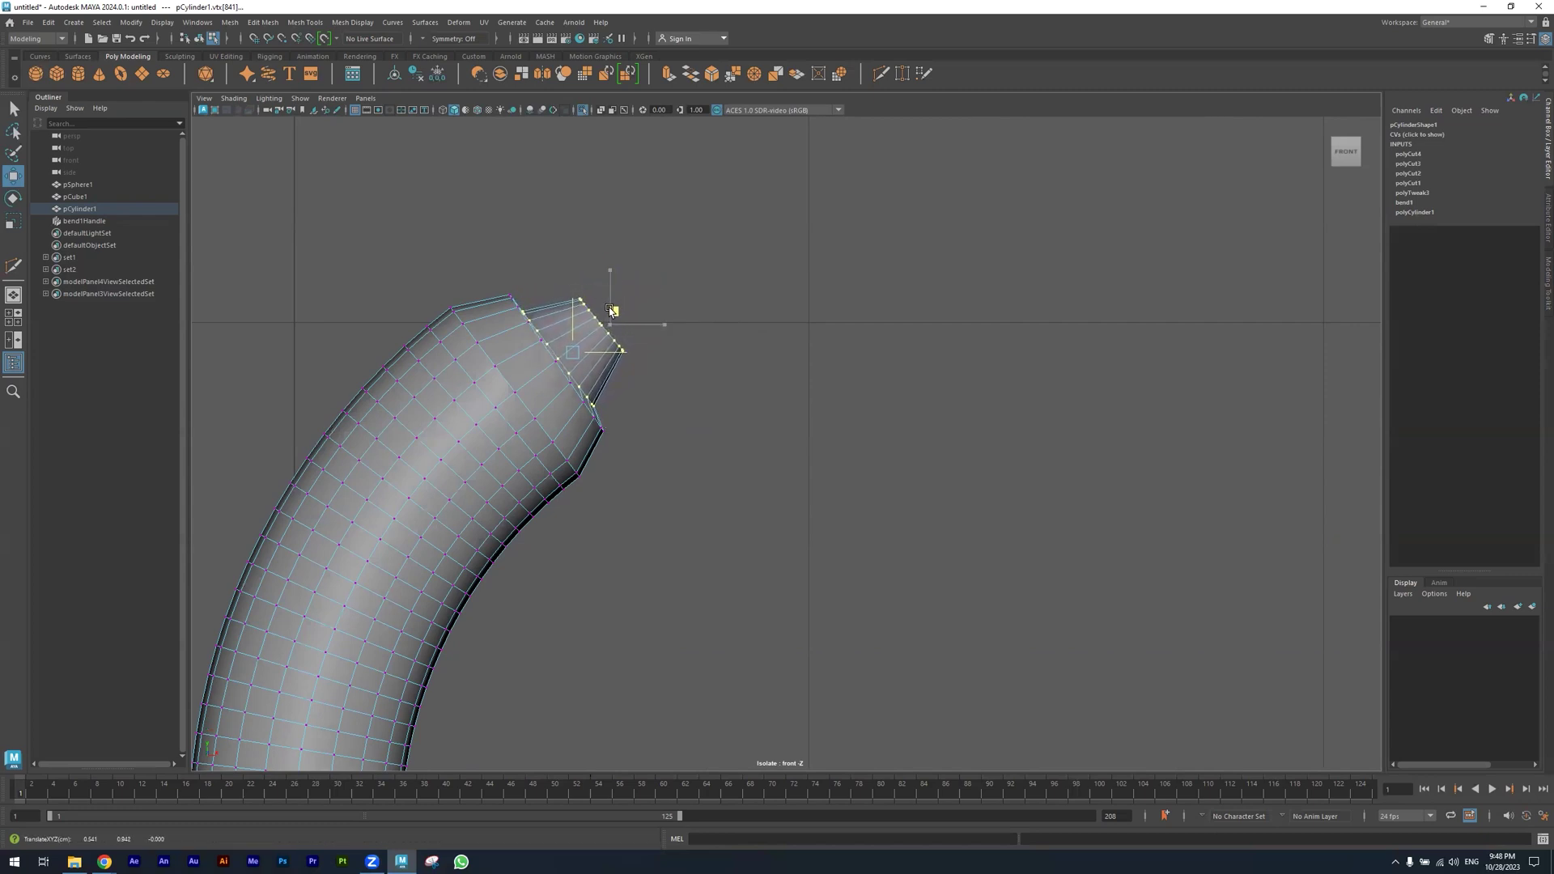
pyautogui.press('e')
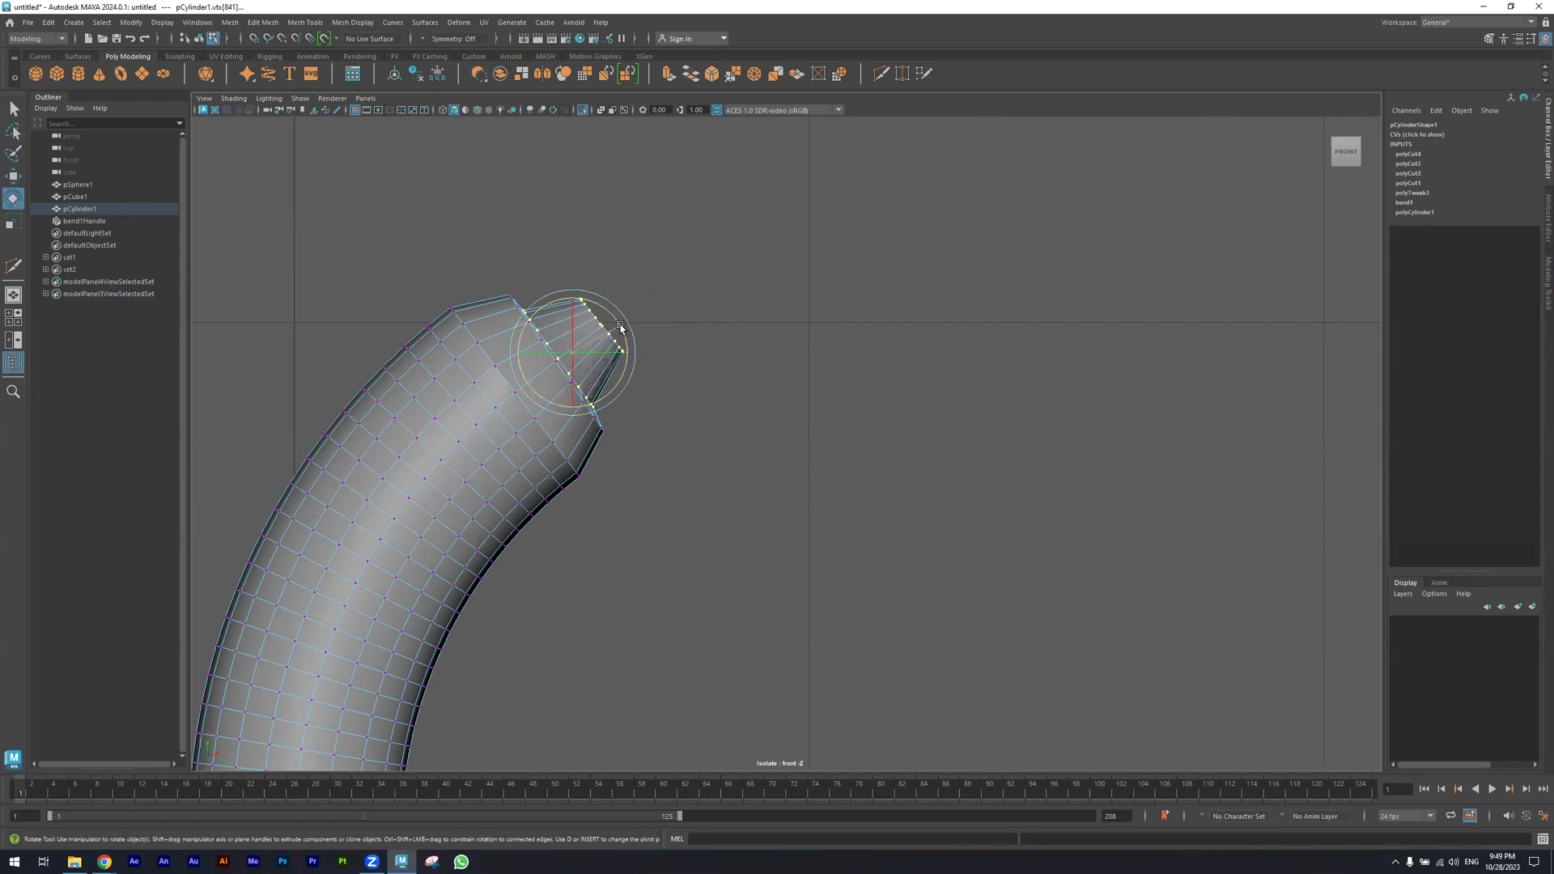
pyautogui.press('w')
pyautogui.moveTo(615, 314); pyautogui.dragTo(611, 315)
pyautogui.scroll(3, 712, 437)
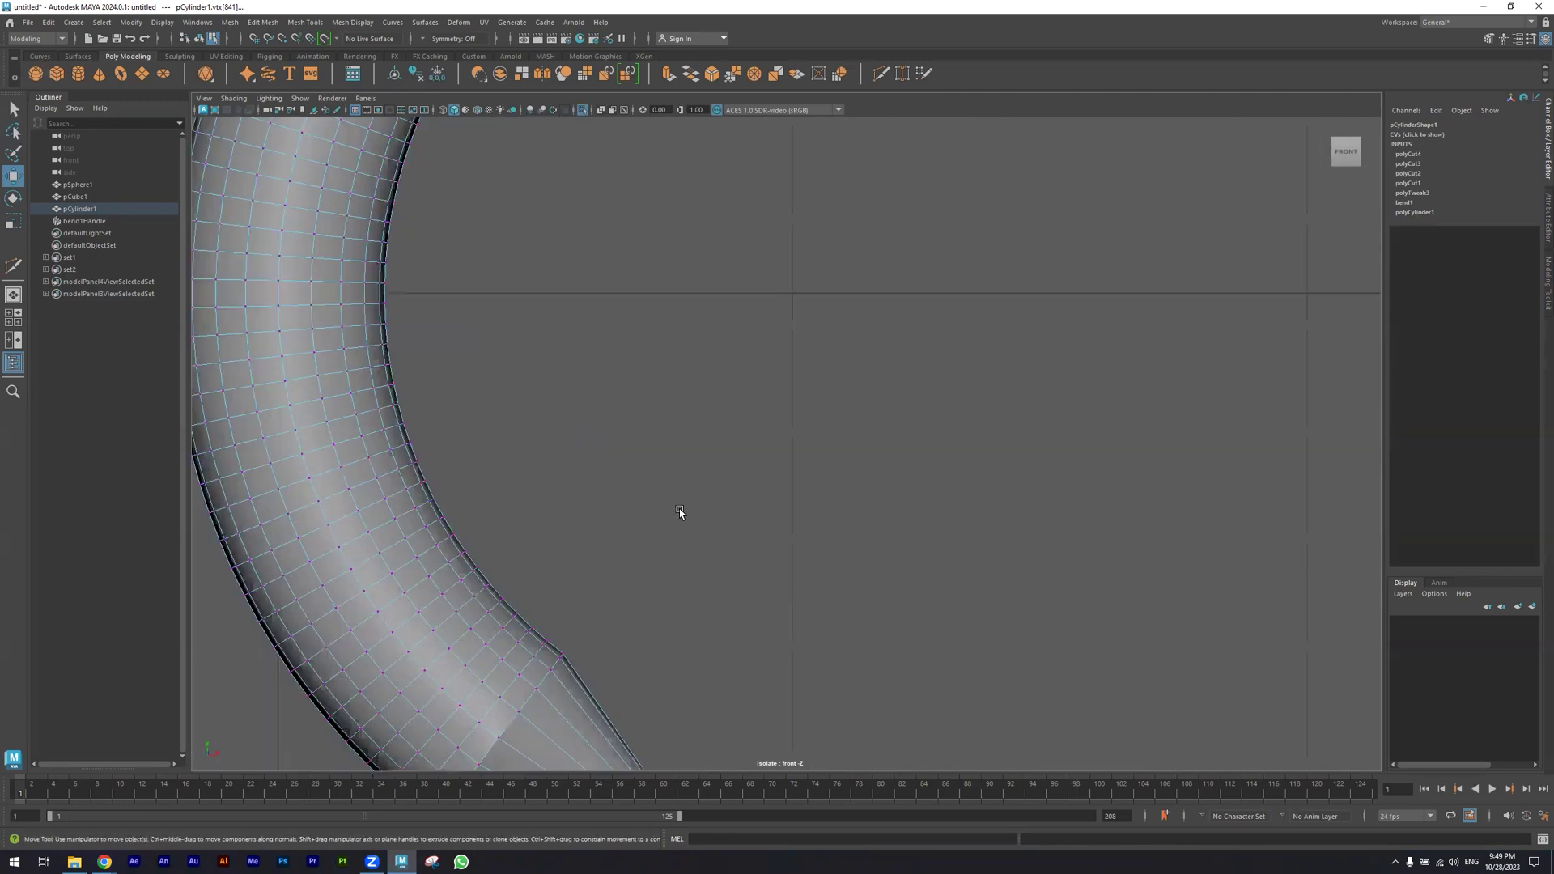
# Select the edge loop where the body meets the lower tip and check the smoothed shape of that end in the perspective view
pyautogui.keyDown('alt'); pyautogui.moveTo(750, 673); pyautogui.dragTo(746, 388, button='middle'); pyautogui.keyUp('alt')
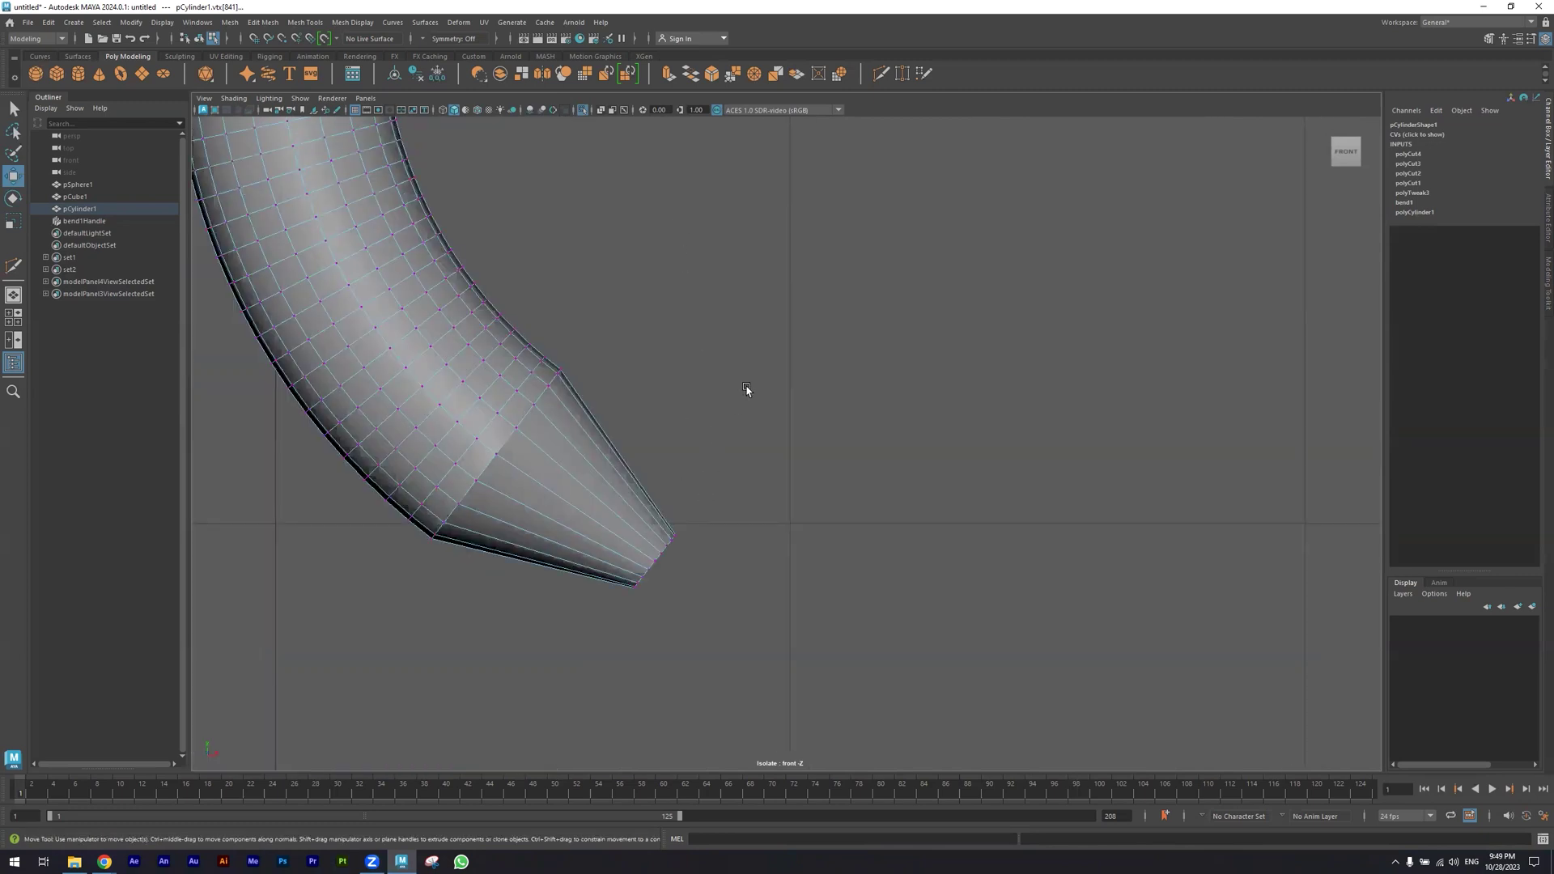
pyautogui.moveTo(510, 426); pyautogui.dragTo(508, 383, button='right')
pyautogui.doubleClick(527, 415)
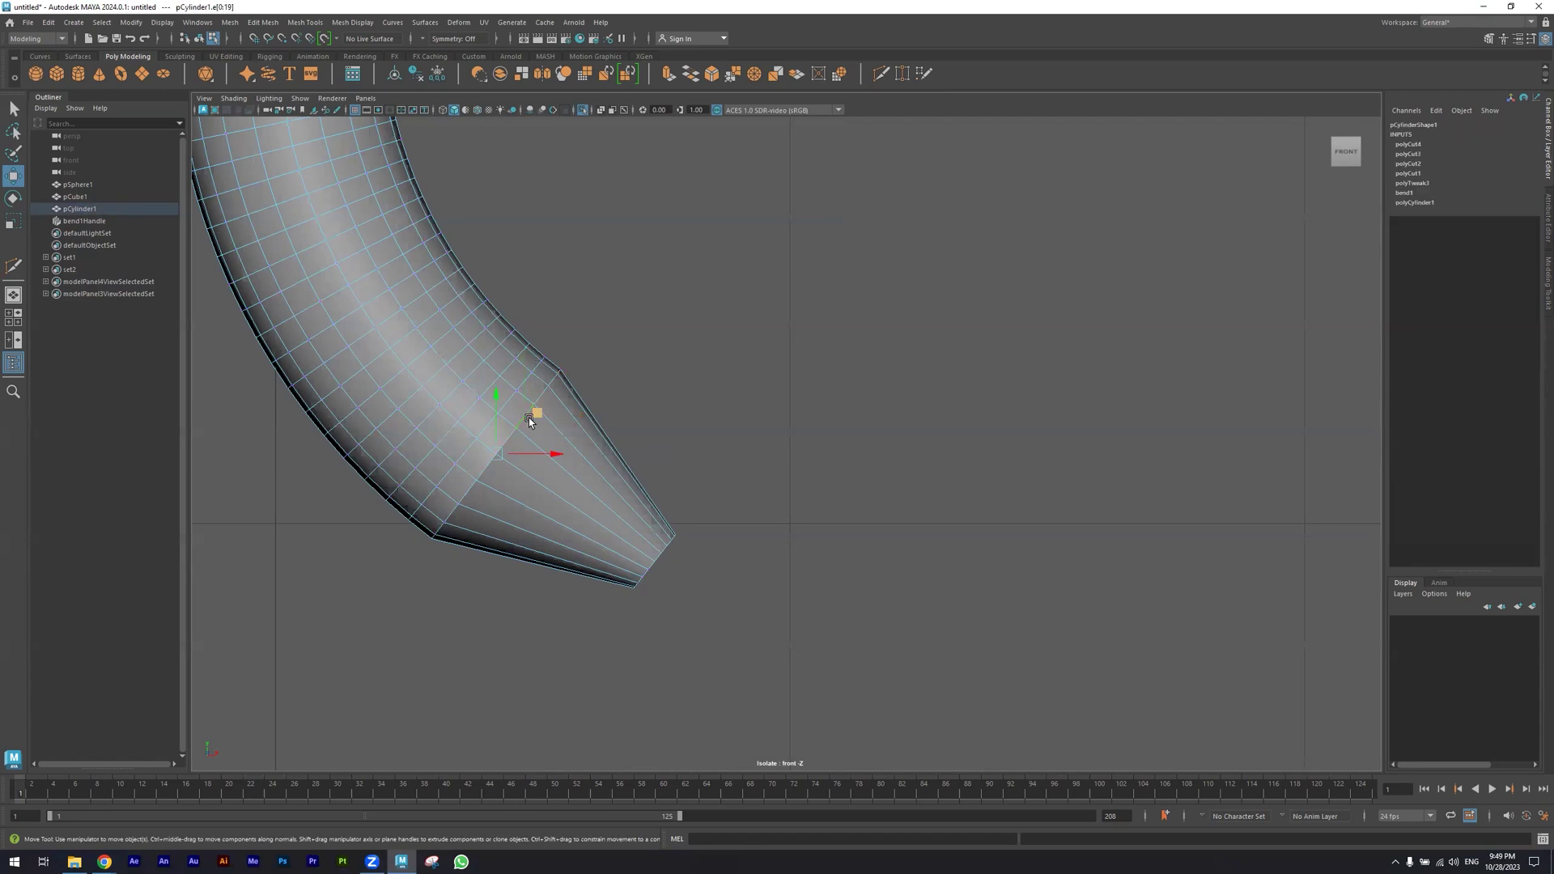
pyautogui.press('space')
pyautogui.press('space')
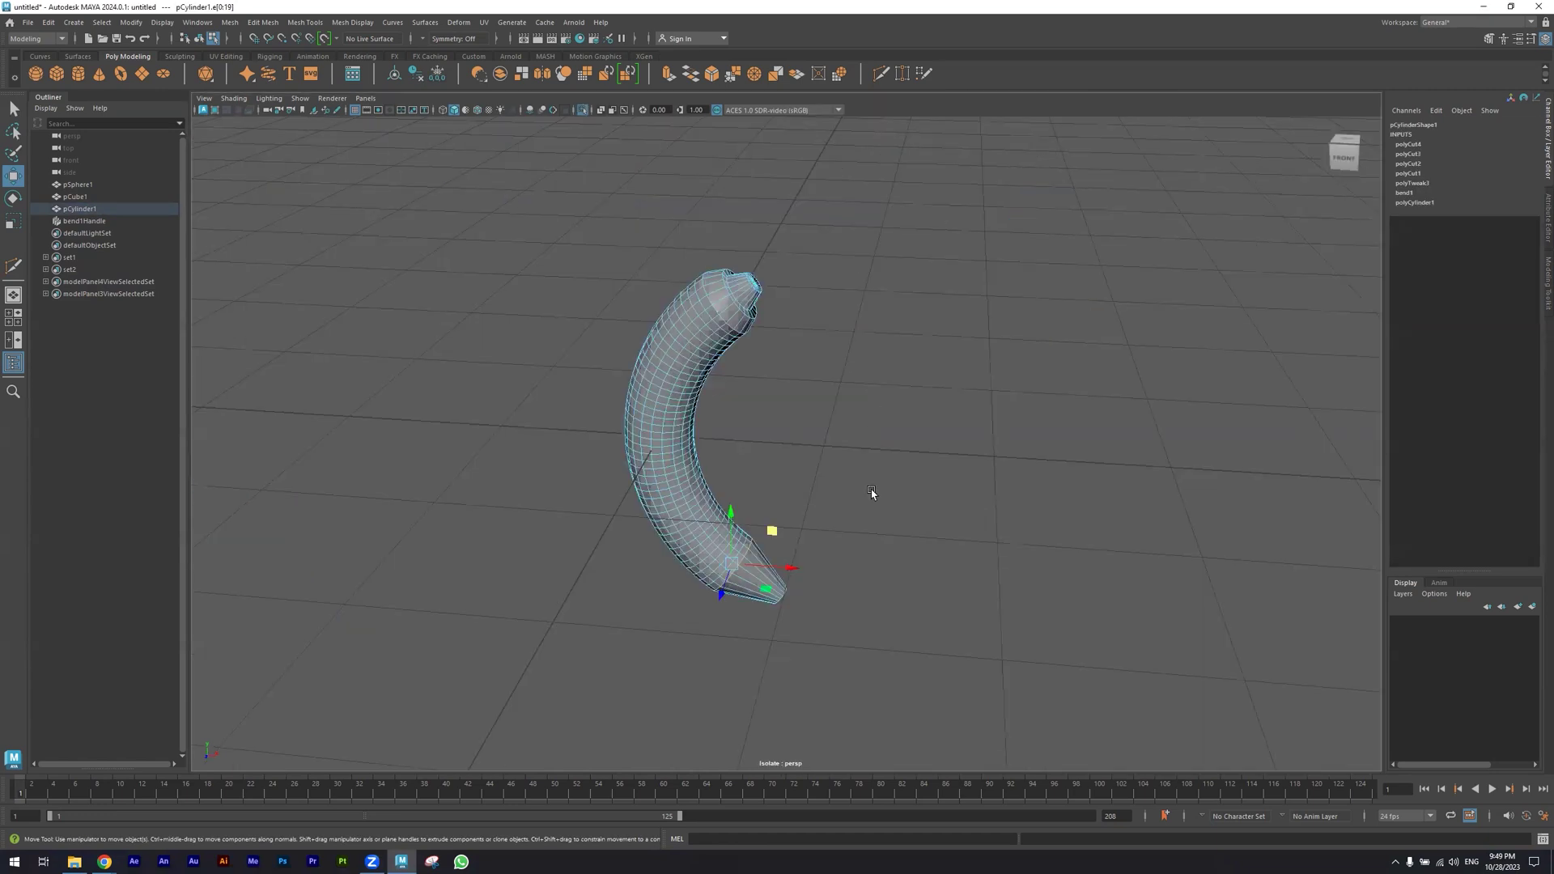
pyautogui.press('f')
pyautogui.scroll(-5, 750, 480)
pyautogui.keyDown('alt'); pyautogui.moveTo(814, 424); pyautogui.dragTo(763, 431); pyautogui.keyUp('alt')
pyautogui.press('e')
pyautogui.press('r')
pyautogui.keyDown('alt'); pyautogui.moveTo(873, 499); pyautogui.dragTo(892, 470); pyautogui.keyUp('alt')
pyautogui.press('3')
pyautogui.press('1')
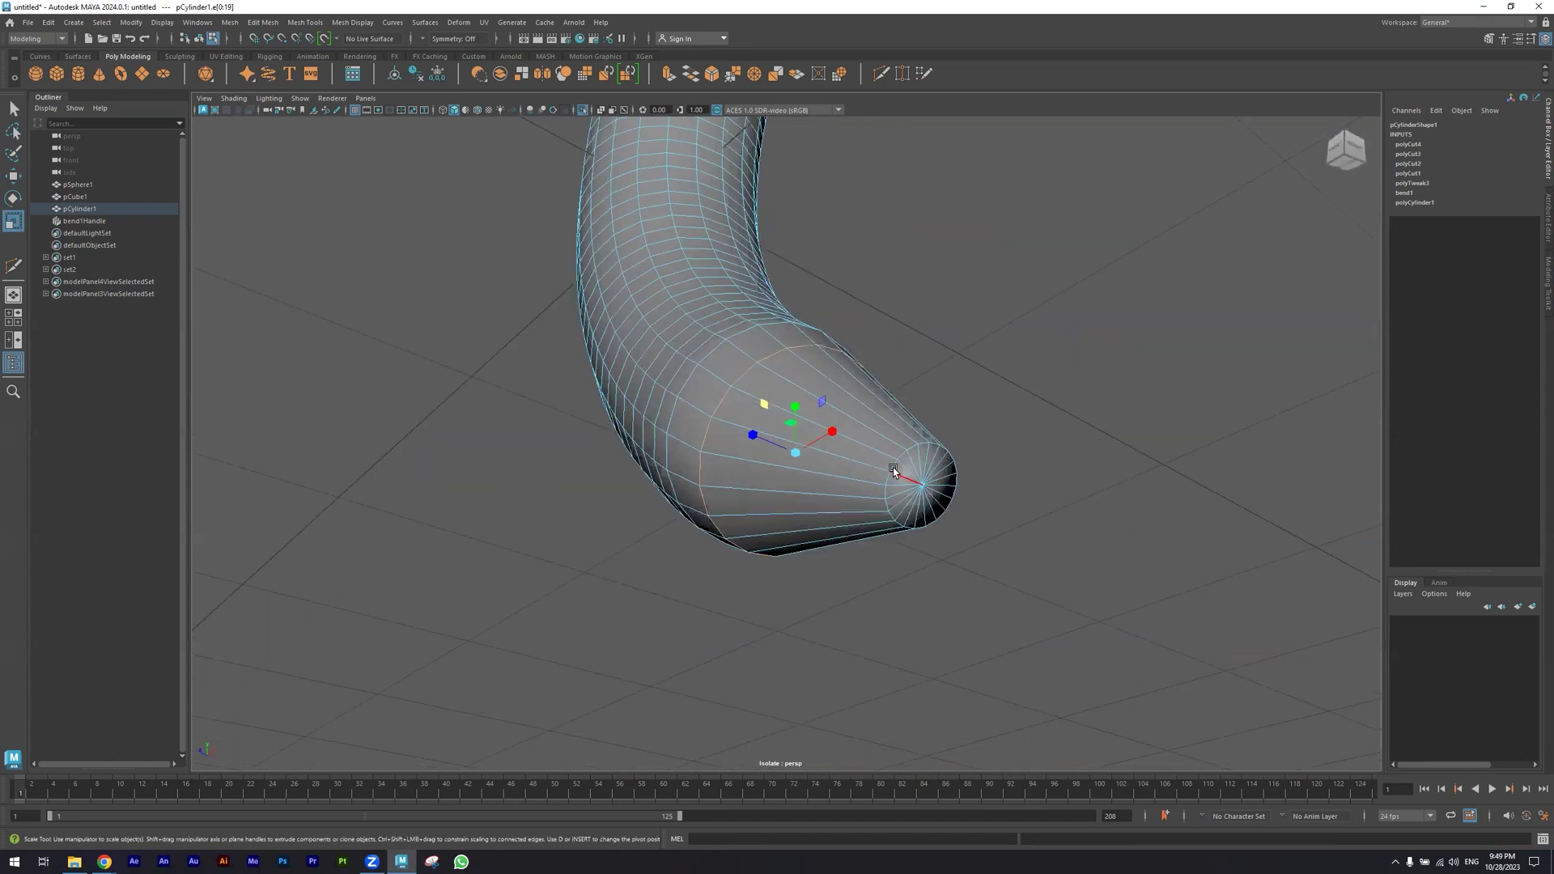
# Bevel the rim edge loop of the lower tip with a fraction of 0.5 and preview the cylinder smoothed in object mode
pyautogui.moveTo(892, 468); pyautogui.dragTo(900, 434, button='right')
pyautogui.click(895, 462)
pyautogui.click(711, 74)
pyautogui.keyDown('alt'); pyautogui.moveTo(680, 228); pyautogui.dragTo(695, 343); pyautogui.keyUp('alt')
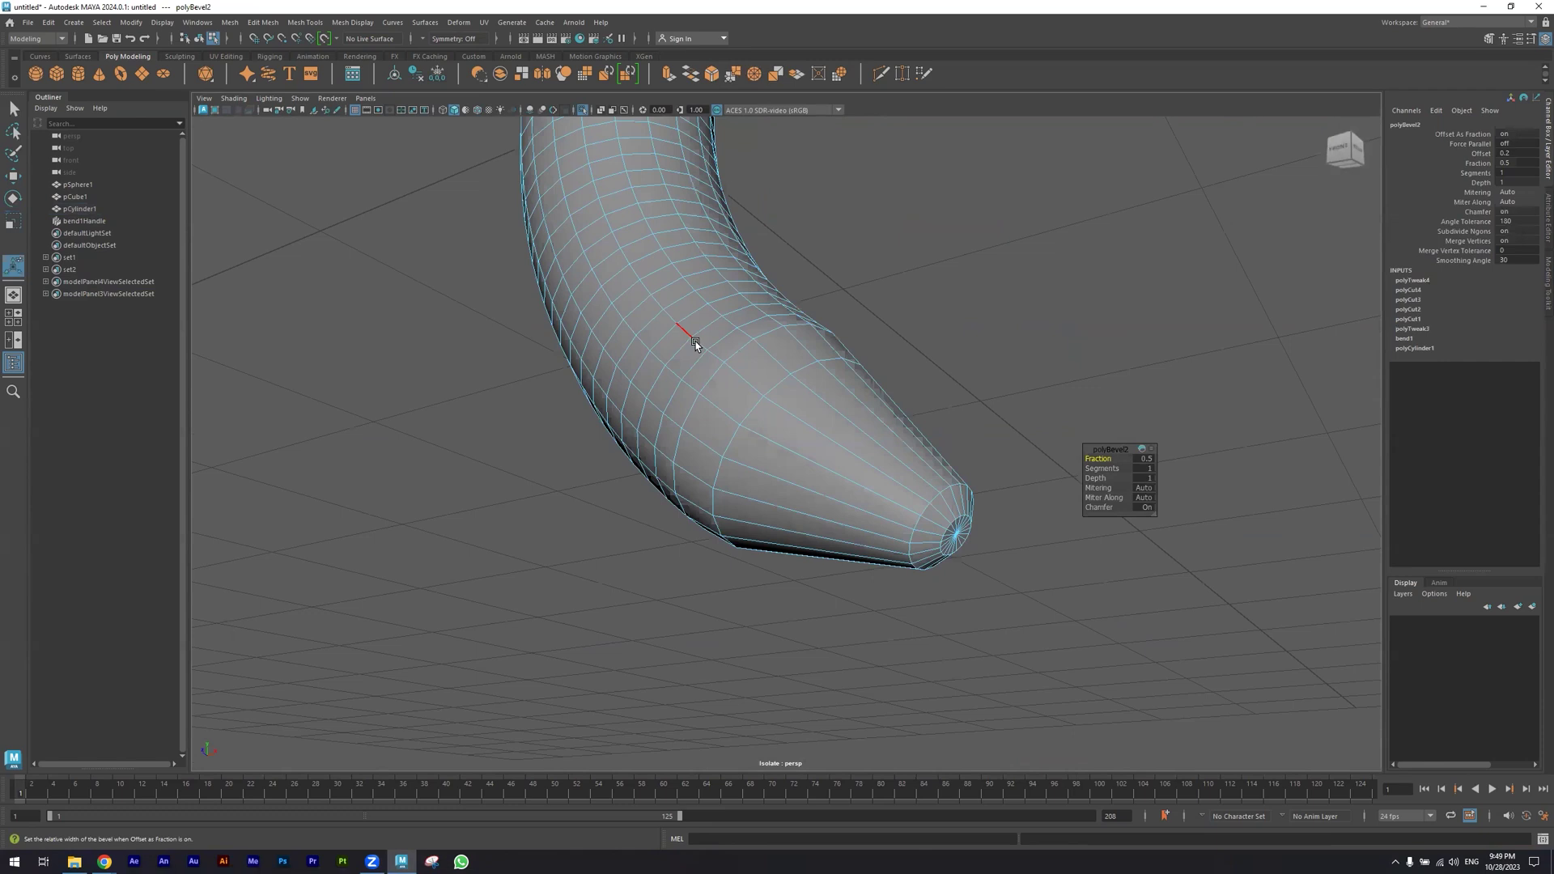
pyautogui.press('q')
pyautogui.moveTo(710, 357); pyautogui.dragTo(760, 324, button='right')
pyautogui.press('3')
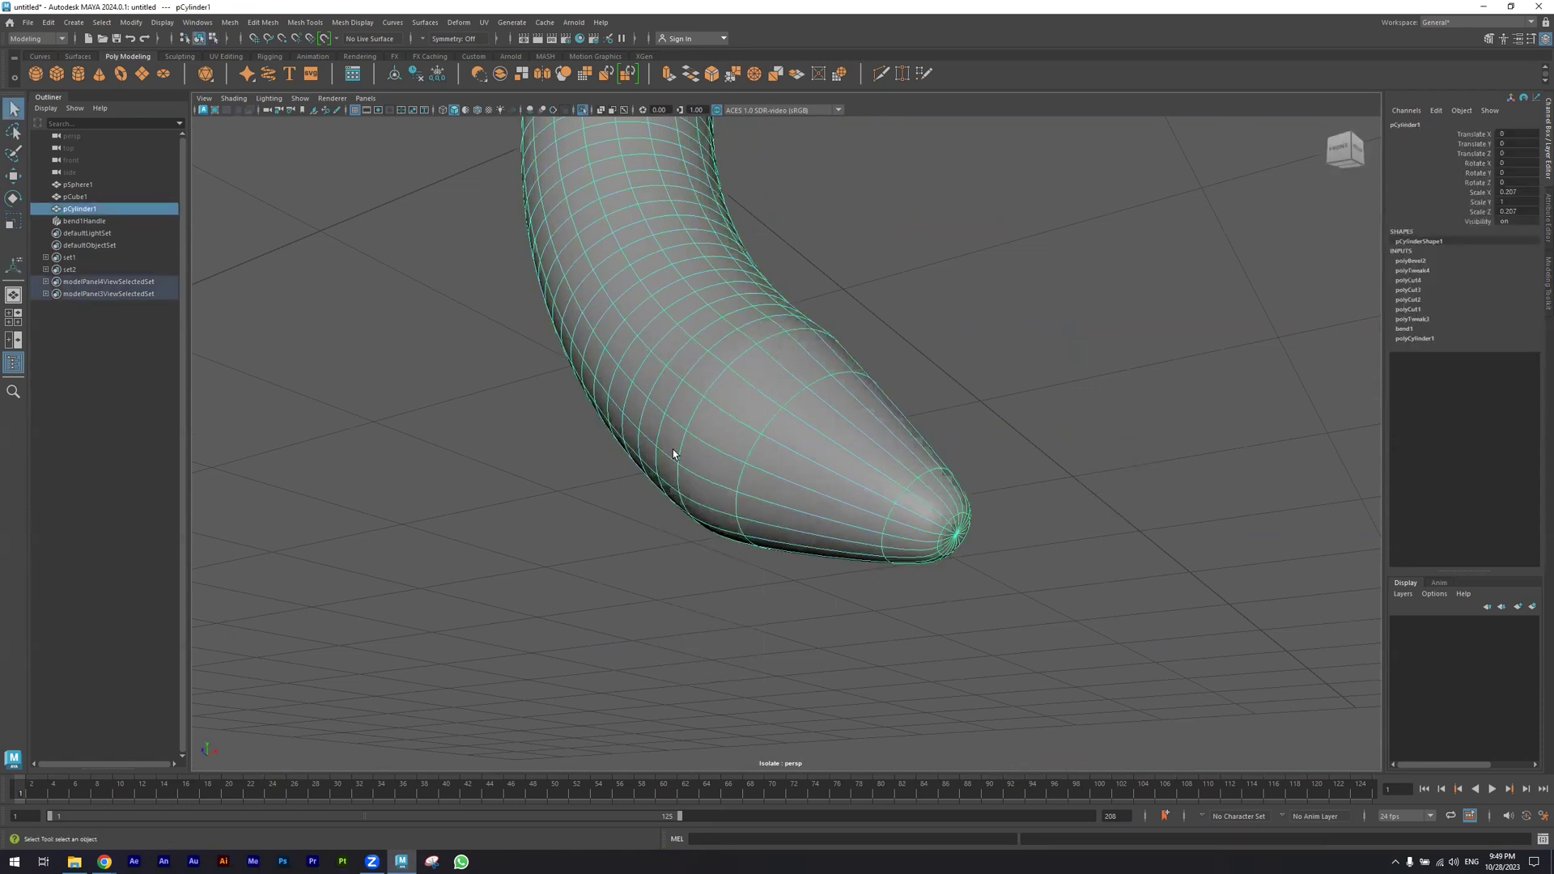
pyautogui.click(463, 457)
pyautogui.keyDown('alt'); pyautogui.moveTo(463, 458); pyautogui.dragTo(621, 461); pyautogui.keyUp('alt')
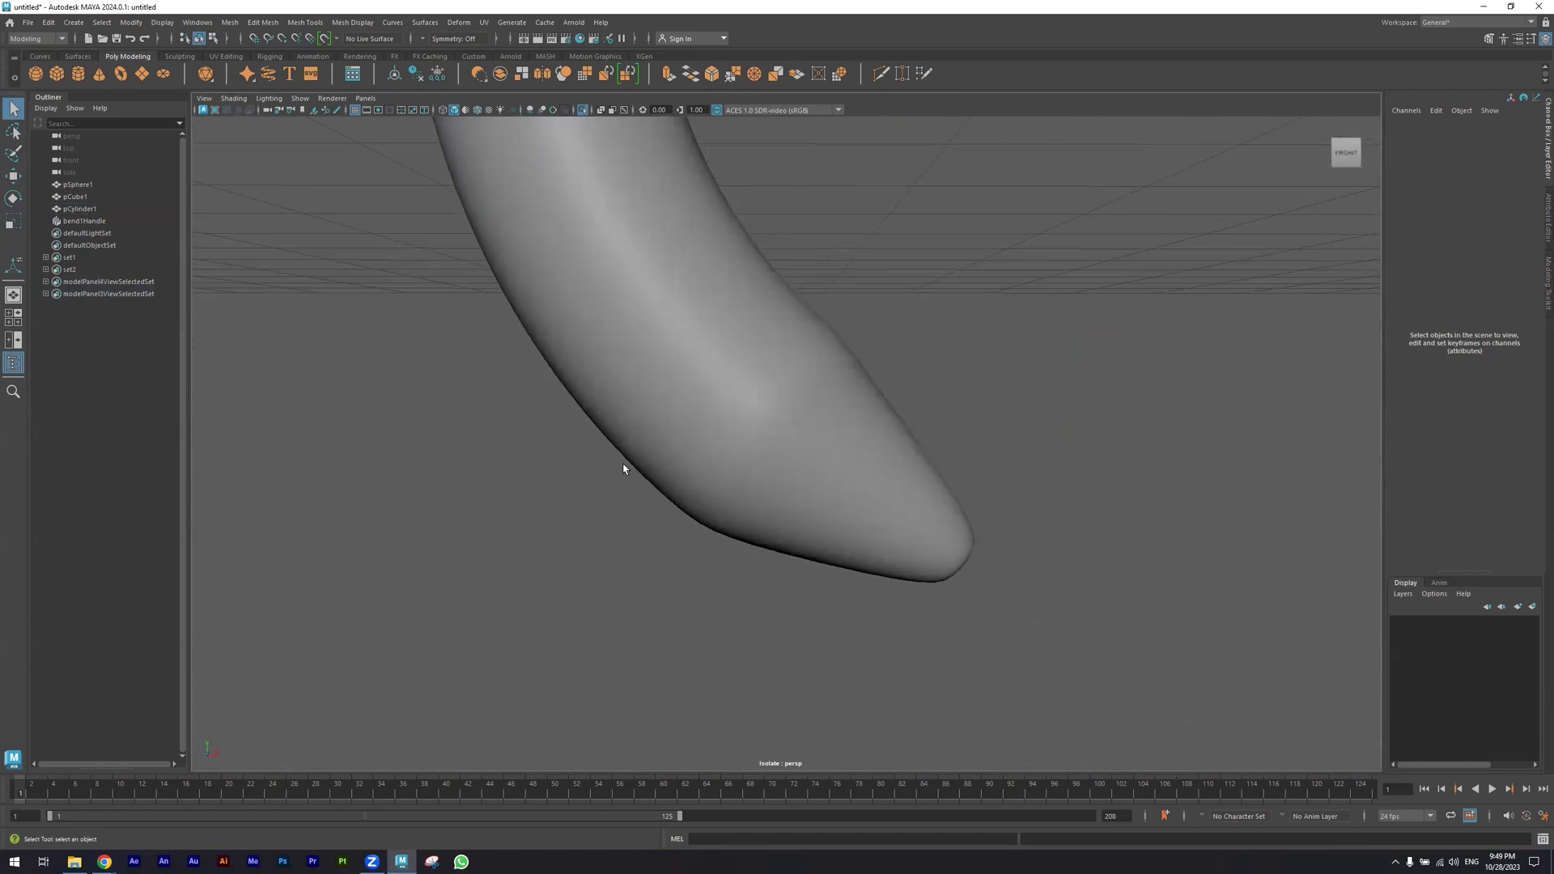
# Select the edge loop where the lower end starts to taper and move it to adjust the curve into the tip
pyautogui.click(805, 457)
pyautogui.keyDown('alt'); pyautogui.moveTo(805, 457); pyautogui.dragTo(629, 386); pyautogui.keyUp('alt')
pyautogui.moveTo(628, 386); pyautogui.dragTo(640, 353, button='right')
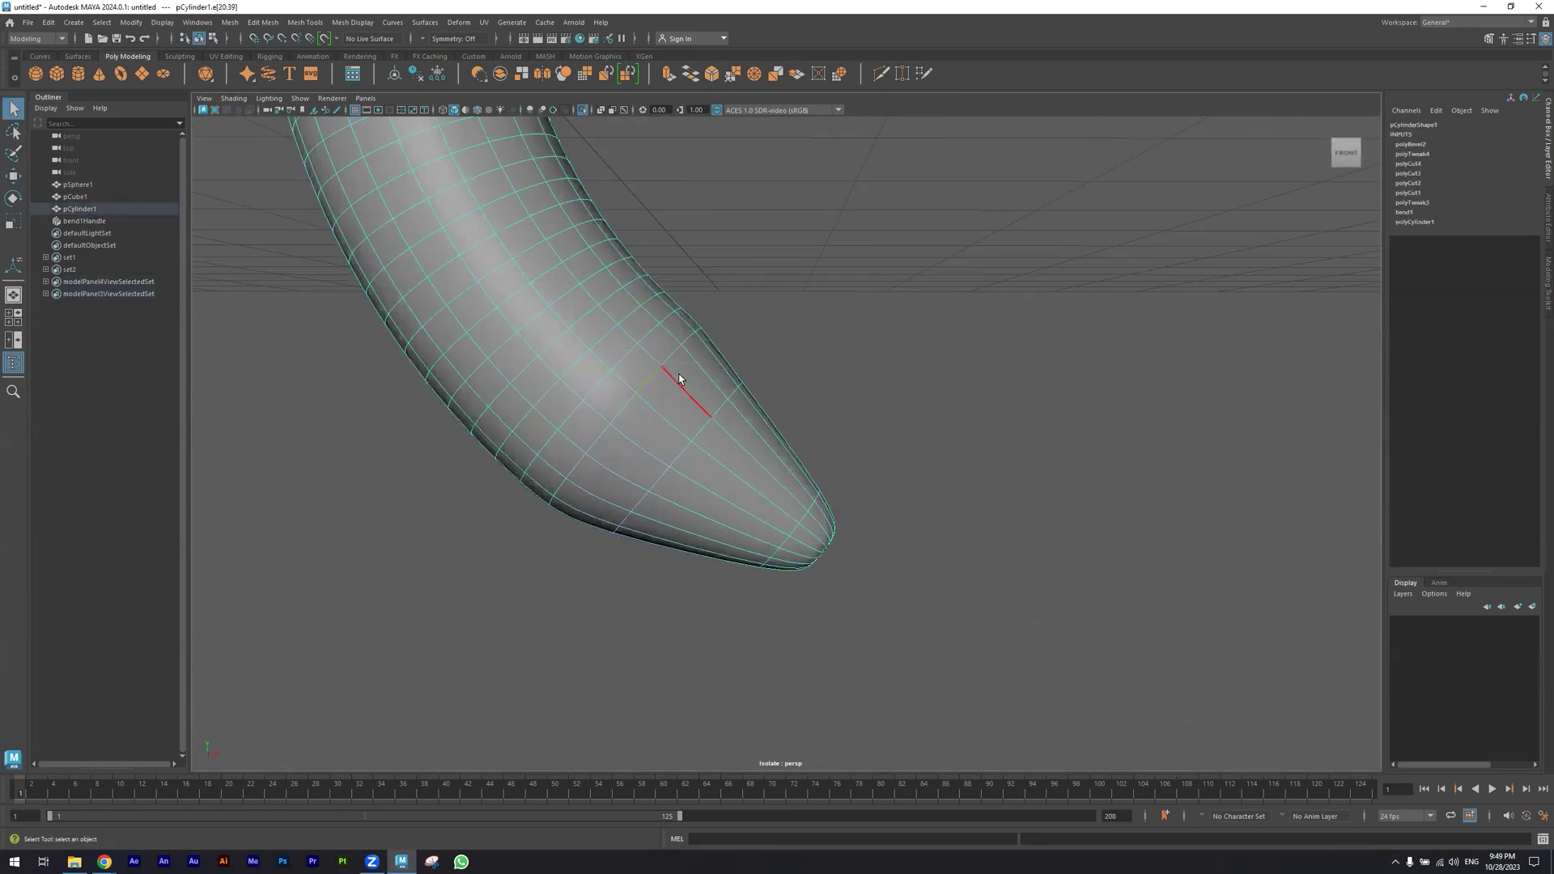
pyautogui.keyDown('alt'); pyautogui.moveTo(664, 416); pyautogui.dragTo(691, 377); pyautogui.keyUp('alt')
pyautogui.click(673, 410)
pyautogui.press('w')
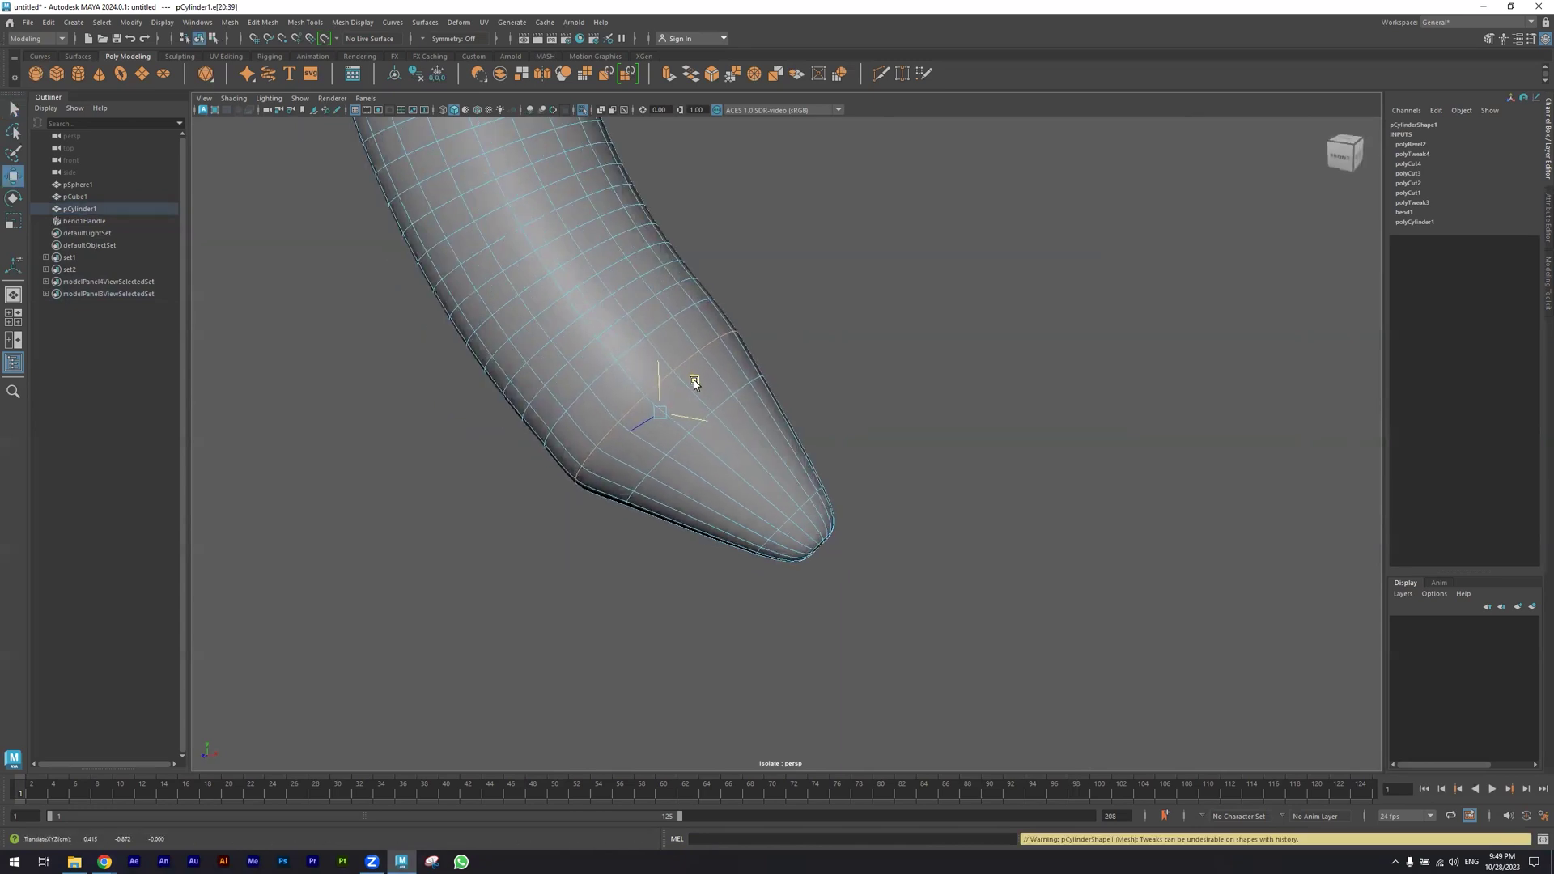
pyautogui.keyDown('alt'); pyautogui.moveTo(773, 438); pyautogui.dragTo(861, 444); pyautogui.keyUp('alt')
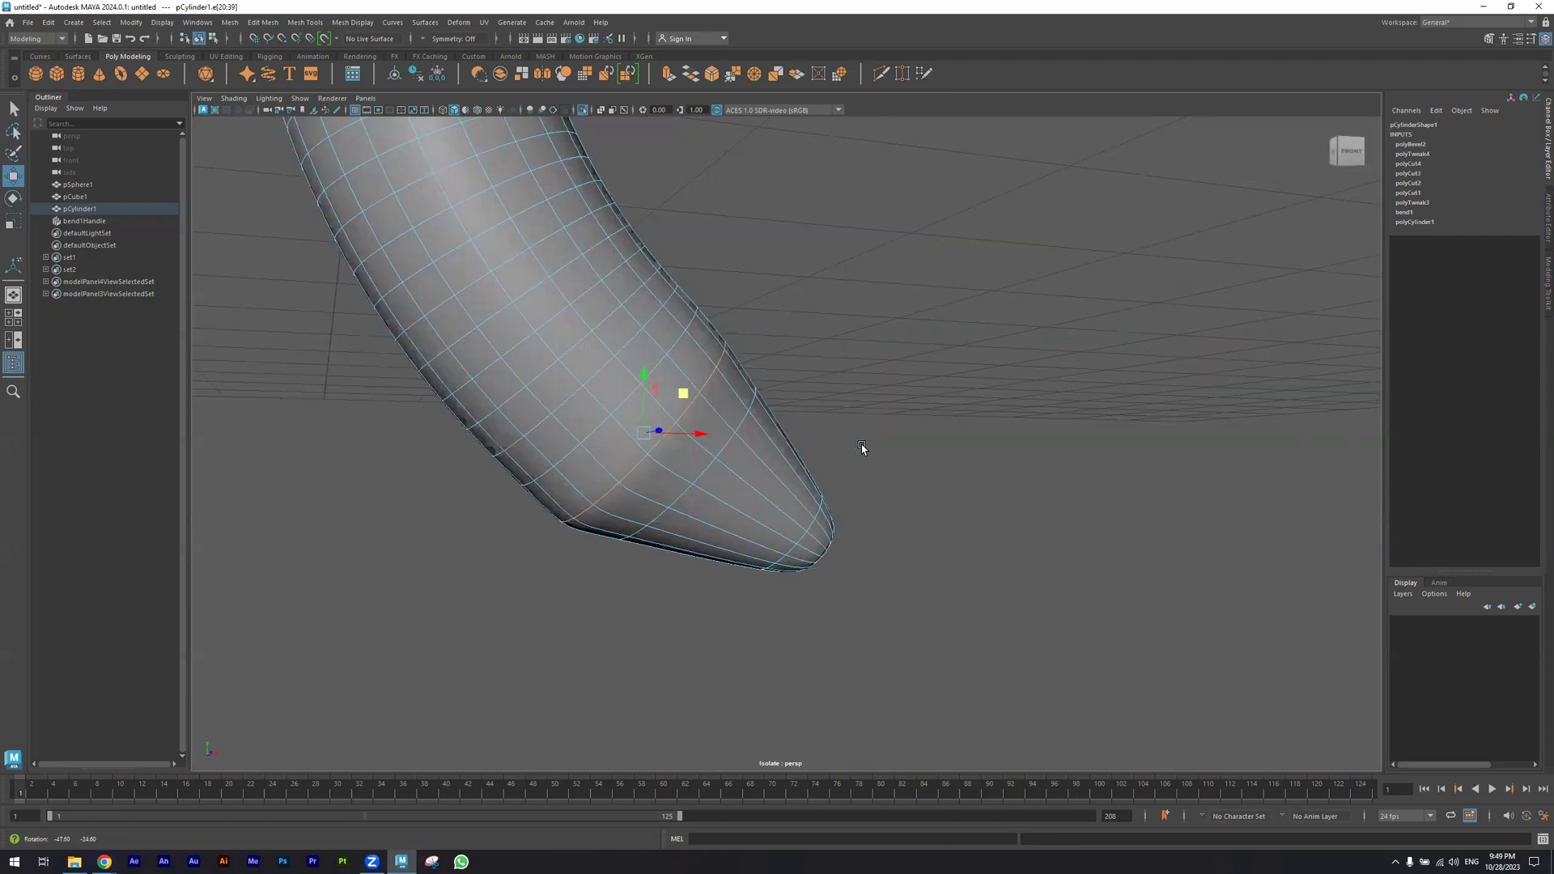
# Reposition the selected taper edge loop and scale it up slightly to round the transition into the lower tip
pyautogui.press('r')
pyautogui.keyDown('alt'); pyautogui.moveTo(755, 458); pyautogui.dragTo(670, 437); pyautogui.keyUp('alt')
pyautogui.moveTo(658, 381)
pyautogui.mouseDown()
pyautogui.moveTo(721, 373)
pyautogui.moveTo(636, 404)
pyautogui.moveTo(678, 405)
pyautogui.moveTo(686, 386)
pyautogui.mouseUp()
pyautogui.press('w')
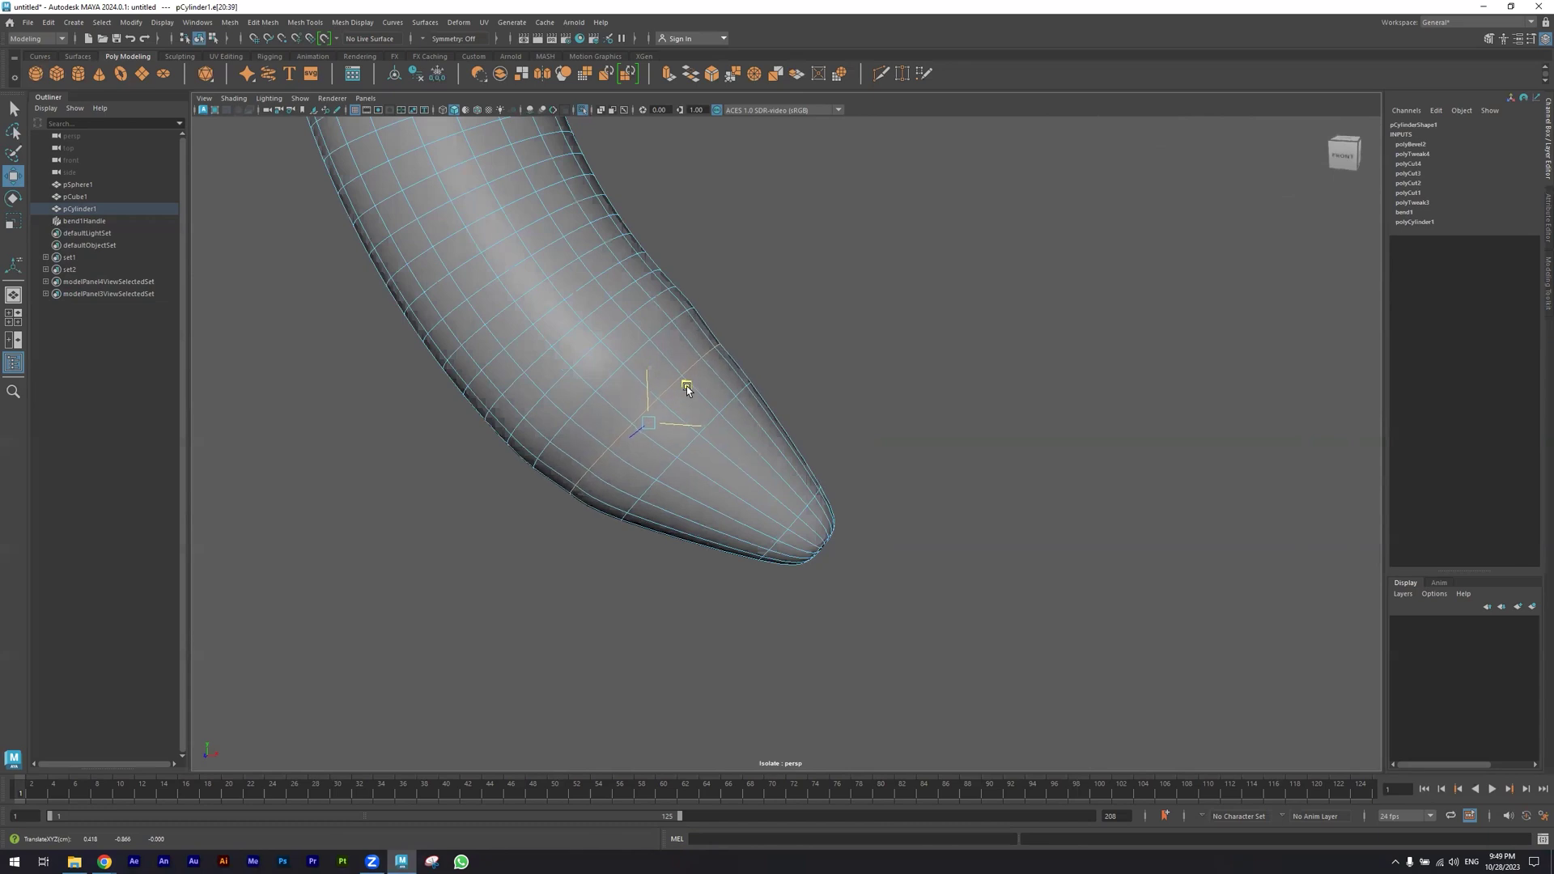
pyautogui.press('r')
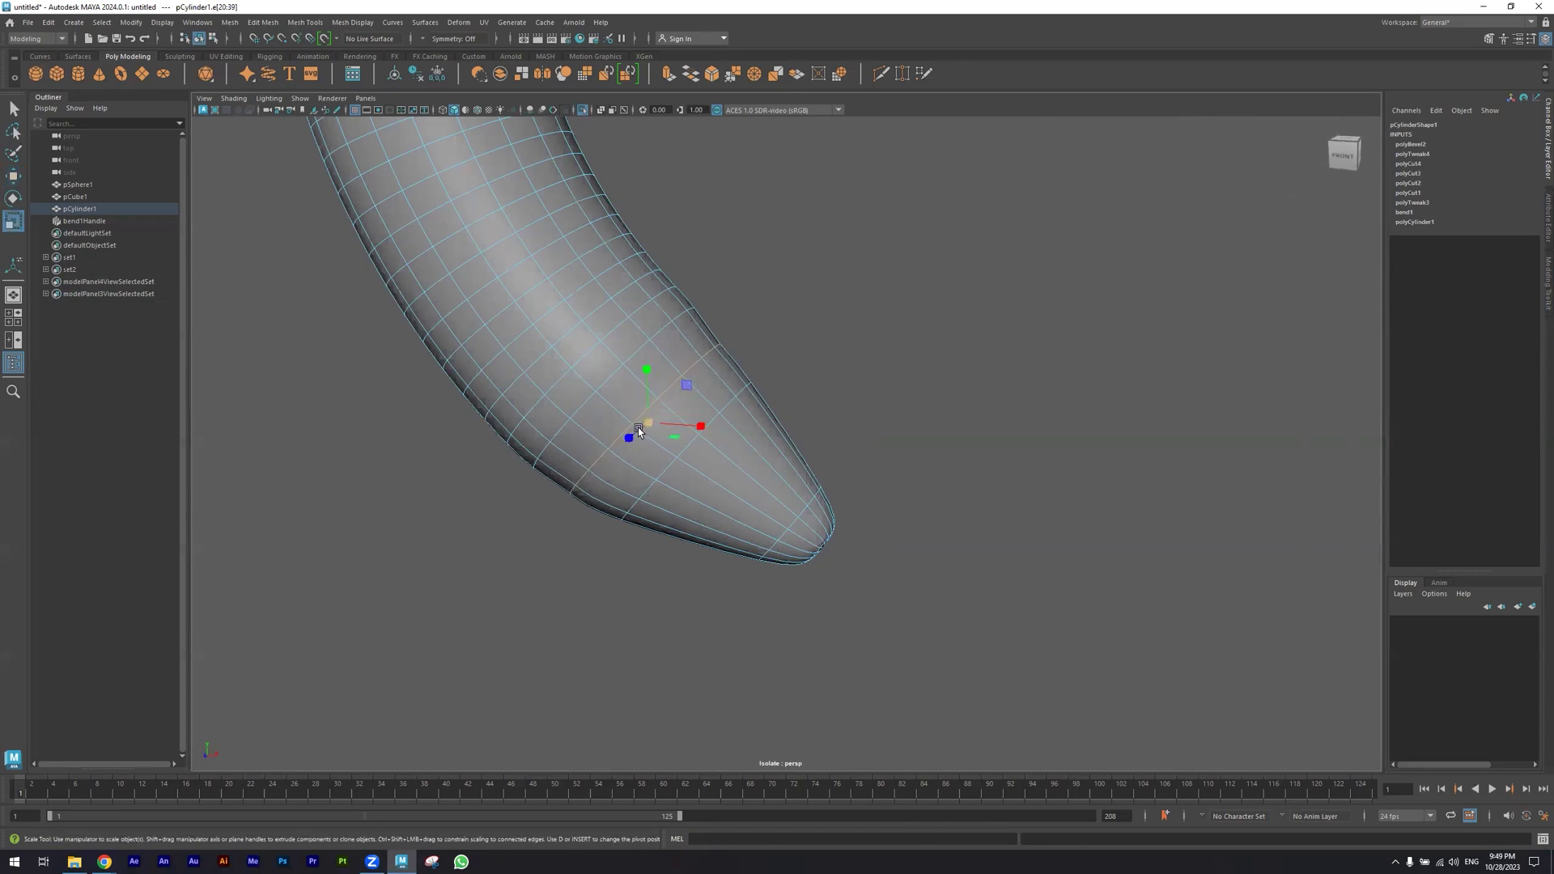
pyautogui.moveTo(630, 435); pyautogui.dragTo(634, 429)
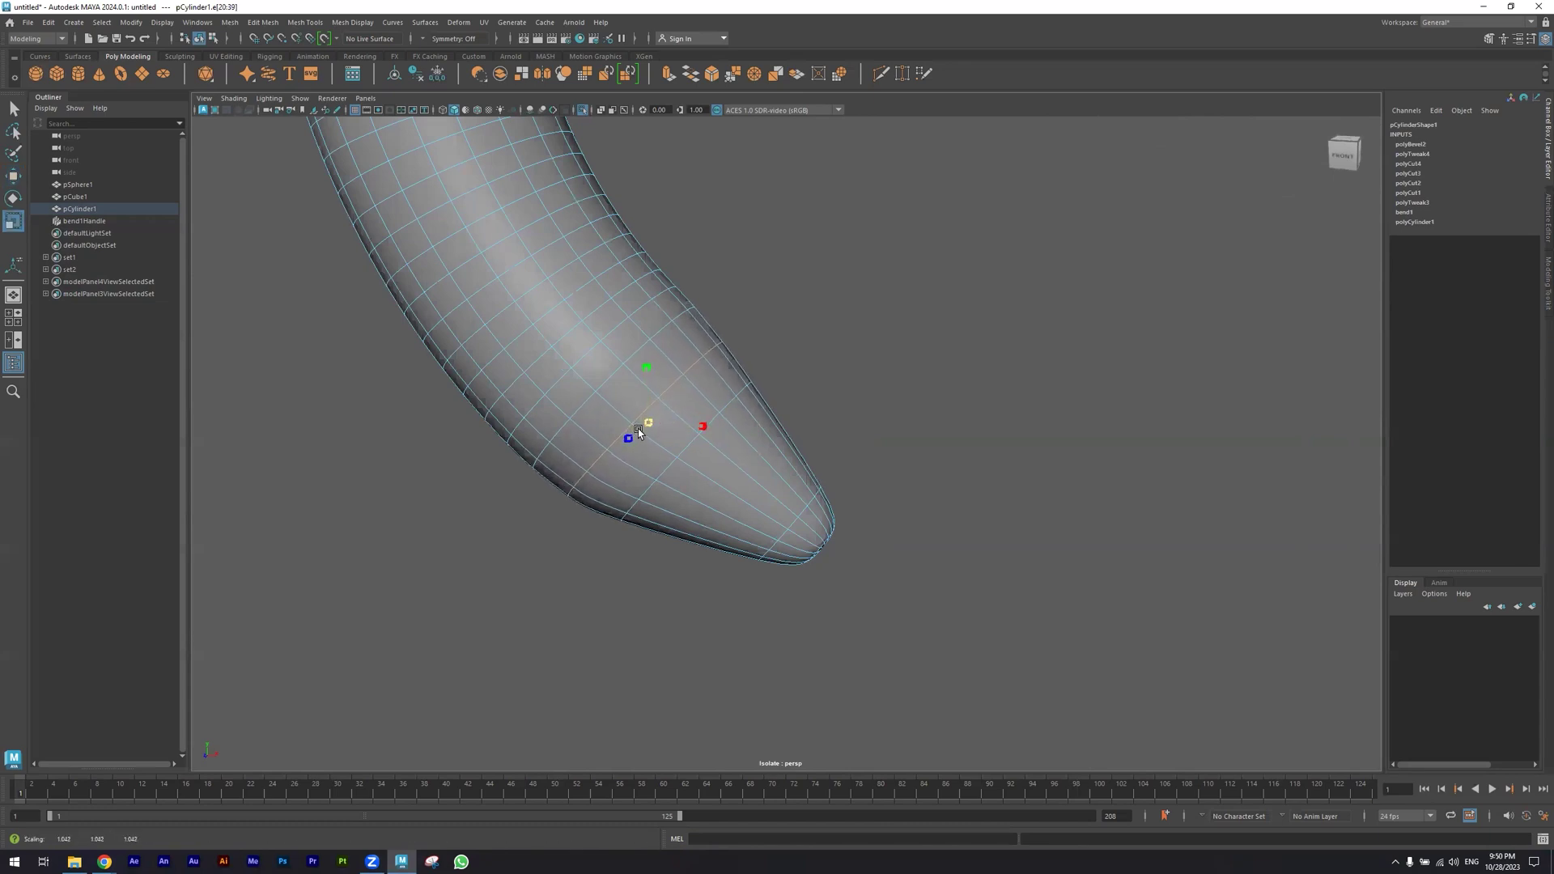
pyautogui.keyDown('alt'); pyautogui.moveTo(776, 432); pyautogui.dragTo(679, 447); pyautogui.keyUp('alt')
pyautogui.press('3')
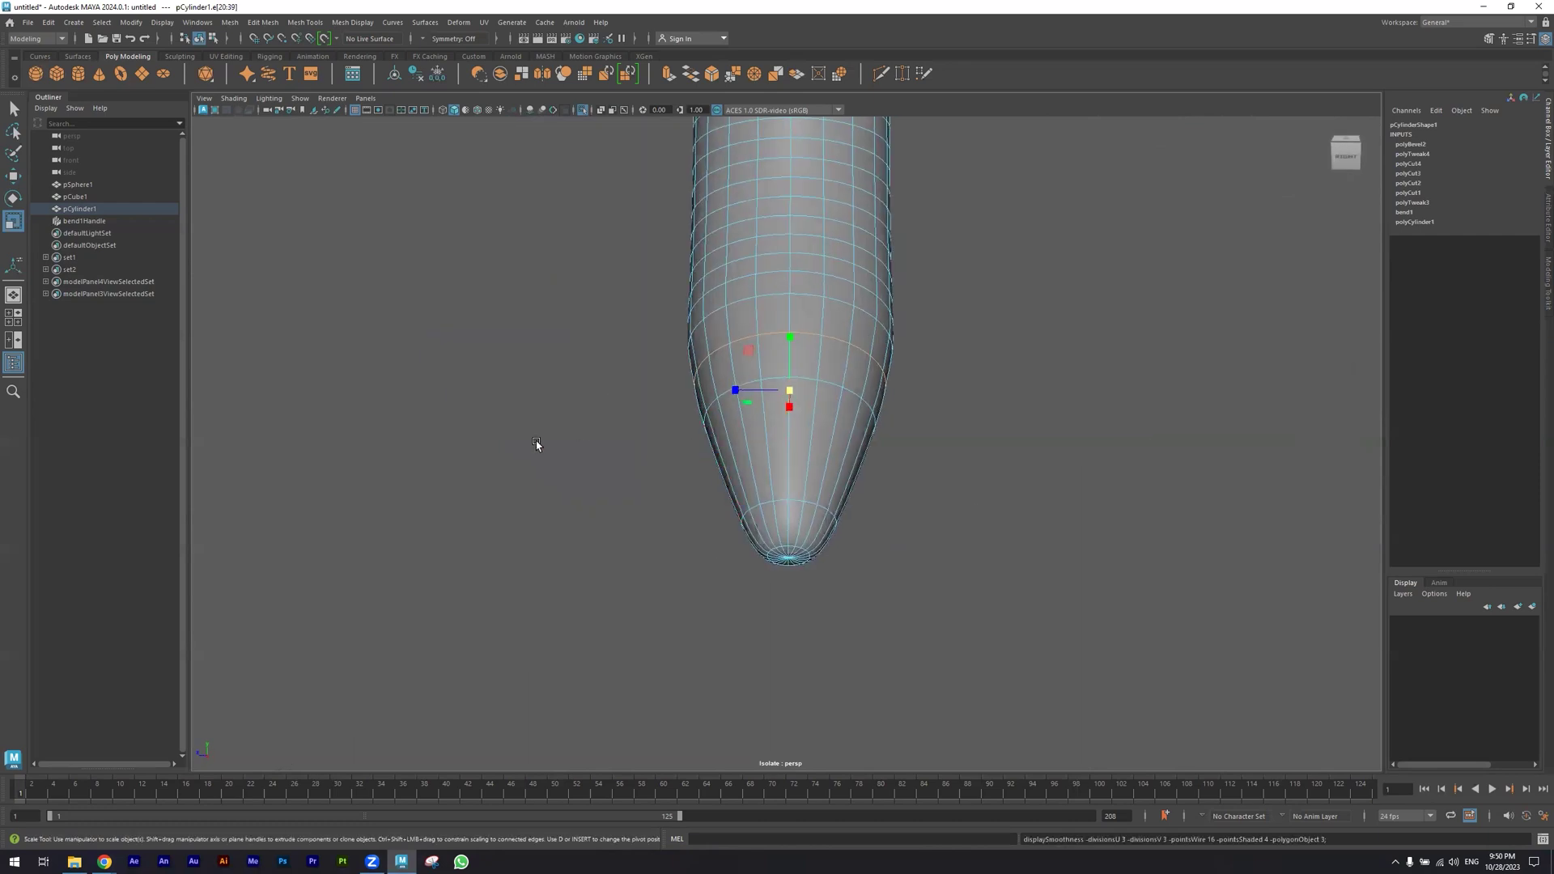
pyautogui.keyDown('alt'); pyautogui.moveTo(537, 445); pyautogui.dragTo(531, 451); pyautogui.keyUp('alt')
pyautogui.click(444, 449)
# Examine the smoothed body and its upper end in object mode and restore the unsmoothed display
pyautogui.moveTo(706, 386); pyautogui.dragTo(817, 322, button='right')
pyautogui.keyDown('alt'); pyautogui.moveTo(937, 489); pyautogui.dragTo(524, 405, button='right'); pyautogui.keyUp('alt')
pyautogui.keyDown('alt'); pyautogui.moveTo(576, 332); pyautogui.dragTo(586, 586, button='middle'); pyautogui.keyUp('alt')
pyautogui.keyDown('alt'); pyautogui.moveTo(651, 372); pyautogui.dragTo(661, 404, button='middle'); pyautogui.keyUp('alt')
pyautogui.keyDown('alt'); pyautogui.moveTo(661, 408); pyautogui.dragTo(766, 354); pyautogui.keyUp('alt')
pyautogui.keyDown('alt'); pyautogui.moveTo(645, 305); pyautogui.dragTo(448, 493, button='middle'); pyautogui.keyUp('alt')
pyautogui.keyDown('alt'); pyautogui.moveTo(448, 493); pyautogui.dragTo(666, 523, button='right'); pyautogui.keyUp('alt')
pyautogui.keyDown('alt'); pyautogui.moveTo(397, 470); pyautogui.dragTo(462, 364, button='middle'); pyautogui.keyUp('alt')
pyautogui.click(508, 422)
pyautogui.press('1')
pyautogui.keyDown('alt'); pyautogui.moveTo(555, 415); pyautogui.dragTo(570, 413, button='right'); pyautogui.keyUp('alt')
pyautogui.keyDown('alt'); pyautogui.moveTo(569, 414); pyautogui.dragTo(552, 569, button='middle'); pyautogui.keyUp('alt')
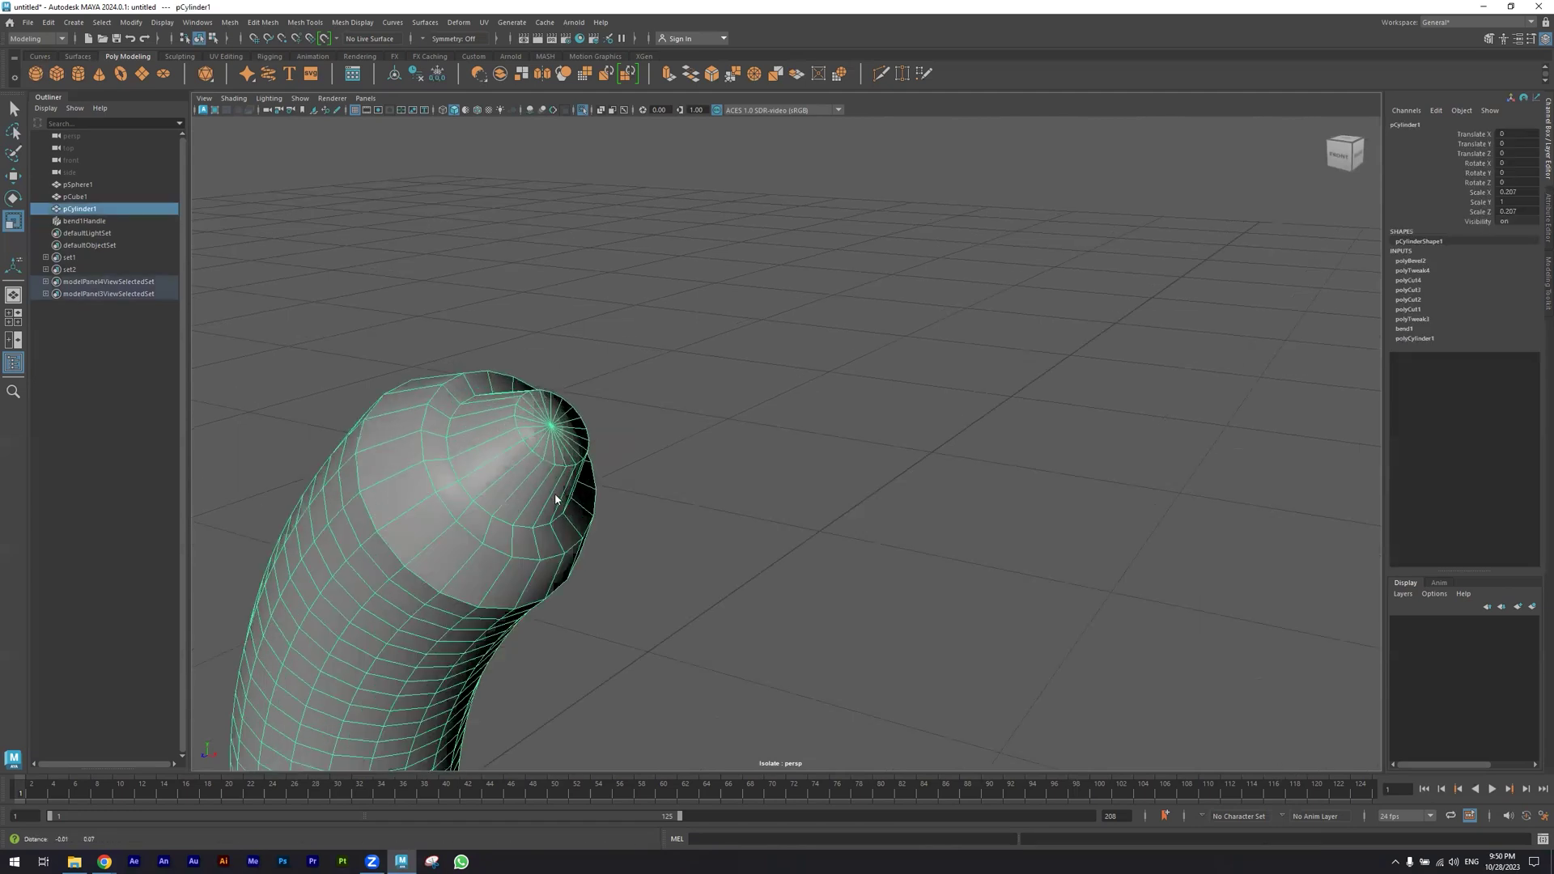
# Select only the cap faces at the upper tip, excluding the surrounding side faces
pyautogui.rightClick(555, 495)
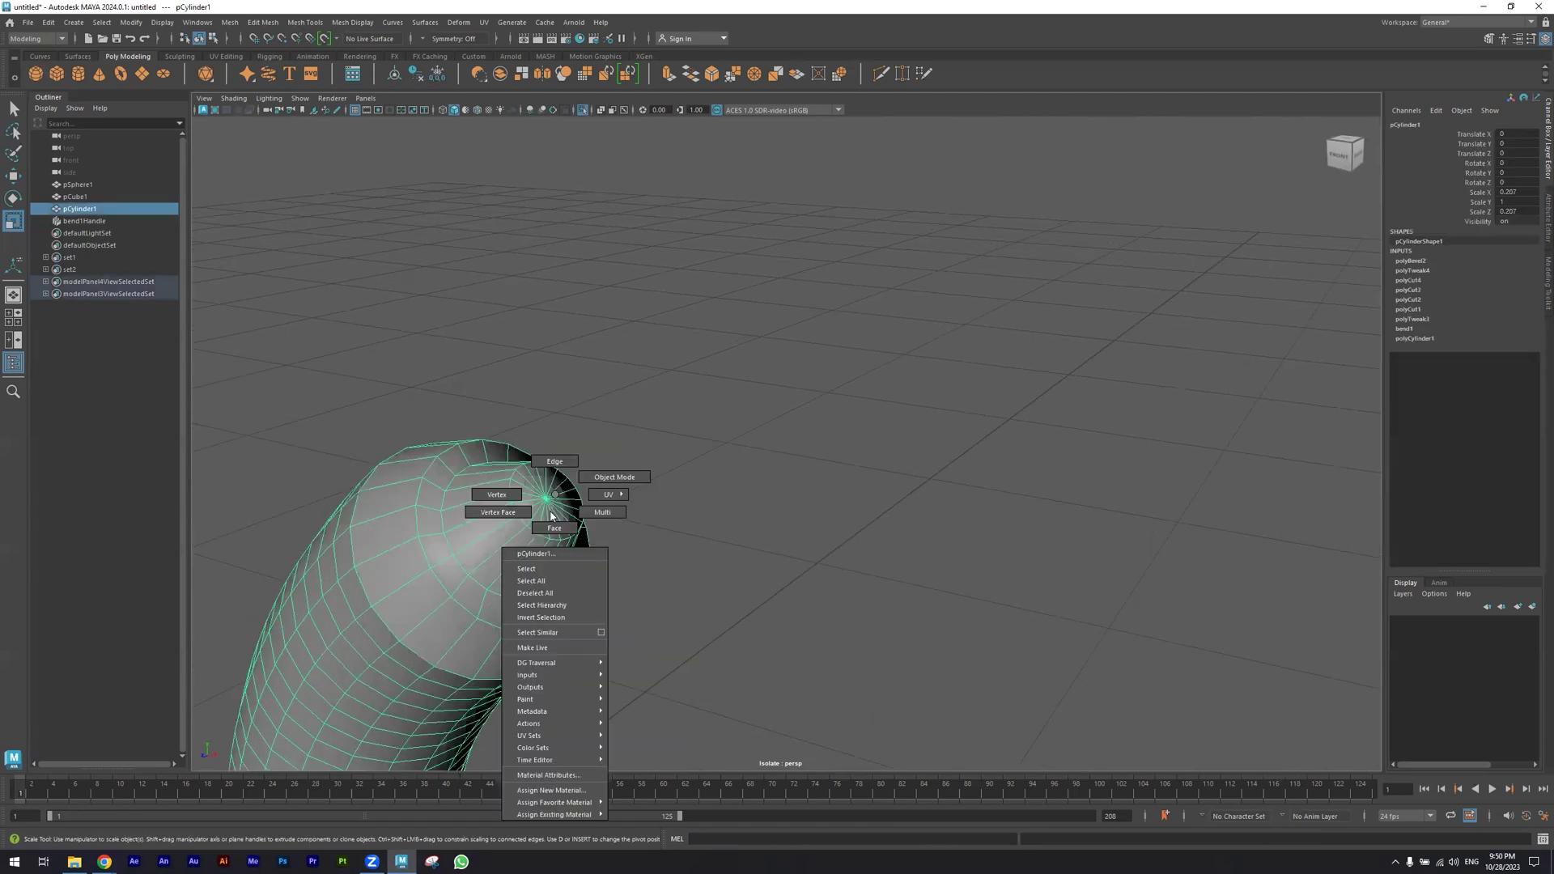
pyautogui.click(551, 530)
pyautogui.keyDown('alt'); pyautogui.moveTo(521, 529); pyautogui.dragTo(570, 519); pyautogui.keyUp('alt')
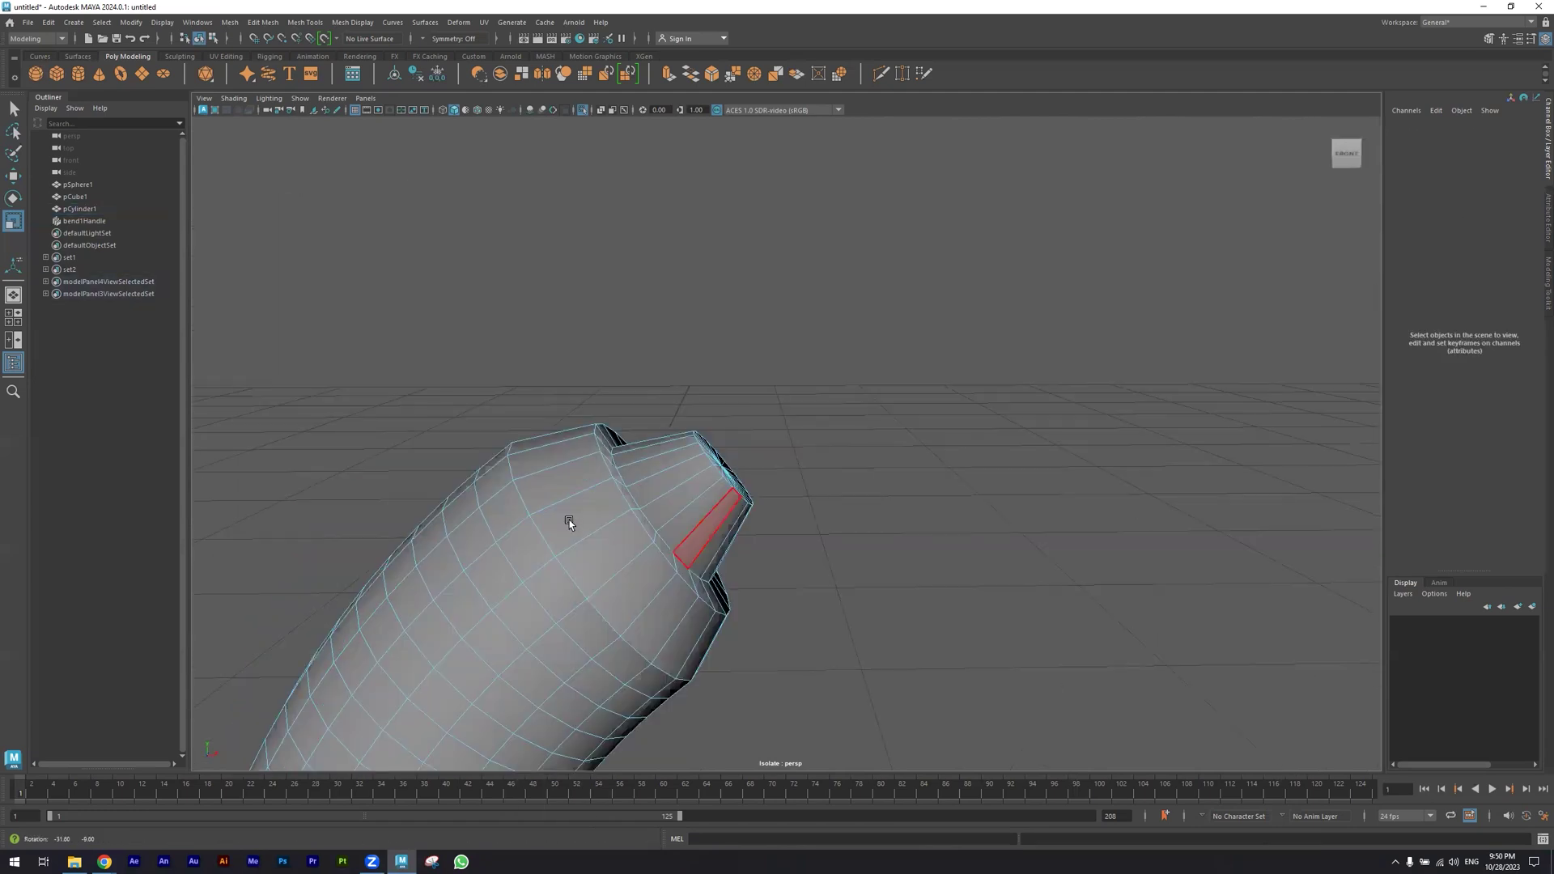
pyautogui.keyDown('alt'); pyautogui.moveTo(770, 434); pyautogui.dragTo(761, 416); pyautogui.keyUp('alt')
pyautogui.moveTo(820, 328); pyautogui.dragTo(672, 479)
pyautogui.keyDown('ctrl'); pyautogui.moveTo(735, 534); pyautogui.dragTo(411, 471); pyautogui.keyUp('ctrl')
# Extrude the selected cap faces outward about 0.19 along their local Z axis to form a stem
pyautogui.keyDown('alt'); pyautogui.moveTo(557, 480); pyautogui.dragTo(657, 147); pyautogui.keyUp('alt')
pyautogui.click(668, 73)
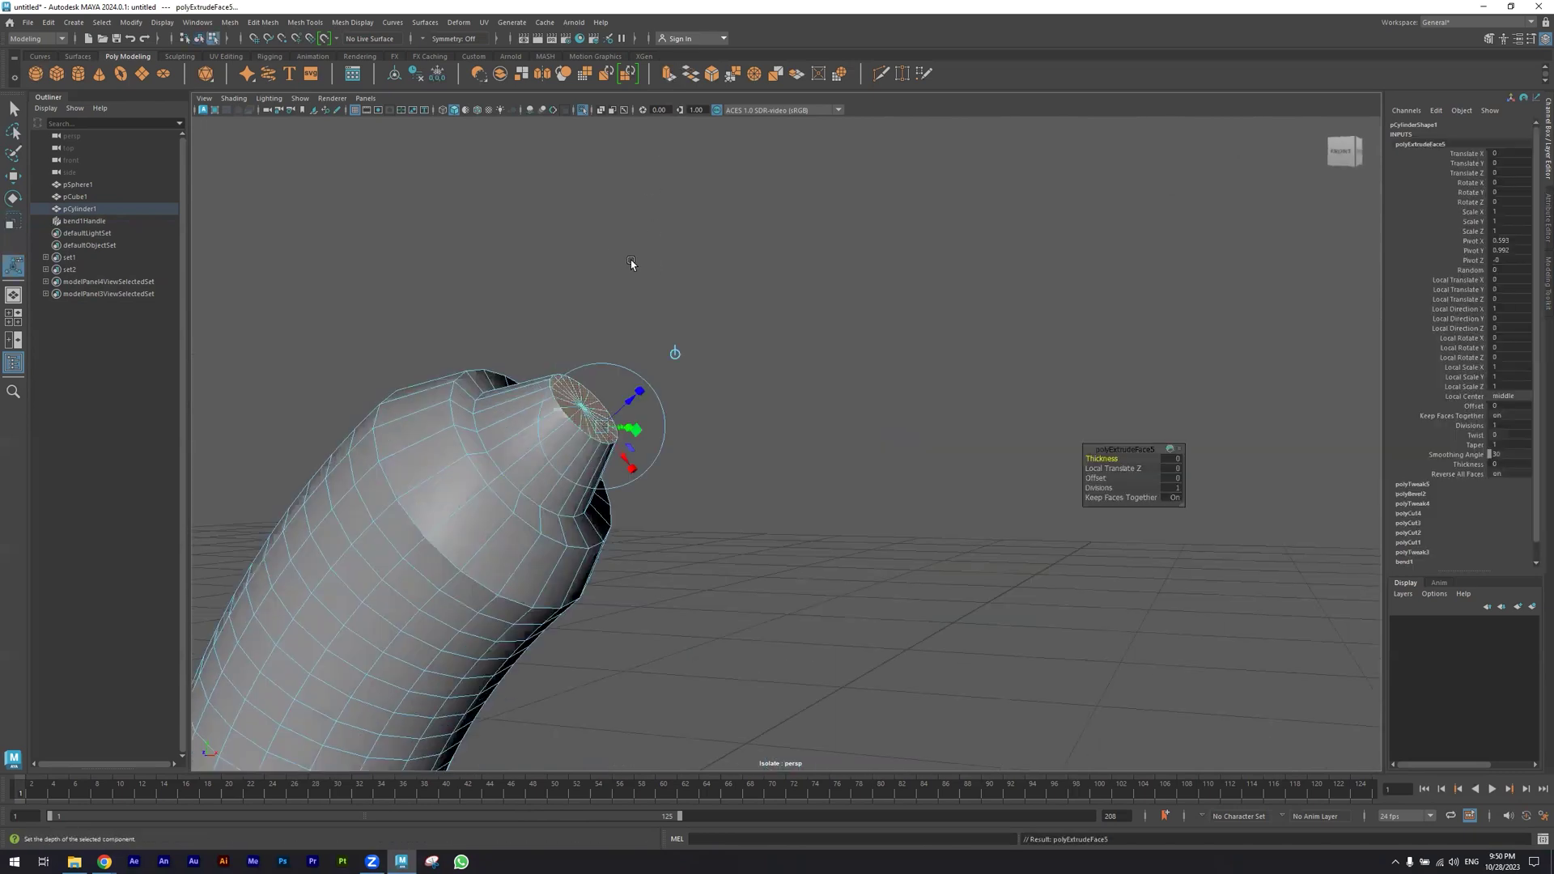
pyautogui.moveTo(615, 398); pyautogui.dragTo(721, 323)
pyautogui.keyDown('alt'); pyautogui.moveTo(727, 409); pyautogui.dragTo(624, 416); pyautogui.keyUp('alt')
pyautogui.hotkey('ctrl', 'z')
# Flare the stem's end to about 1.58 times its size, lengthen the extrusion to 0.211 and check it smoothed
pyautogui.moveTo(571, 476); pyautogui.dragTo(583, 502)
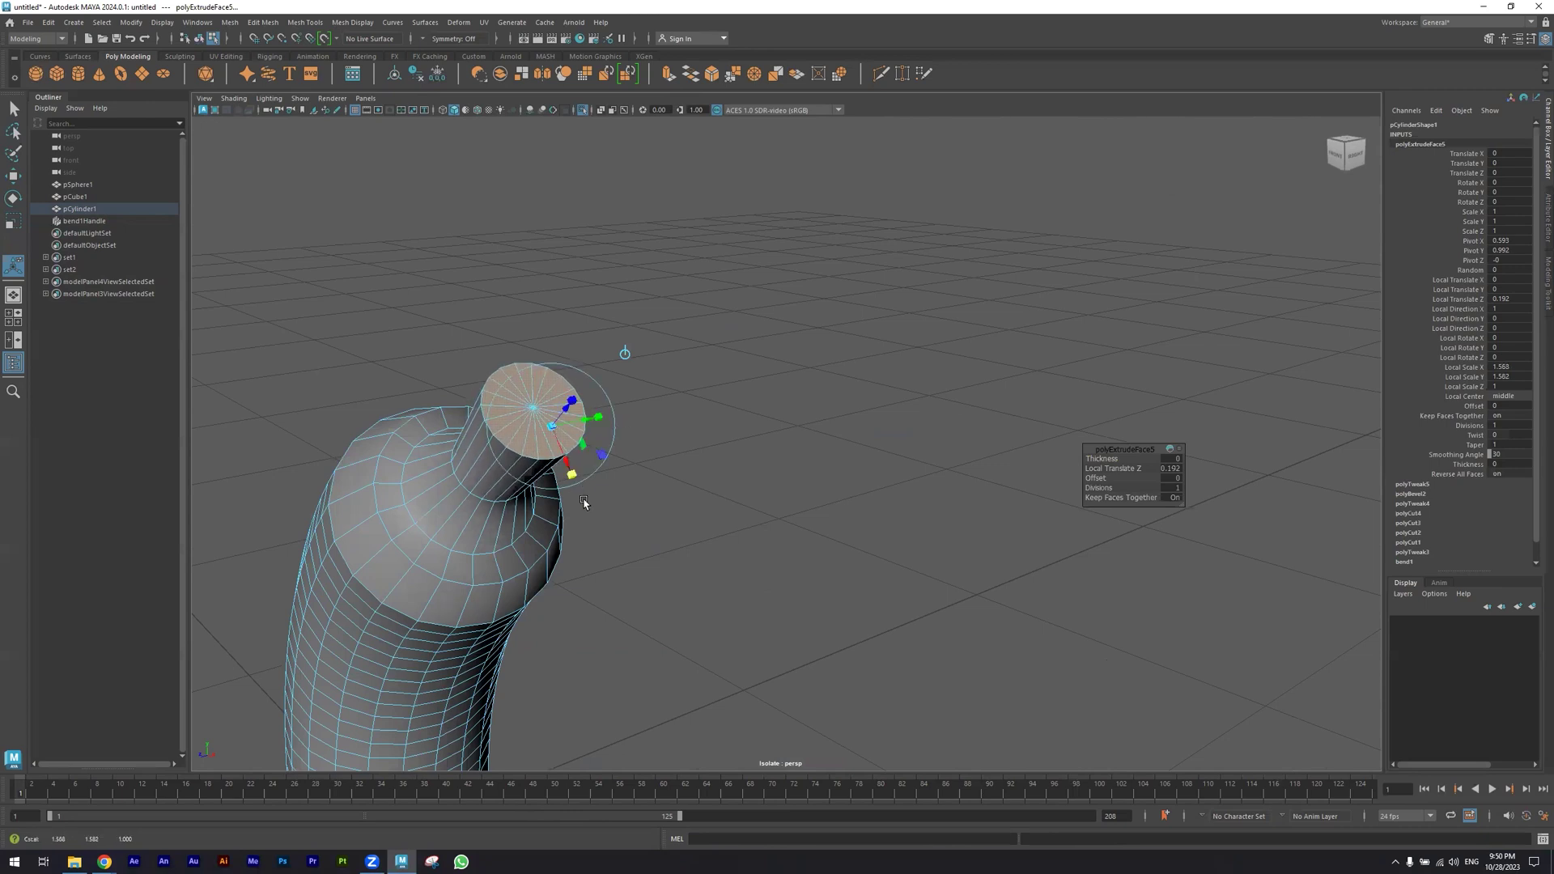
pyautogui.moveTo(565, 410); pyautogui.dragTo(574, 402)
pyautogui.keyDown('alt'); pyautogui.moveTo(501, 453); pyautogui.dragTo(510, 449); pyautogui.keyUp('alt')
pyautogui.press('3')
pyautogui.scroll(-2, 566, 480)
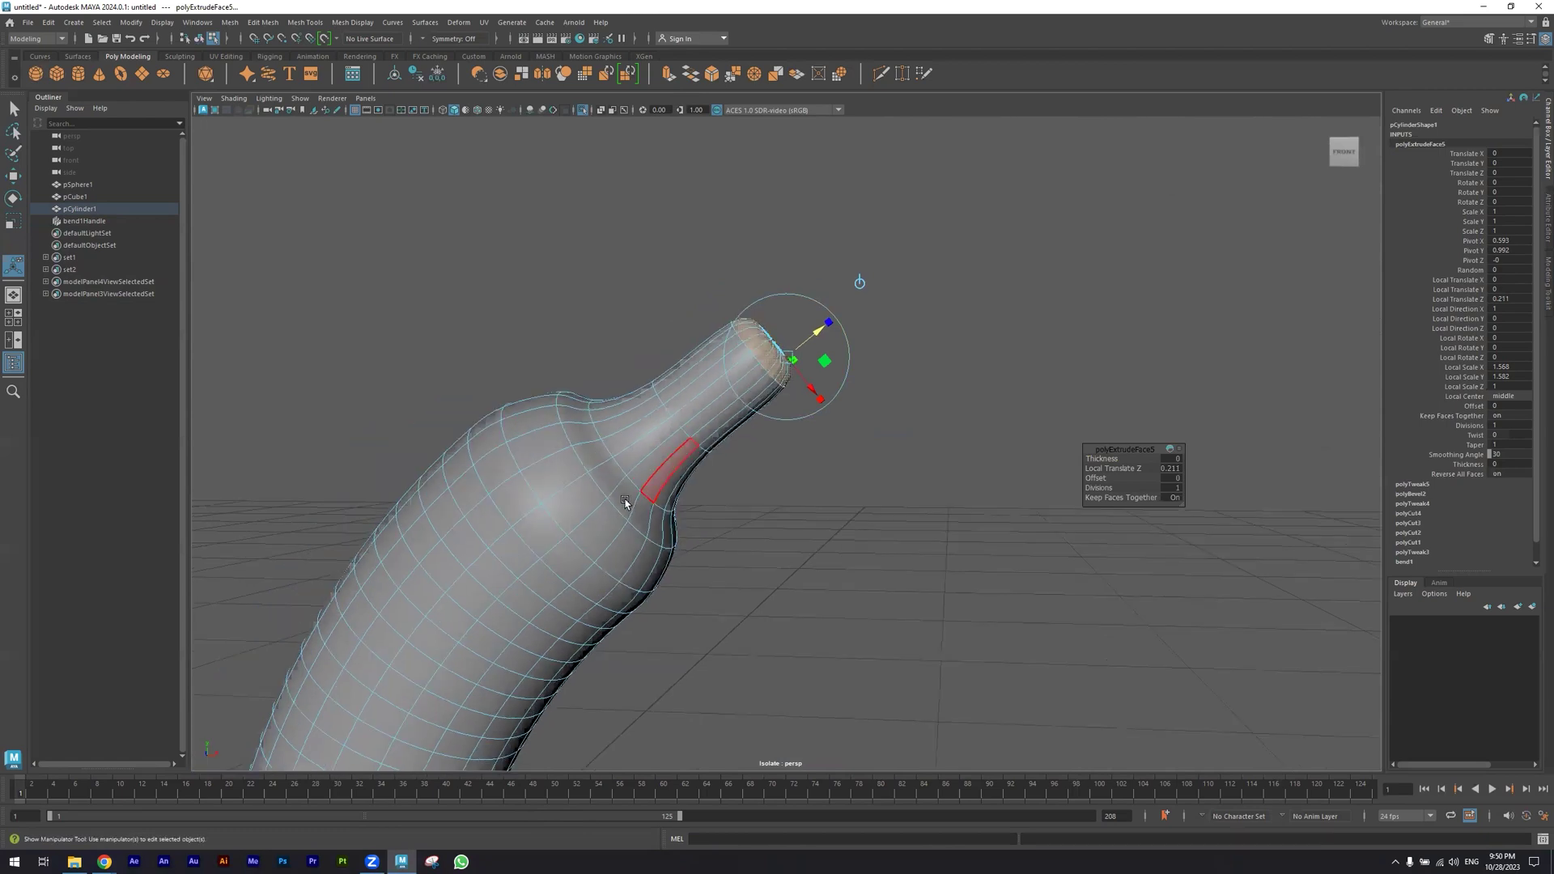
pyautogui.keyDown('alt'); pyautogui.moveTo(625, 501); pyautogui.dragTo(769, 534); pyautogui.keyUp('alt')
pyautogui.press('1')
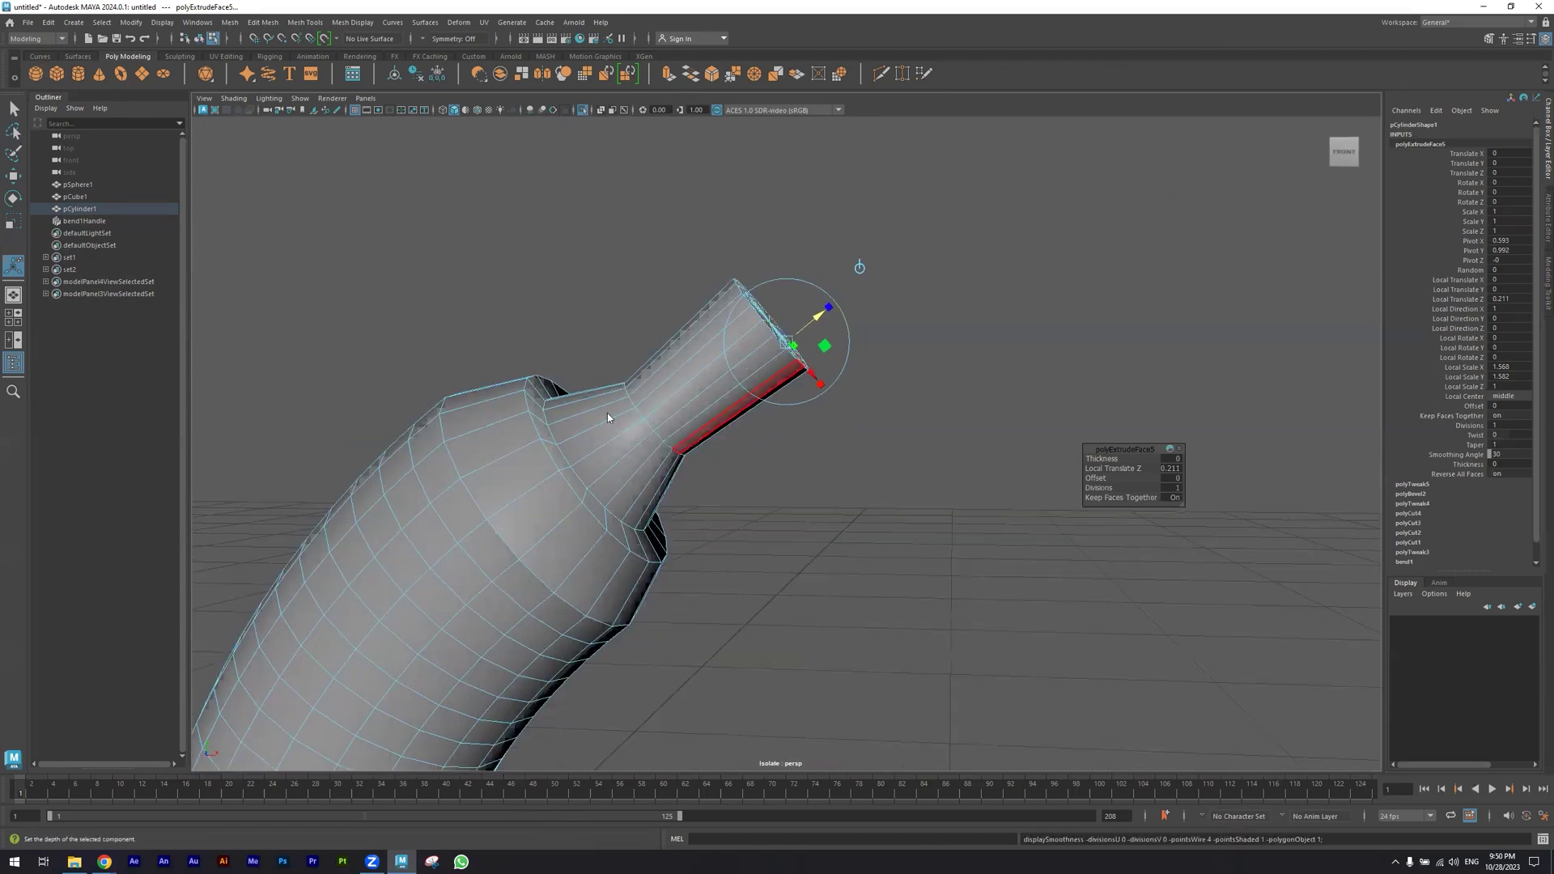
# Bevel the edge loop around the stem's end with a fraction of 0.1
pyautogui.keyDown('alt'); pyautogui.moveTo(607, 412); pyautogui.dragTo(566, 441); pyautogui.keyUp('alt')
pyautogui.moveTo(607, 413); pyautogui.dragTo(609, 369, button='right')
pyautogui.doubleClick(628, 379)
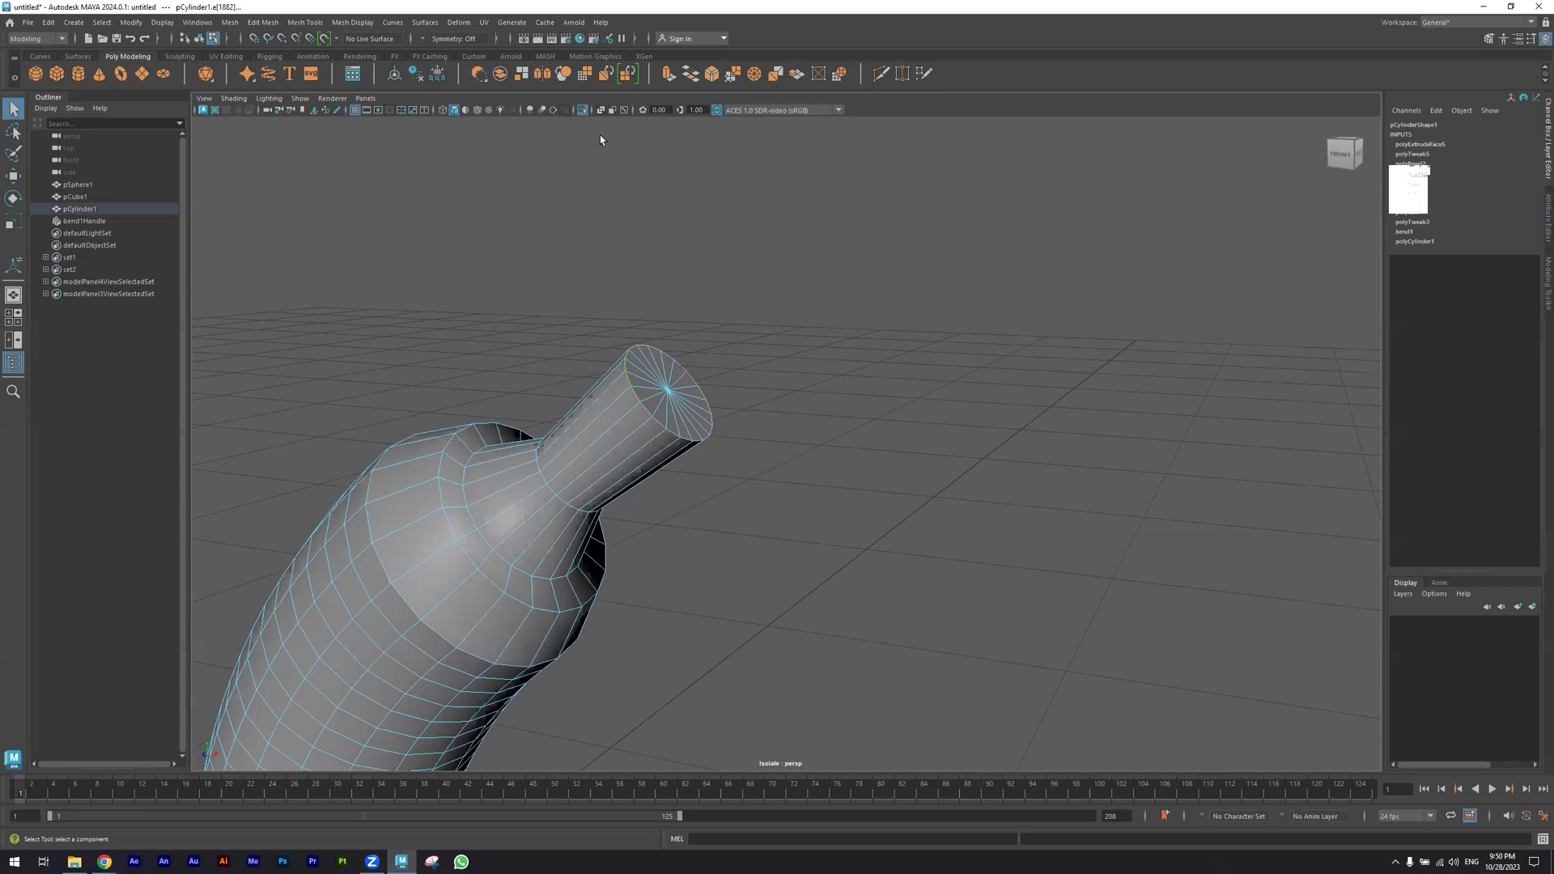
pyautogui.click(711, 74)
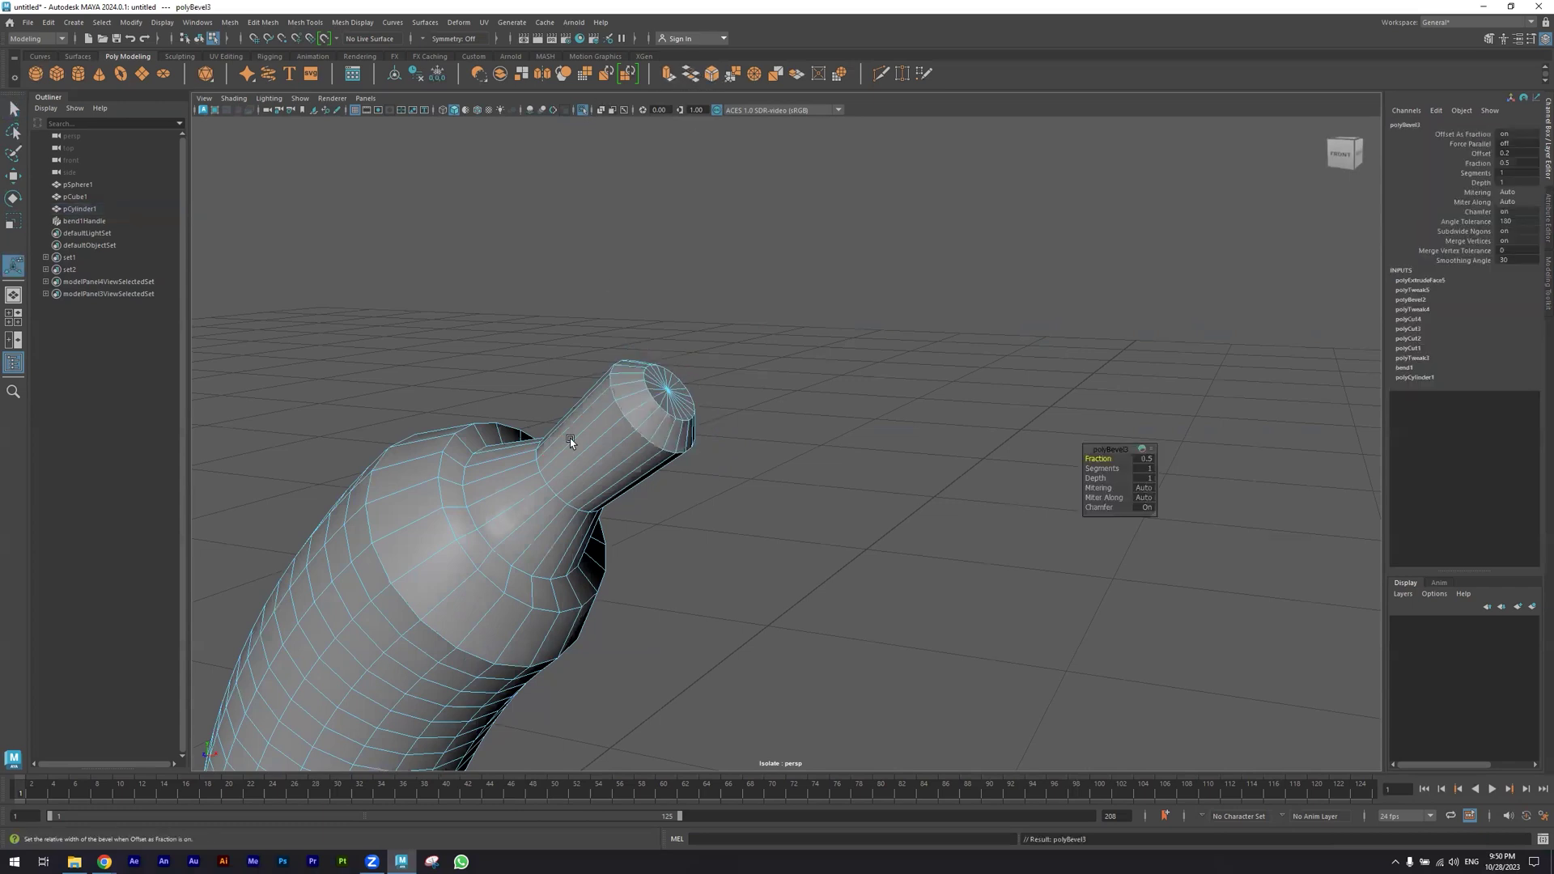
pyautogui.click(1138, 459)
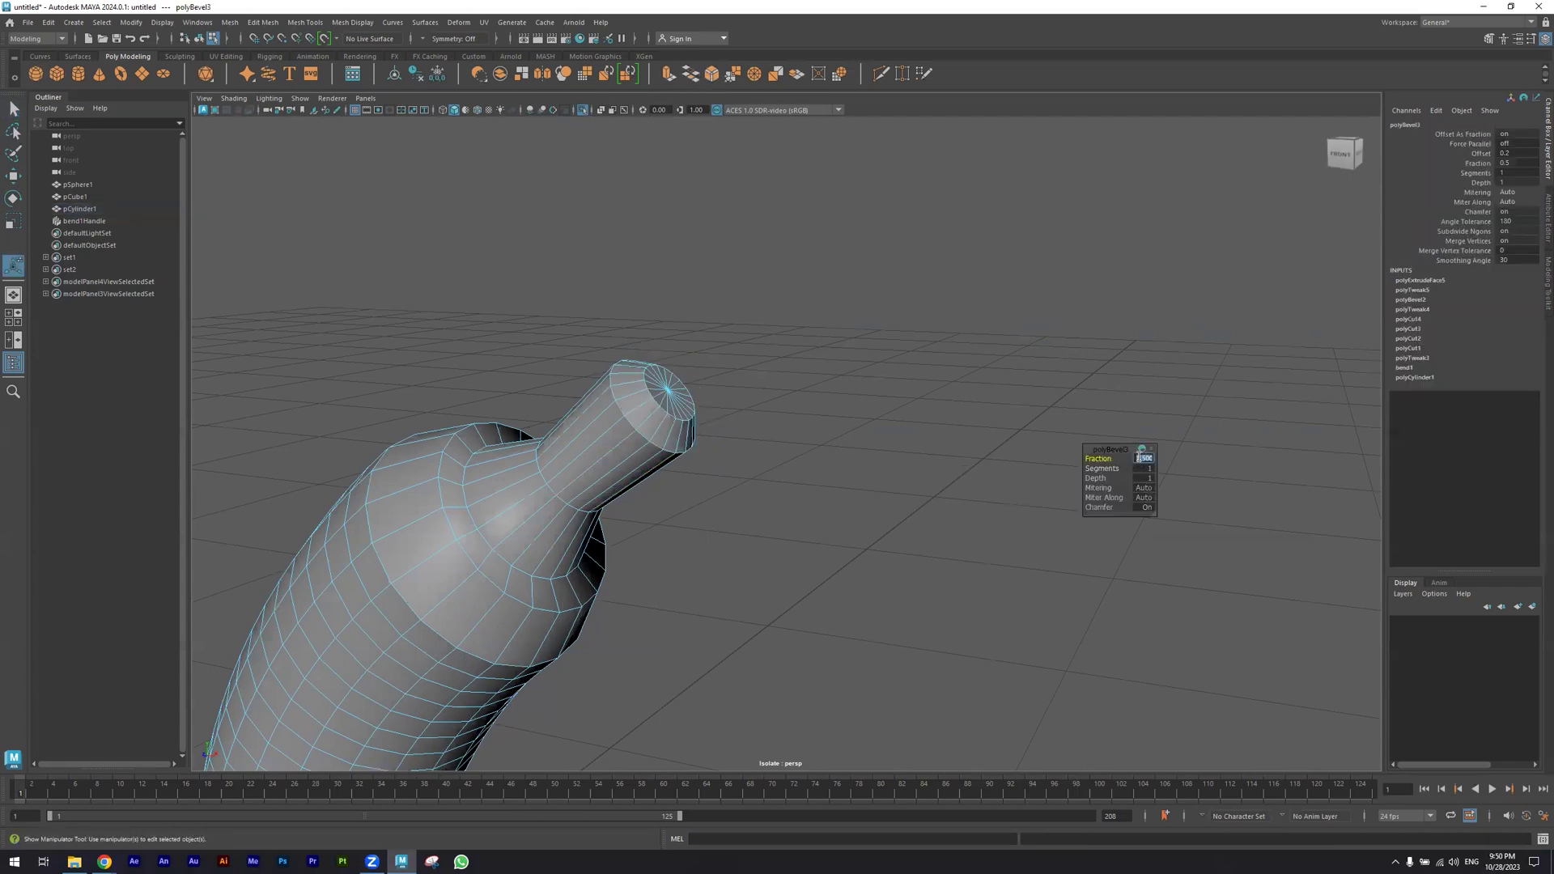
pyautogui.write('0.1')
pyautogui.press('Return')
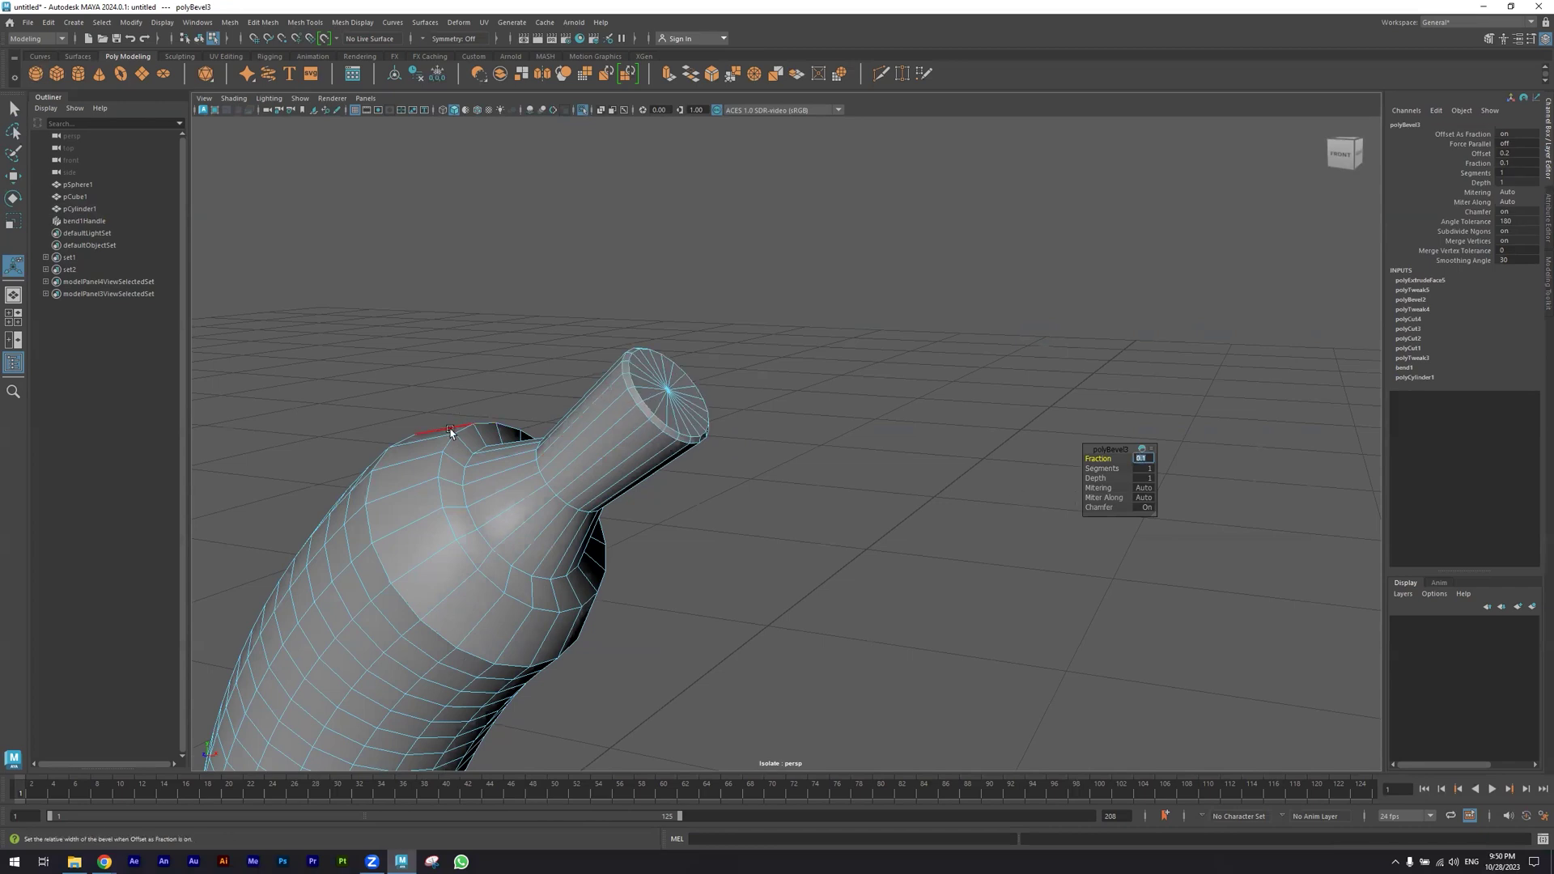
# Return to object mode, turn on smooth preview for the banana and examine the whole shape
pyautogui.moveTo(511, 461); pyautogui.dragTo(585, 415, button='right')
pyautogui.press('3')
pyautogui.scroll(-4, 772, 530)
pyautogui.click(853, 638)
pyautogui.keyDown('alt'); pyautogui.moveTo(853, 638); pyautogui.dragTo(740, 440, button='middle'); pyautogui.keyUp('alt')
pyautogui.keyDown('alt'); pyautogui.moveTo(740, 441); pyautogui.dragTo(302, 423, button='right'); pyautogui.keyUp('alt')
pyautogui.keyDown('alt'); pyautogui.moveTo(405, 439); pyautogui.dragTo(431, 451); pyautogui.keyUp('alt')
pyautogui.keyDown('alt'); pyautogui.moveTo(430, 451); pyautogui.dragTo(473, 501, button='middle'); pyautogui.keyUp('alt')
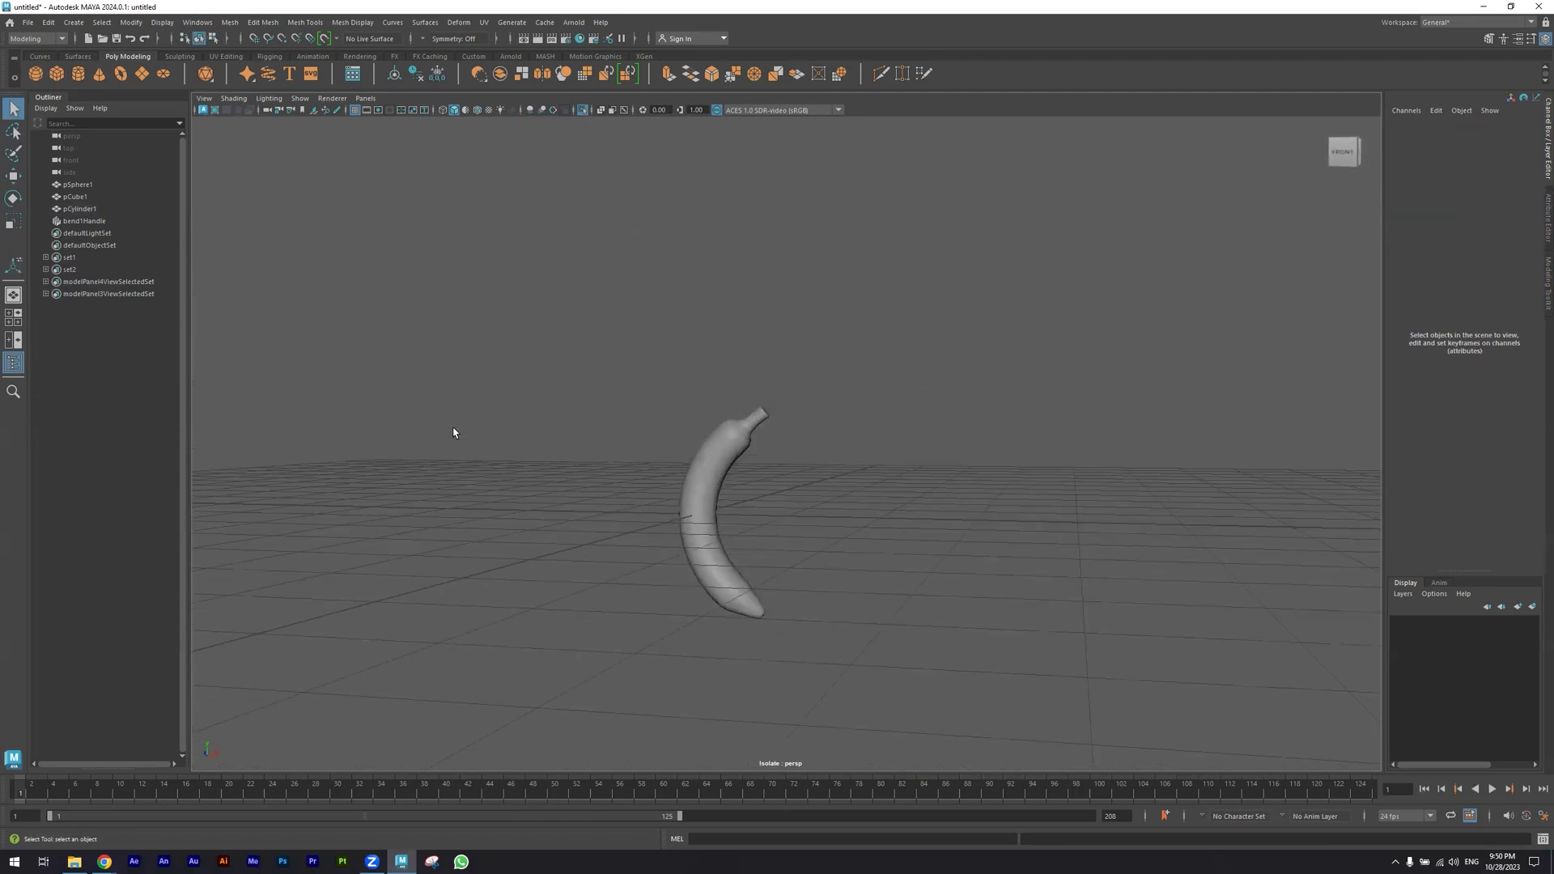
# Create a polygon sphere and move it away from the banana to about 3.93 along Z
pyautogui.click(35, 73)
pyautogui.keyDown('alt'); pyautogui.moveTo(834, 559); pyautogui.dragTo(715, 534, button='middle'); pyautogui.keyUp('alt')
pyautogui.keyDown('alt'); pyautogui.moveTo(631, 548); pyautogui.dragTo(680, 582); pyautogui.keyUp('alt')
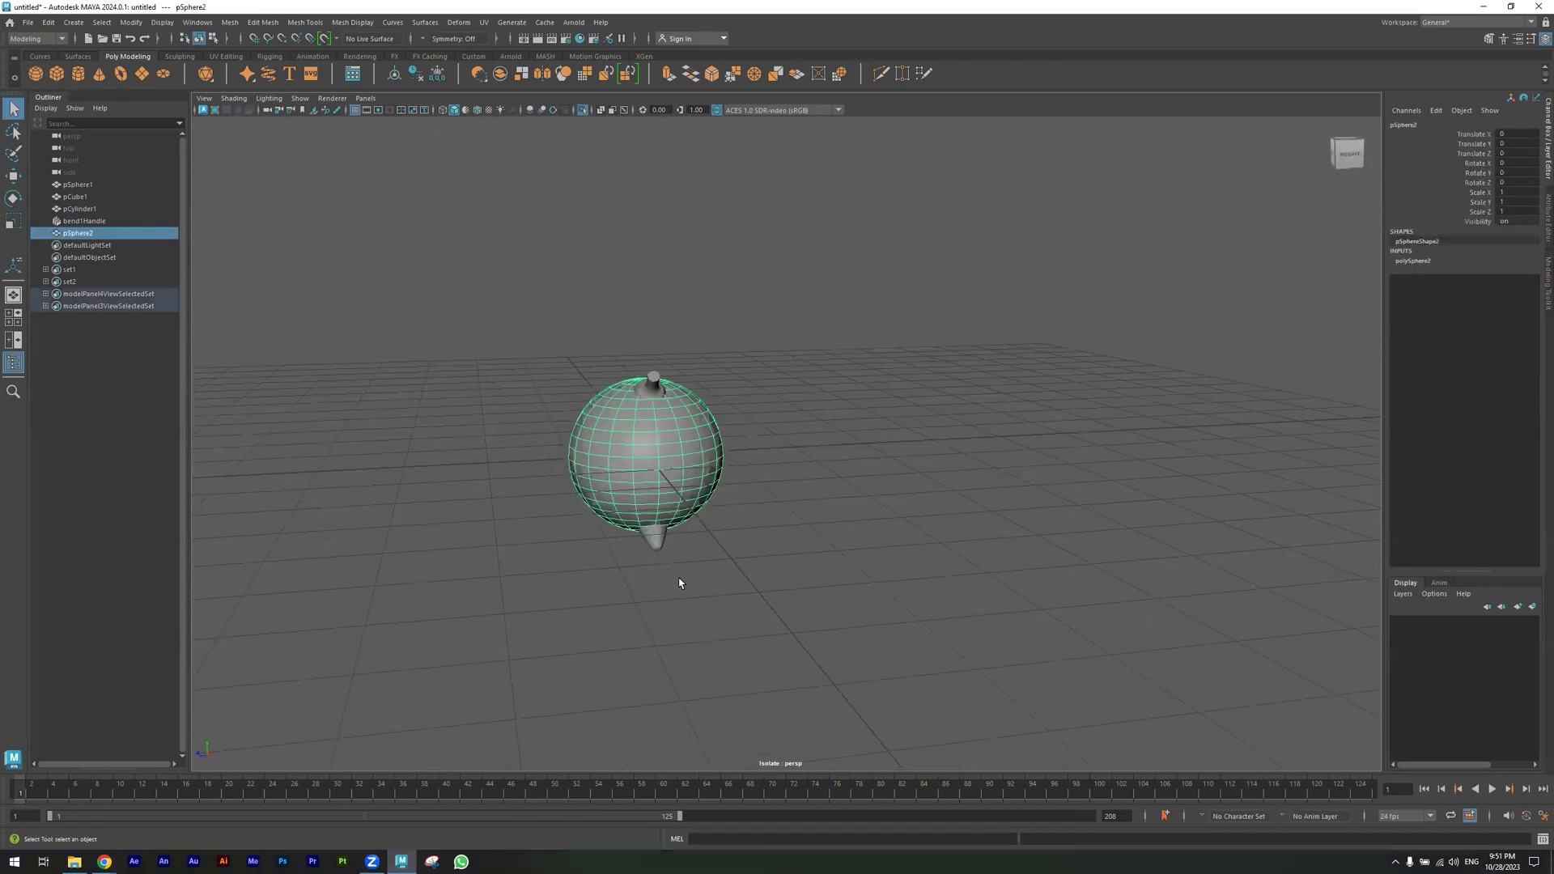
pyautogui.keyDown('alt'); pyautogui.moveTo(680, 583); pyautogui.dragTo(843, 590, button='middle'); pyautogui.keyUp('alt')
pyautogui.press('w')
pyautogui.moveTo(746, 482); pyautogui.dragTo(440, 502)
# Select the top pole vertex of the new sphere and enable soft selection
pyautogui.press('f')
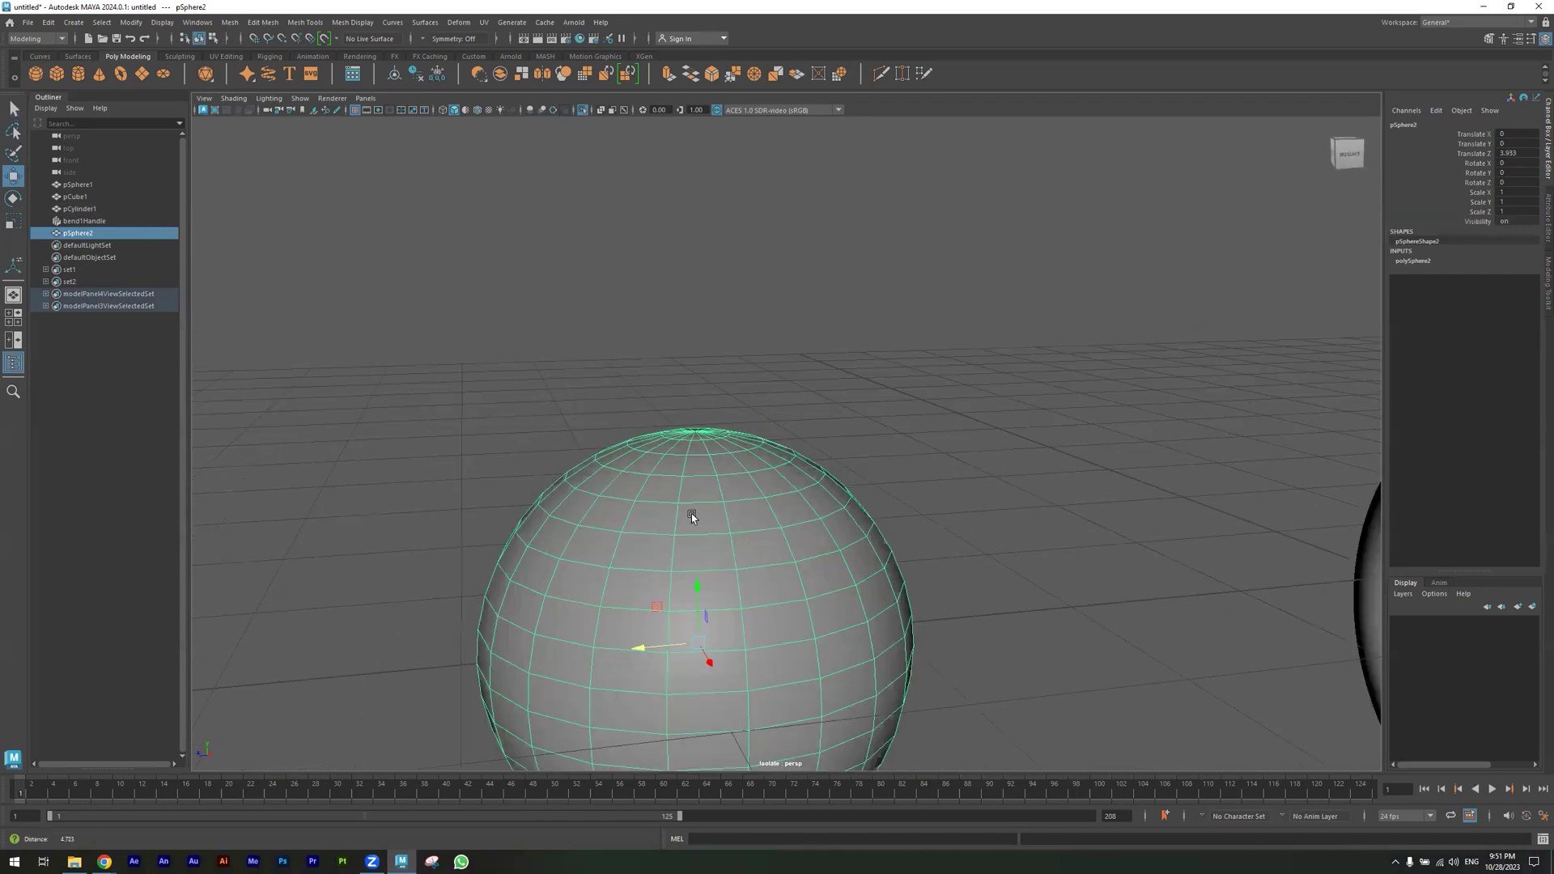
pyautogui.keyDown('alt'); pyautogui.moveTo(691, 513); pyautogui.dragTo(693, 439); pyautogui.keyUp('alt')
pyautogui.moveTo(694, 441); pyautogui.dragTo(695, 402, button='right')
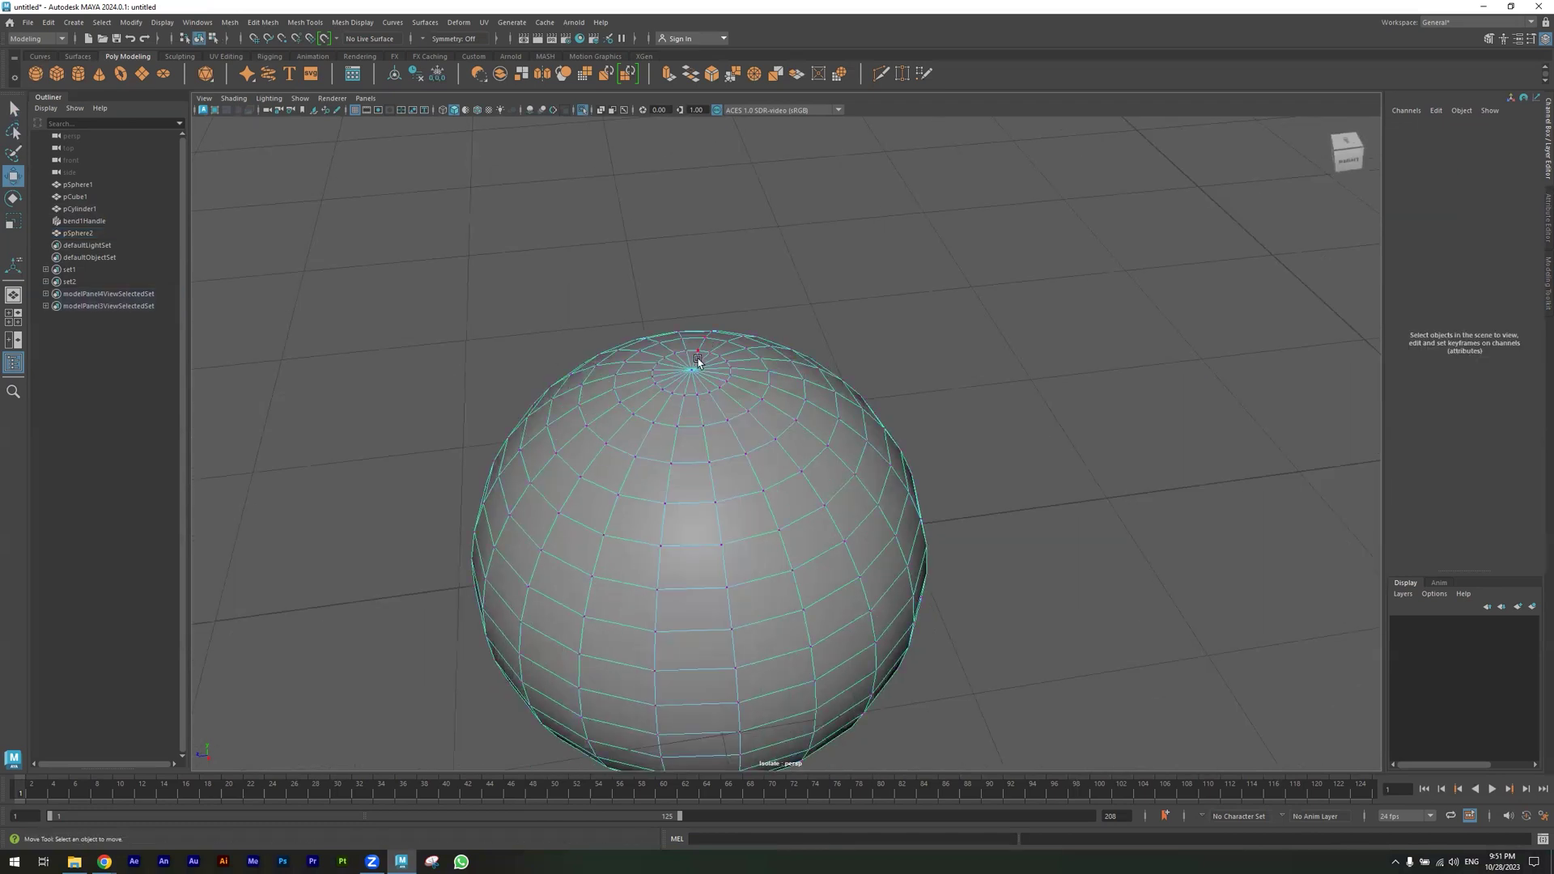
pyautogui.click(693, 369)
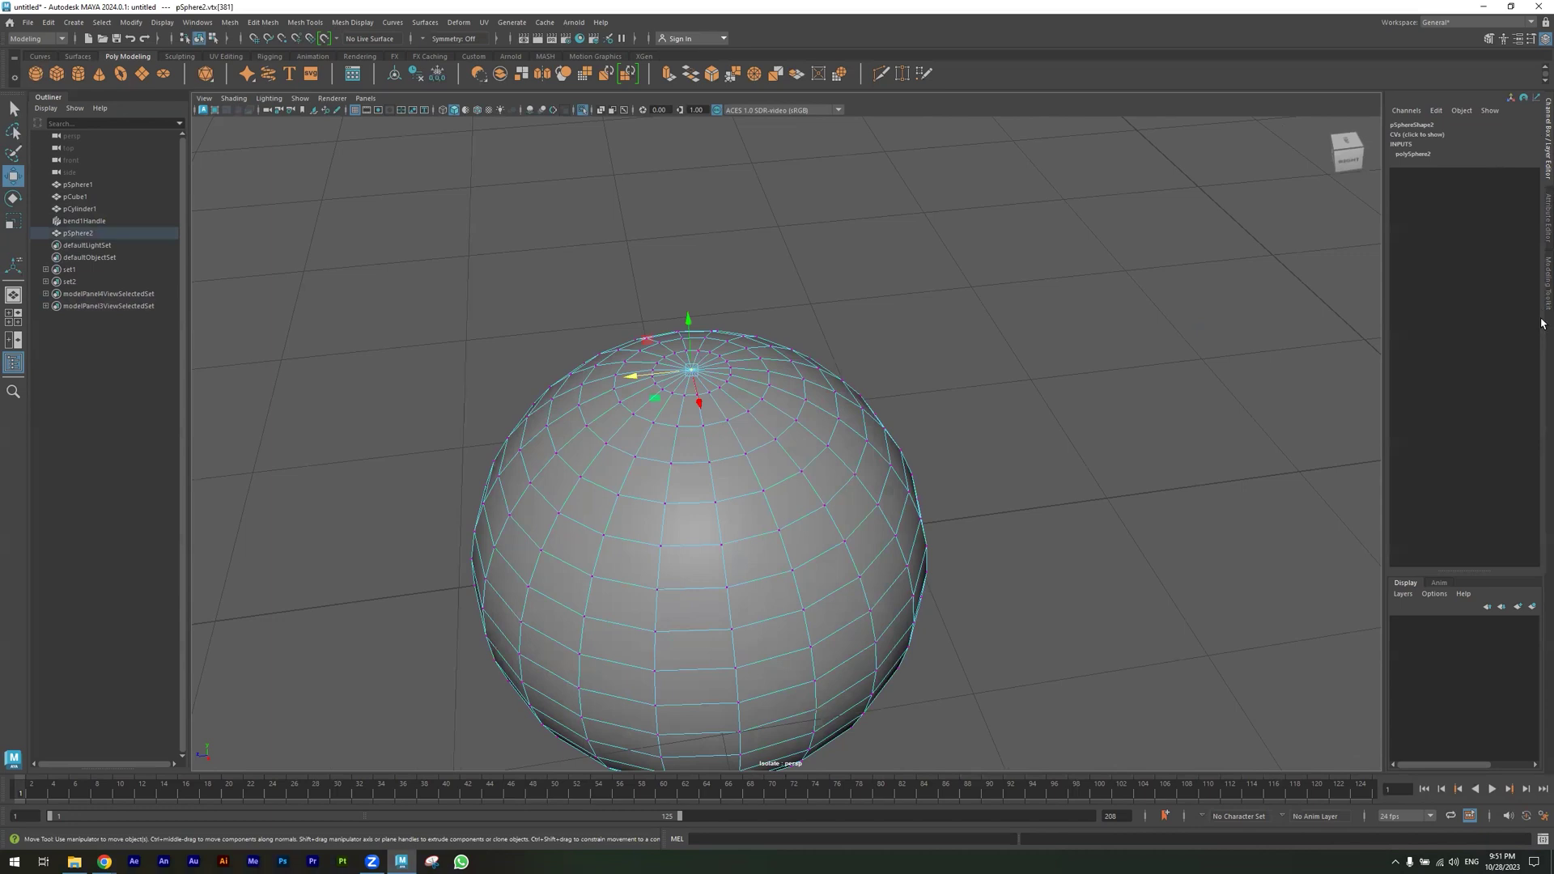
pyautogui.click(1542, 305)
pyautogui.click(1424, 315)
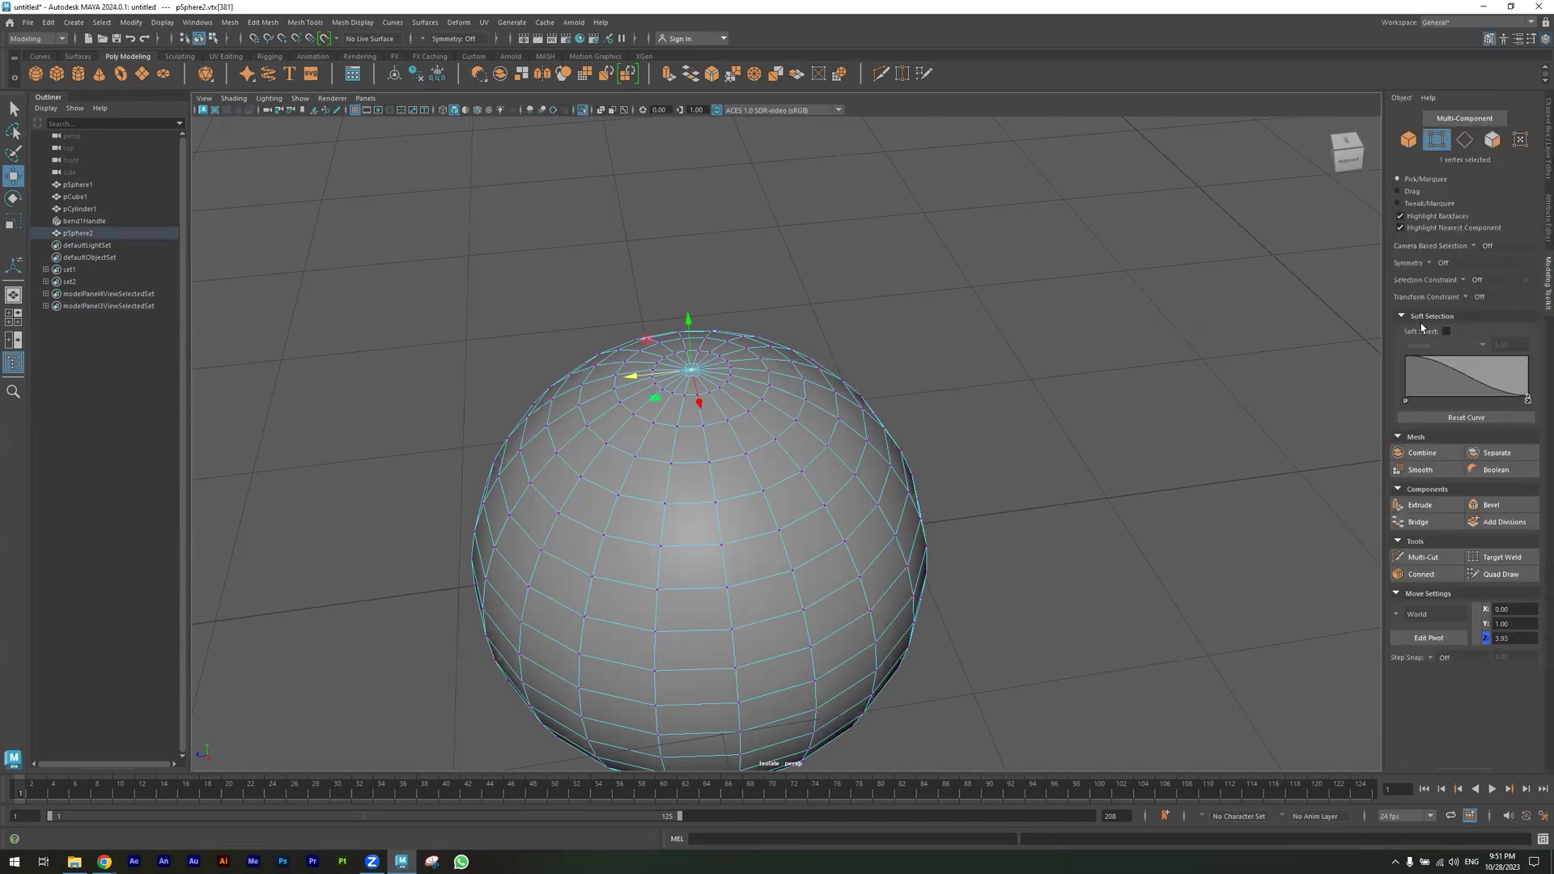
pyautogui.click(1446, 332)
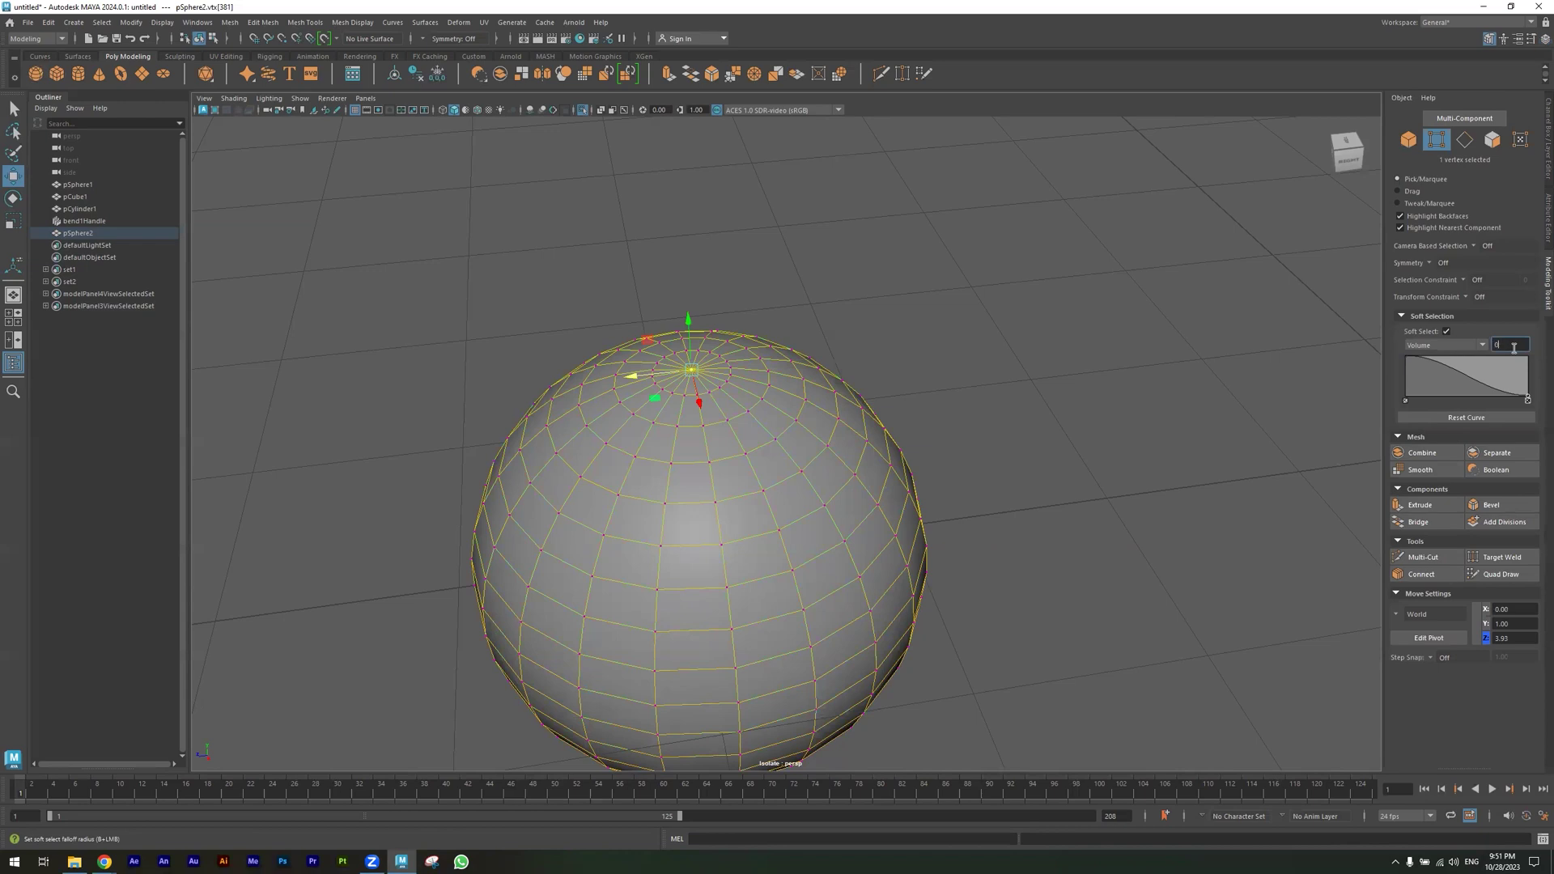
# Try a soft selection falloff radius of 1 by pushing the sphere's pole vertex down, and undo the move
pyautogui.press('Return')
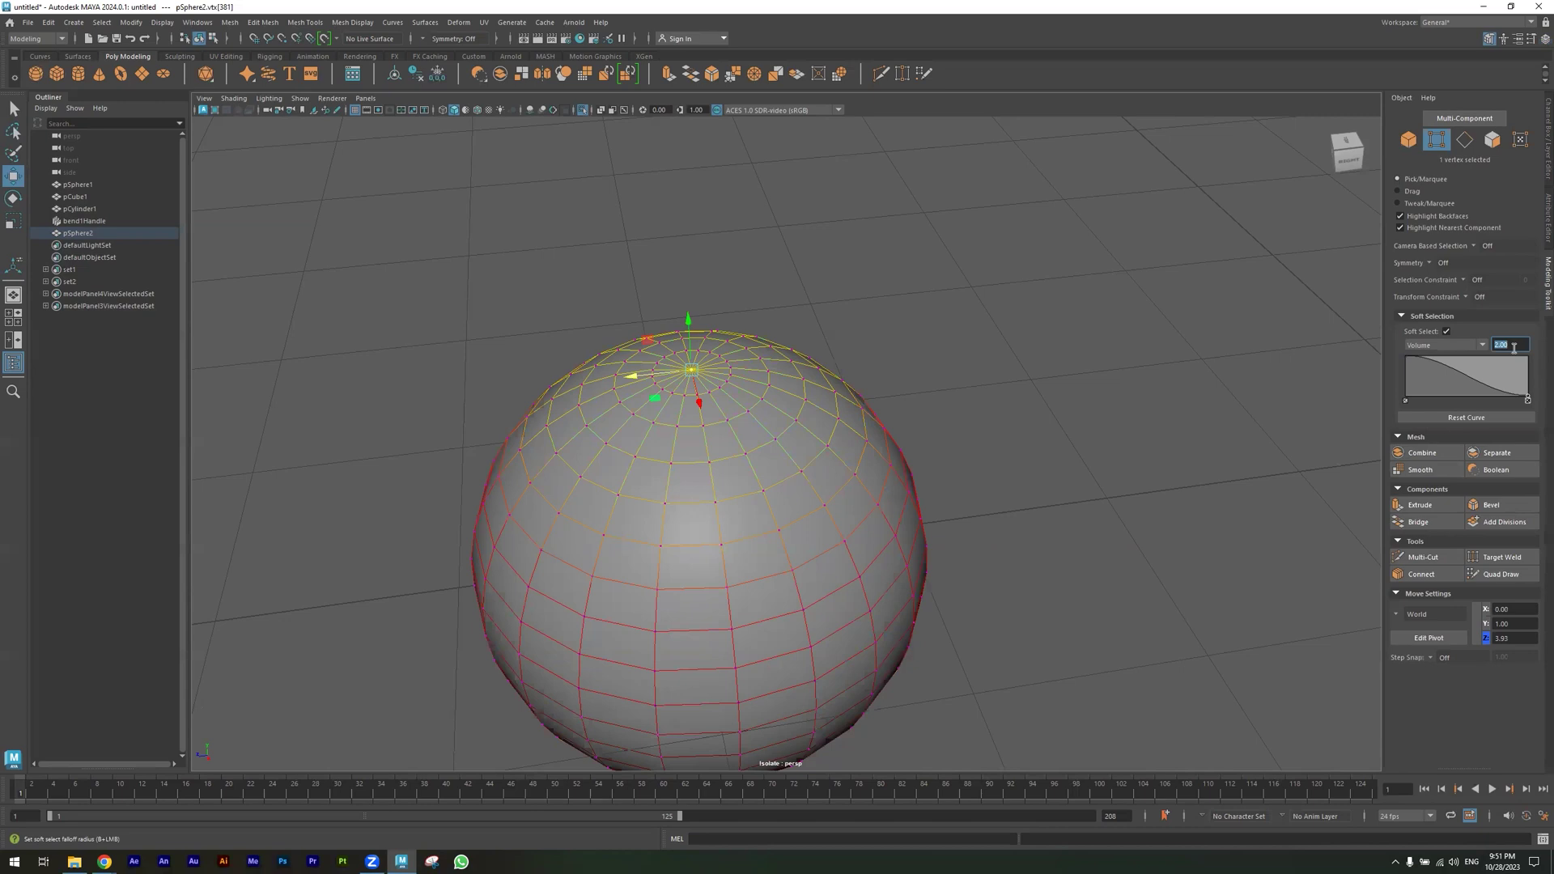
pyautogui.press('Return')
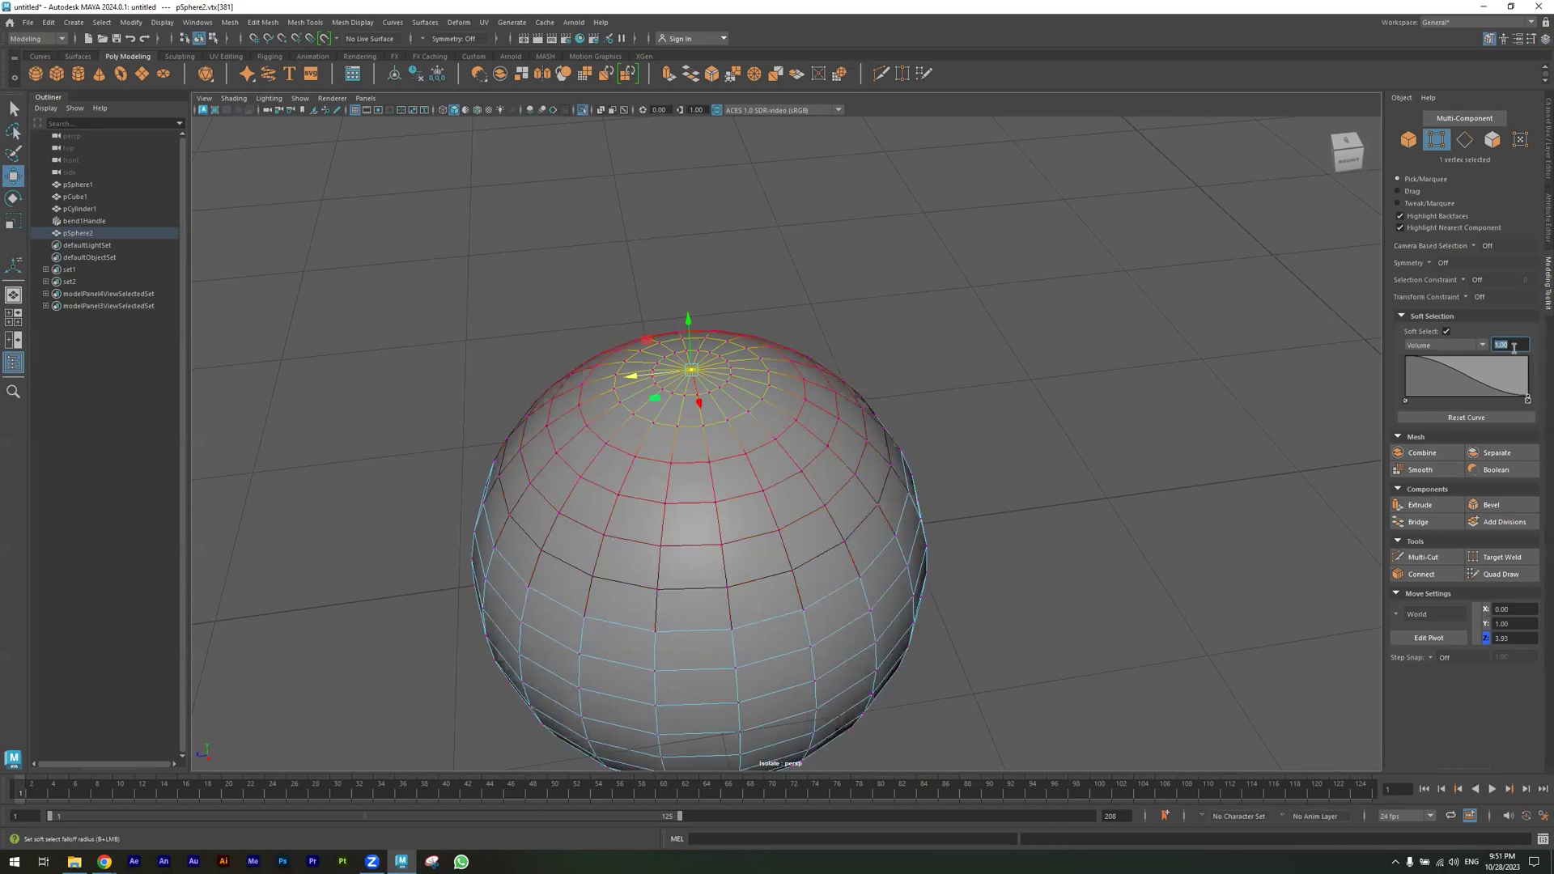
pyautogui.moveTo(692, 316); pyautogui.dragTo(693, 346)
pyautogui.hotkey('ctrl', 'z')
# Set the soft selection falloff radius to 0.5
pyautogui.click(1514, 343)
pyautogui.write('0.5')
pyautogui.press('Return')
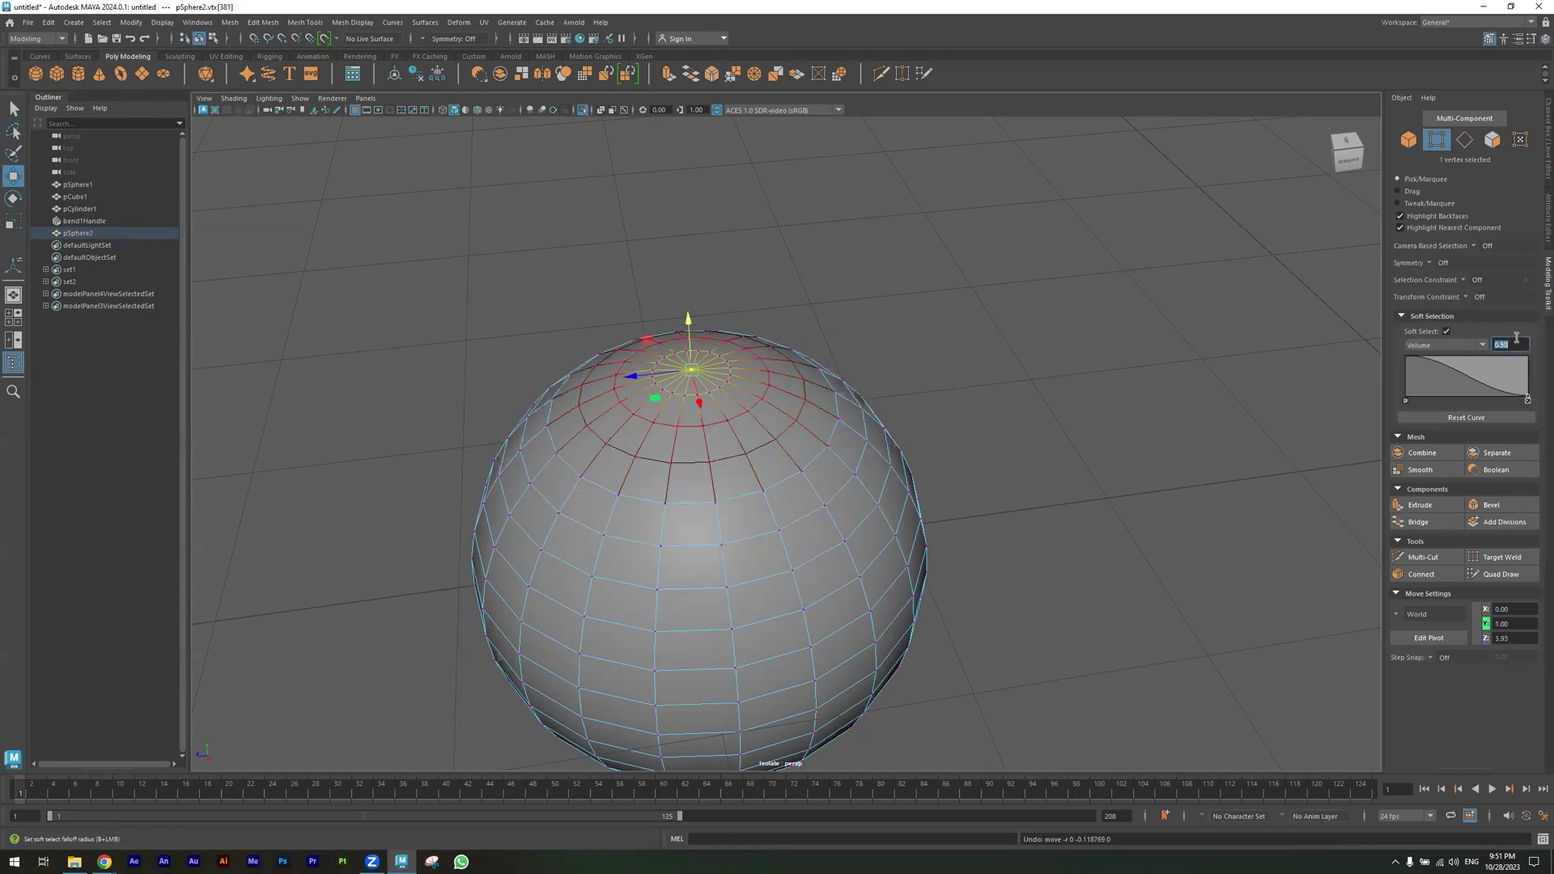
# Push the sphere's top pole vertex down into a dimple and select the bottom pole vertex
pyautogui.moveTo(689, 324); pyautogui.dragTo(693, 370)
pyautogui.keyDown('alt'); pyautogui.moveTo(751, 473); pyautogui.dragTo(758, 417); pyautogui.keyUp('alt')
pyautogui.keyDown('alt'); pyautogui.moveTo(938, 315); pyautogui.dragTo(725, 509); pyautogui.keyUp('alt')
pyautogui.click(718, 471)
# Try a soft selection falloff radius of 0.1 by moving the bottom pole vertex up, and undo the move
pyautogui.click(1507, 344)
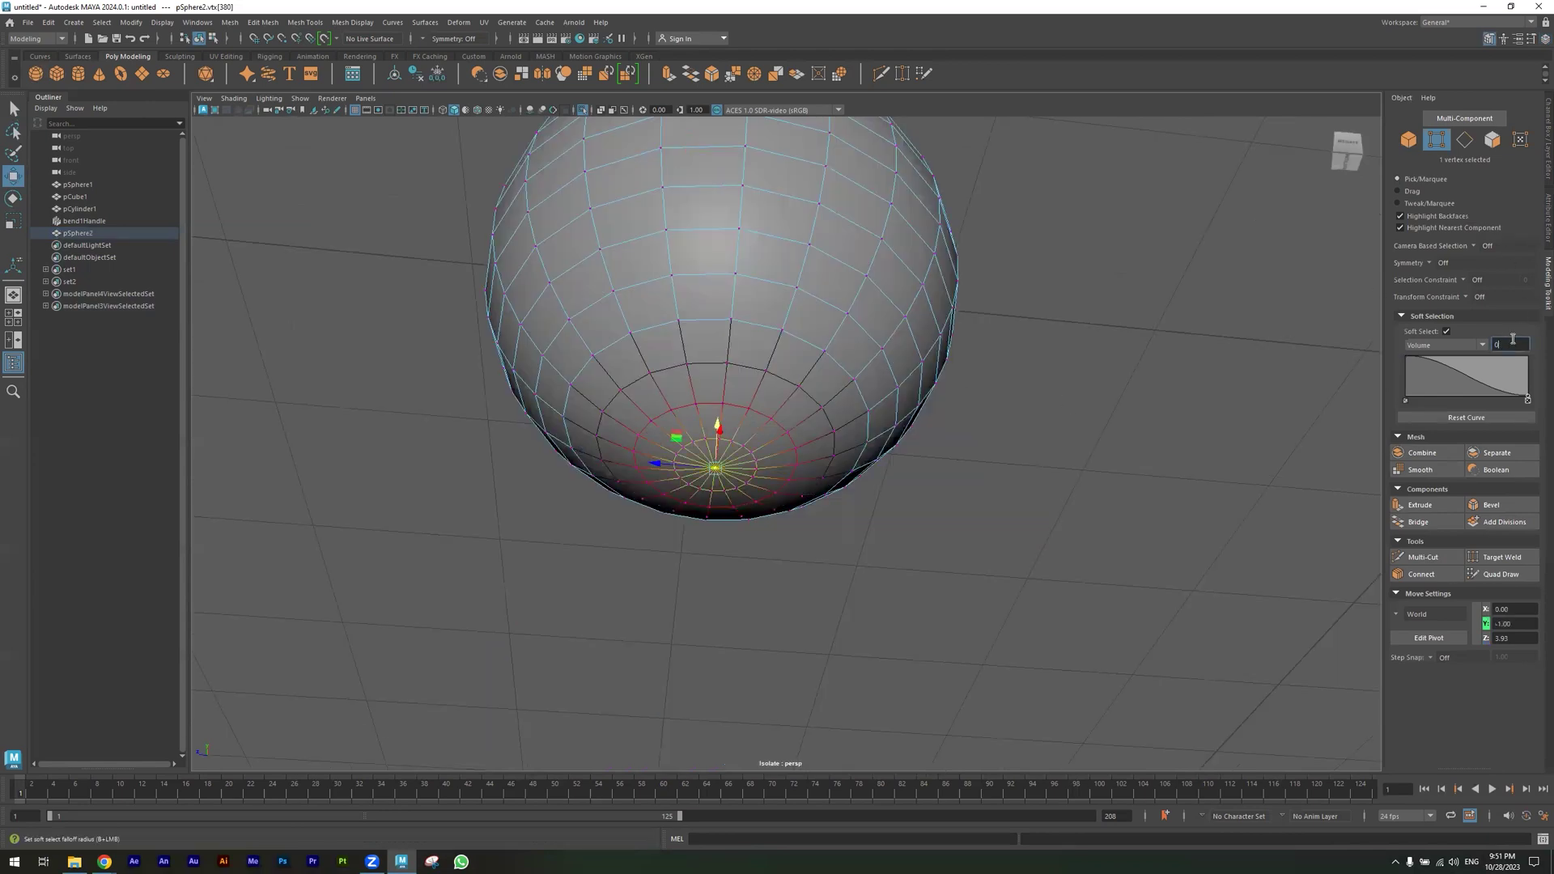
pyautogui.write('0.1')
pyautogui.press('Return')
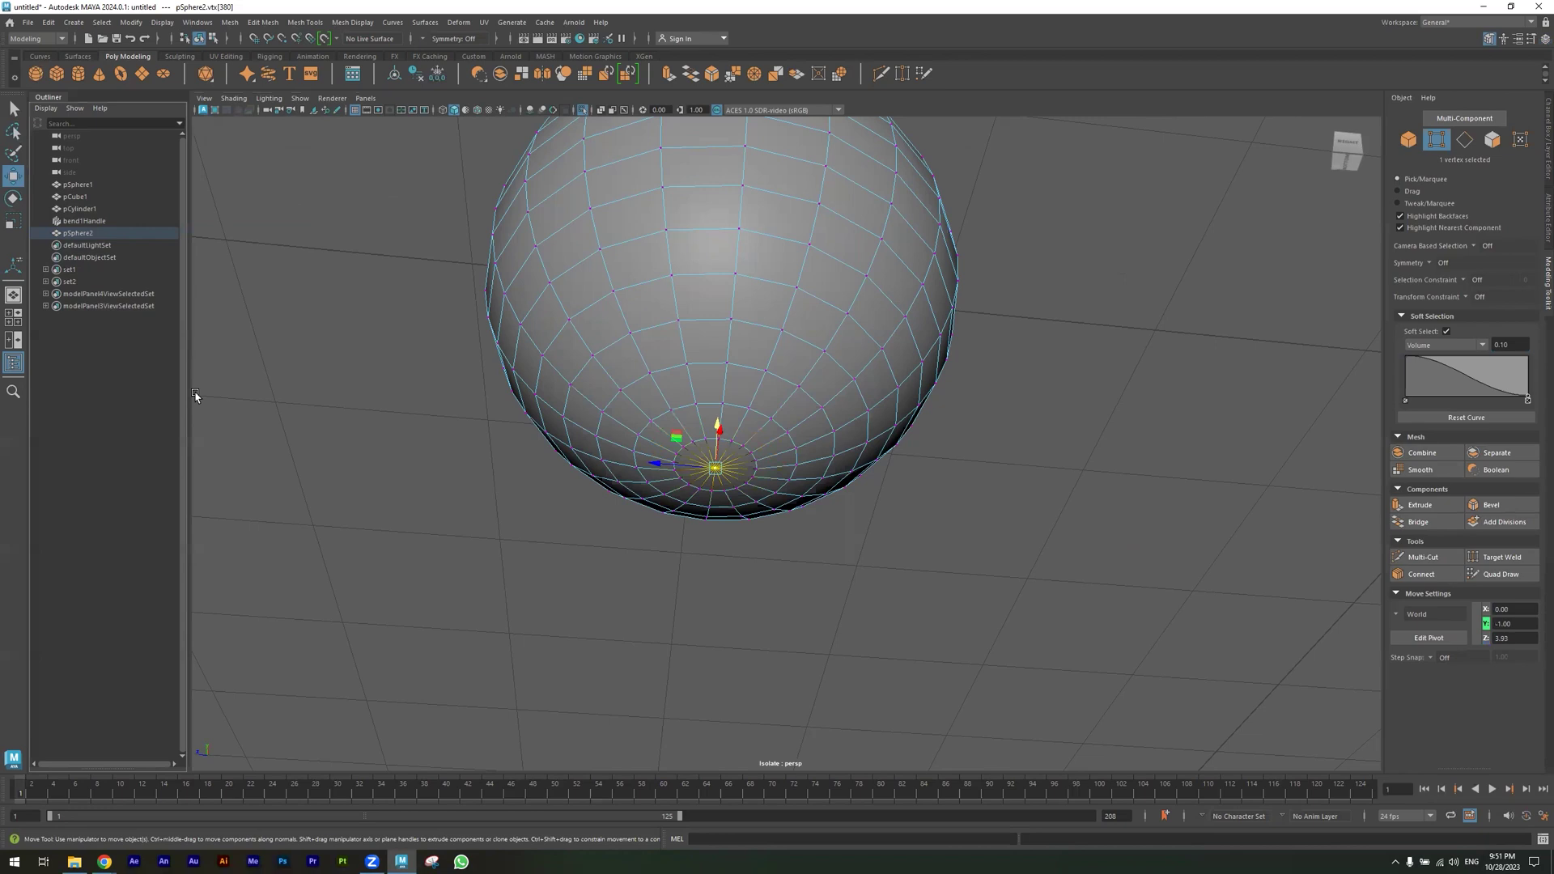
pyautogui.keyDown('alt'); pyautogui.moveTo(289, 356); pyautogui.dragTo(300, 371); pyautogui.keyUp('alt')
pyautogui.keyDown('alt'); pyautogui.moveTo(651, 348); pyautogui.dragTo(709, 384); pyautogui.keyUp('alt')
pyautogui.hotkey('ctrl', 'z')
# Try a soft selection falloff radius of 0.2 by moving the bottom pole vertex up, and undo the move
pyautogui.doubleClick(1512, 341)
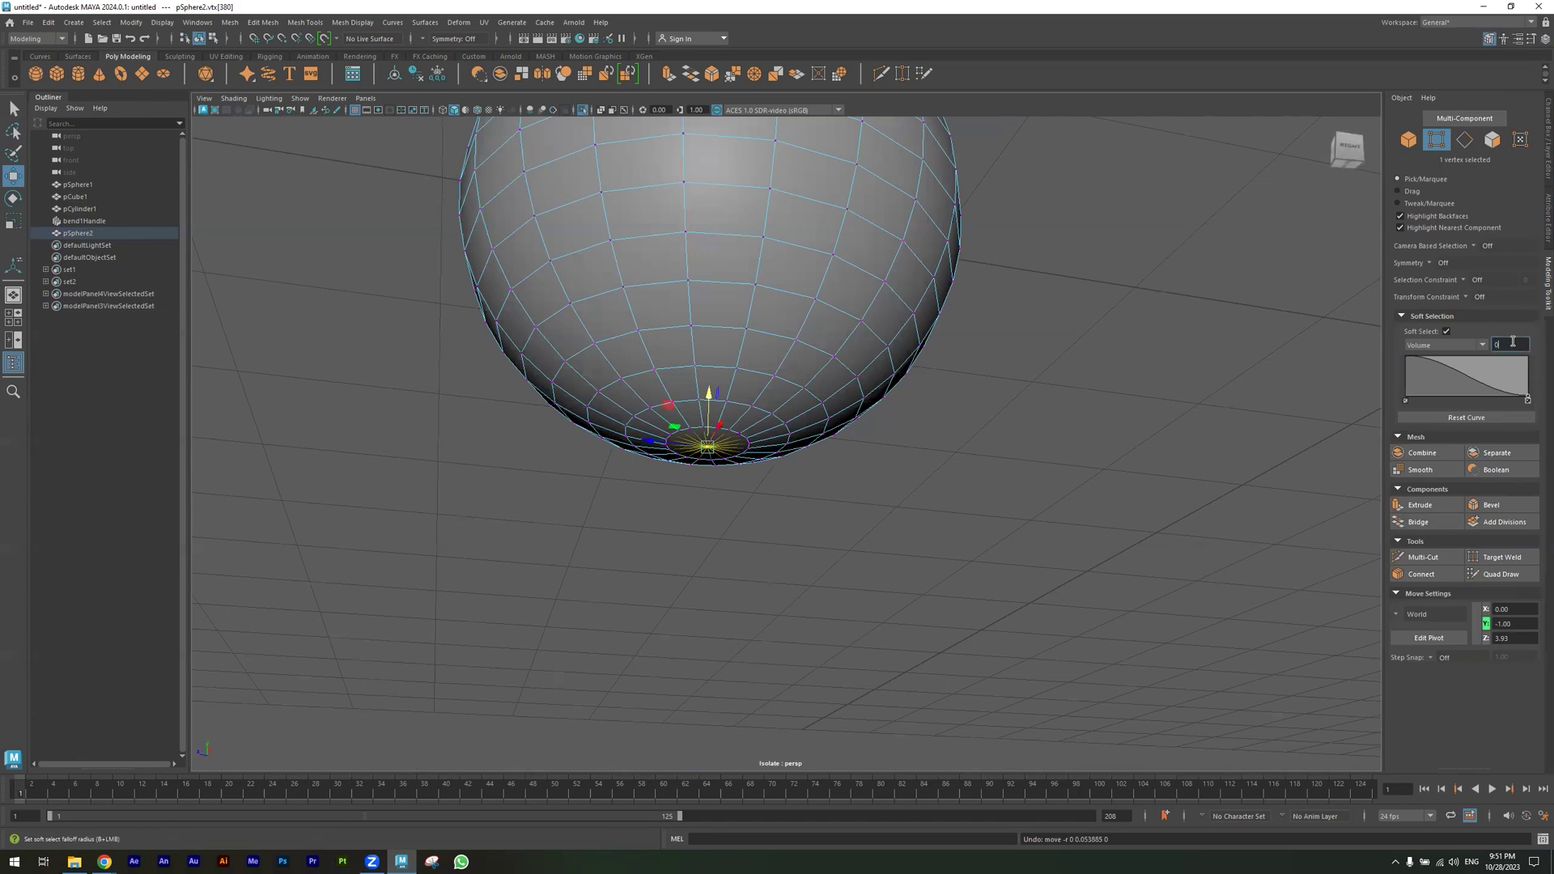
pyautogui.write('0.2')
pyautogui.press('Return')
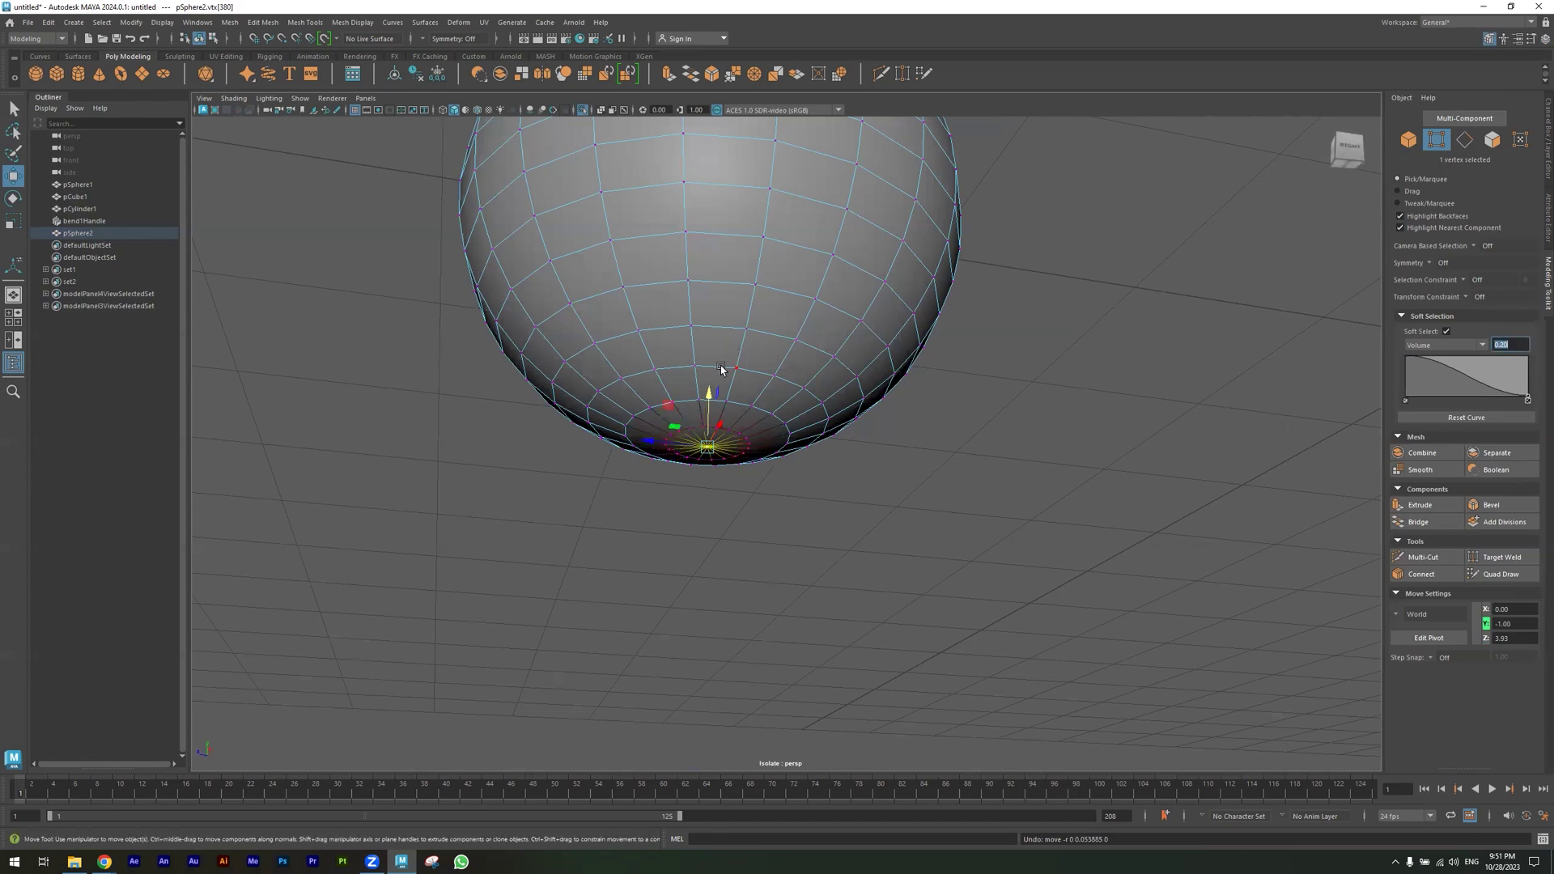
pyautogui.moveTo(704, 402); pyautogui.dragTo(712, 377)
pyautogui.hotkey('ctrl', 'z')
# Push the sphere's bottom pole vertex up to about -0.80 along Y
pyautogui.moveTo(706, 397); pyautogui.dragTo(579, 305)
pyautogui.scroll(-5, 801, 280)
pyautogui.keyDown('alt'); pyautogui.moveTo(791, 388); pyautogui.dragTo(681, 408); pyautogui.keyUp('alt')
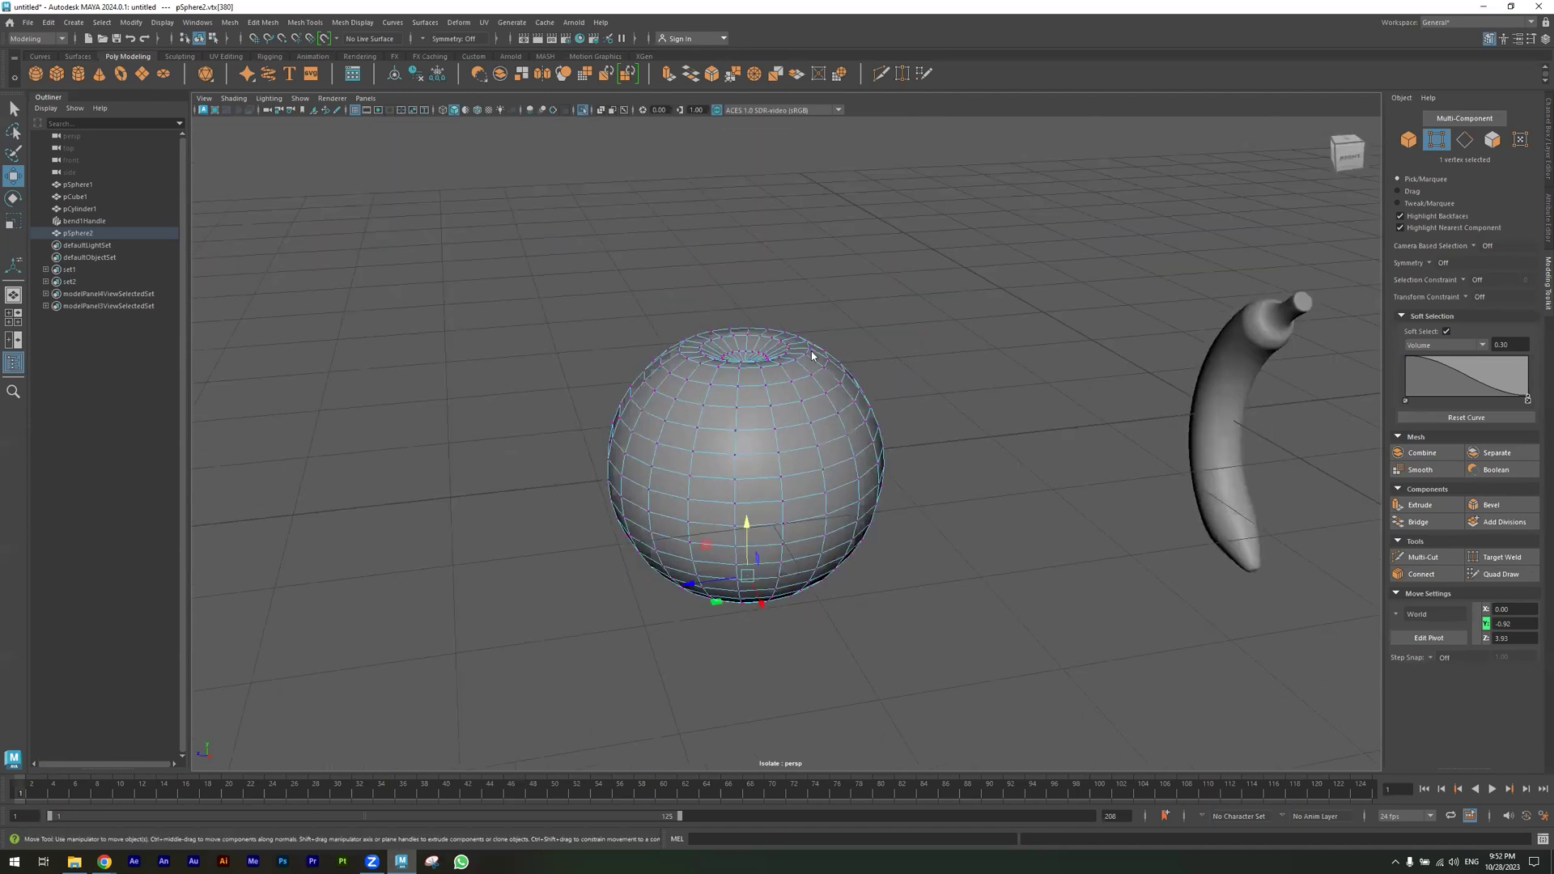
# Return to object mode, deselect the apple sphere, and create a polygon cylinder
pyautogui.moveTo(811, 356); pyautogui.dragTo(870, 312, button='right')
pyautogui.click(869, 311)
pyautogui.click(81, 74)
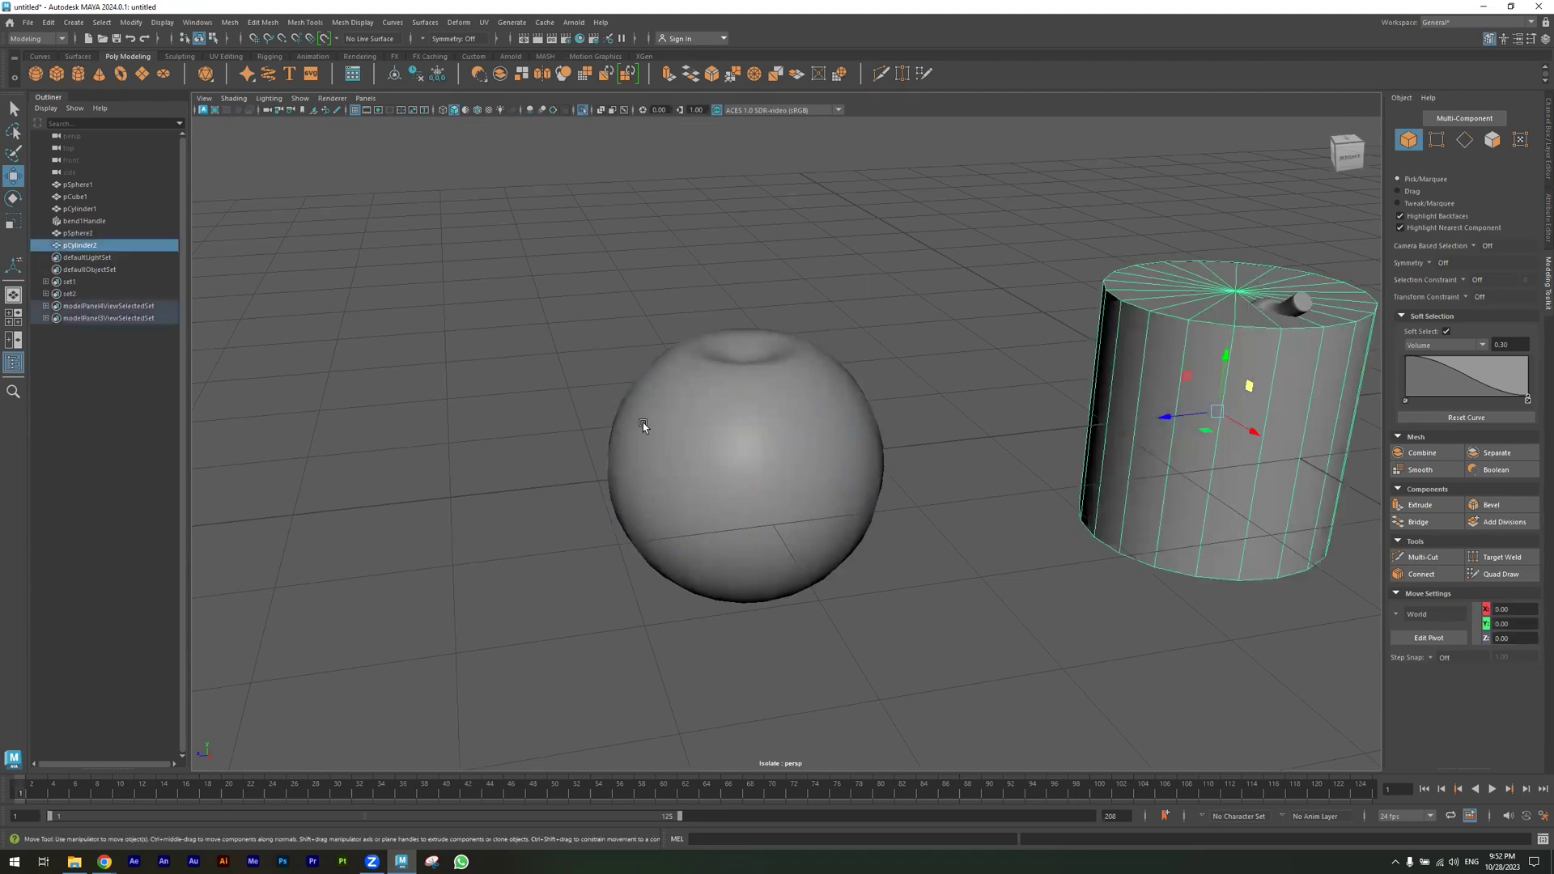
pyautogui.keyDown('alt'); pyautogui.moveTo(1030, 458); pyautogui.dragTo(1036, 479); pyautogui.keyUp('alt')
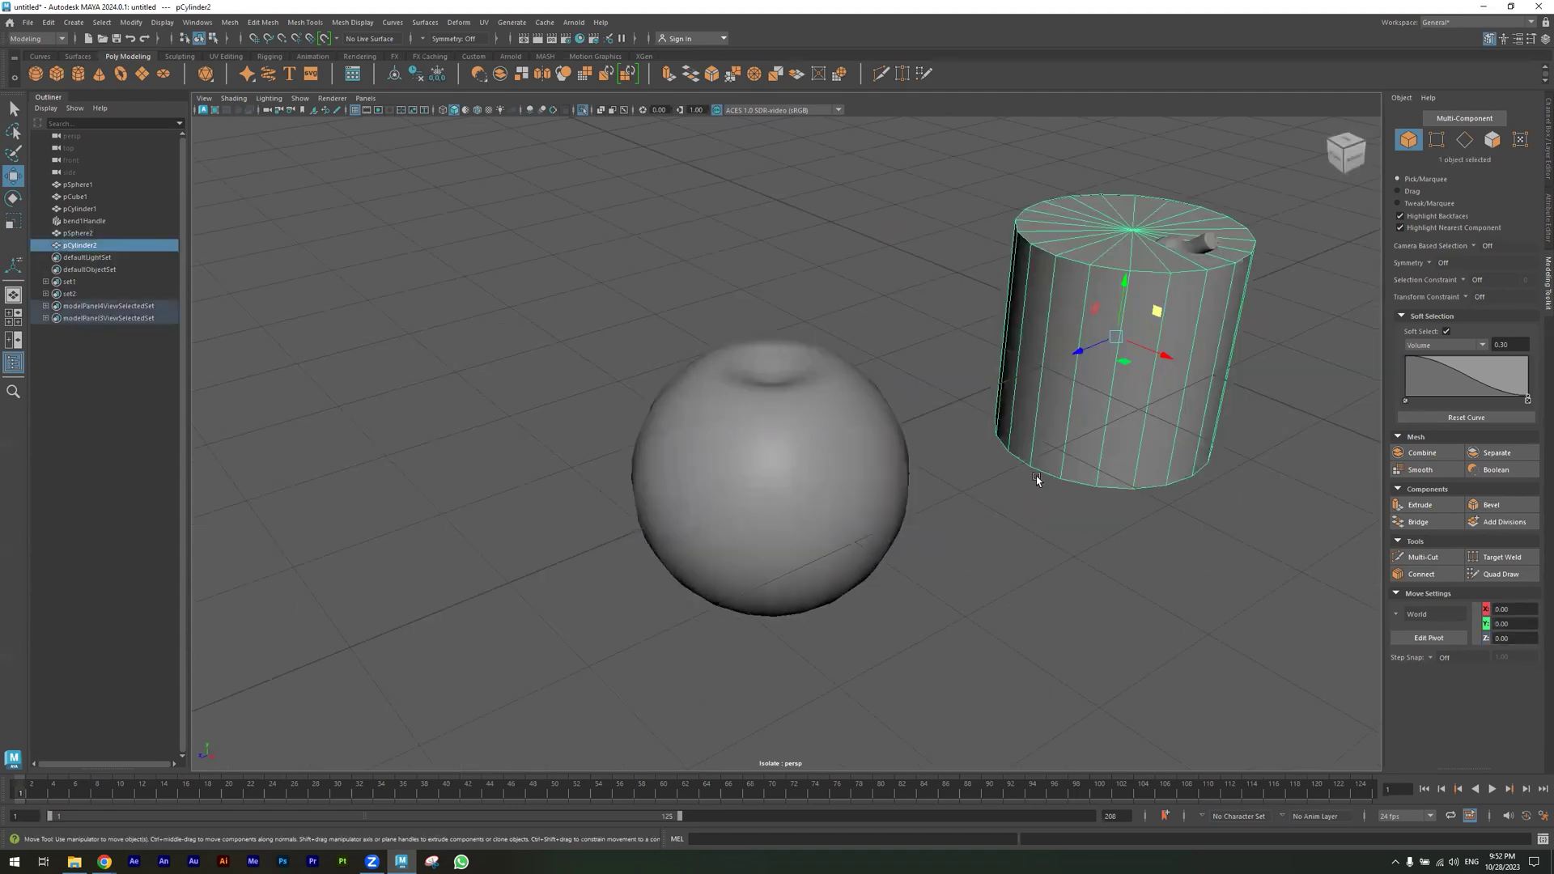
# Scale the cylinder to about 0.032 in X and Z and move it to about 1.44 along Z
pyautogui.press('f')
pyautogui.press('r')
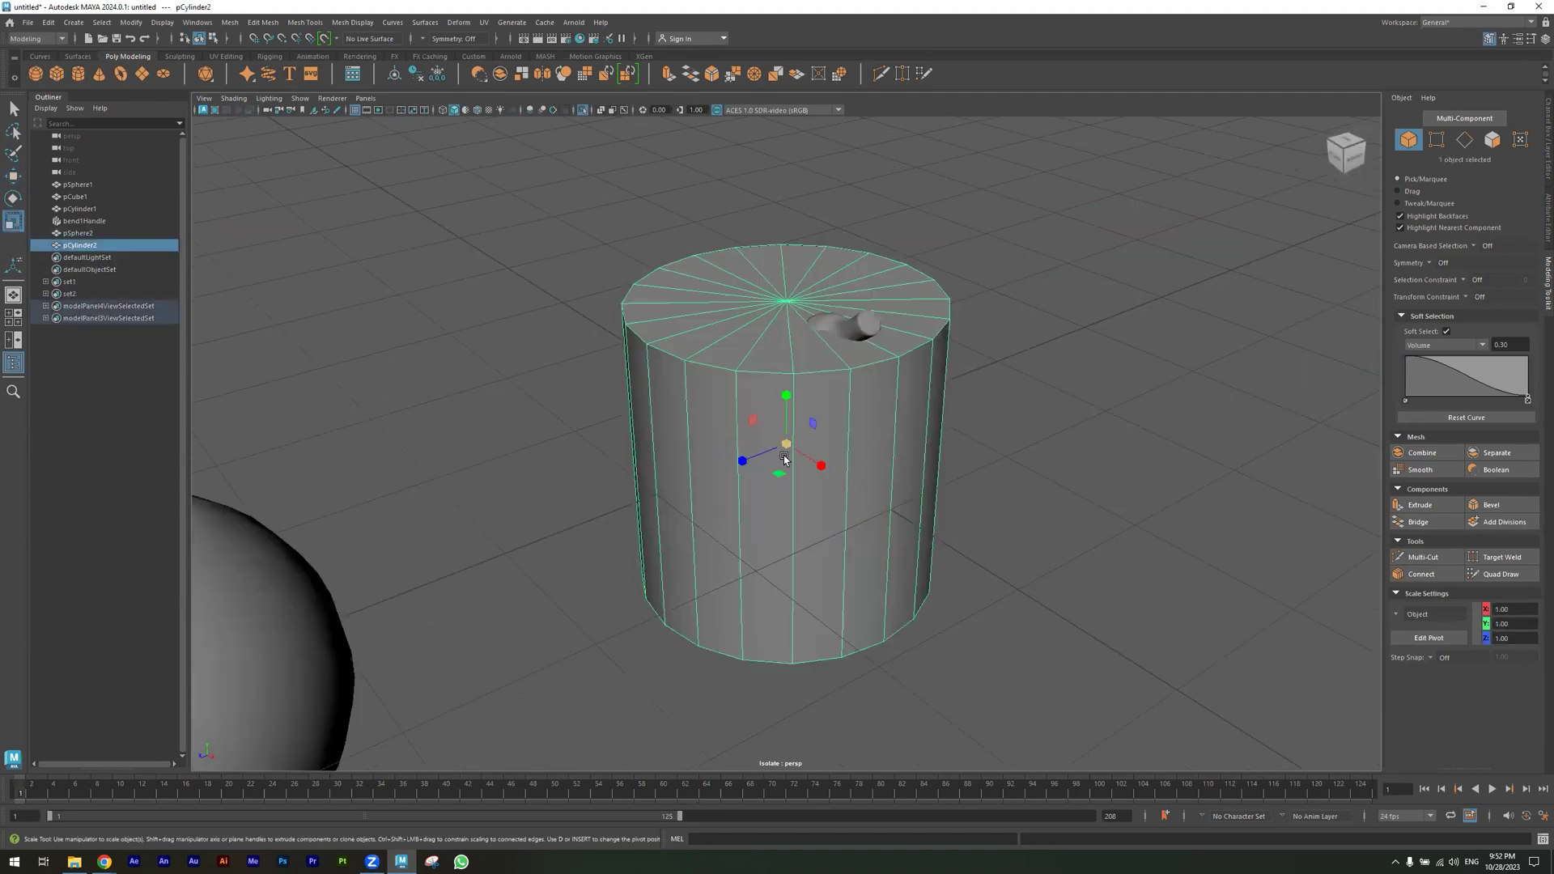
pyautogui.moveTo(779, 474); pyautogui.dragTo(538, 539)
pyautogui.press('w')
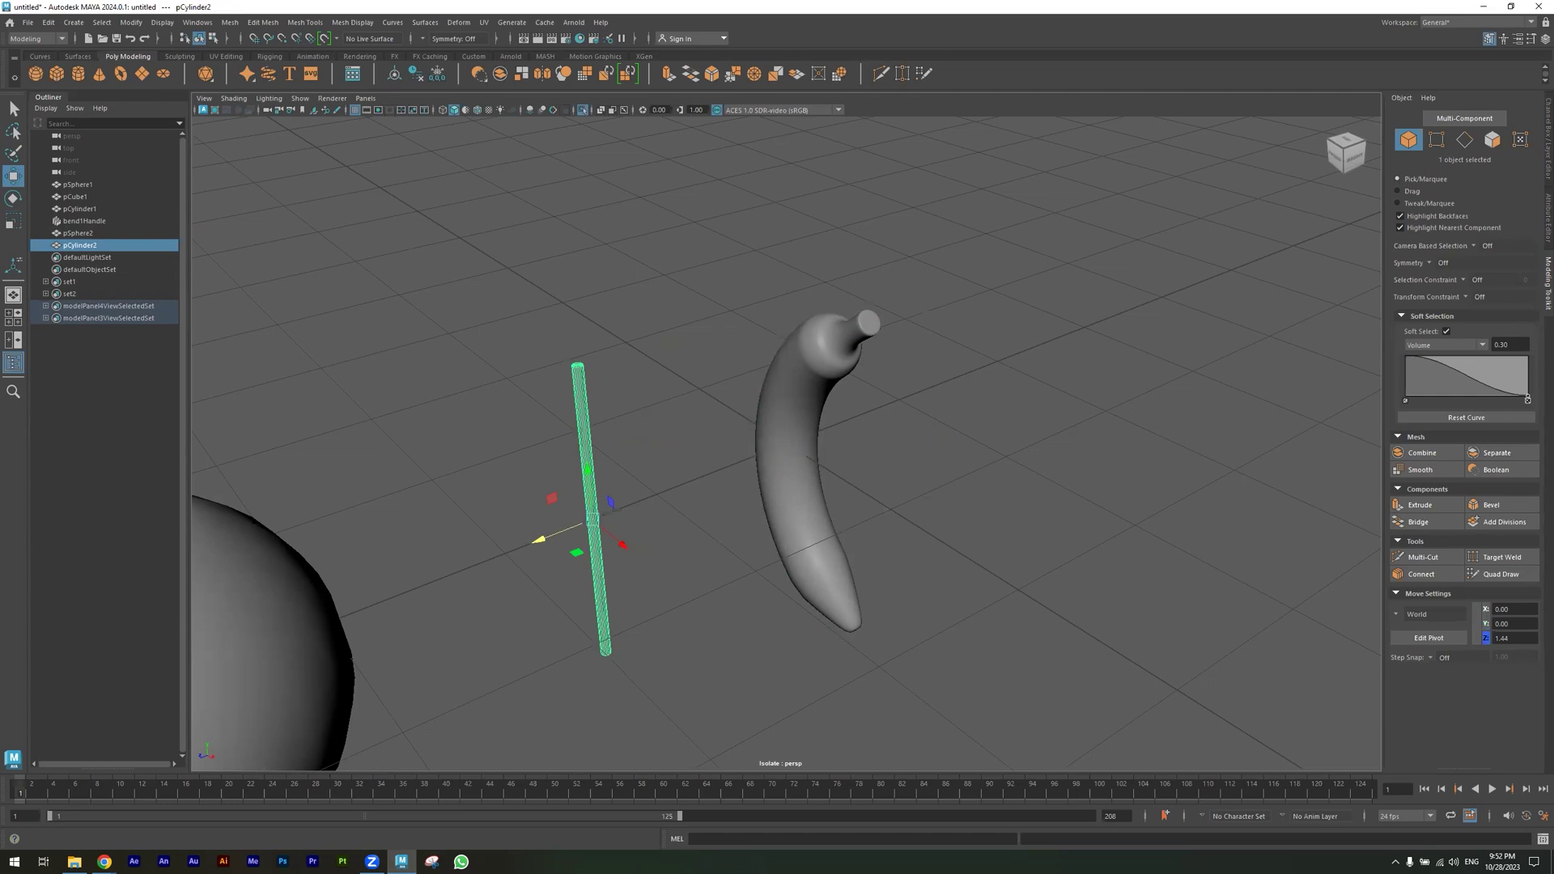
# Increase the thin cylinder's height subdivisions in its creation settings
pyautogui.click(1544, 158)
pyautogui.click(1428, 261)
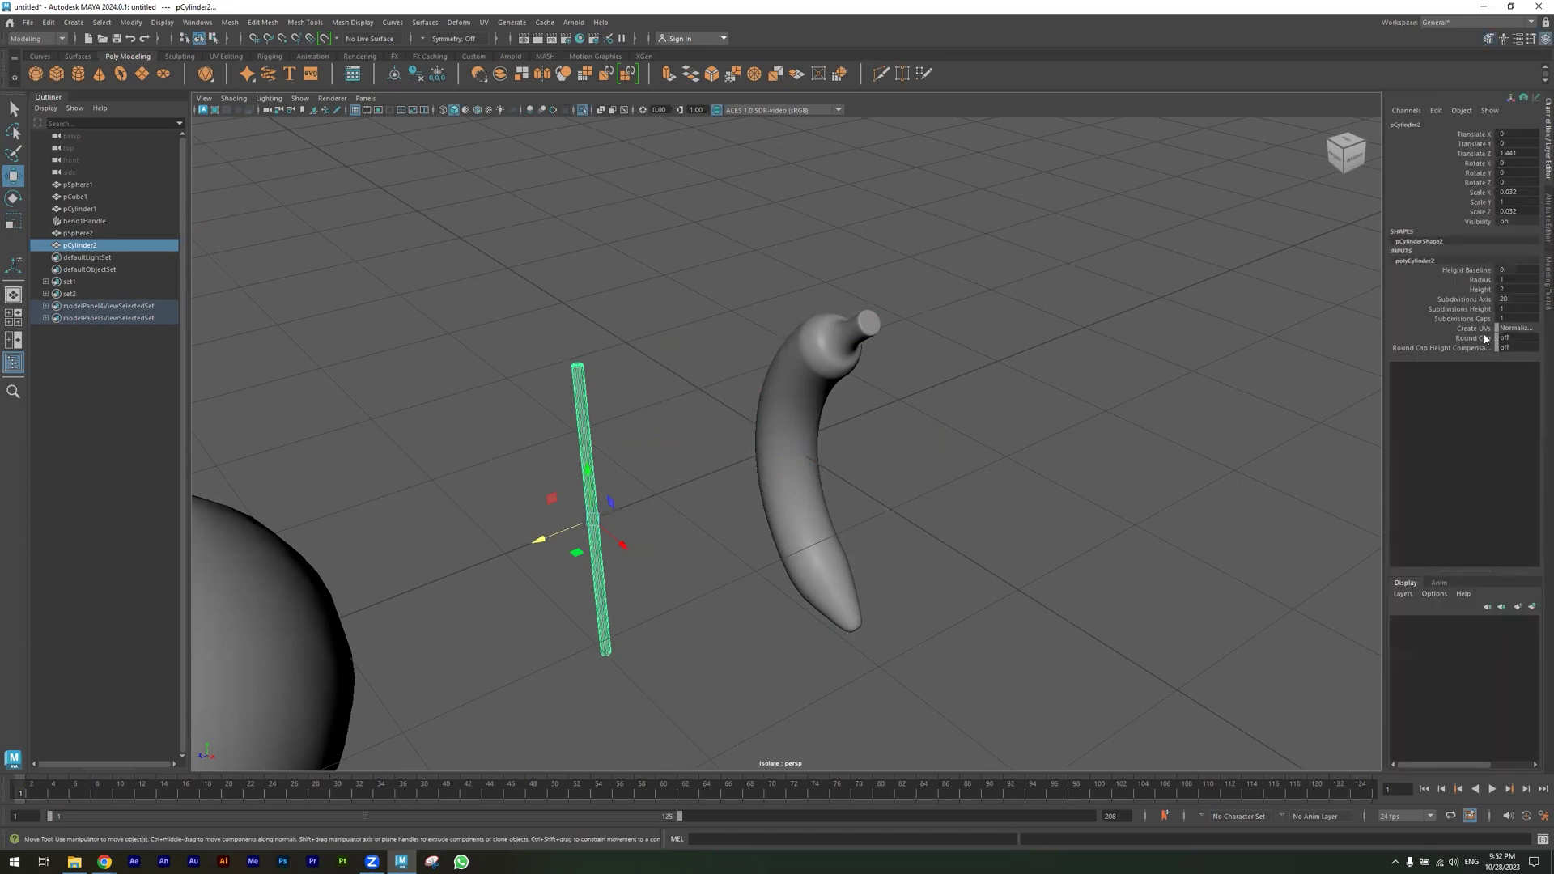
pyautogui.click(1471, 309)
pyautogui.moveTo(1470, 309); pyautogui.dragTo(1208, 334, button='middle')
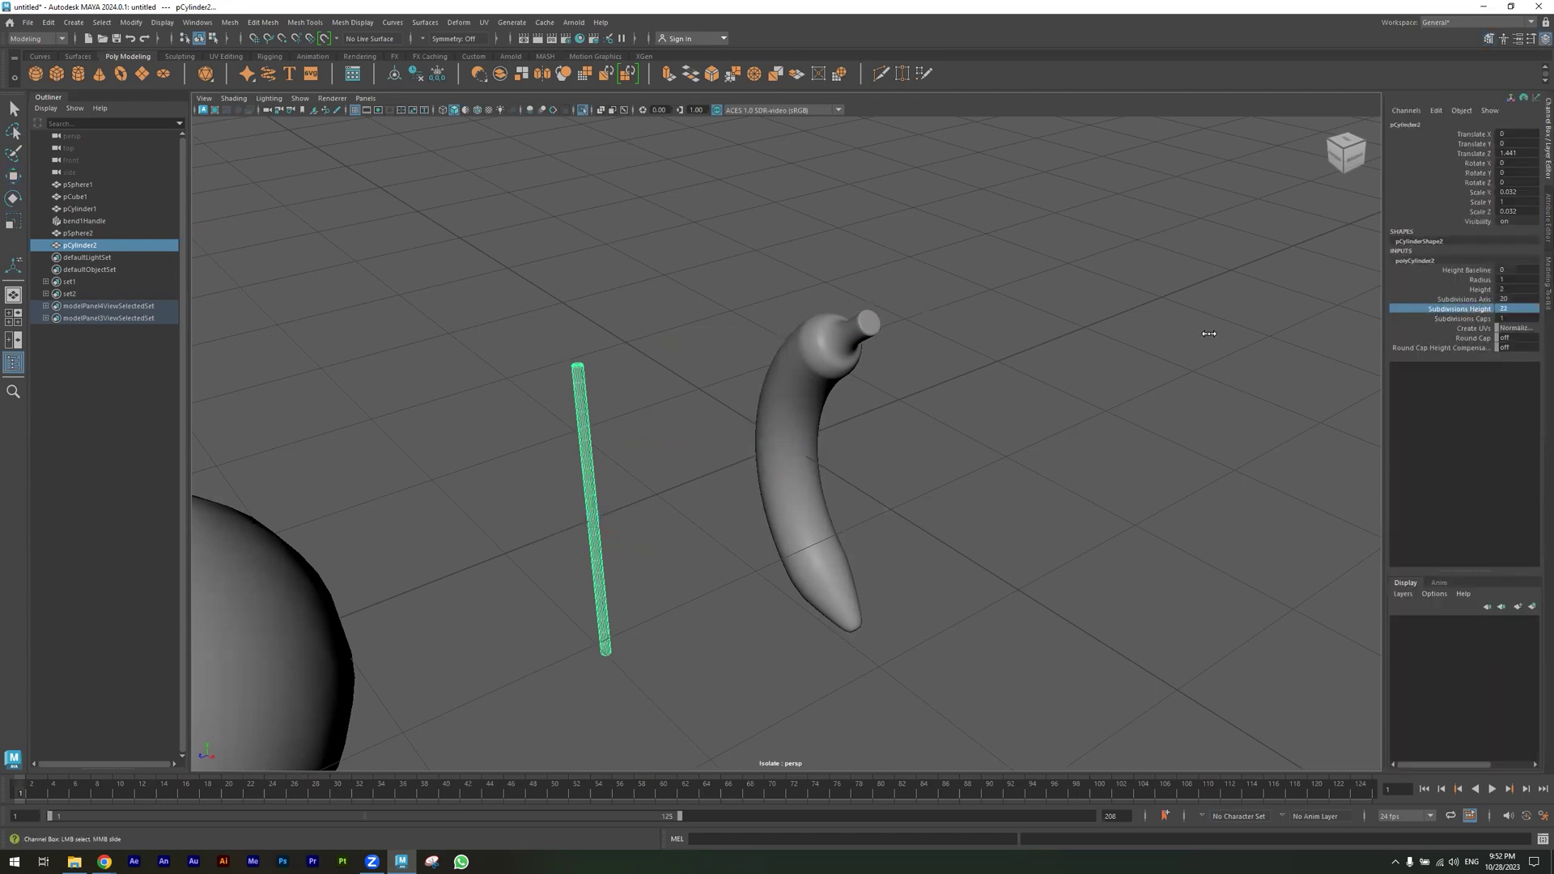
# Bend the thin cylinder with a Bend deformer at a curvature of about 86 and delete its history
pyautogui.click(454, 25)
pyautogui.moveTo(530, 230)
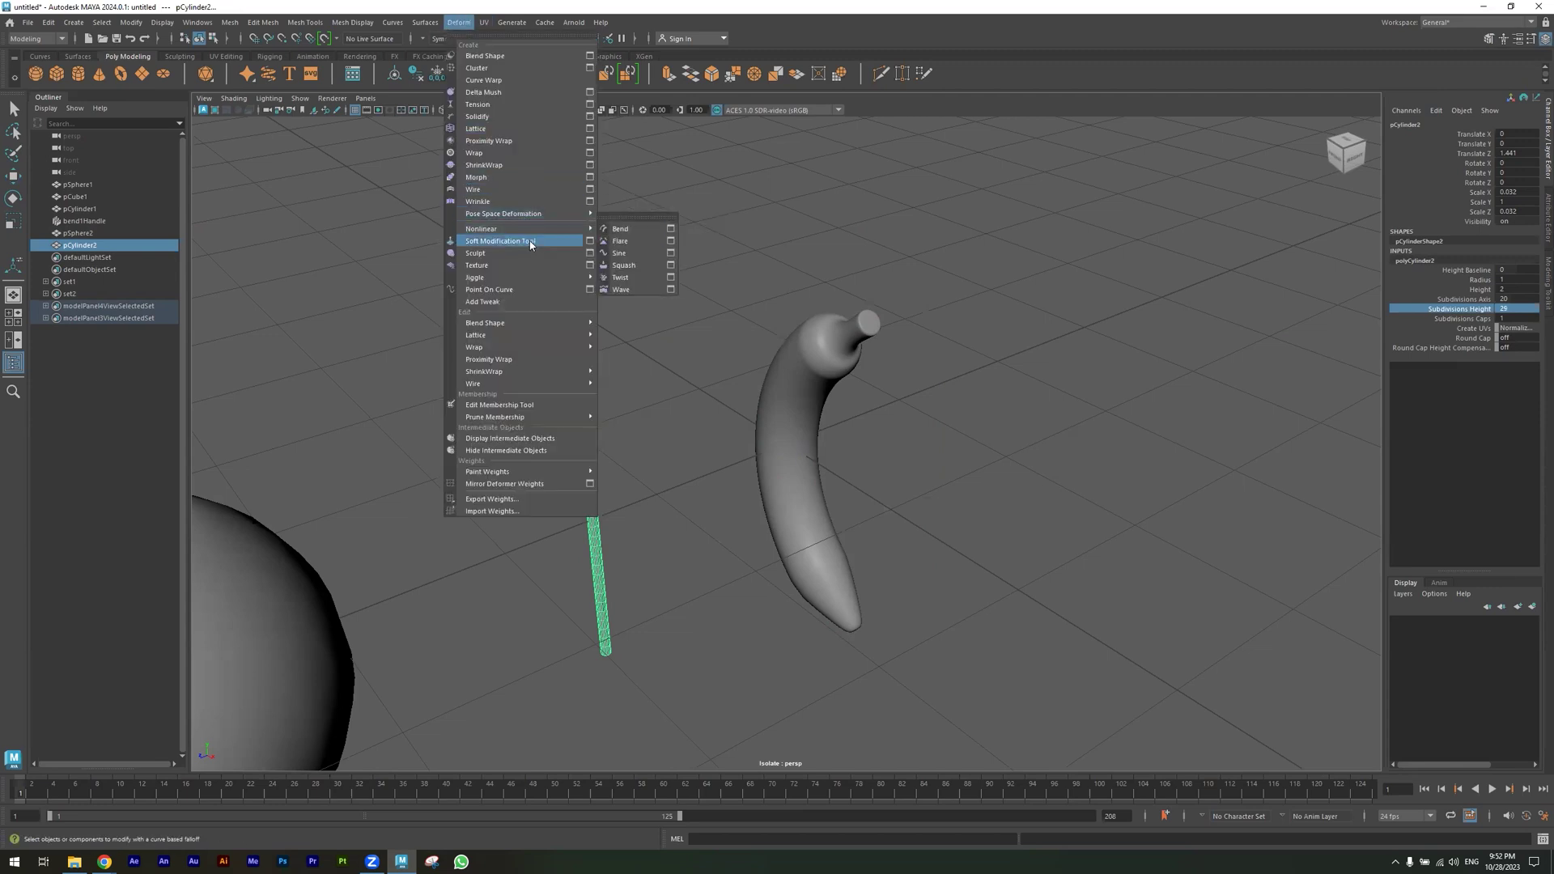
pyautogui.click(623, 230)
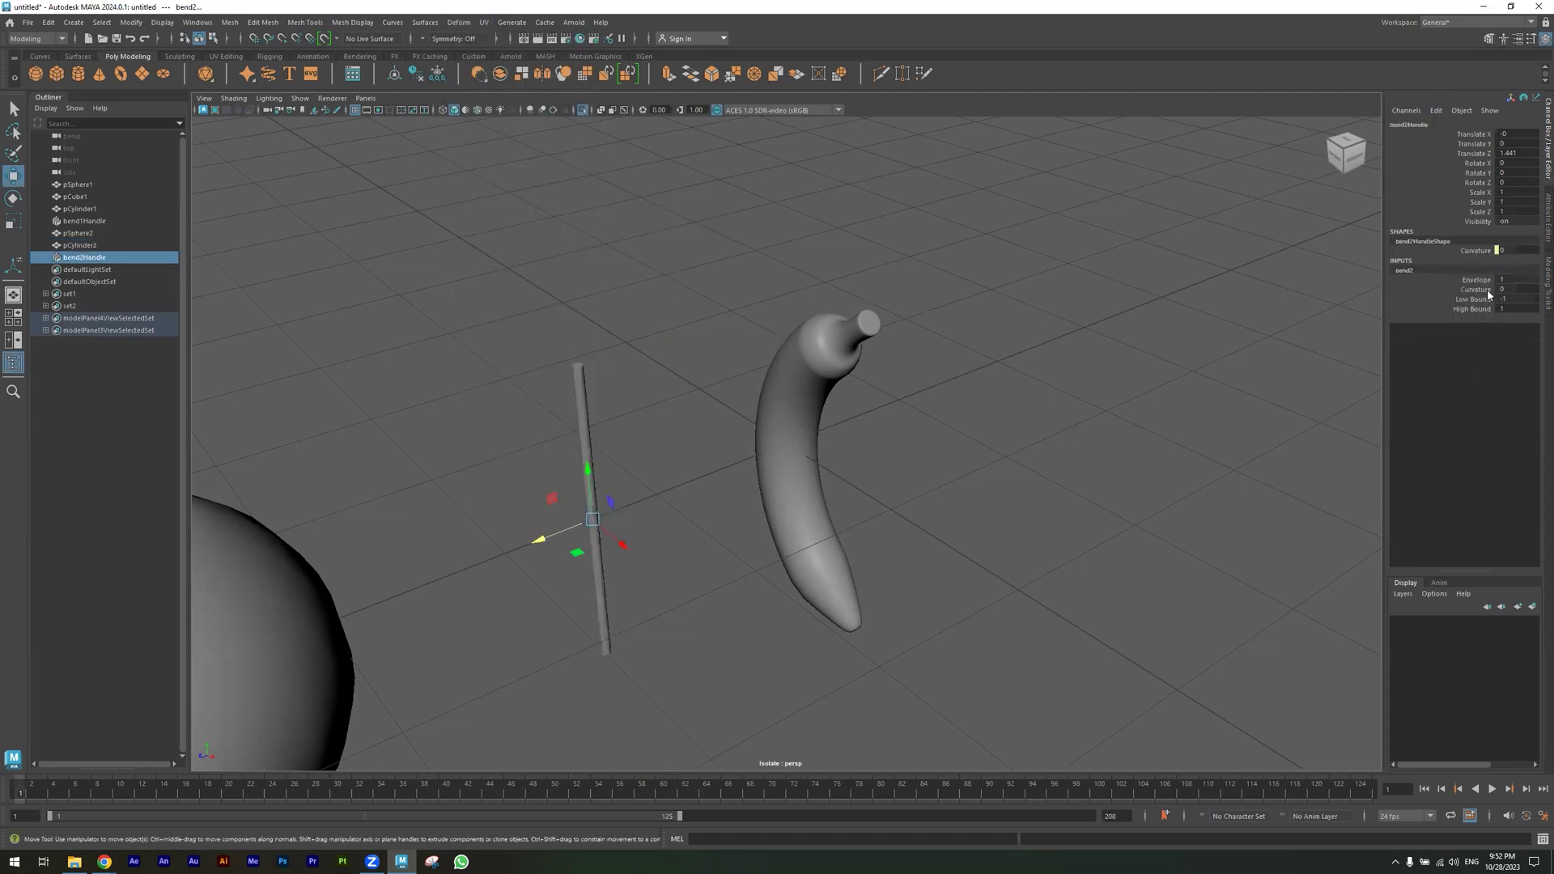
pyautogui.click(1486, 289)
pyautogui.moveTo(1167, 342); pyautogui.dragTo(1209, 345, button='middle')
pyautogui.keyDown('alt'); pyautogui.moveTo(623, 521); pyautogui.dragTo(634, 509); pyautogui.keyUp('alt')
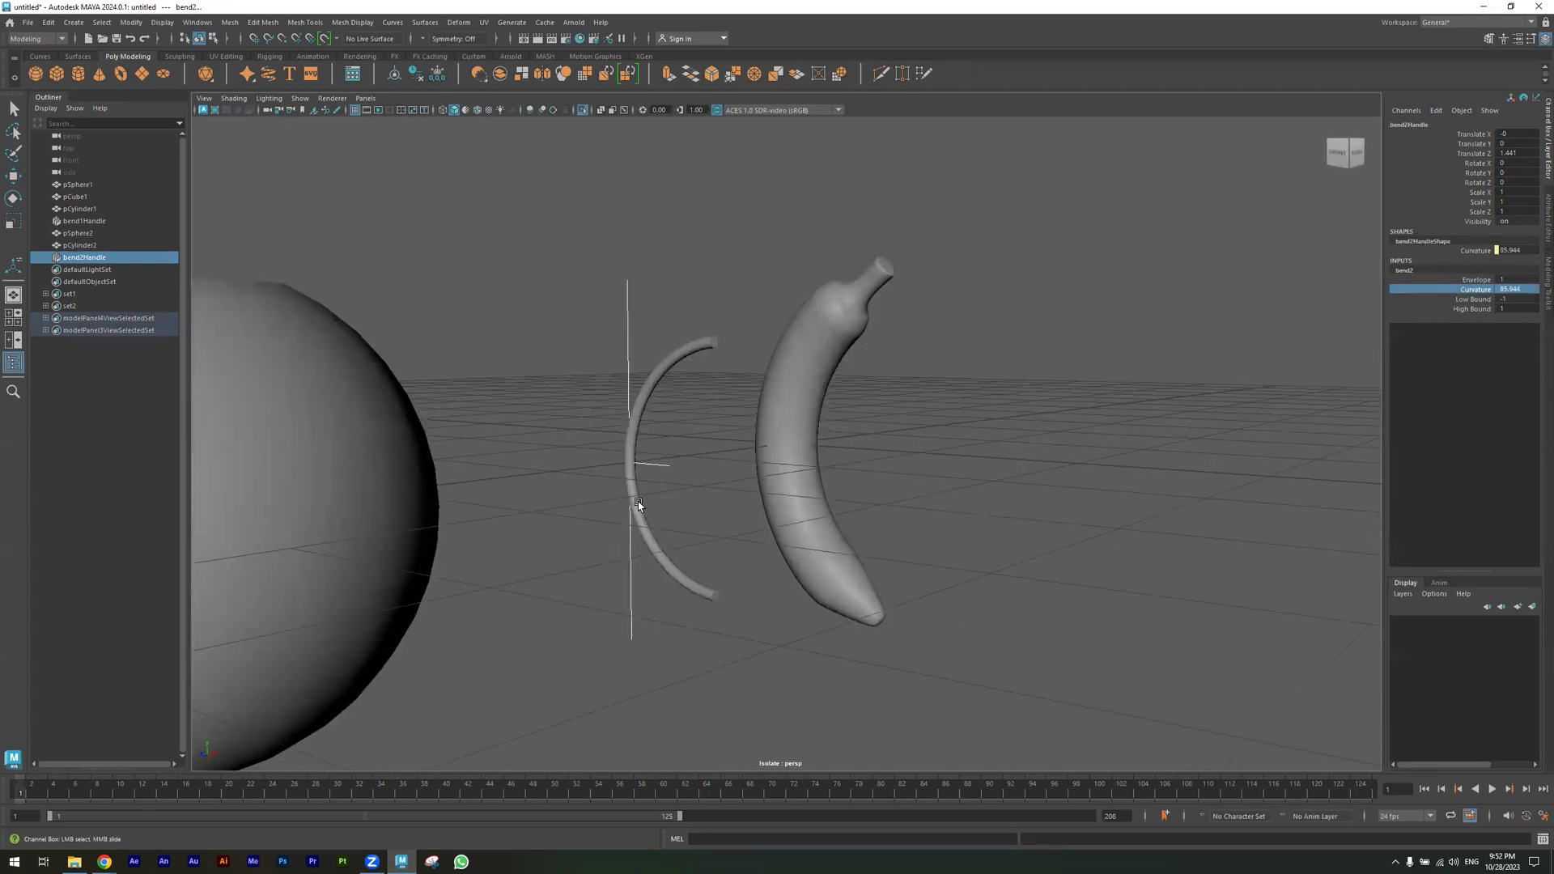
pyautogui.click(637, 504)
pyautogui.click(420, 74)
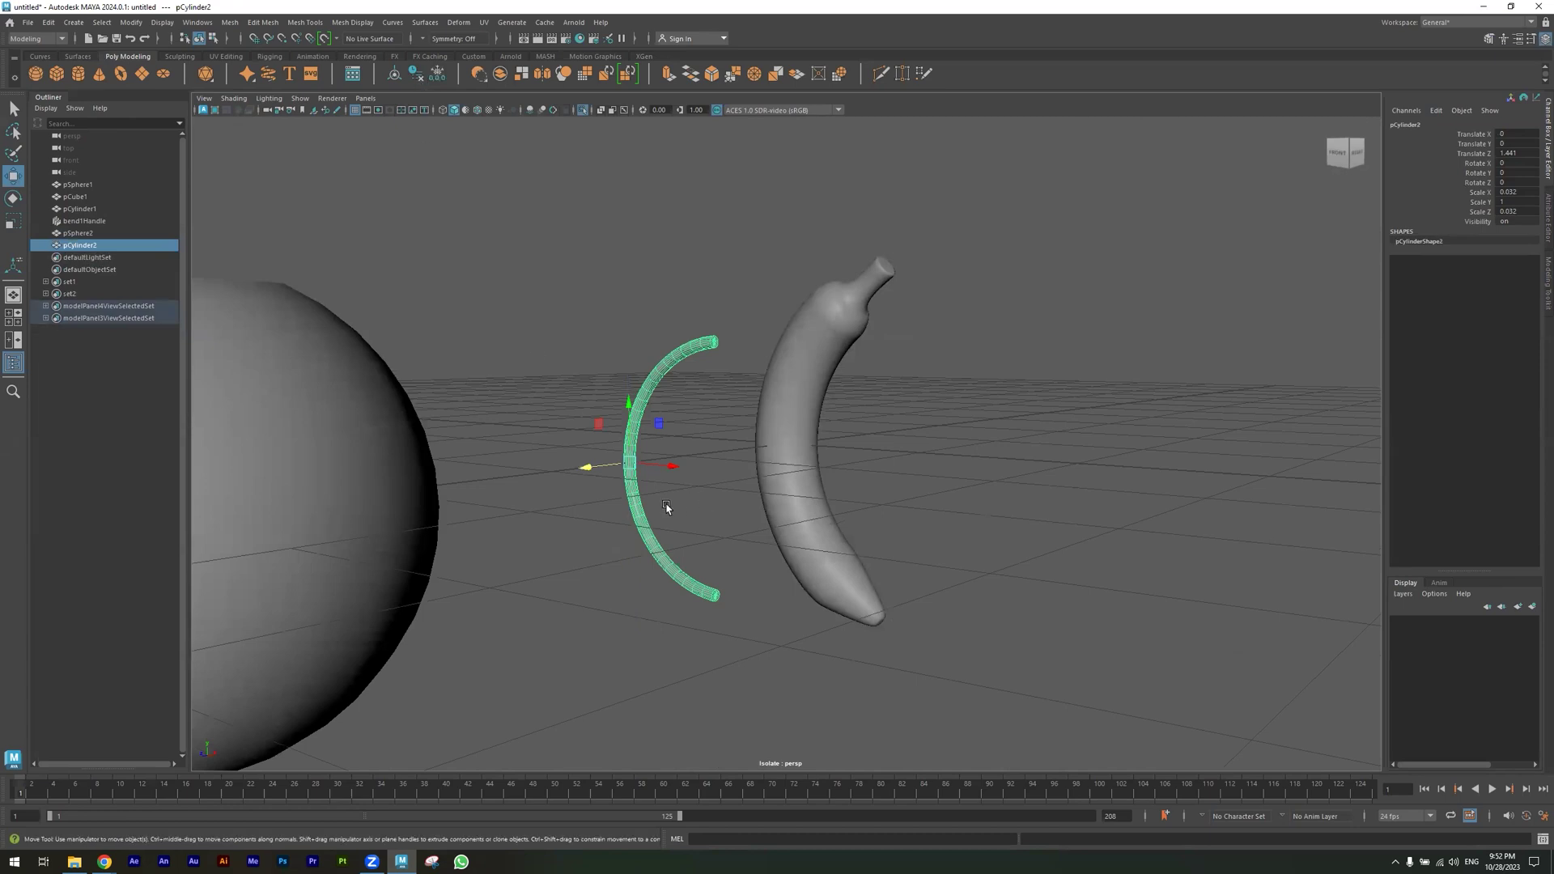
# Turn off soft selection and delete the faces of the bent cylinder's lower half
pyautogui.moveTo(637, 508); pyautogui.dragTo(548, 506, button='right')
pyautogui.moveTo(799, 683); pyautogui.dragTo(643, 548)
pyautogui.moveTo(641, 520); pyautogui.dragTo(640, 552, button='right')
pyautogui.moveTo(737, 625); pyautogui.dragTo(531, 463)
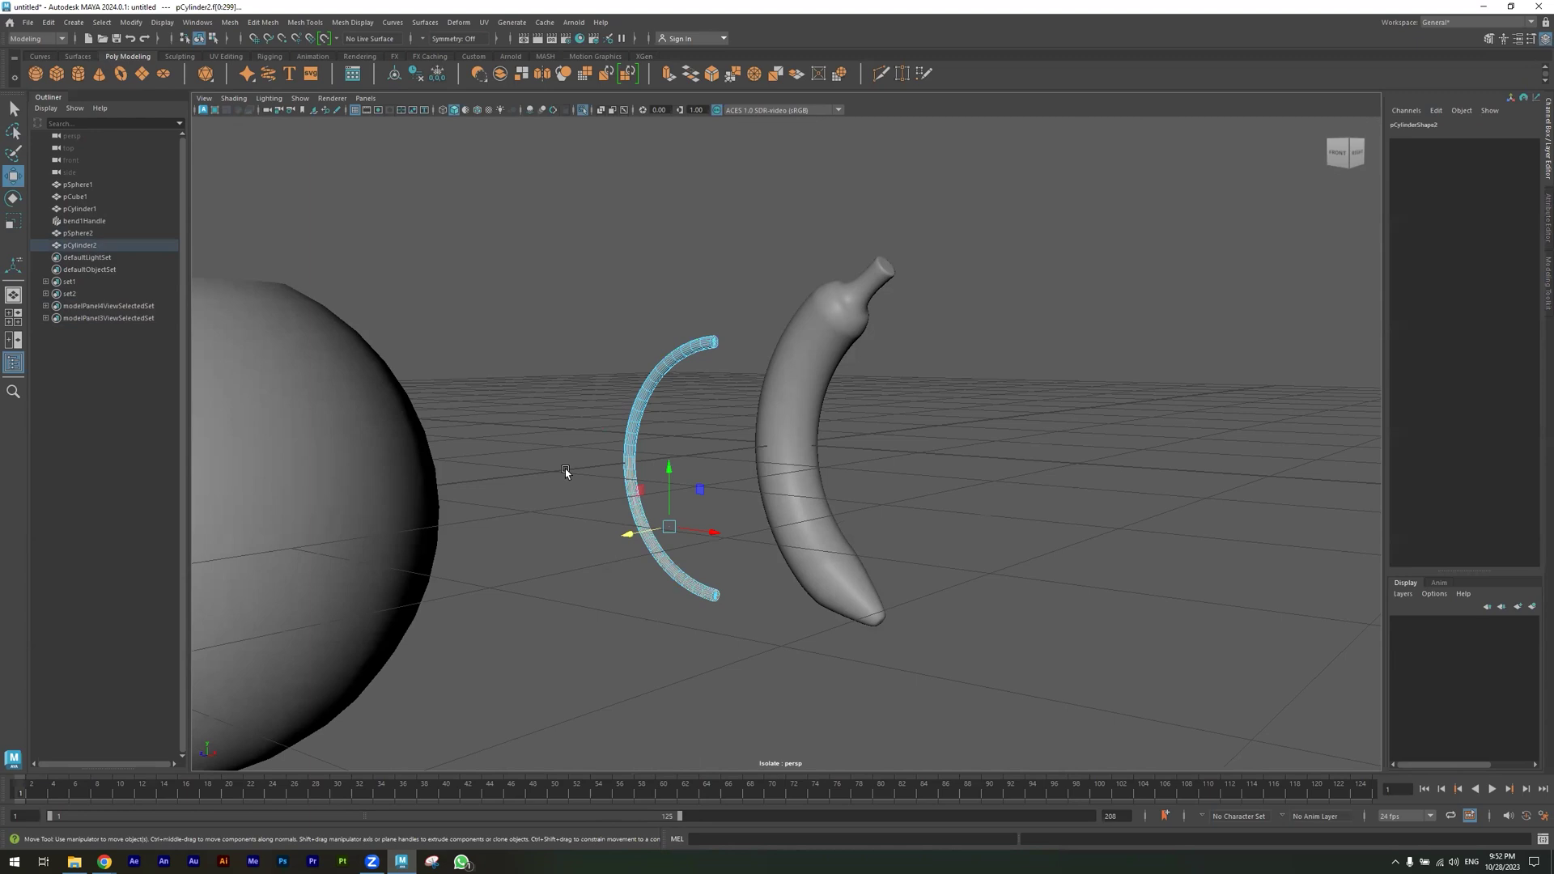
pyautogui.press('b')
pyautogui.press('Delete')
# Move the remaining curved stem into the apple's top dimple, to about 0.67 along Y and 3.98 along Z
pyautogui.keyDown('alt'); pyautogui.moveTo(611, 499); pyautogui.dragTo(675, 666); pyautogui.keyUp('alt')
pyautogui.keyDown('alt'); pyautogui.moveTo(572, 639); pyautogui.dragTo(542, 423, button='middle'); pyautogui.keyUp('alt')
pyautogui.scroll(2, 589, 389)
pyautogui.moveTo(645, 334); pyautogui.dragTo(387, 524)
pyautogui.hotkey('ctrl', 'z')
pyautogui.moveTo(678, 271); pyautogui.dragTo(641, 244, button='right')
pyautogui.moveTo(645, 336); pyautogui.dragTo(293, 602)
pyautogui.moveTo(382, 583); pyautogui.dragTo(329, 548)
# Centre the stem in the dimple at about 0.04 along X and 4.01 along Z
pyautogui.press('f')
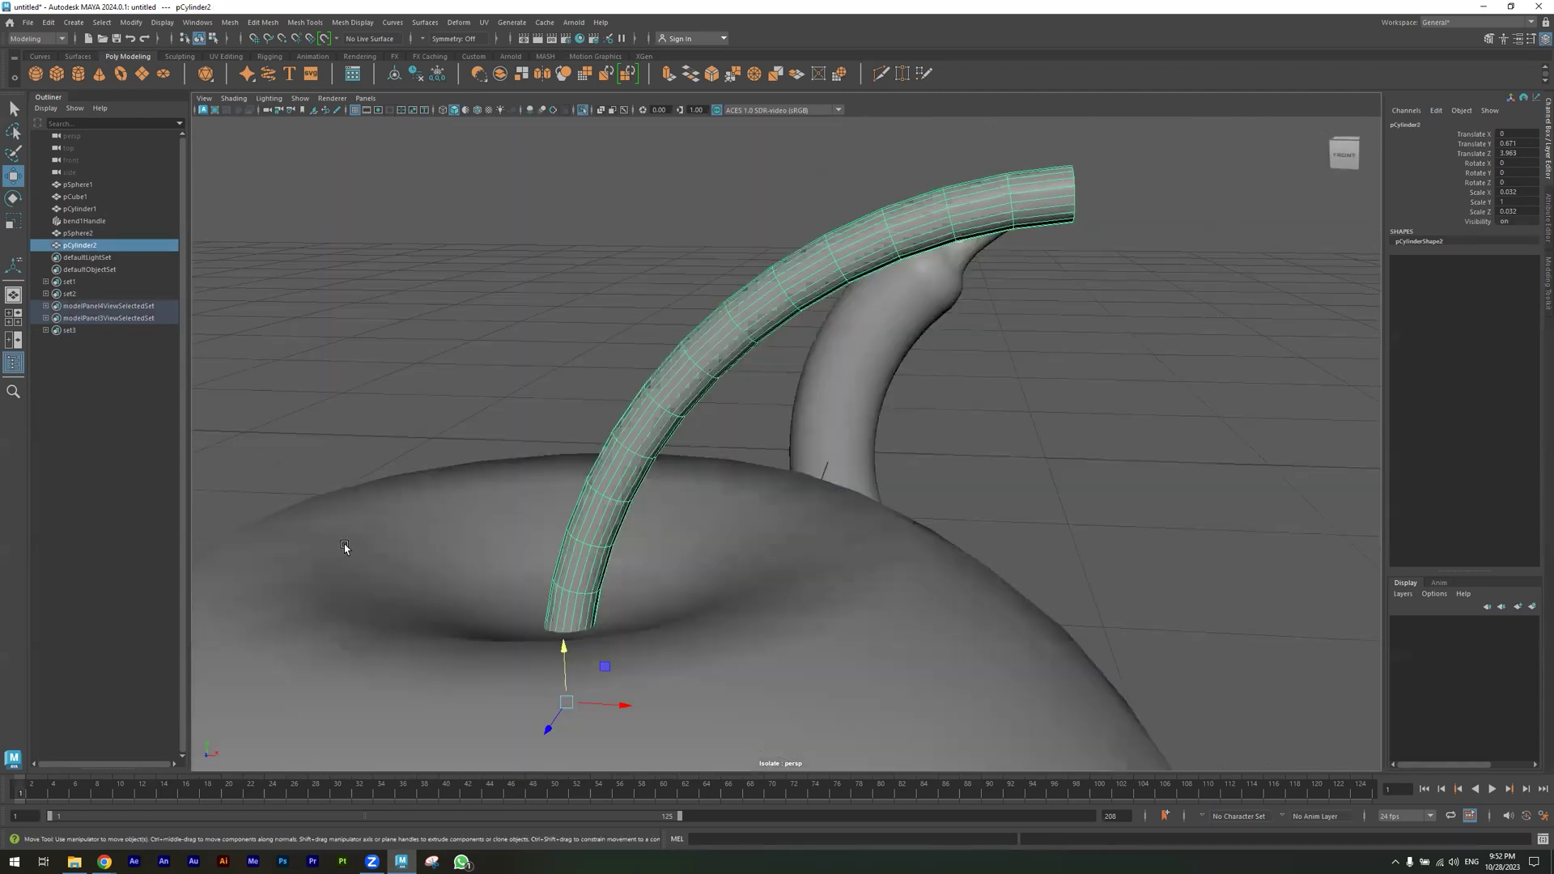
pyautogui.scroll(-4, 670, 575)
pyautogui.keyDown('alt'); pyautogui.moveTo(682, 573); pyautogui.dragTo(729, 506); pyautogui.keyUp('alt')
pyautogui.keyDown('alt'); pyautogui.moveTo(1183, 544); pyautogui.dragTo(850, 591, button='right'); pyautogui.keyUp('alt')
pyautogui.keyDown('alt'); pyautogui.moveTo(503, 574); pyautogui.dragTo(530, 561, button='right'); pyautogui.keyUp('alt')
pyautogui.keyDown('alt'); pyautogui.moveTo(530, 561); pyautogui.dragTo(510, 527); pyautogui.keyUp('alt')
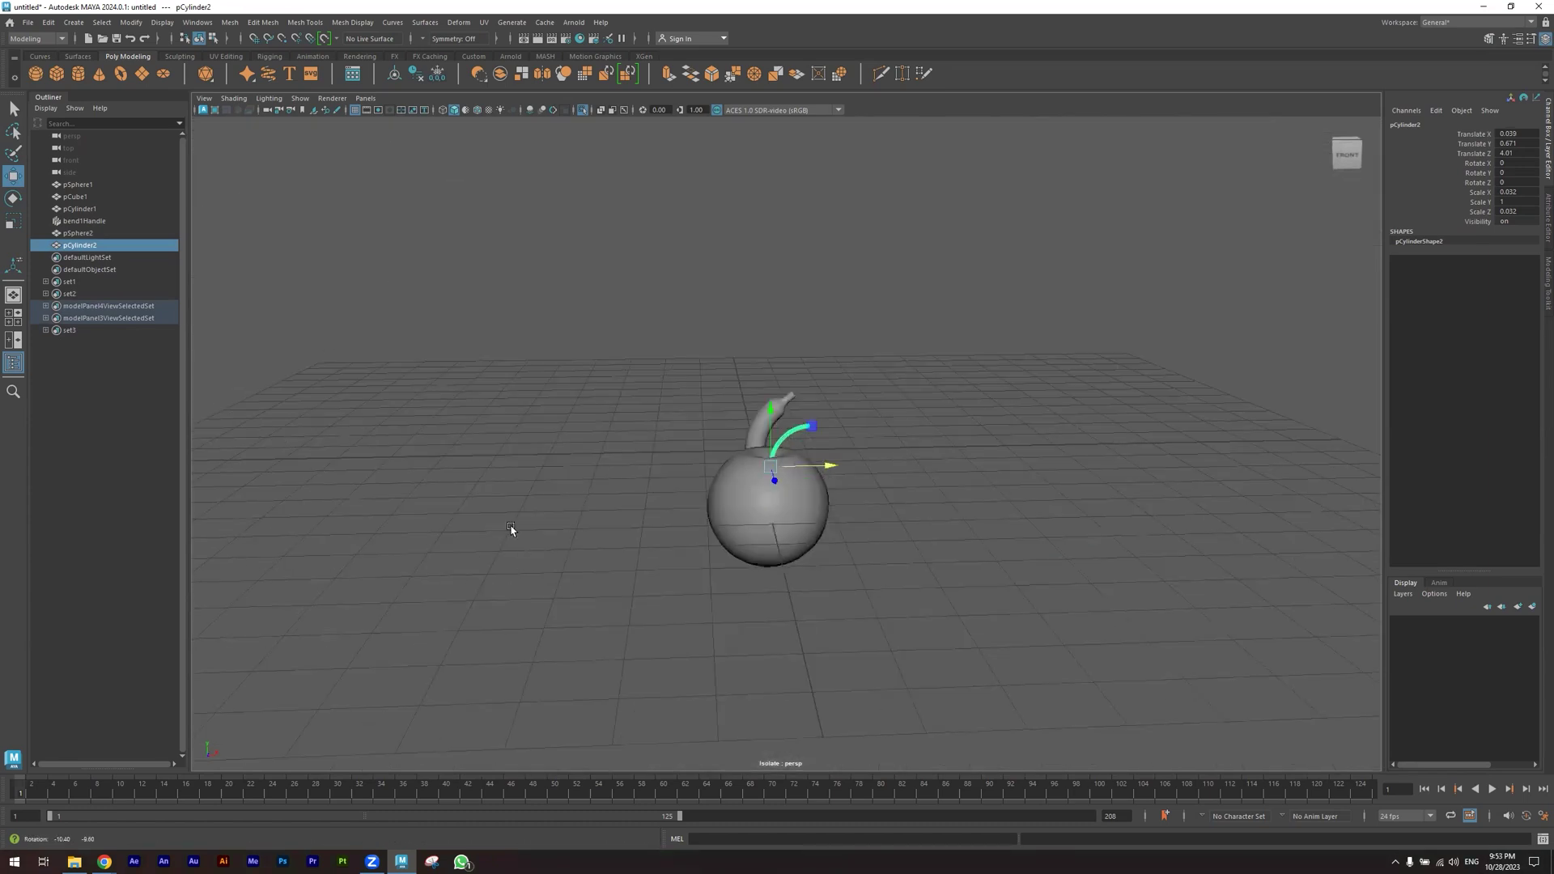
# Flatten the apple body slightly by scaling it down along Y
pyautogui.click(798, 633)
pyautogui.keyDown('alt'); pyautogui.moveTo(798, 633); pyautogui.dragTo(700, 624); pyautogui.keyUp('alt')
pyautogui.keyDown('alt'); pyautogui.moveTo(809, 624); pyautogui.dragTo(721, 580); pyautogui.keyUp('alt')
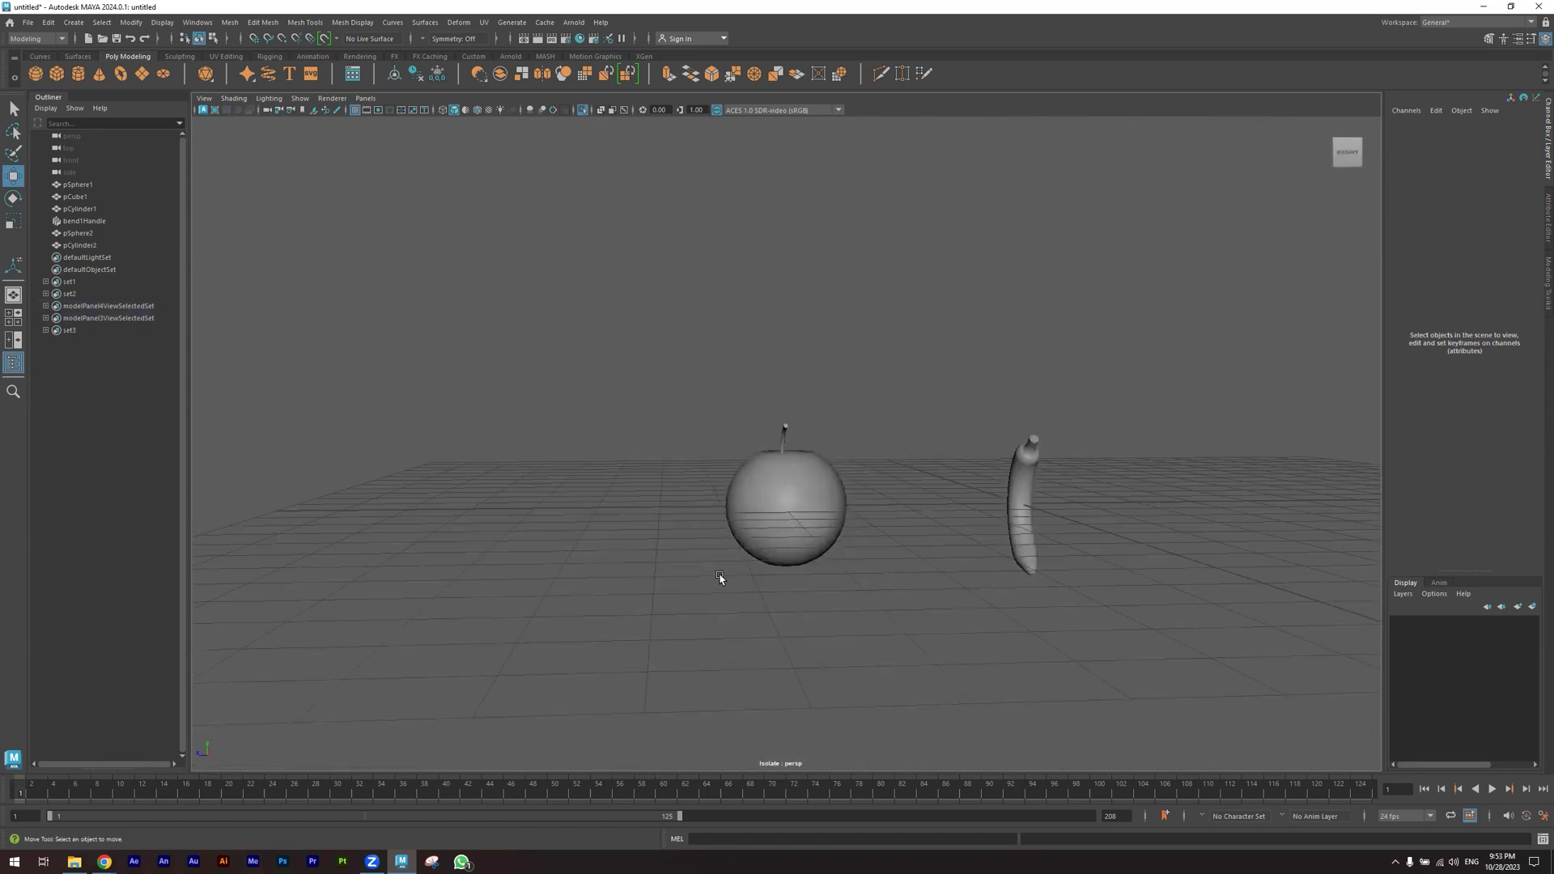
pyautogui.click(795, 500)
pyautogui.press('r')
pyautogui.moveTo(786, 447); pyautogui.dragTo(790, 483)
# Lower the stem so that it sits in the flattened apple's dimple, and deselect it
pyautogui.click(783, 432)
pyautogui.press('w')
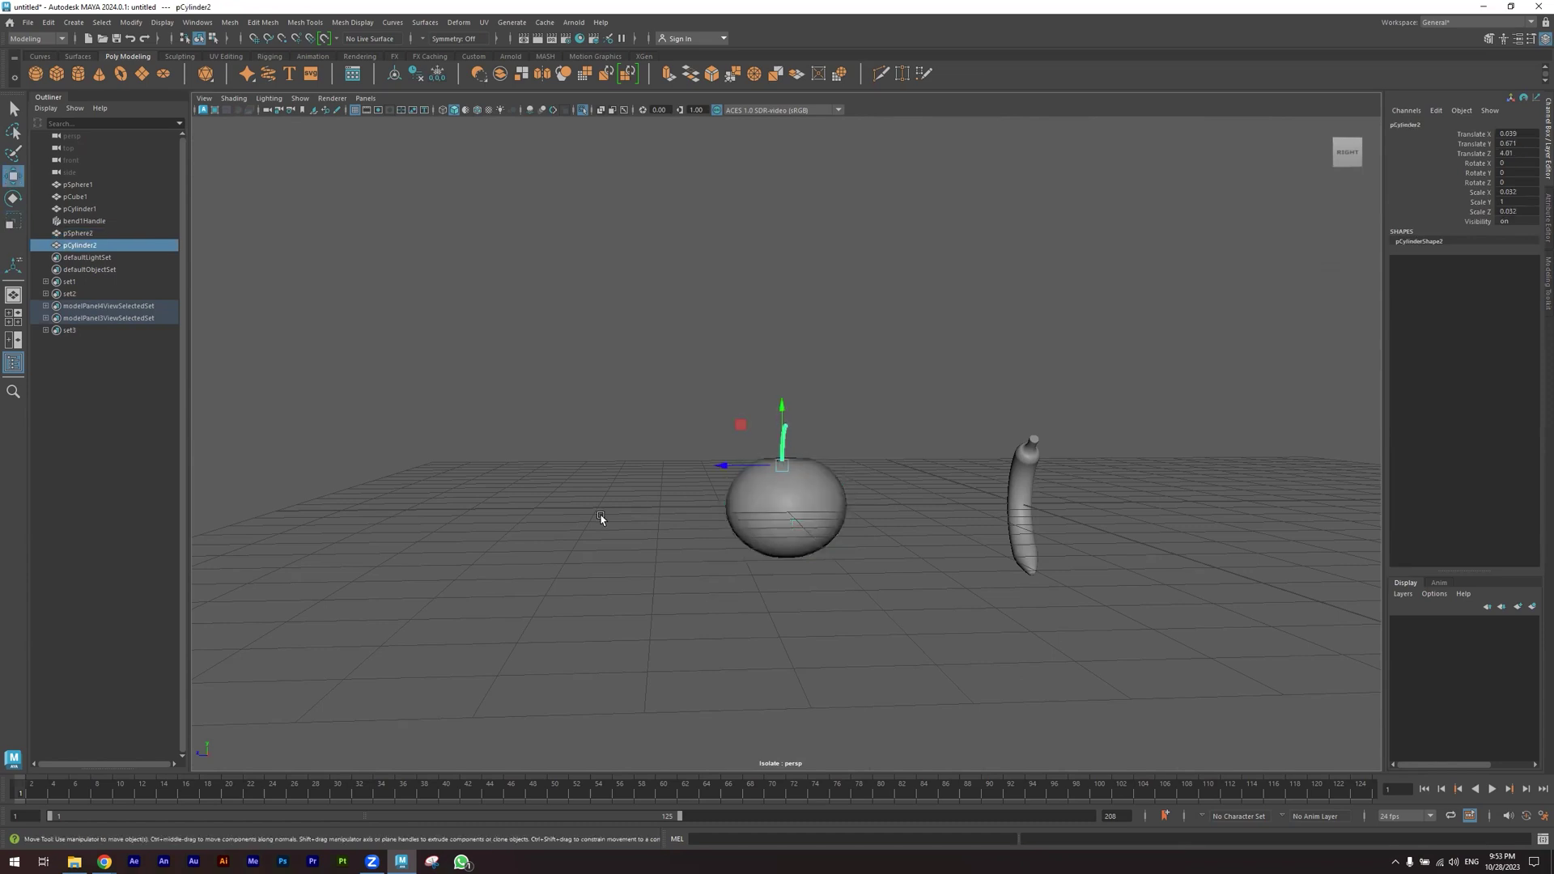
pyautogui.keyDown('alt'); pyautogui.moveTo(599, 520); pyautogui.dragTo(649, 535); pyautogui.keyUp('alt')
pyautogui.moveTo(747, 432)
pyautogui.keyDown('alt'); pyautogui.mouseDown()
pyautogui.moveTo(776, 405)
pyautogui.moveTo(774, 419)
pyautogui.mouseUp(); pyautogui.keyUp('alt')
pyautogui.click(950, 619)
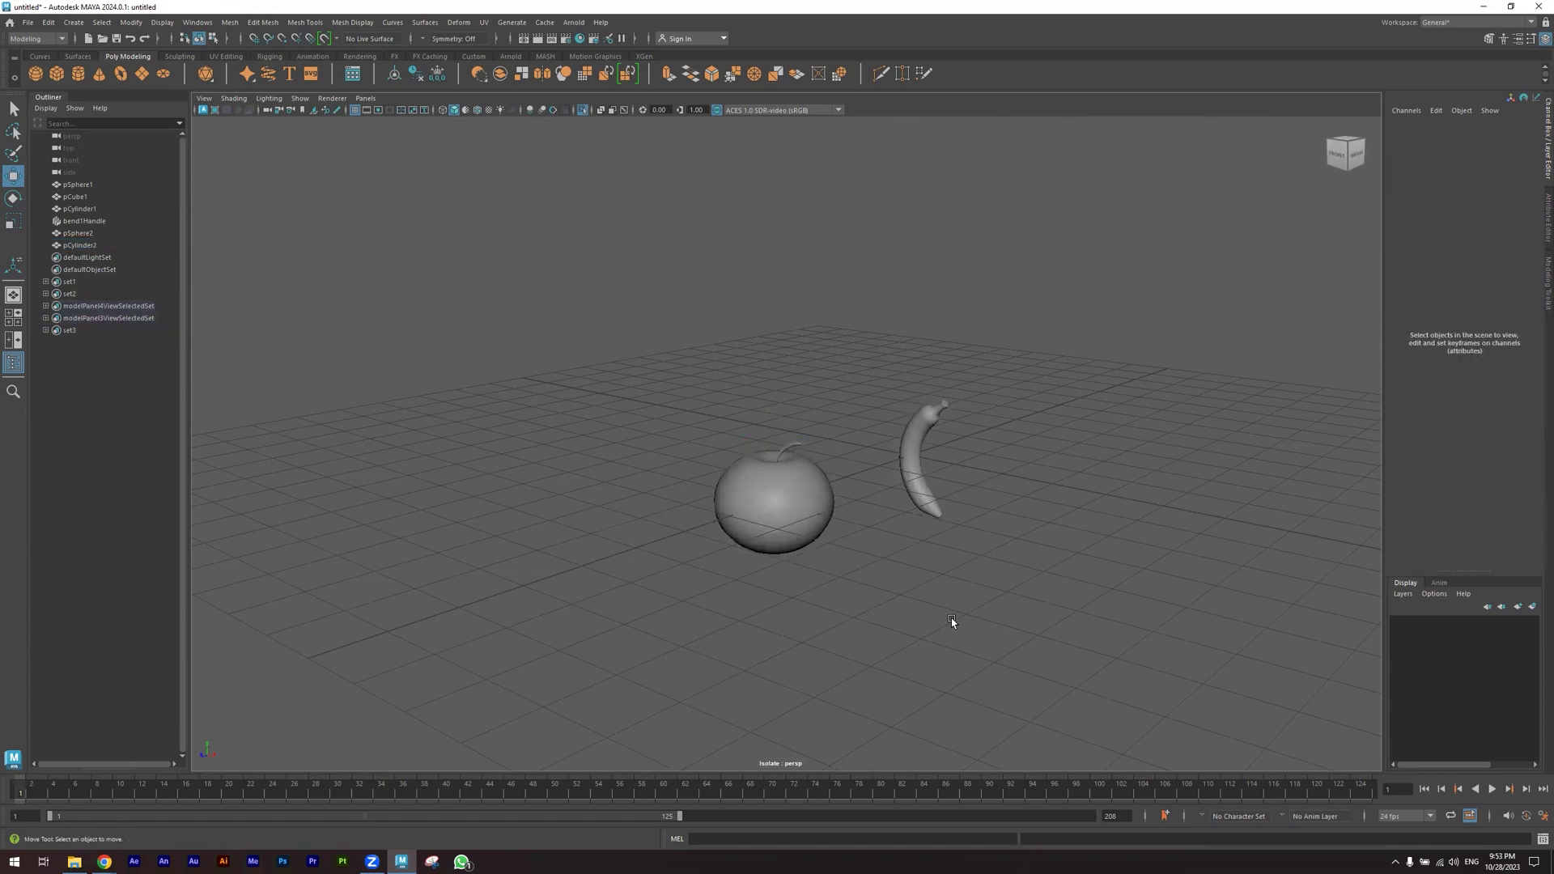
# Create another polygon sphere and move it past the apple to about 8.60 along Z
pyautogui.scroll(-5, 736, 581)
pyautogui.keyDown('alt'); pyautogui.moveTo(823, 552); pyautogui.dragTo(814, 607, button='middle'); pyautogui.keyUp('alt')
pyautogui.keyDown('alt'); pyautogui.moveTo(814, 609); pyautogui.dragTo(658, 479); pyautogui.keyUp('alt')
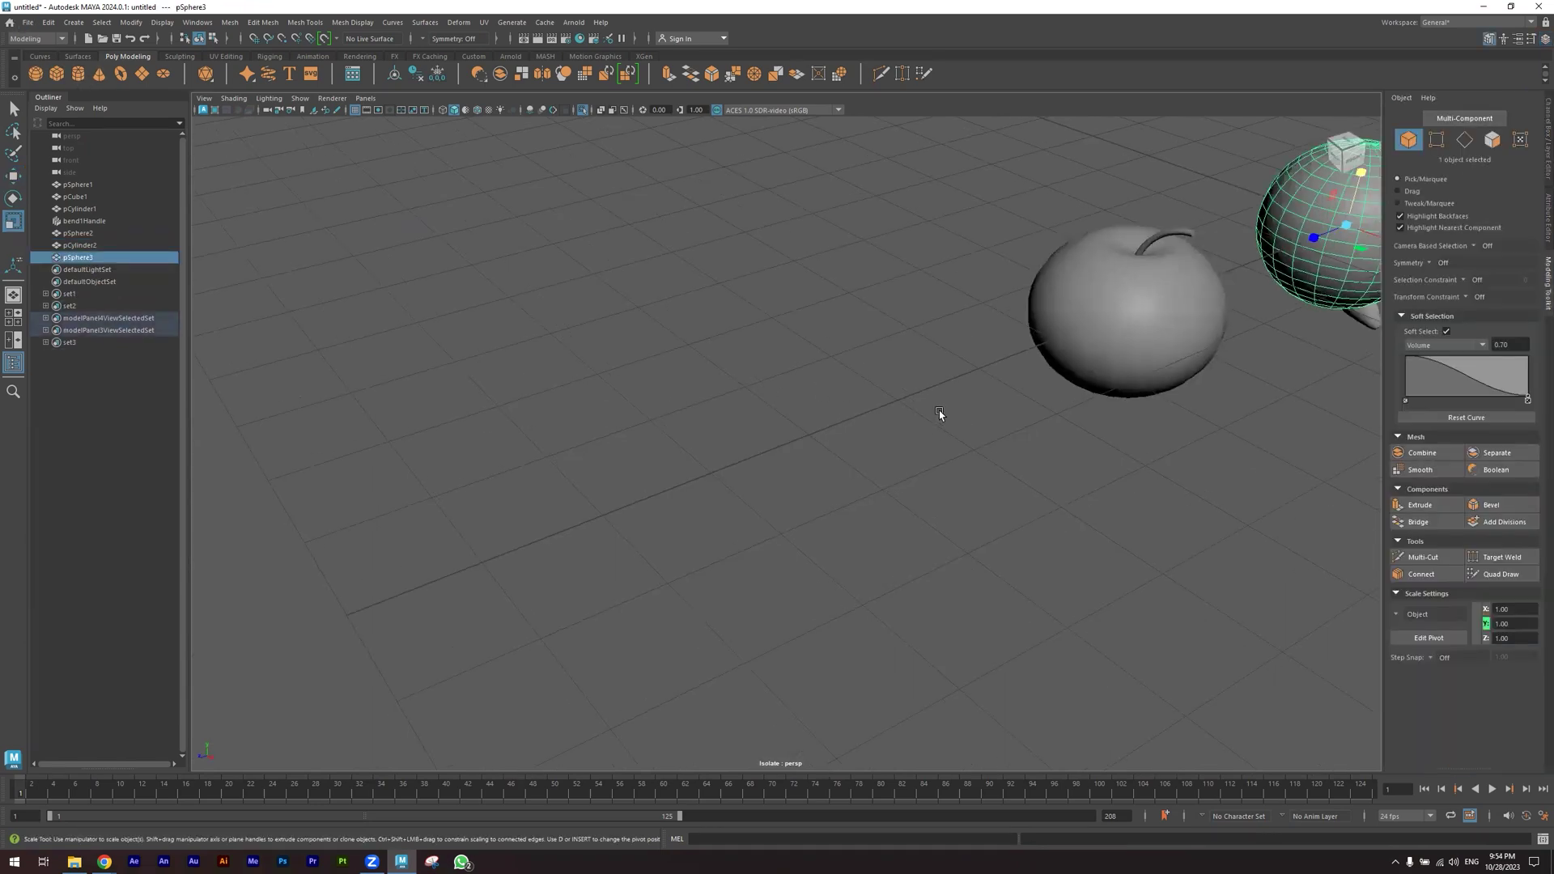
pyautogui.keyDown('alt'); pyautogui.moveTo(939, 414); pyautogui.dragTo(902, 460); pyautogui.keyUp('alt')
pyautogui.keyDown('alt'); pyautogui.moveTo(1096, 510); pyautogui.dragTo(947, 493); pyautogui.keyUp('alt')
pyautogui.press('w')
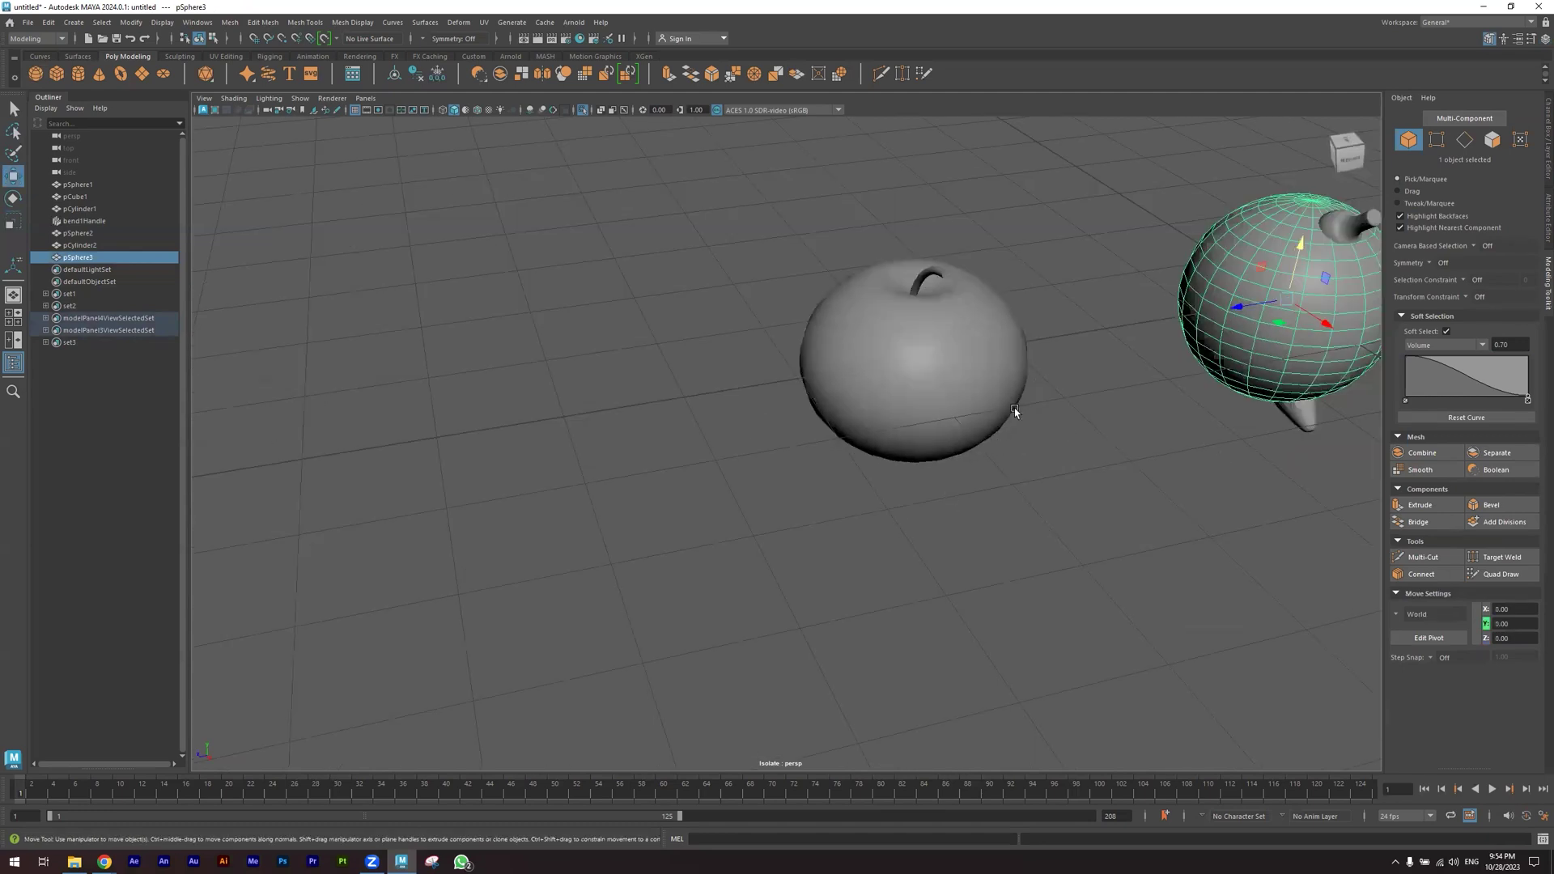
pyautogui.moveTo(1255, 320); pyautogui.dragTo(332, 445)
pyautogui.press('f')
# Switch the new sphere to vertex mode and select its top pole vertex
pyautogui.moveTo(769, 368); pyautogui.dragTo(716, 362, button='right')
pyautogui.click(761, 327)
pyautogui.click(760, 327)
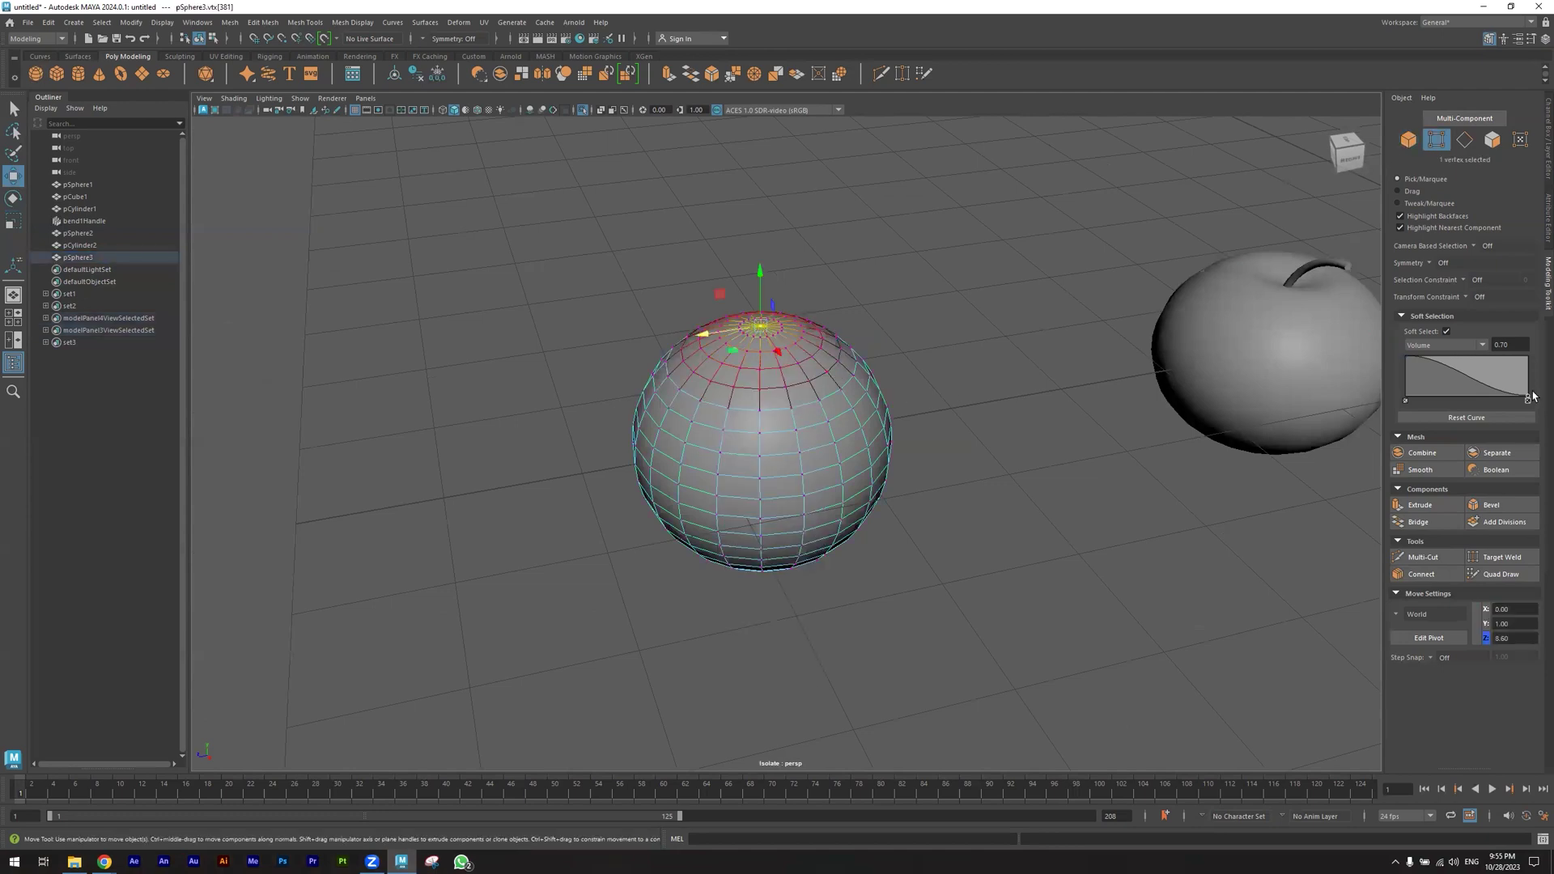
pyautogui.moveTo(857, 419)
pyautogui.keyDown('alt'); pyautogui.mouseDown()
pyautogui.moveTo(822, 416)
pyautogui.moveTo(858, 404)
pyautogui.mouseUp(); pyautogui.keyUp('alt')
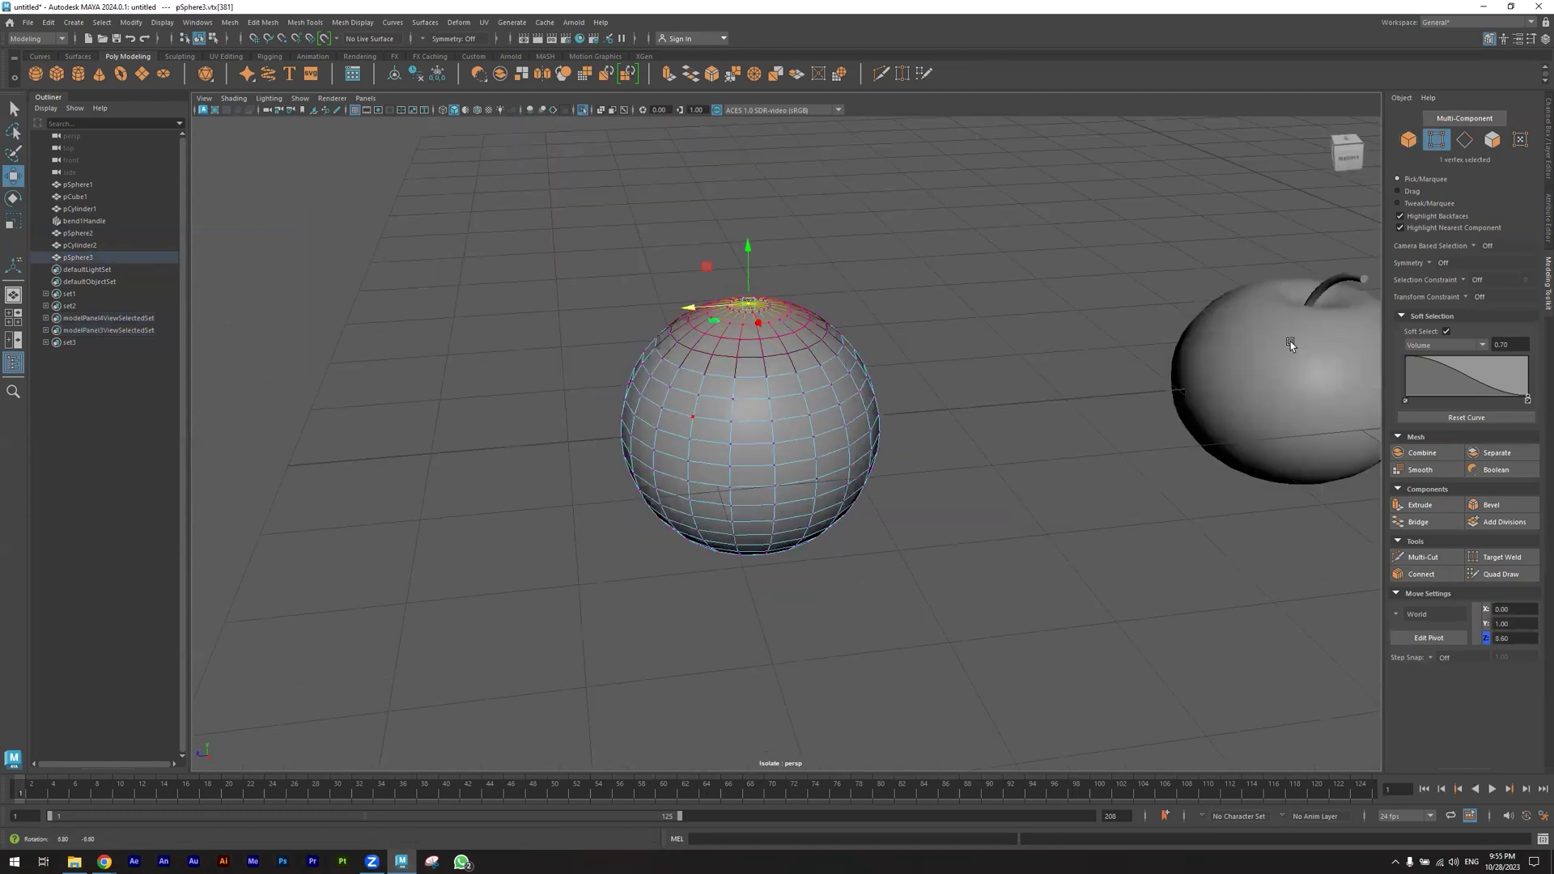
pyautogui.keyDown('alt'); pyautogui.moveTo(1290, 345); pyautogui.dragTo(1480, 339); pyautogui.keyUp('alt')
# Set the soft selection falloff radius to 1.5 and raise the pole vertex to about 1.62 along Y
pyautogui.click(1511, 343)
pyautogui.write('1')
pyautogui.press('Return')
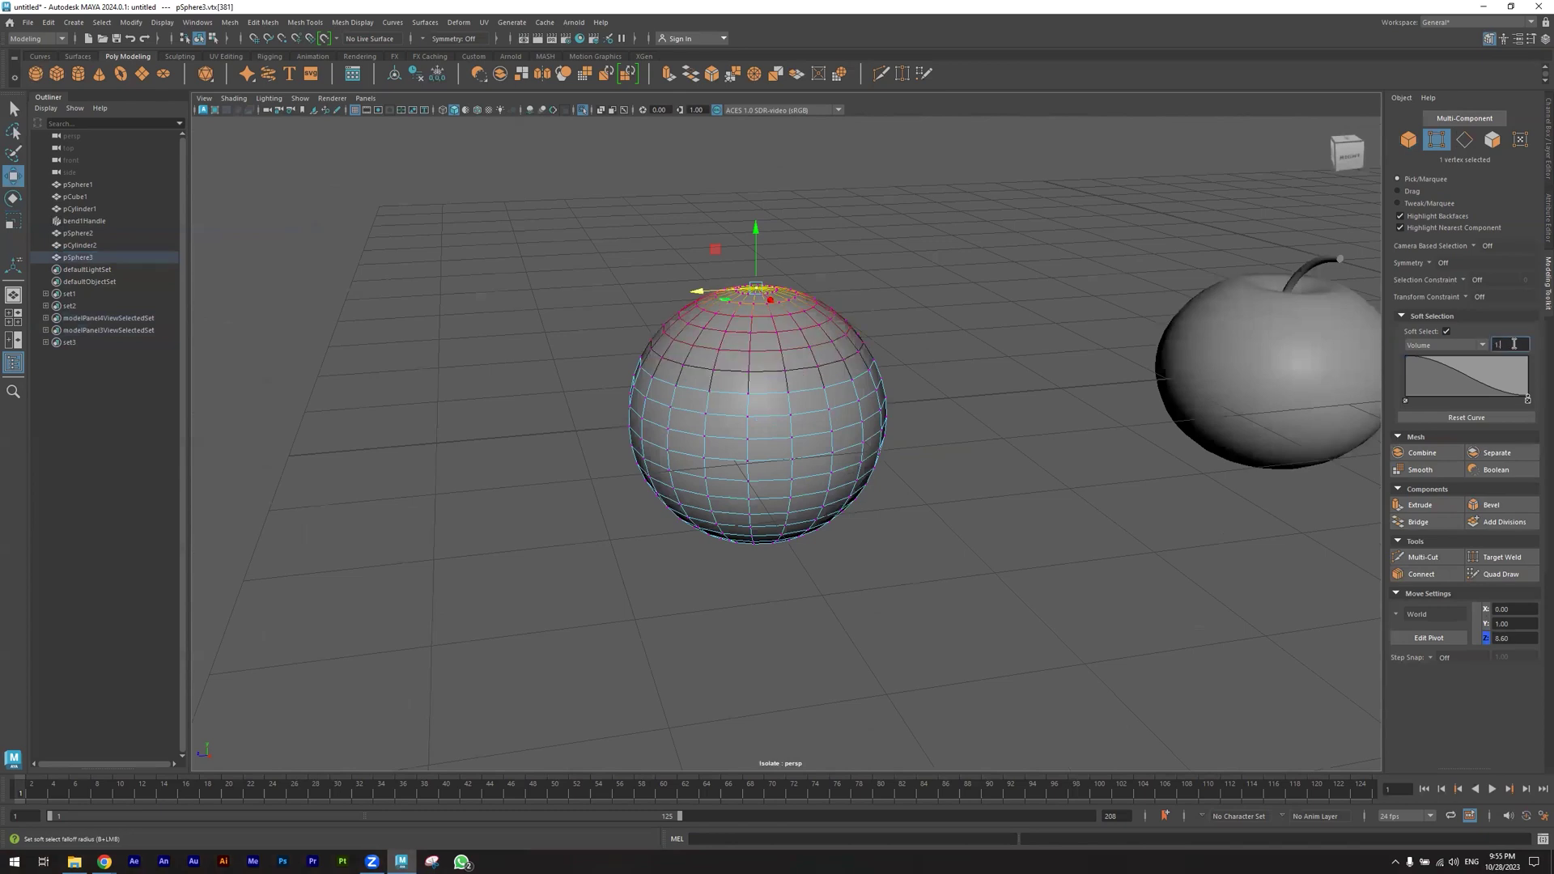
pyautogui.press('Return')
pyautogui.moveTo(763, 229); pyautogui.dragTo(760, 145)
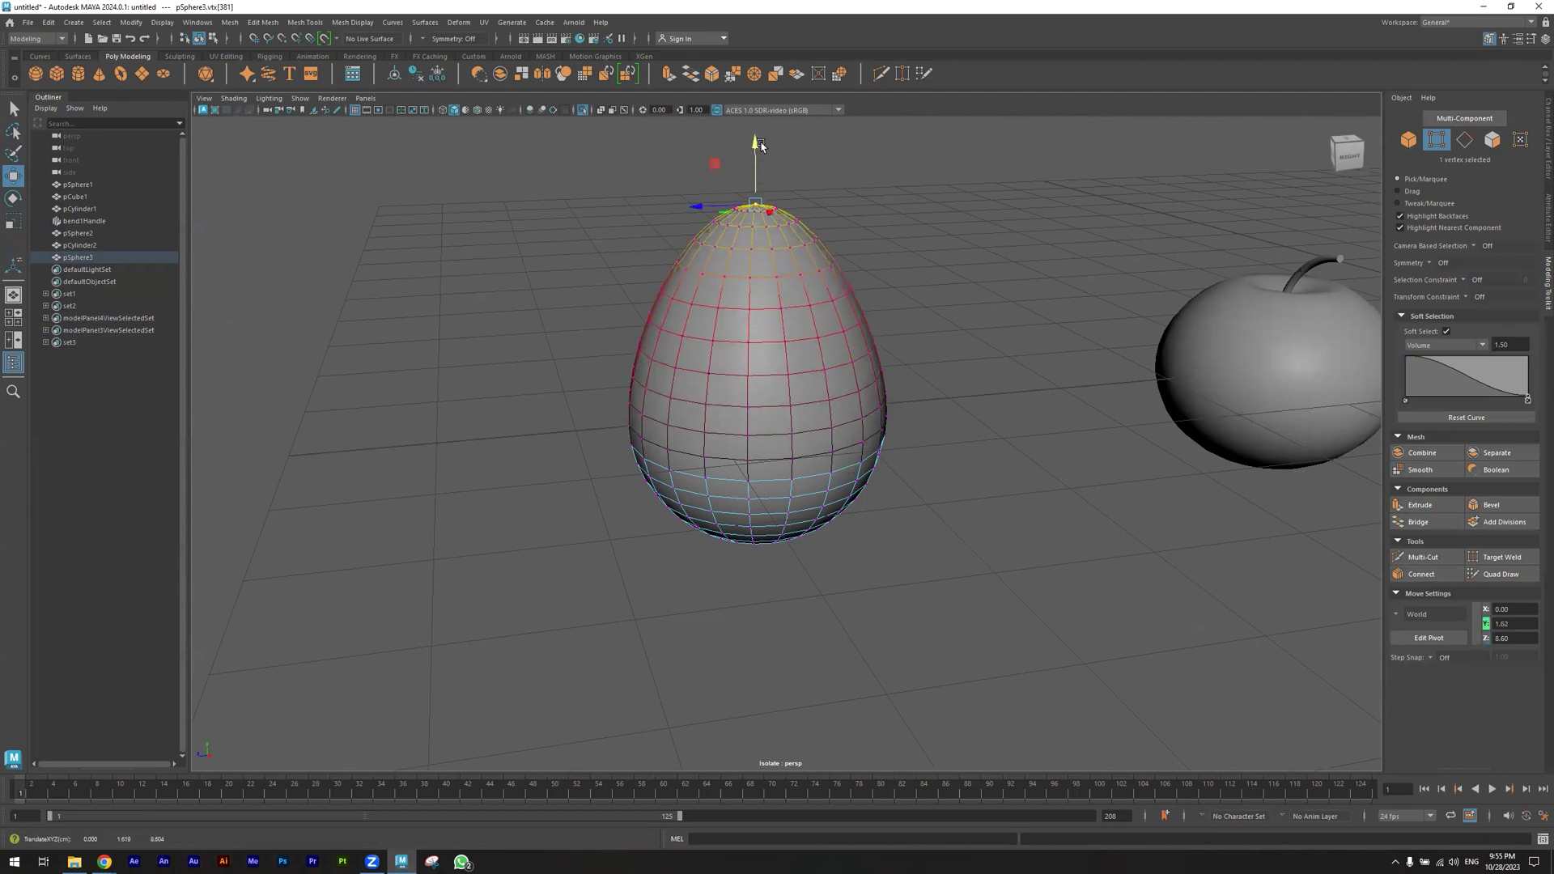
# Switch the egg shape to edge mode and select the horizontal edge loop around its middle
pyautogui.doubleClick(726, 375)
pyautogui.moveTo(726, 375); pyautogui.dragTo(718, 338, button='right')
pyautogui.click(719, 342)
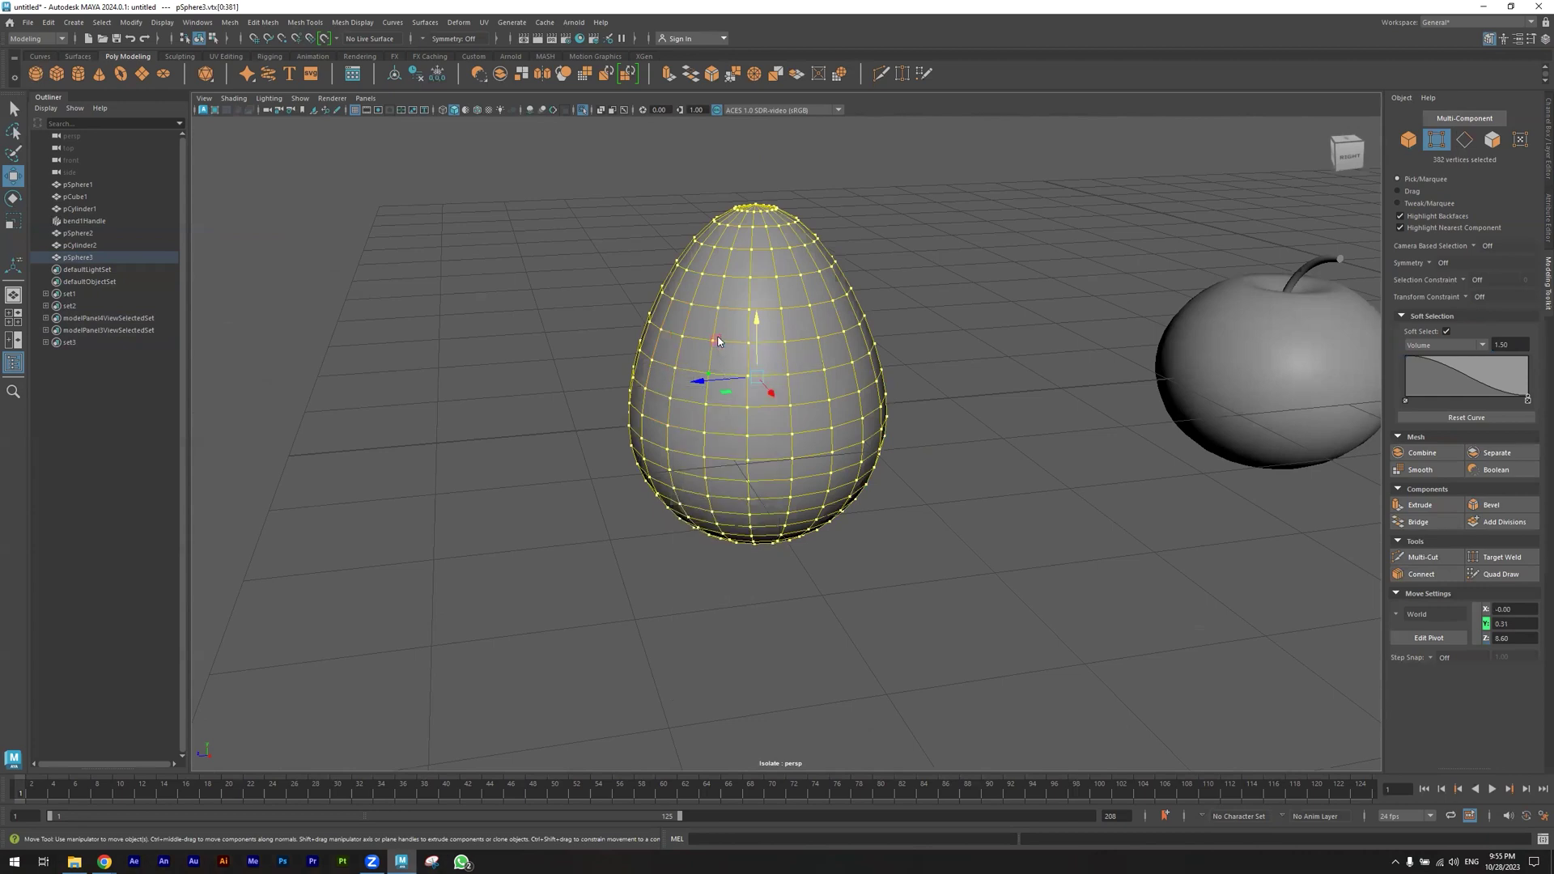
pyautogui.doubleClick(731, 367)
# Set the soft selection falloff radius to 0.5 and scale the edge loop inward in X and Z into a pear waist
pyautogui.keyDown('alt'); pyautogui.moveTo(1293, 380); pyautogui.dragTo(1327, 405); pyautogui.keyUp('alt')
pyautogui.click(1509, 344)
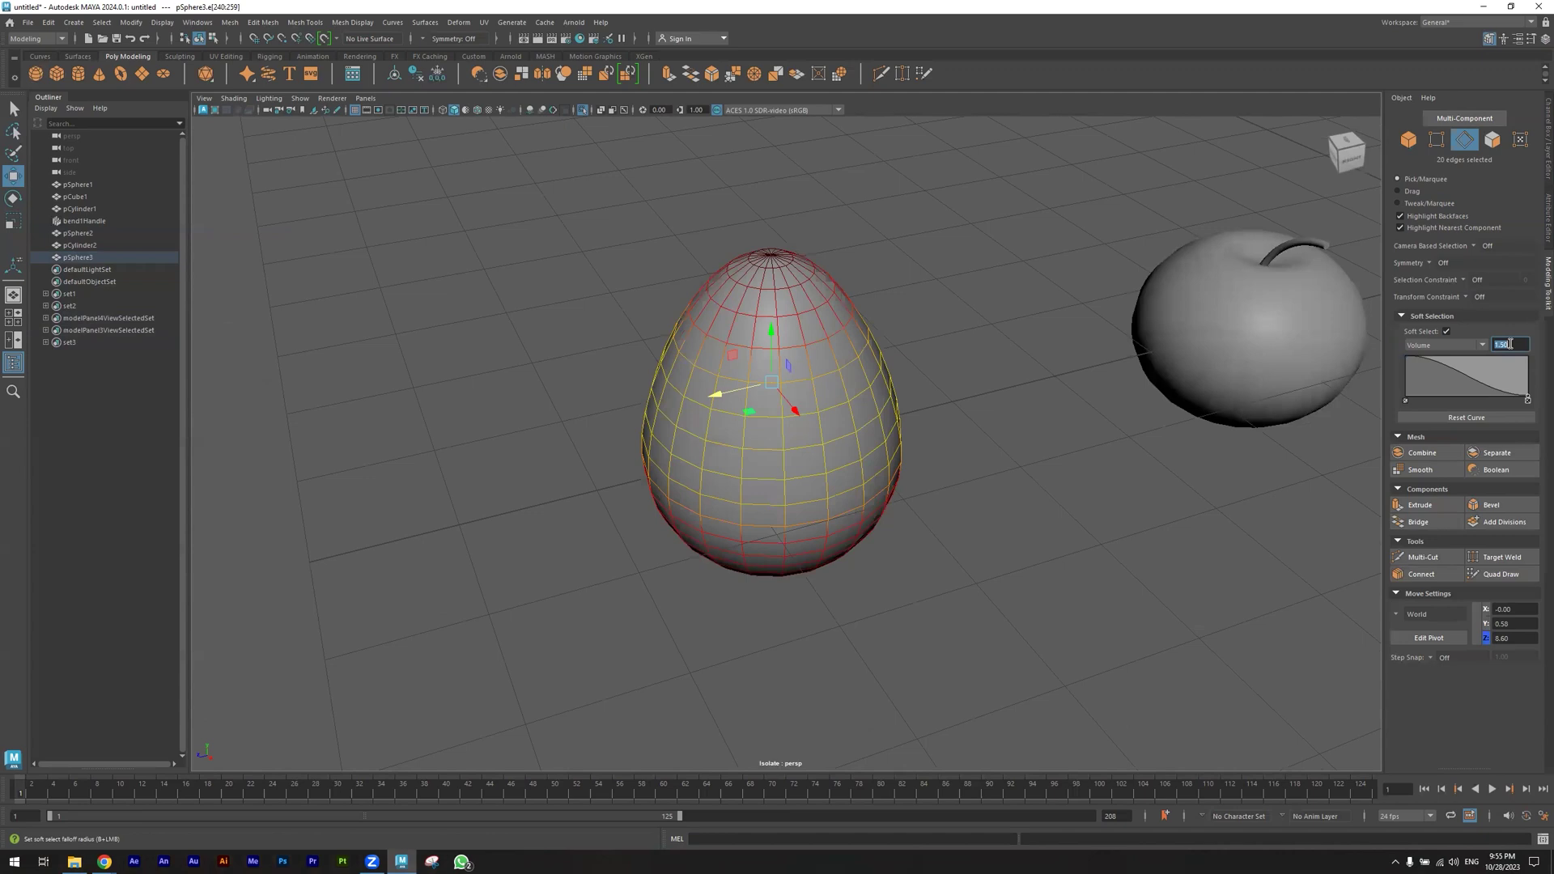
pyautogui.press('Return')
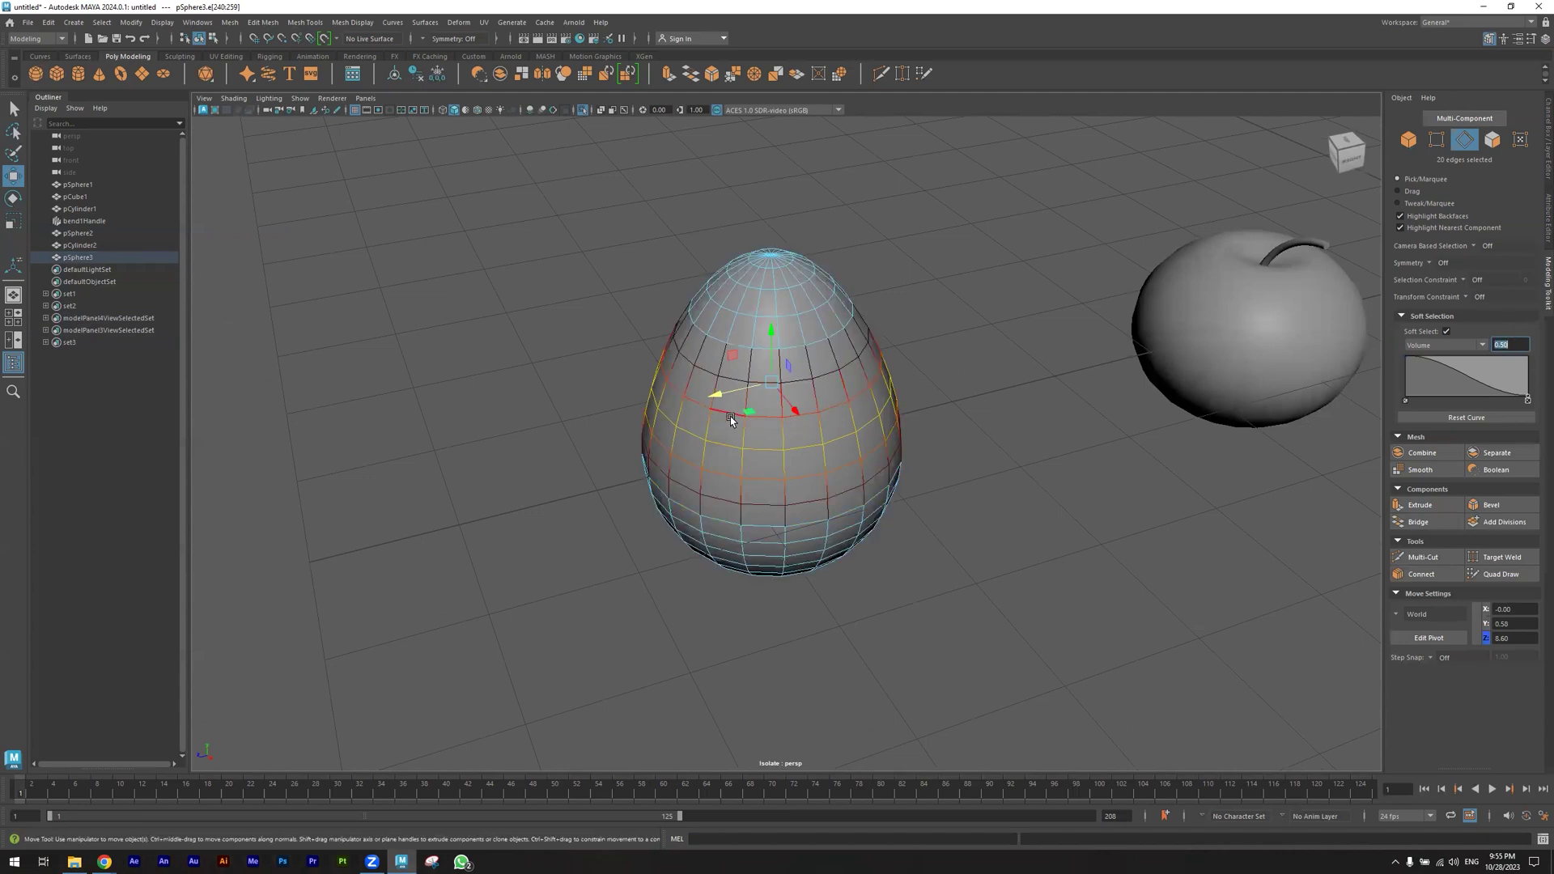
pyautogui.moveTo(746, 411); pyautogui.dragTo(742, 409)
pyautogui.press('r')
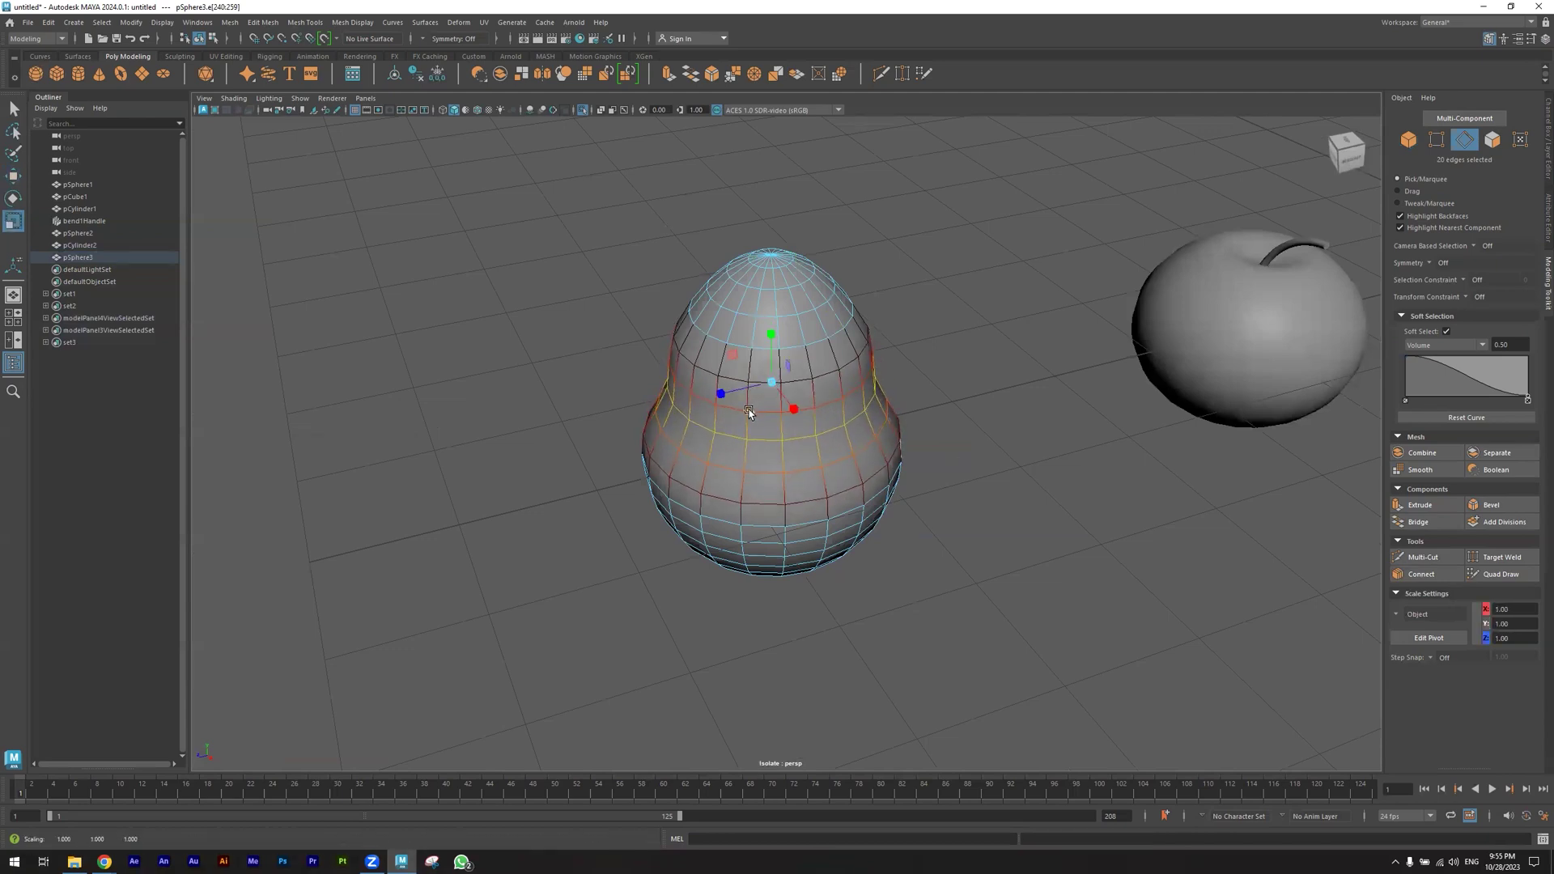
pyautogui.moveTo(808, 470); pyautogui.dragTo(889, 420, button='right')
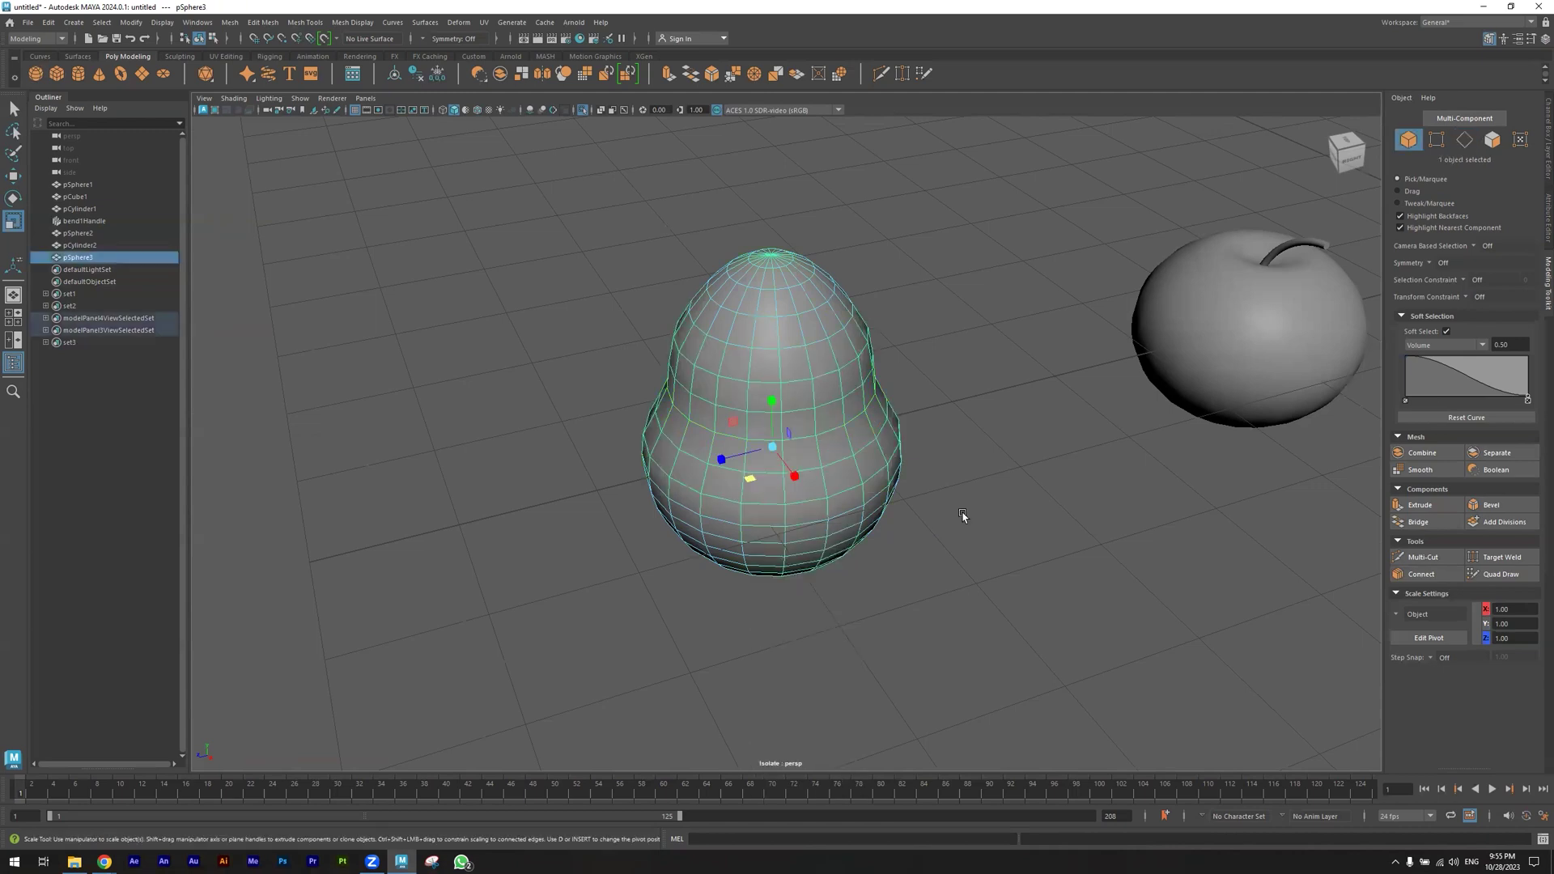
pyautogui.click(967, 536)
# Examine the pear's shape from several angles beside the apple and banana
pyautogui.scroll(-1, 970, 540)
pyautogui.scroll(-4, 969, 541)
pyautogui.keyDown('alt'); pyautogui.moveTo(829, 509); pyautogui.dragTo(836, 523); pyautogui.keyUp('alt')
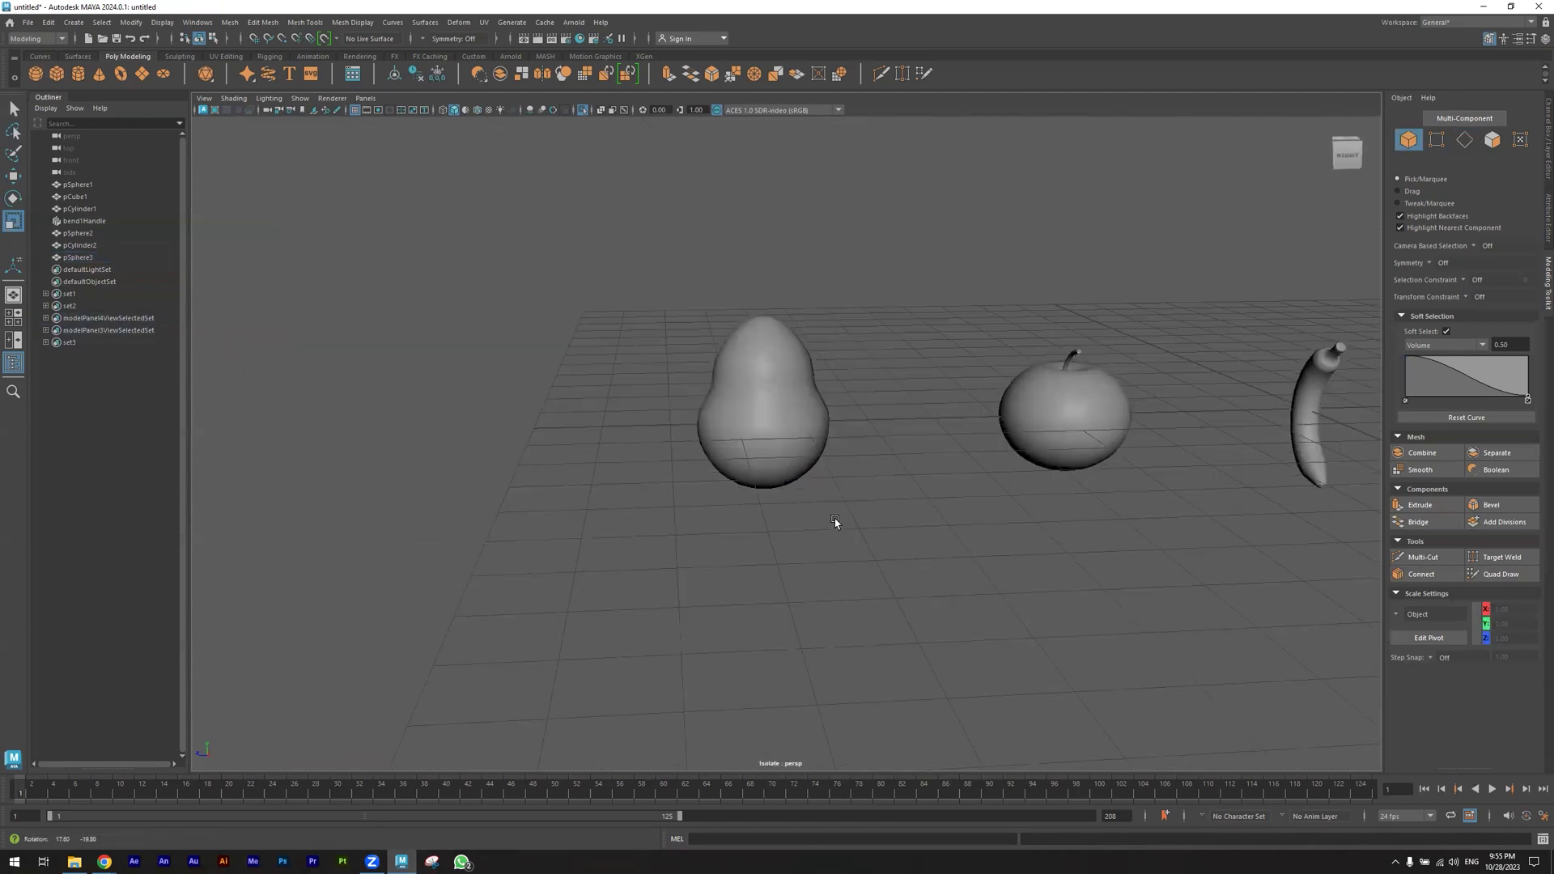
pyautogui.click(759, 398)
pyautogui.click(676, 537)
pyautogui.keyDown('alt'); pyautogui.moveTo(897, 597); pyautogui.dragTo(1001, 599); pyautogui.keyUp('alt')
pyautogui.keyDown('alt'); pyautogui.moveTo(1003, 599); pyautogui.dragTo(742, 562, button='right'); pyautogui.keyUp('alt')
pyautogui.keyDown('alt'); pyautogui.moveTo(866, 567); pyautogui.dragTo(708, 527); pyautogui.keyUp('alt')
pyautogui.keyDown('alt'); pyautogui.moveTo(708, 527); pyautogui.dragTo(1068, 457, button='right'); pyautogui.keyUp('alt')
# Duplicate the apple's curved stem and move the copy onto the top of the pear, at about Y 1.46 and Z 8.61
pyautogui.click(1042, 381)
pyautogui.keyDown('alt'); pyautogui.moveTo(838, 476); pyautogui.dragTo(867, 484); pyautogui.keyUp('alt')
pyautogui.keyDown('alt'); pyautogui.moveTo(748, 471); pyautogui.dragTo(720, 380); pyautogui.keyUp('alt')
pyautogui.keyDown('alt'); pyautogui.moveTo(874, 420); pyautogui.dragTo(1068, 477, button='right'); pyautogui.keyUp('alt')
pyautogui.keyDown('alt'); pyautogui.moveTo(706, 337); pyautogui.dragTo(857, 437, button='right'); pyautogui.keyUp('alt')
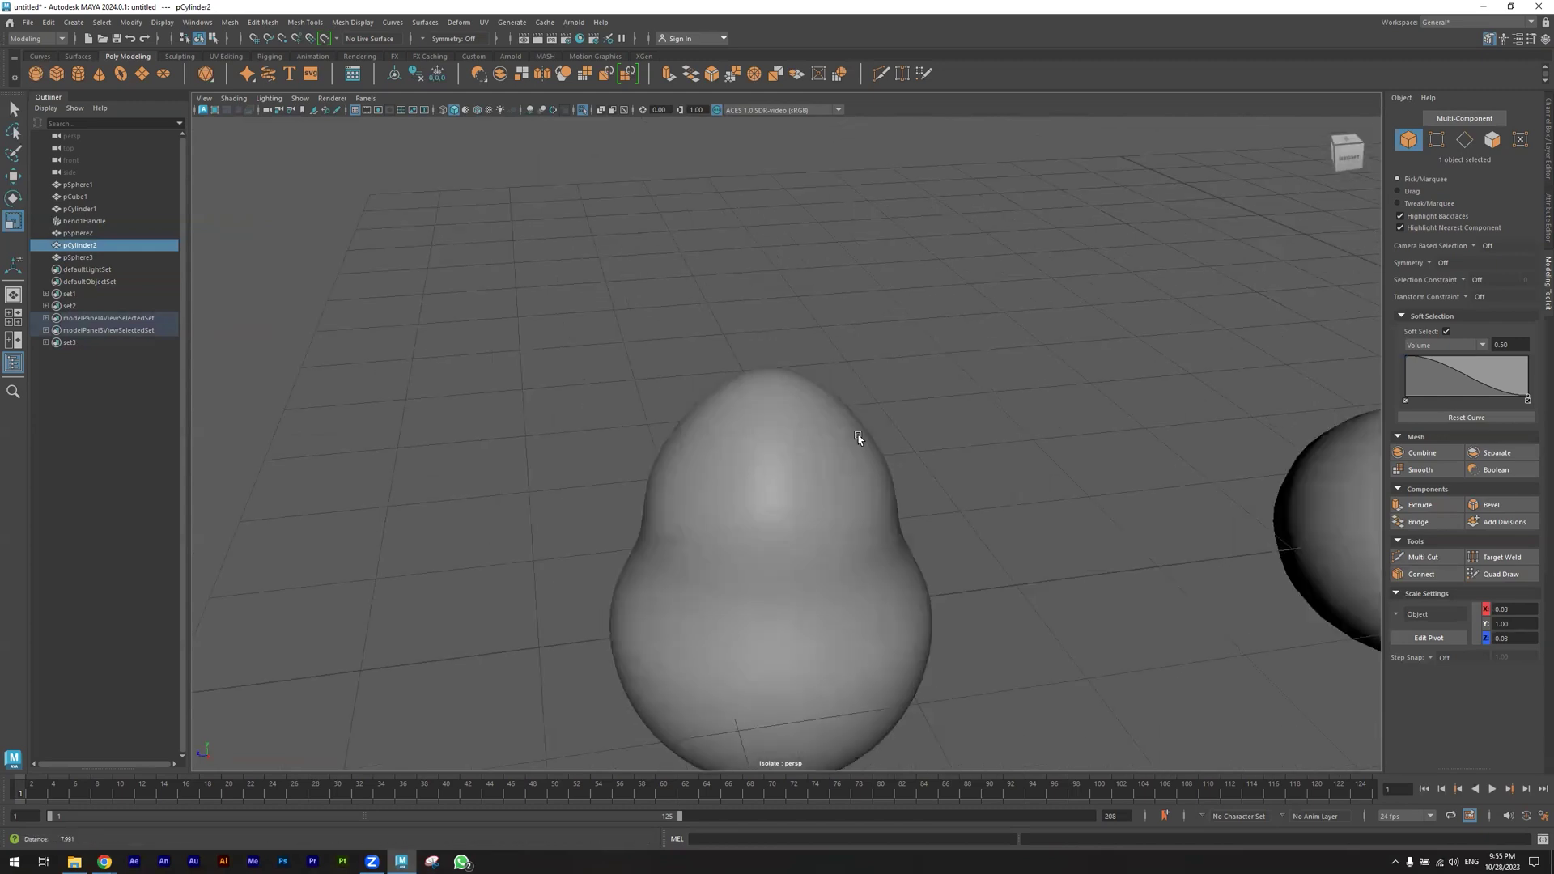
pyautogui.keyDown('alt'); pyautogui.moveTo(748, 361); pyautogui.dragTo(764, 372, button='right'); pyautogui.keyUp('alt')
pyautogui.scroll(-5, 805, 440)
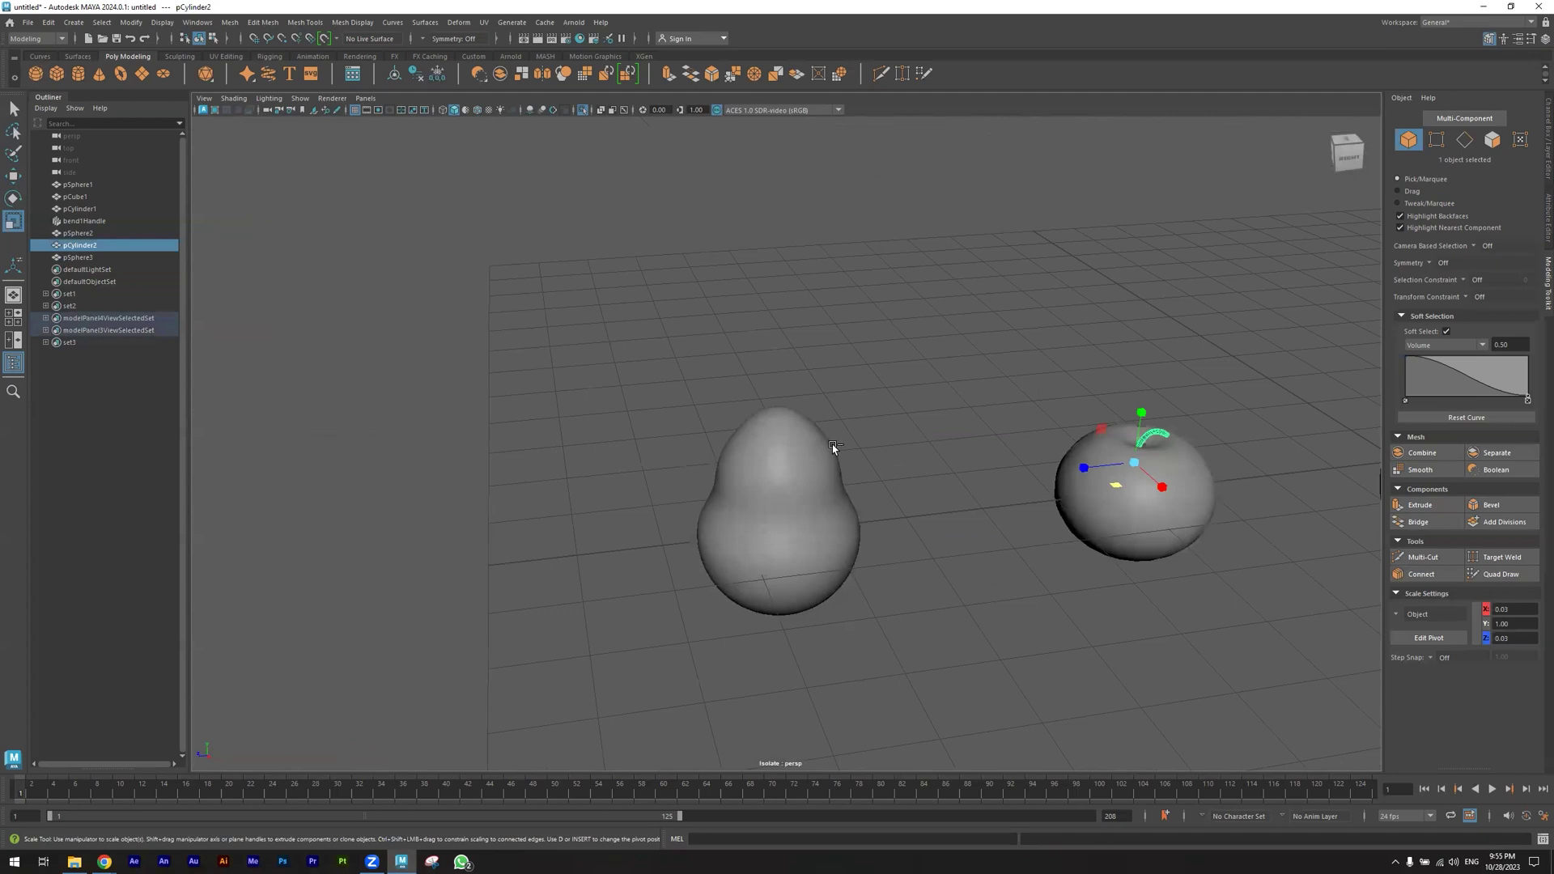
pyautogui.hotkey('ctrl', 'd')
pyautogui.press('q')
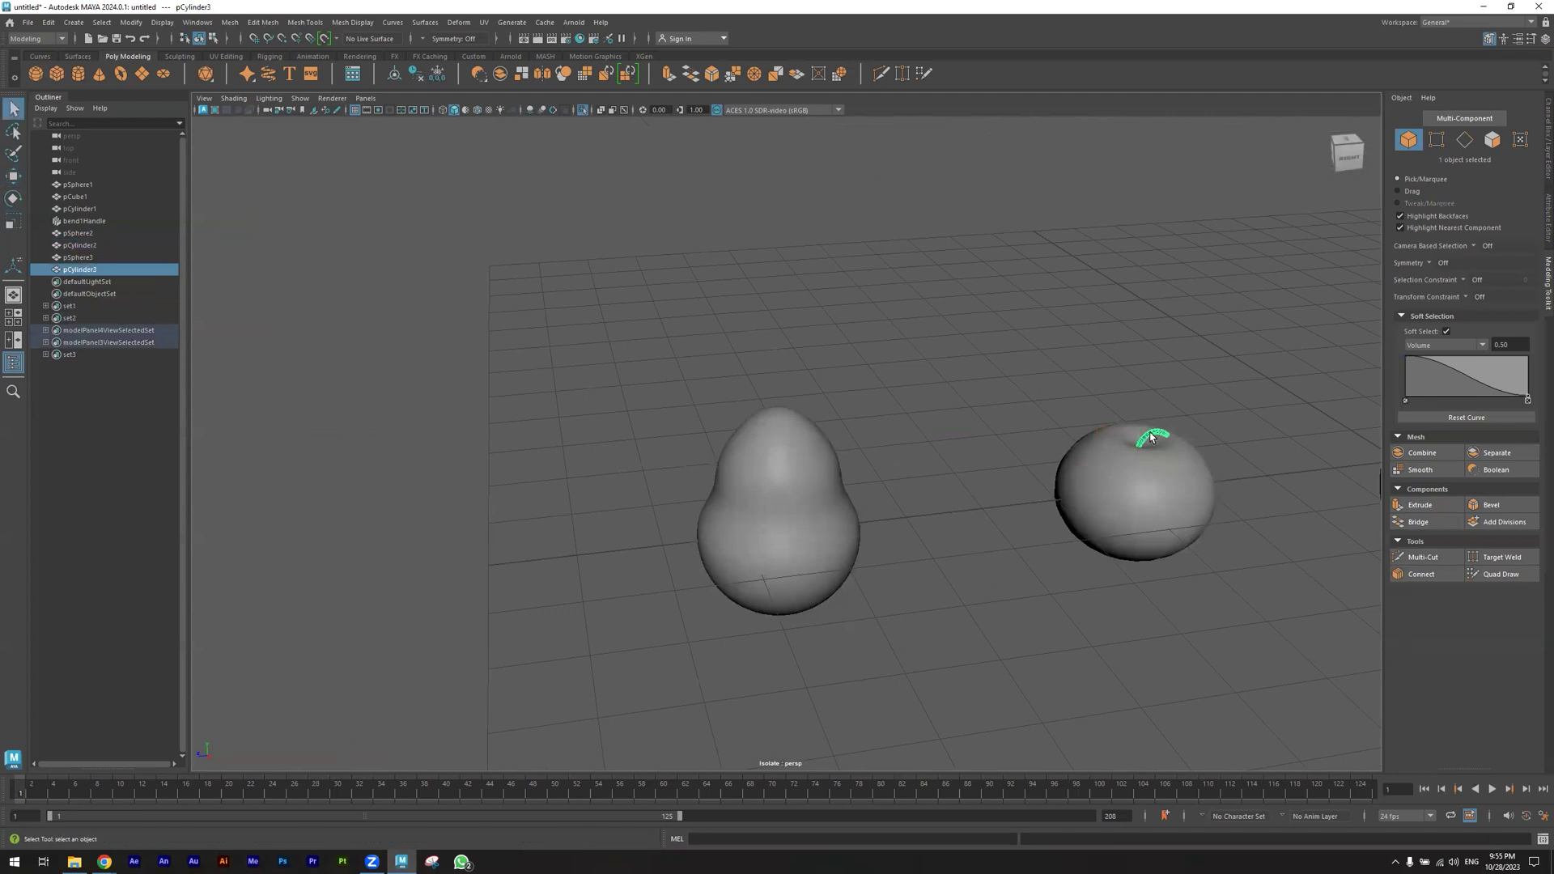
pyautogui.press('w')
pyautogui.moveTo(1090, 477); pyautogui.dragTo(775, 390)
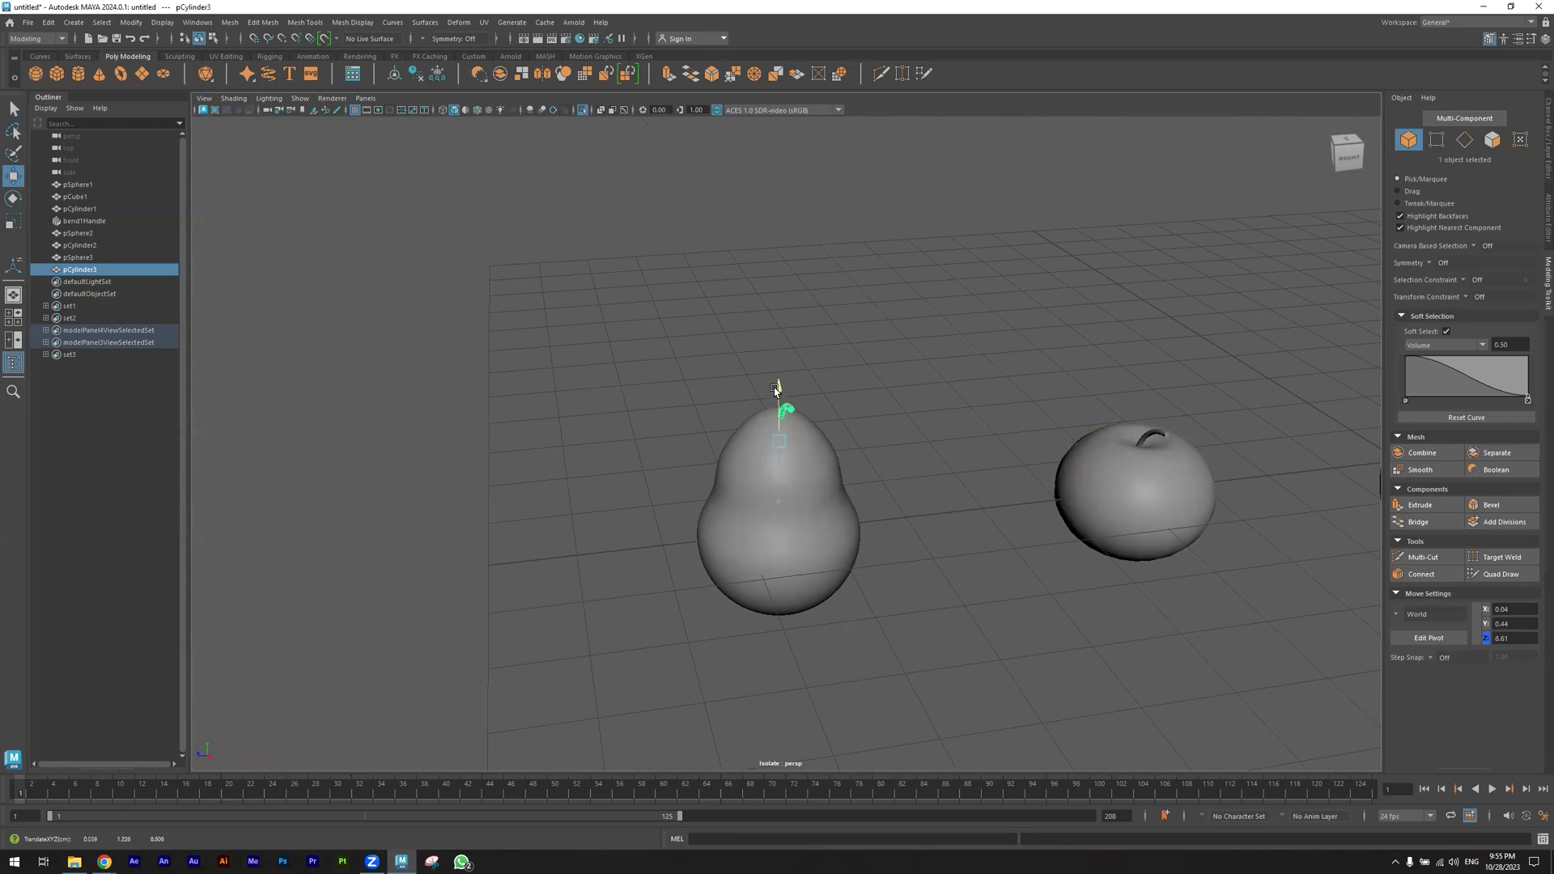
# Seat the copied stem in the centre of the pear's top at about X -0.02, Y 1.43, Z 8.62
pyautogui.keyDown('alt'); pyautogui.moveTo(684, 469); pyautogui.dragTo(783, 490); pyautogui.keyUp('alt')
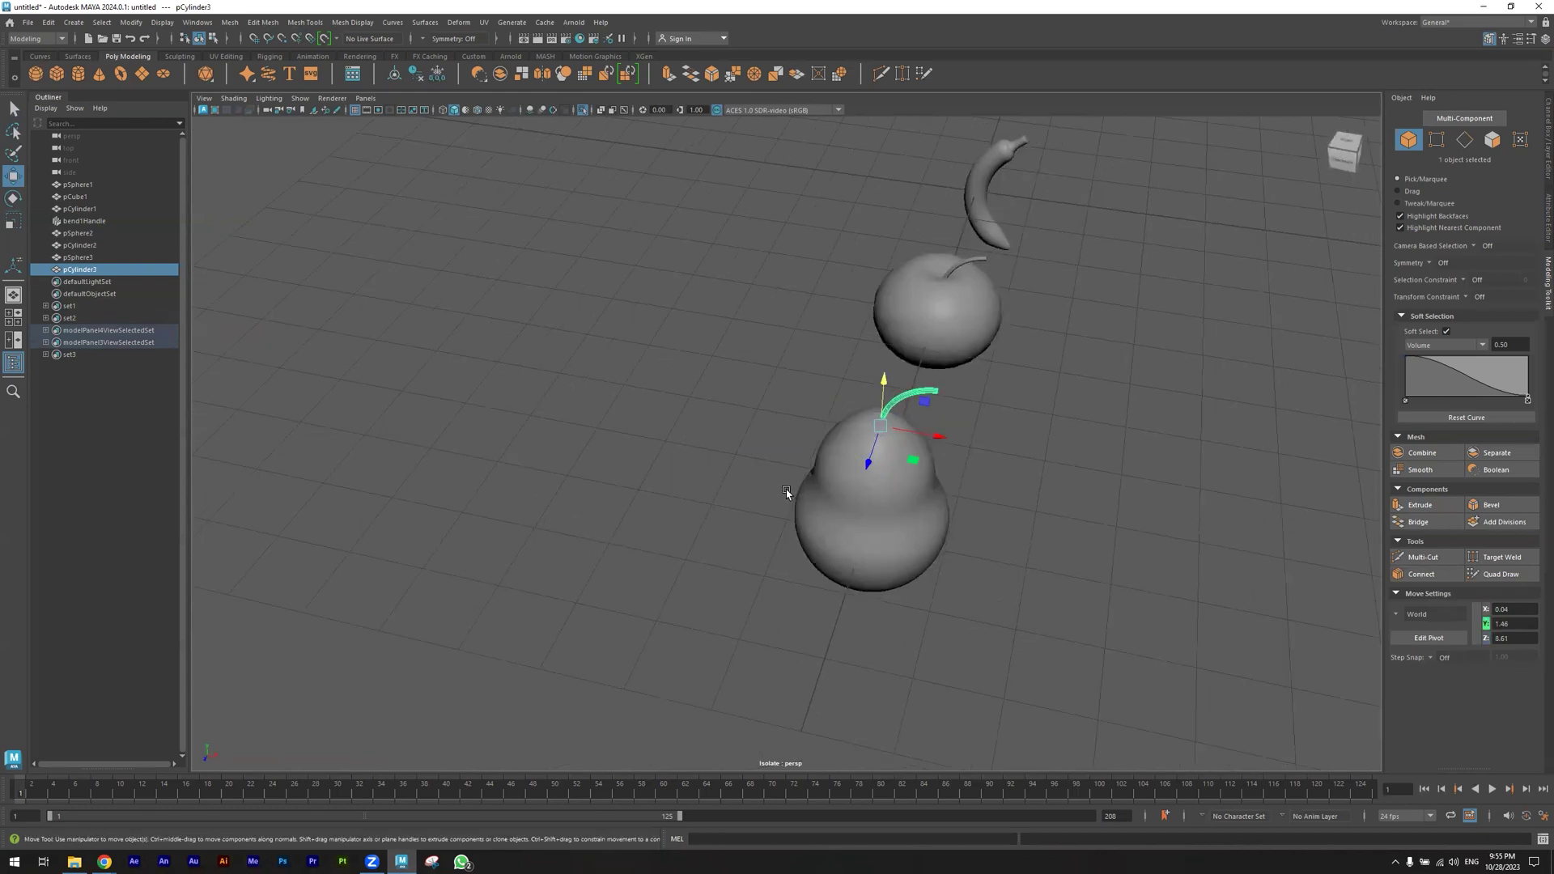
pyautogui.scroll(4, 825, 488)
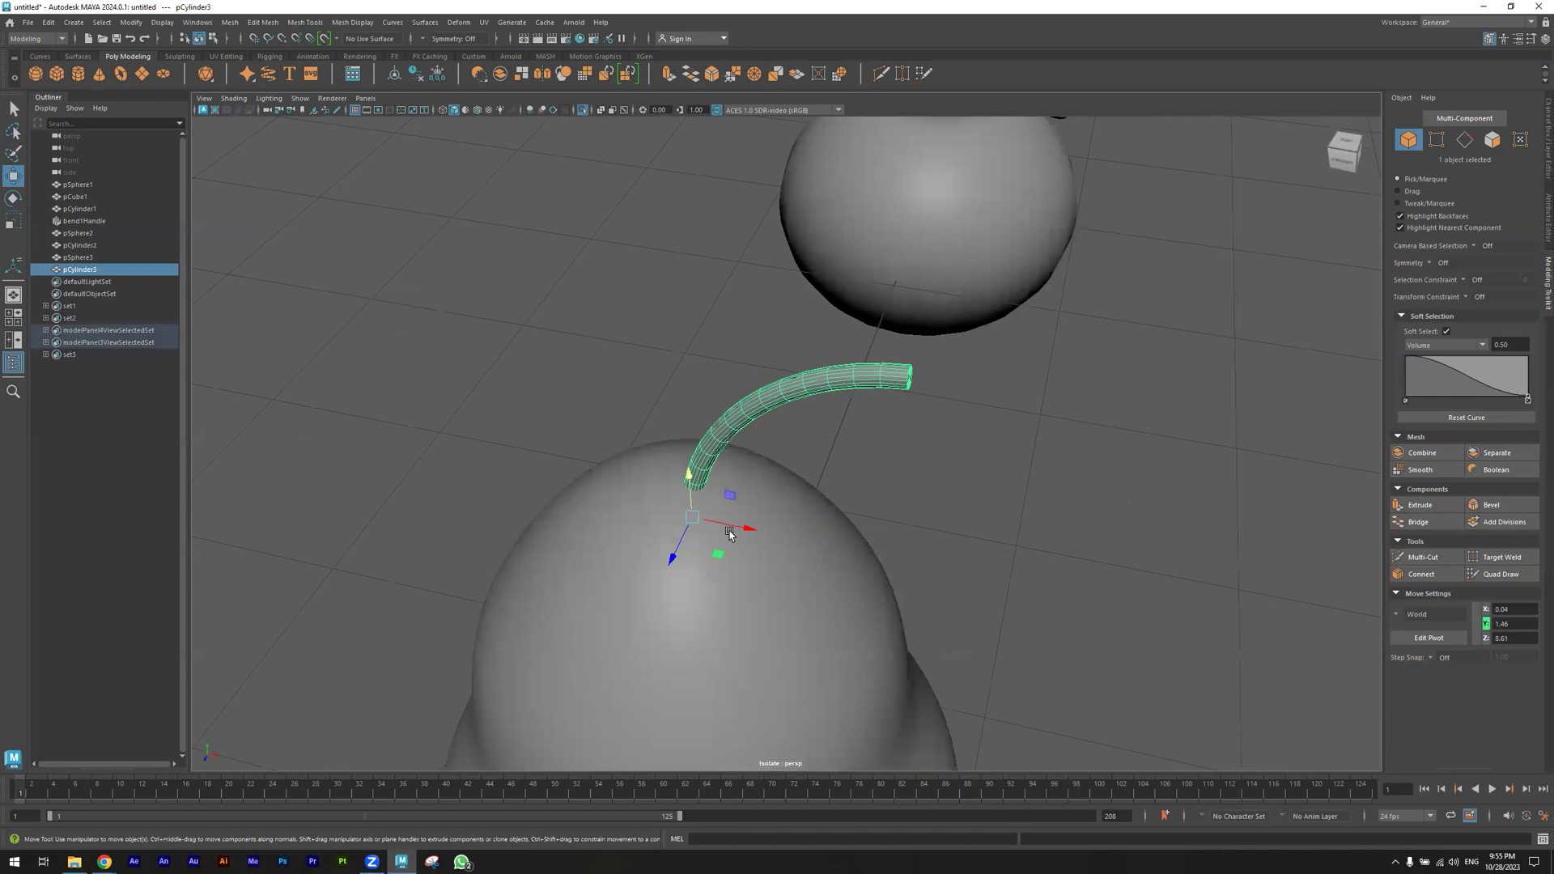
pyautogui.moveTo(715, 552); pyautogui.dragTo(698, 549)
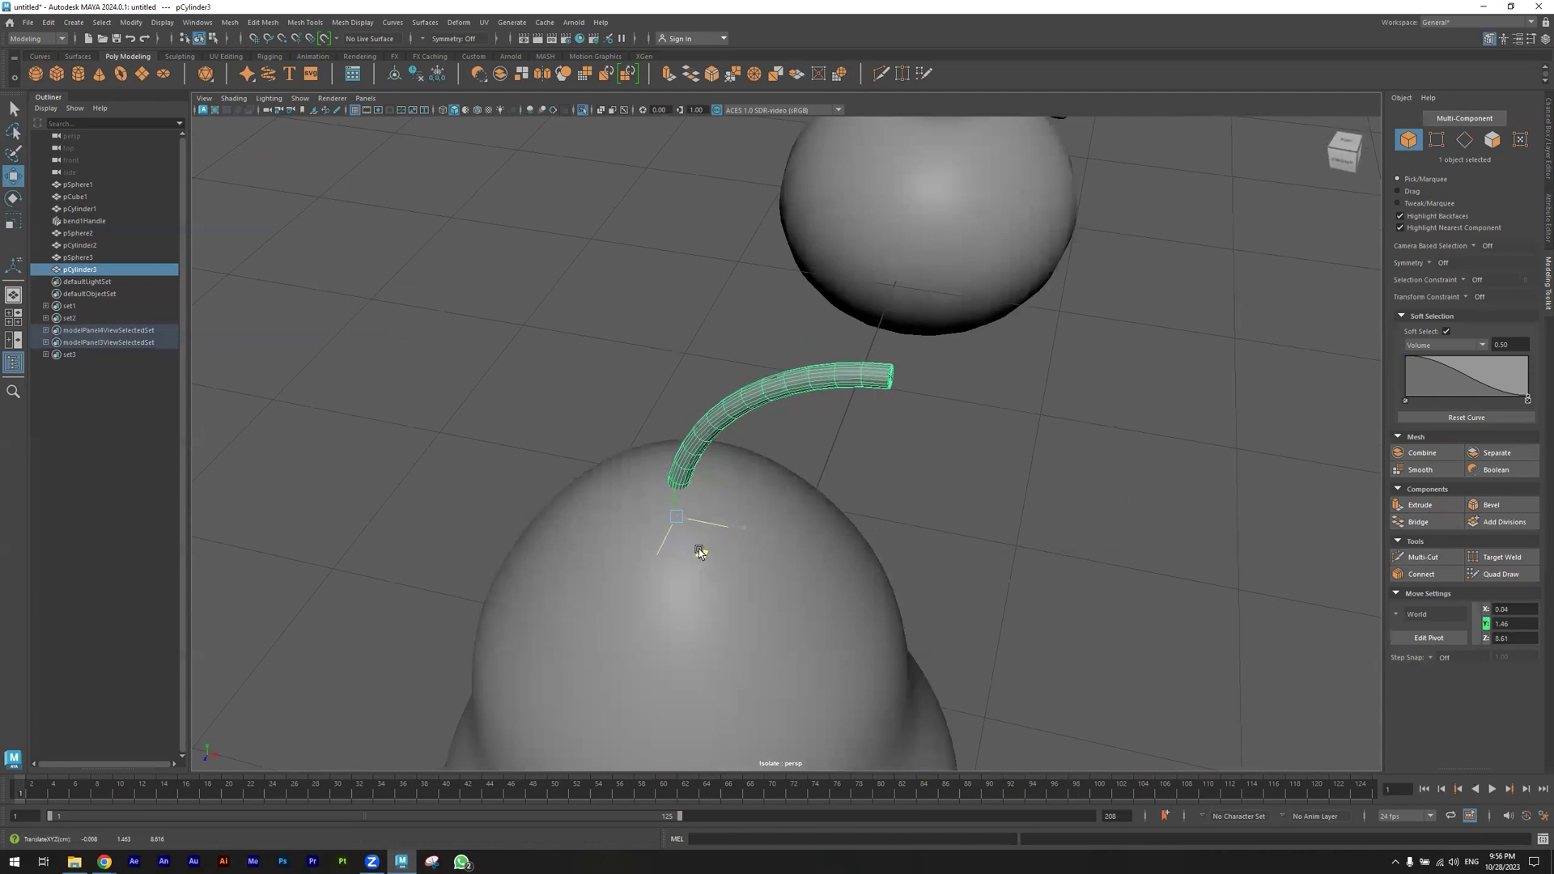
pyautogui.moveTo(673, 478); pyautogui.dragTo(674, 487)
pyautogui.moveTo(734, 534); pyautogui.dragTo(728, 534)
pyautogui.scroll(-8, 755, 532)
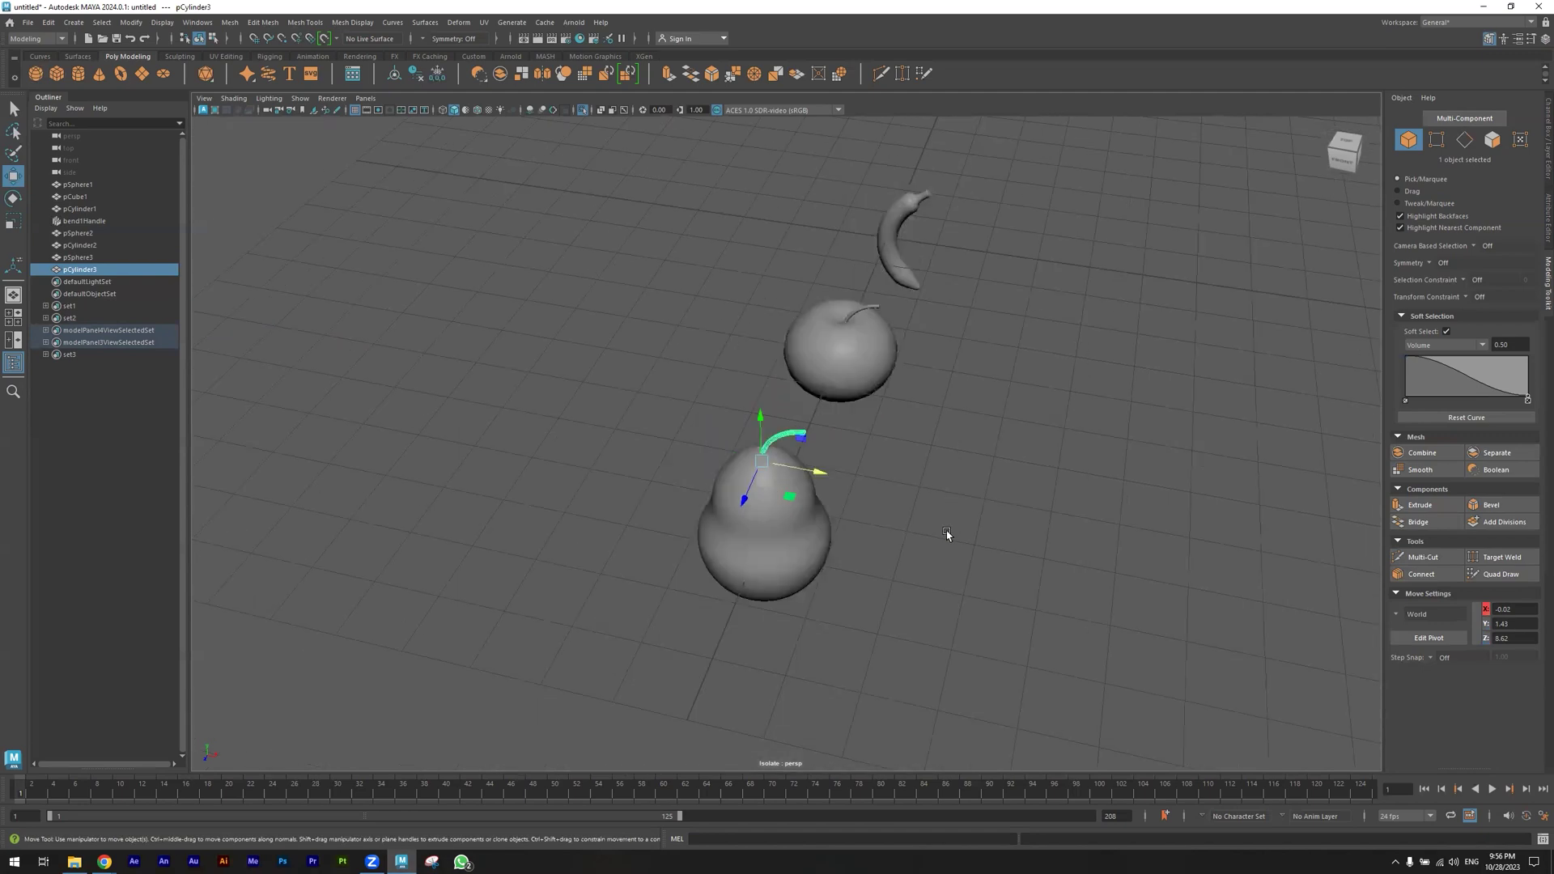
# Deselect the stem and examine the finished pear beside the apple and banana from several distances and angles
pyautogui.keyDown('alt'); pyautogui.moveTo(956, 525); pyautogui.dragTo(888, 513); pyautogui.keyUp('alt')
pyautogui.keyDown('alt'); pyautogui.moveTo(1052, 541); pyautogui.dragTo(899, 523, button='middle'); pyautogui.keyUp('alt')
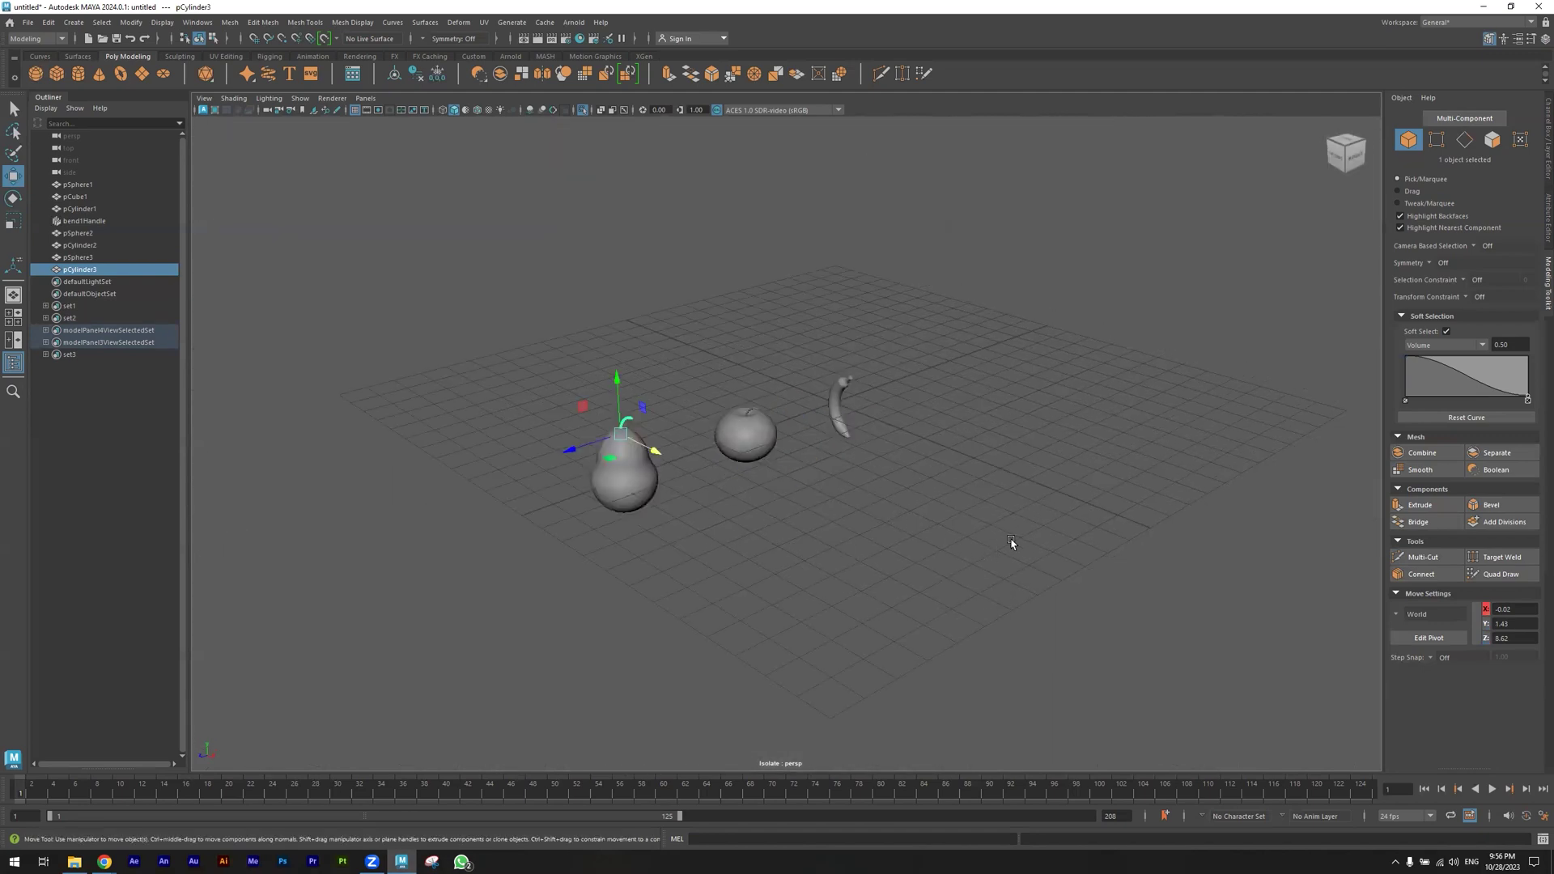
pyautogui.click(834, 516)
pyautogui.moveTo(834, 516)
pyautogui.keyDown('alt'); pyautogui.mouseDown()
pyautogui.moveTo(849, 545)
pyautogui.moveTo(828, 544)
pyautogui.moveTo(874, 545)
pyautogui.moveTo(788, 524)
pyautogui.moveTo(818, 546)
pyautogui.moveTo(794, 536)
pyautogui.moveTo(842, 530)
pyautogui.mouseUp(); pyautogui.keyUp('alt')
pyautogui.keyDown('alt'); pyautogui.moveTo(677, 526); pyautogui.dragTo(801, 537, button='middle'); pyautogui.keyUp('alt')
pyautogui.scroll(3, 1016, 541)
pyautogui.scroll(-12, 336, 517)
pyautogui.keyDown('alt'); pyautogui.moveTo(679, 534); pyautogui.dragTo(601, 509); pyautogui.keyUp('alt')
pyautogui.keyDown('alt'); pyautogui.moveTo(600, 508); pyautogui.dragTo(1133, 519, button='right'); pyautogui.keyUp('alt')
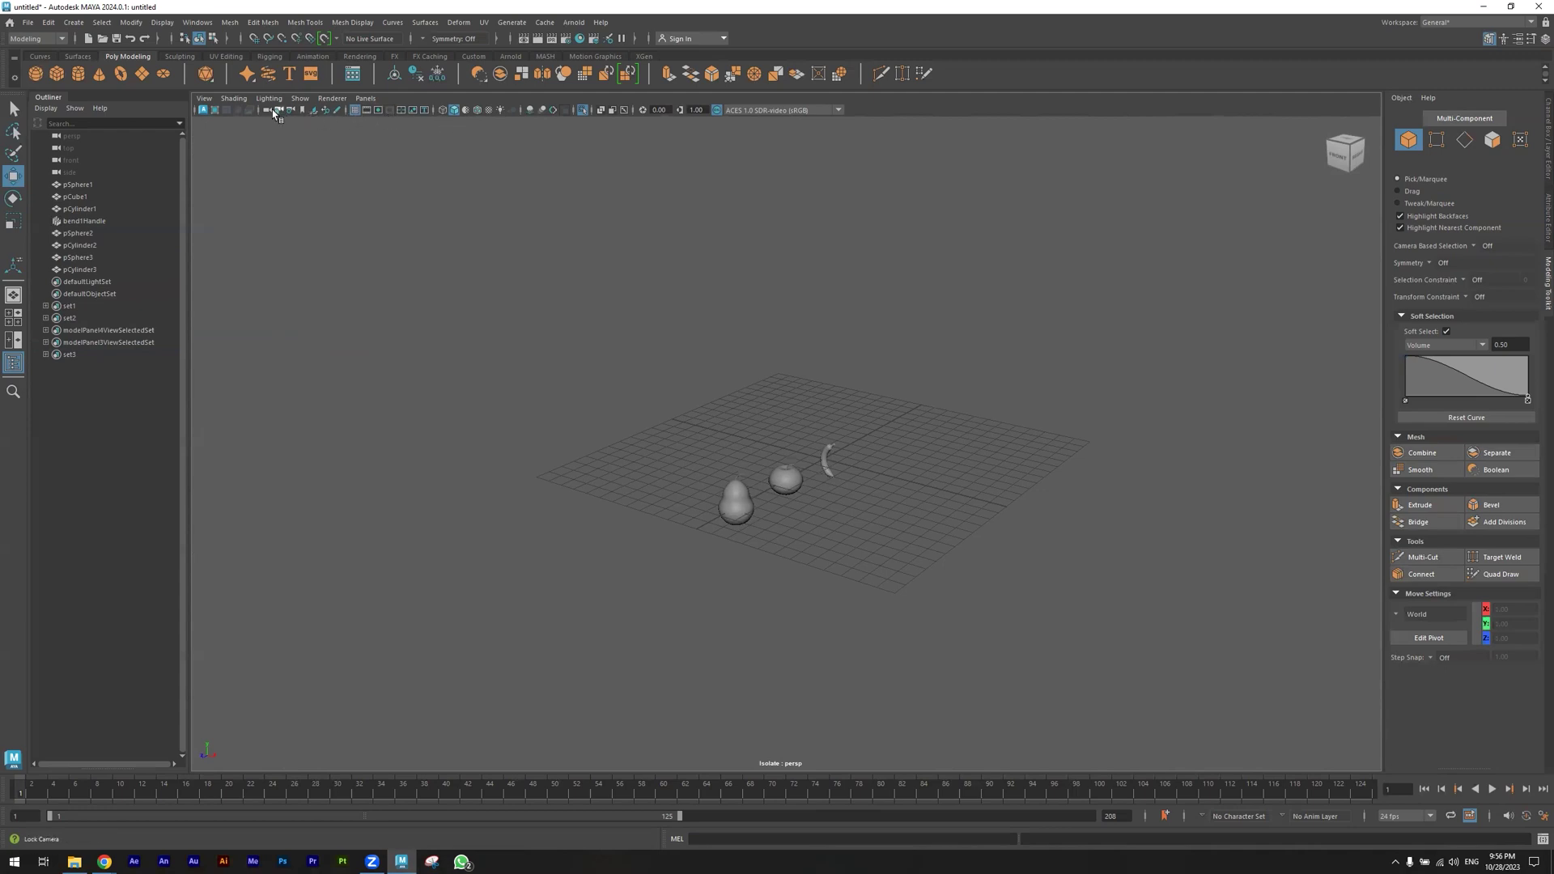
pyautogui.scroll(7, 504, 380)
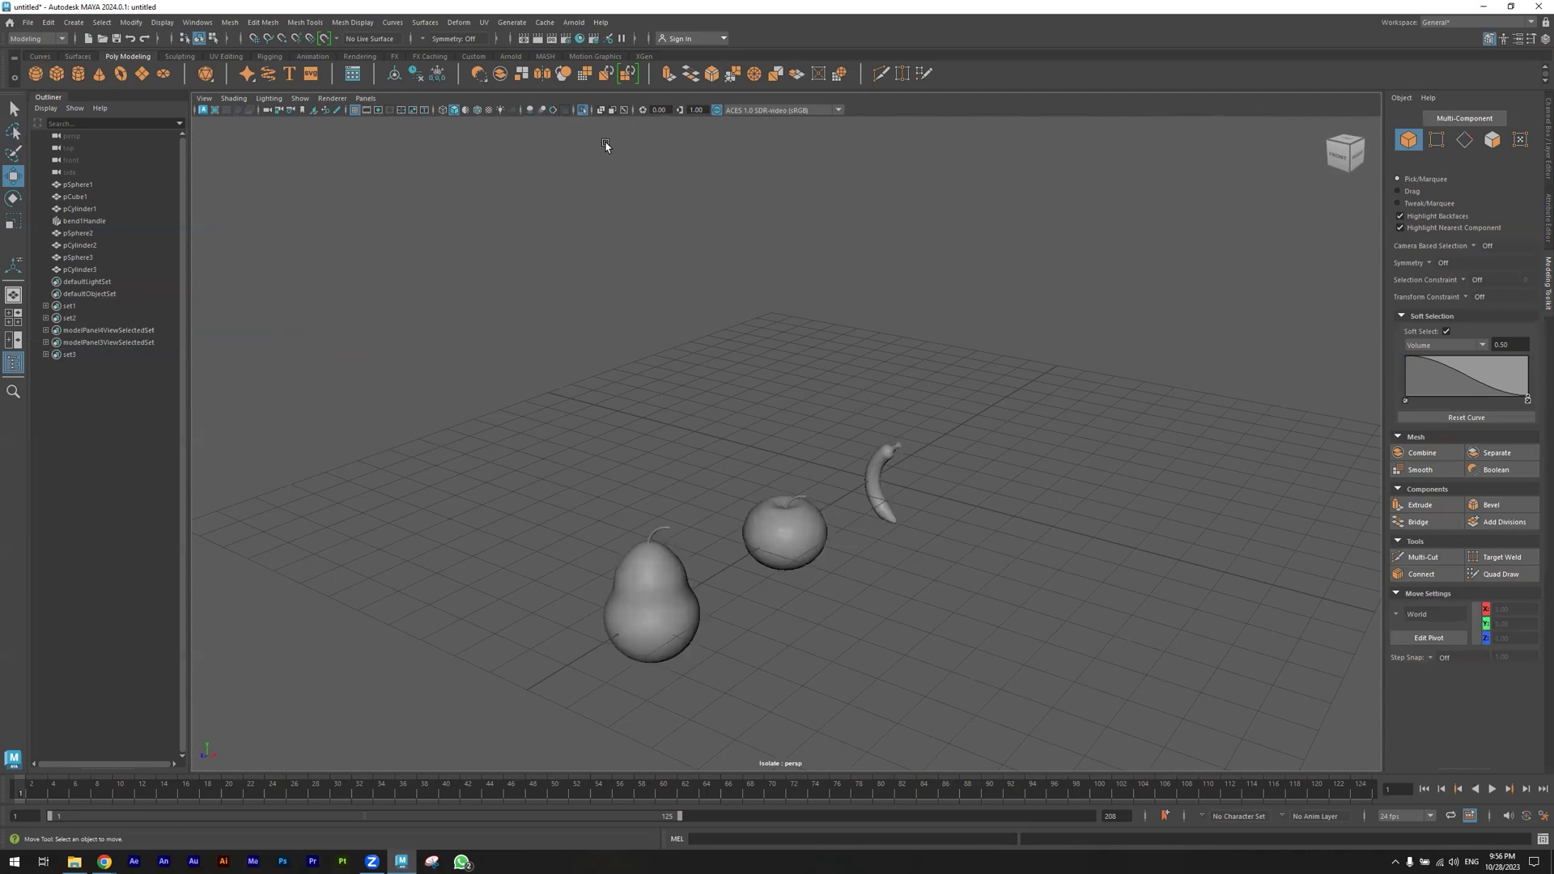
# Turn off Isolate Select to show the basket and knife together with the fruits
pyautogui.click(584, 110)
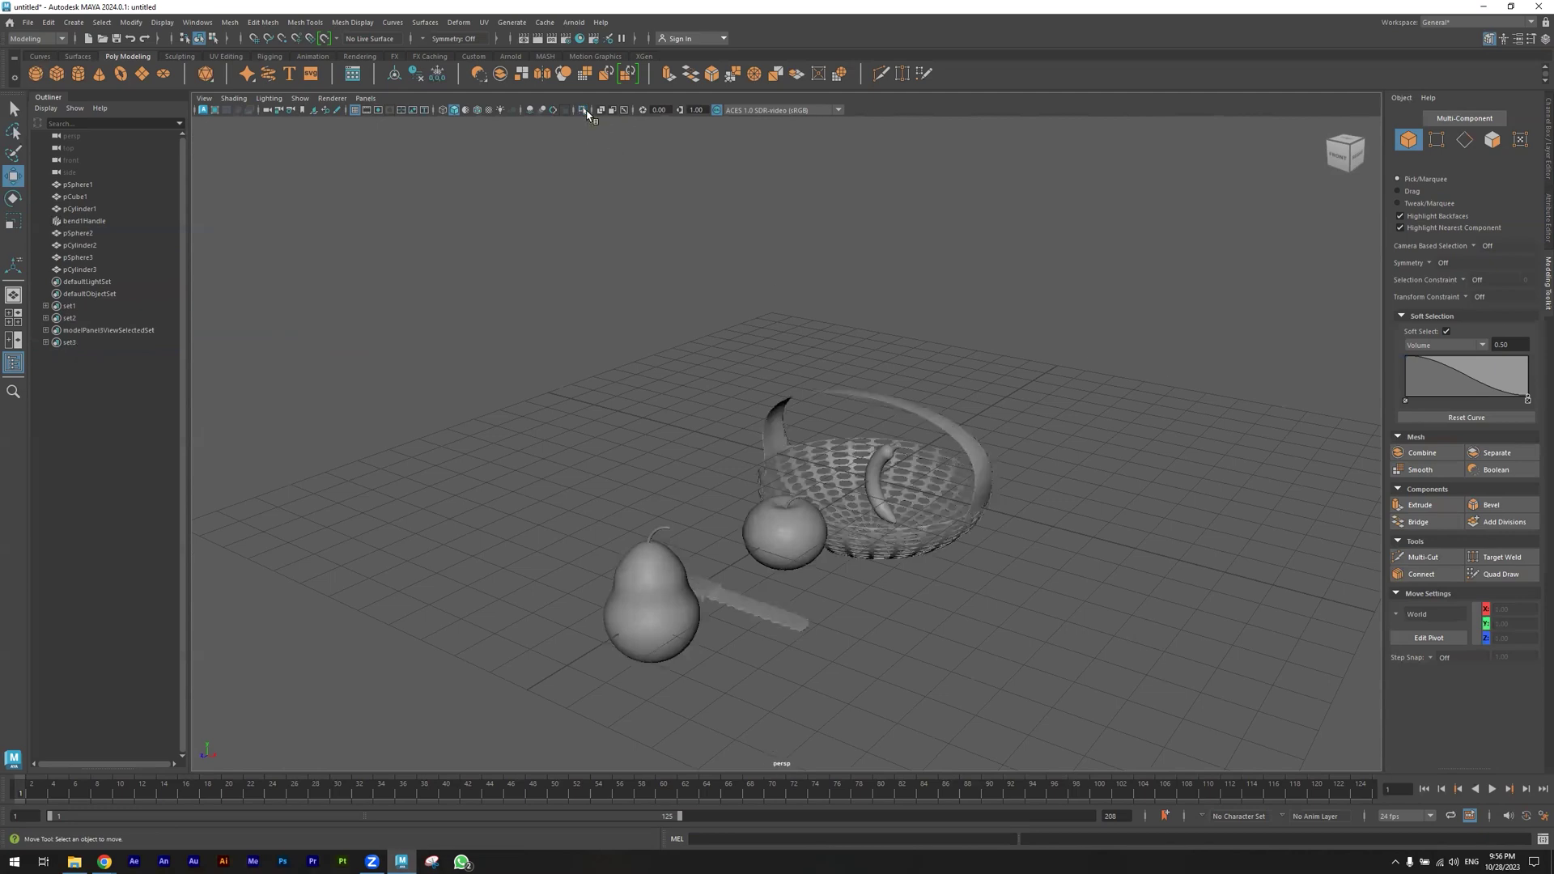
pyautogui.keyDown('alt'); pyautogui.moveTo(1147, 486); pyautogui.dragTo(1018, 493, button='right'); pyautogui.keyUp('alt')
pyautogui.keyDown('alt'); pyautogui.moveTo(940, 549); pyautogui.dragTo(600, 257); pyautogui.keyUp('alt')
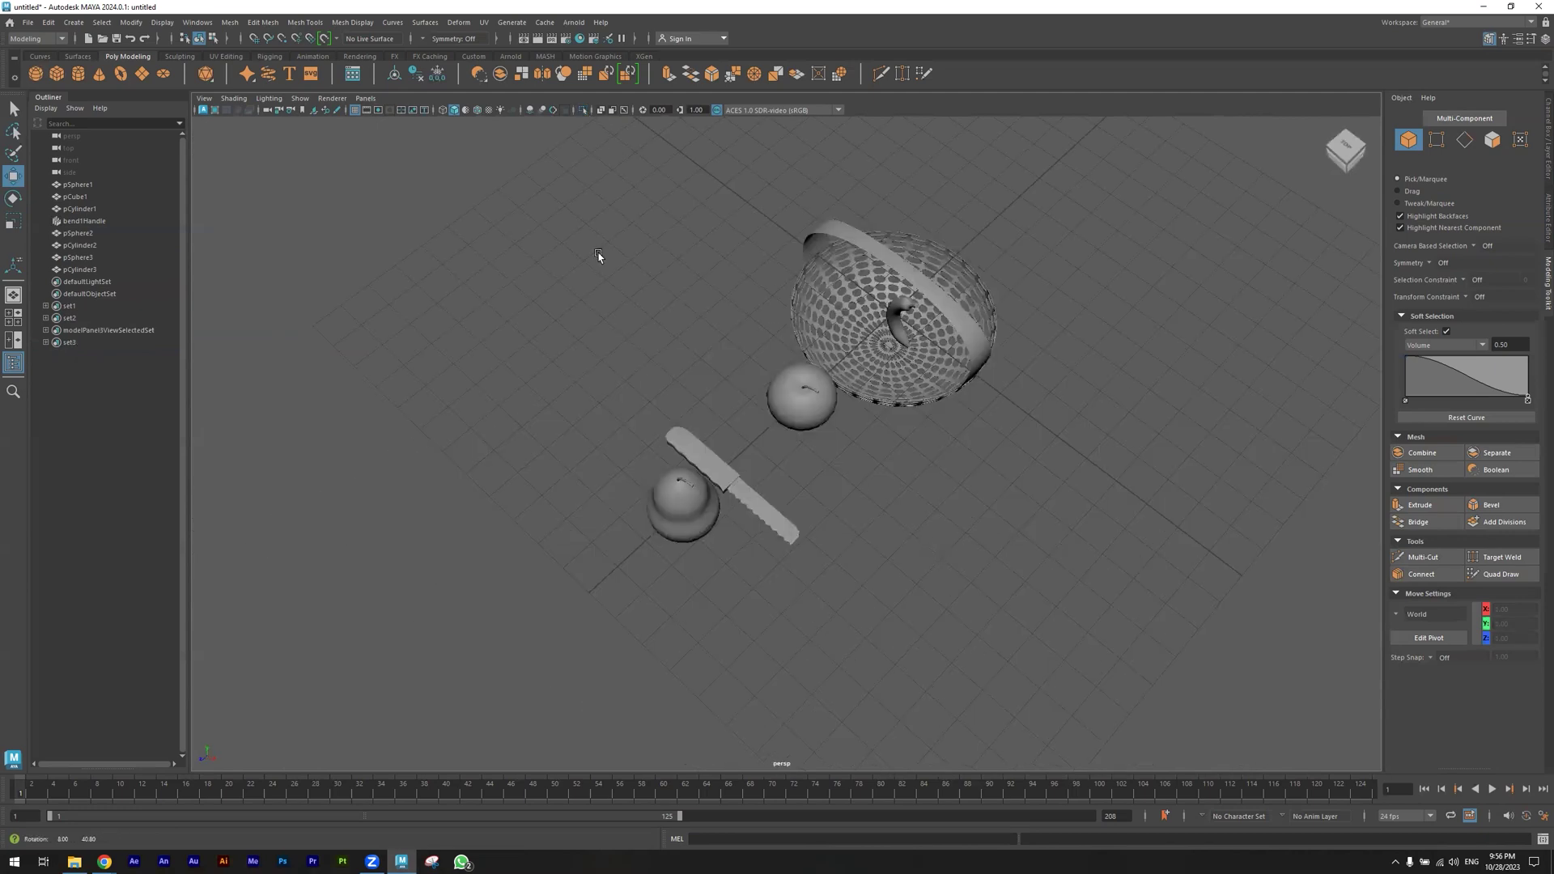
# Isolate the apple in the viewport and exit the isolation again to show the whole scene
pyautogui.click(583, 111)
pyautogui.click(583, 110)
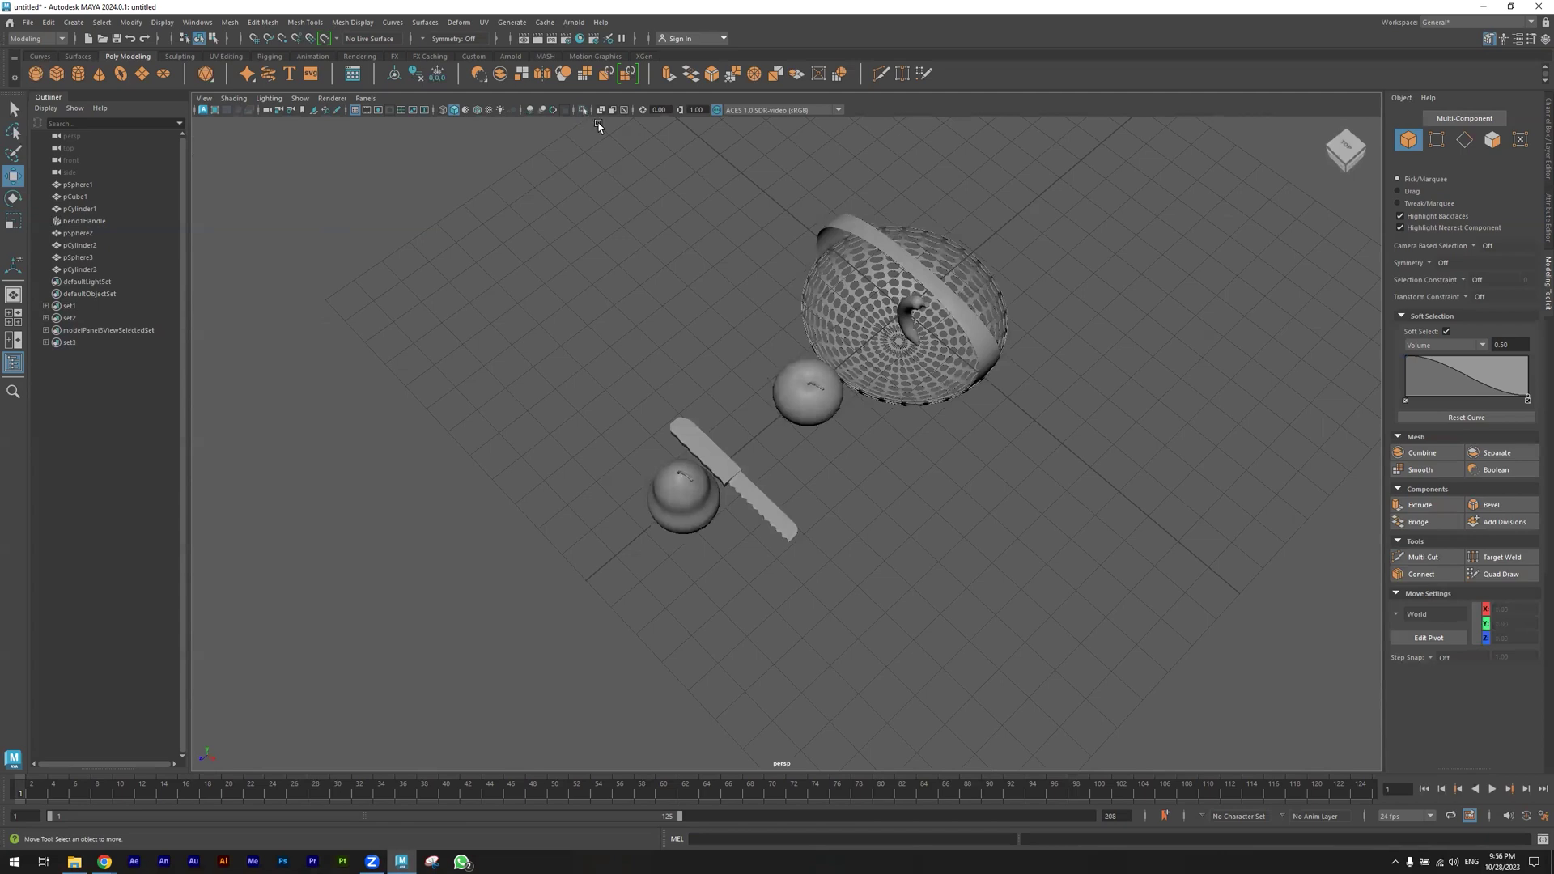
pyautogui.click(810, 401)
pyautogui.click(584, 110)
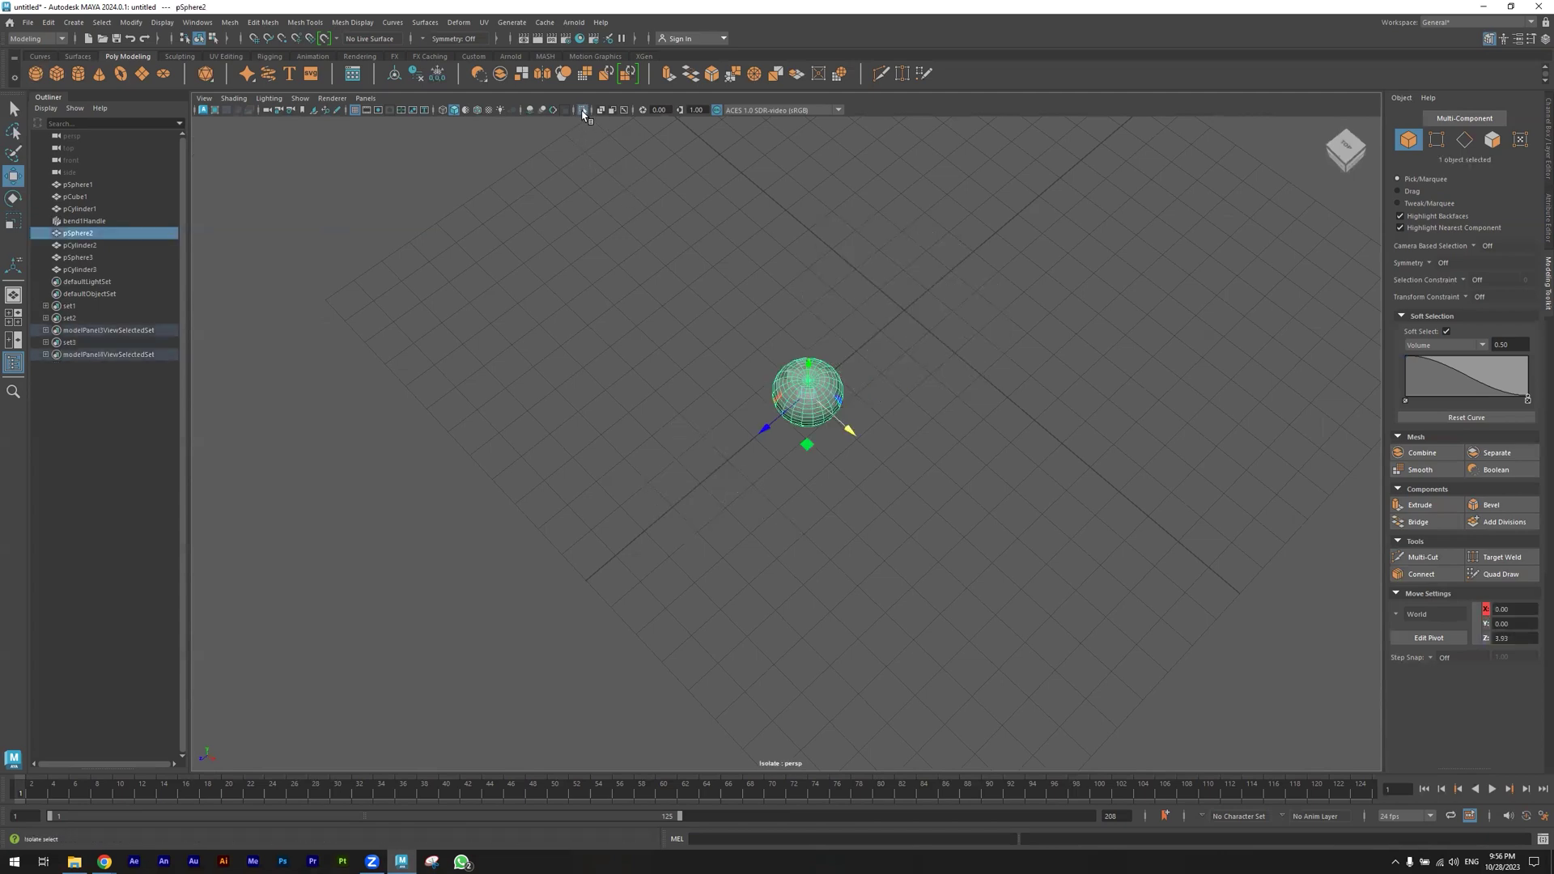
pyautogui.click(583, 110)
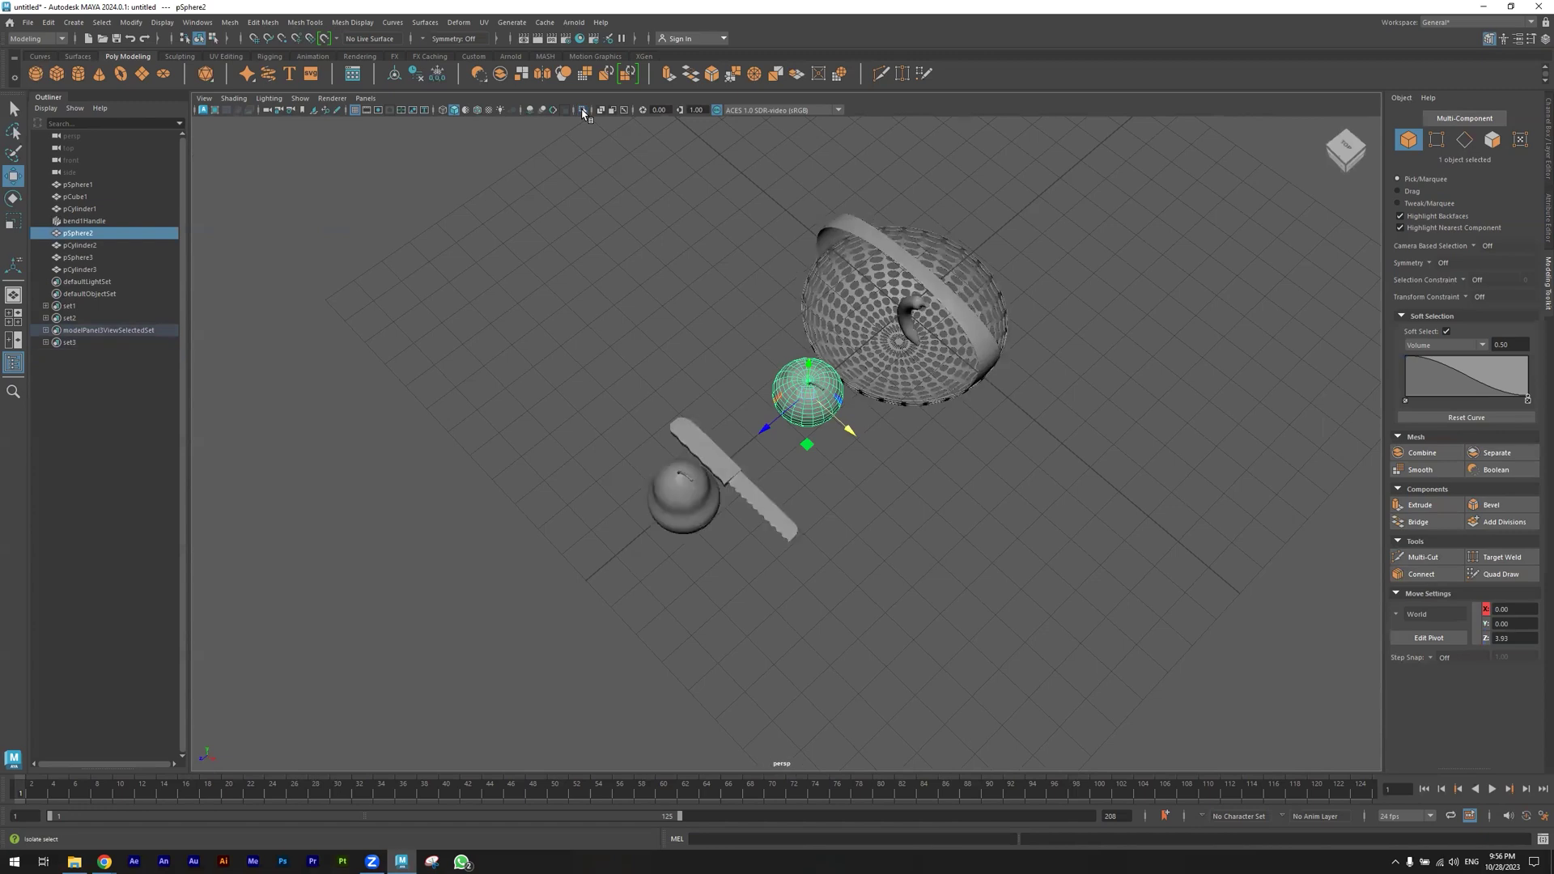
# Examine the complete scene of basket, knife, banana, apple and pear from several angles
pyautogui.keyDown('alt'); pyautogui.moveTo(1078, 572); pyautogui.dragTo(907, 548); pyautogui.keyUp('alt')
pyautogui.keyDown('alt'); pyautogui.moveTo(787, 559); pyautogui.dragTo(719, 525); pyautogui.keyUp('alt')
pyautogui.keyDown('alt'); pyautogui.moveTo(762, 525); pyautogui.dragTo(1069, 561, button='right'); pyautogui.keyUp('alt')
pyautogui.keyDown('alt'); pyautogui.moveTo(873, 531); pyautogui.dragTo(916, 514, button='right'); pyautogui.keyUp('alt')
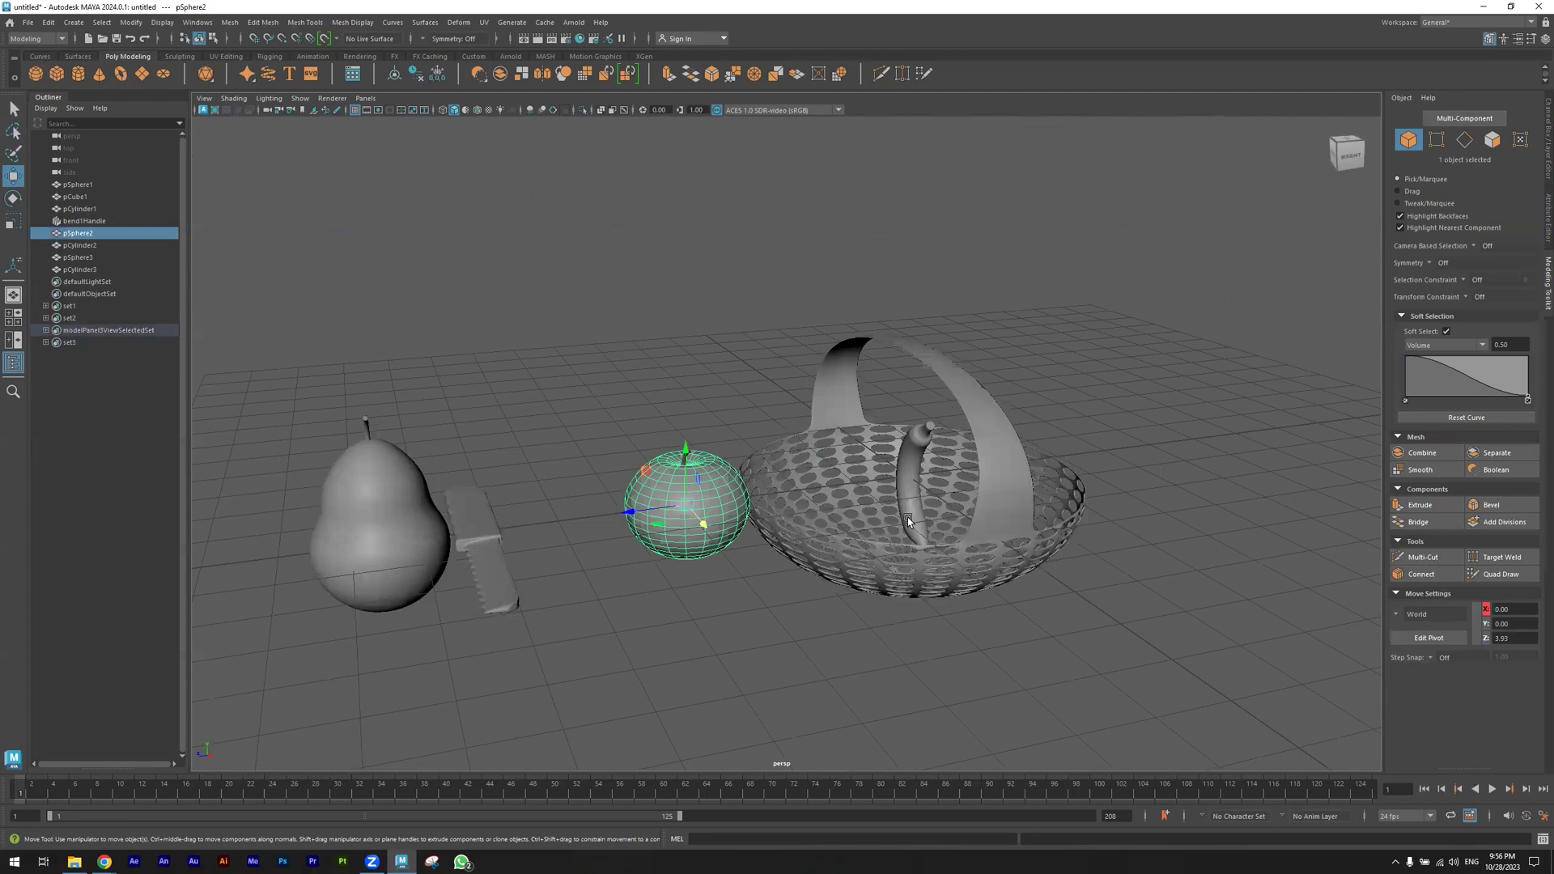
pyautogui.keyDown('alt'); pyautogui.moveTo(675, 467); pyautogui.dragTo(550, 478, button='right'); pyautogui.keyUp('alt')
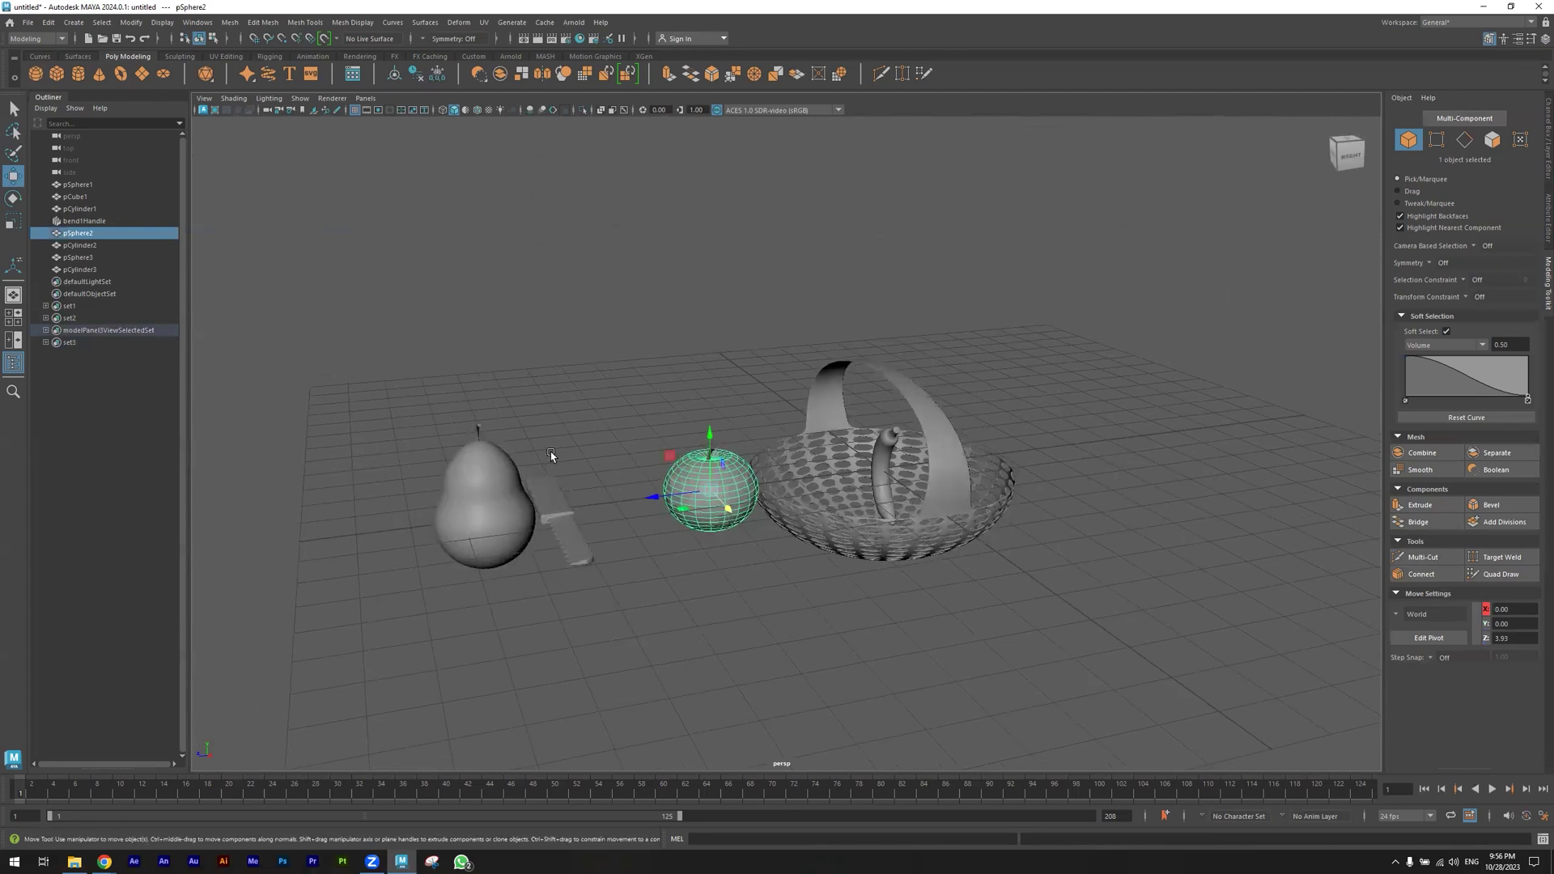
pyautogui.keyDown('alt'); pyautogui.moveTo(583, 440); pyautogui.dragTo(615, 435); pyautogui.keyUp('alt')
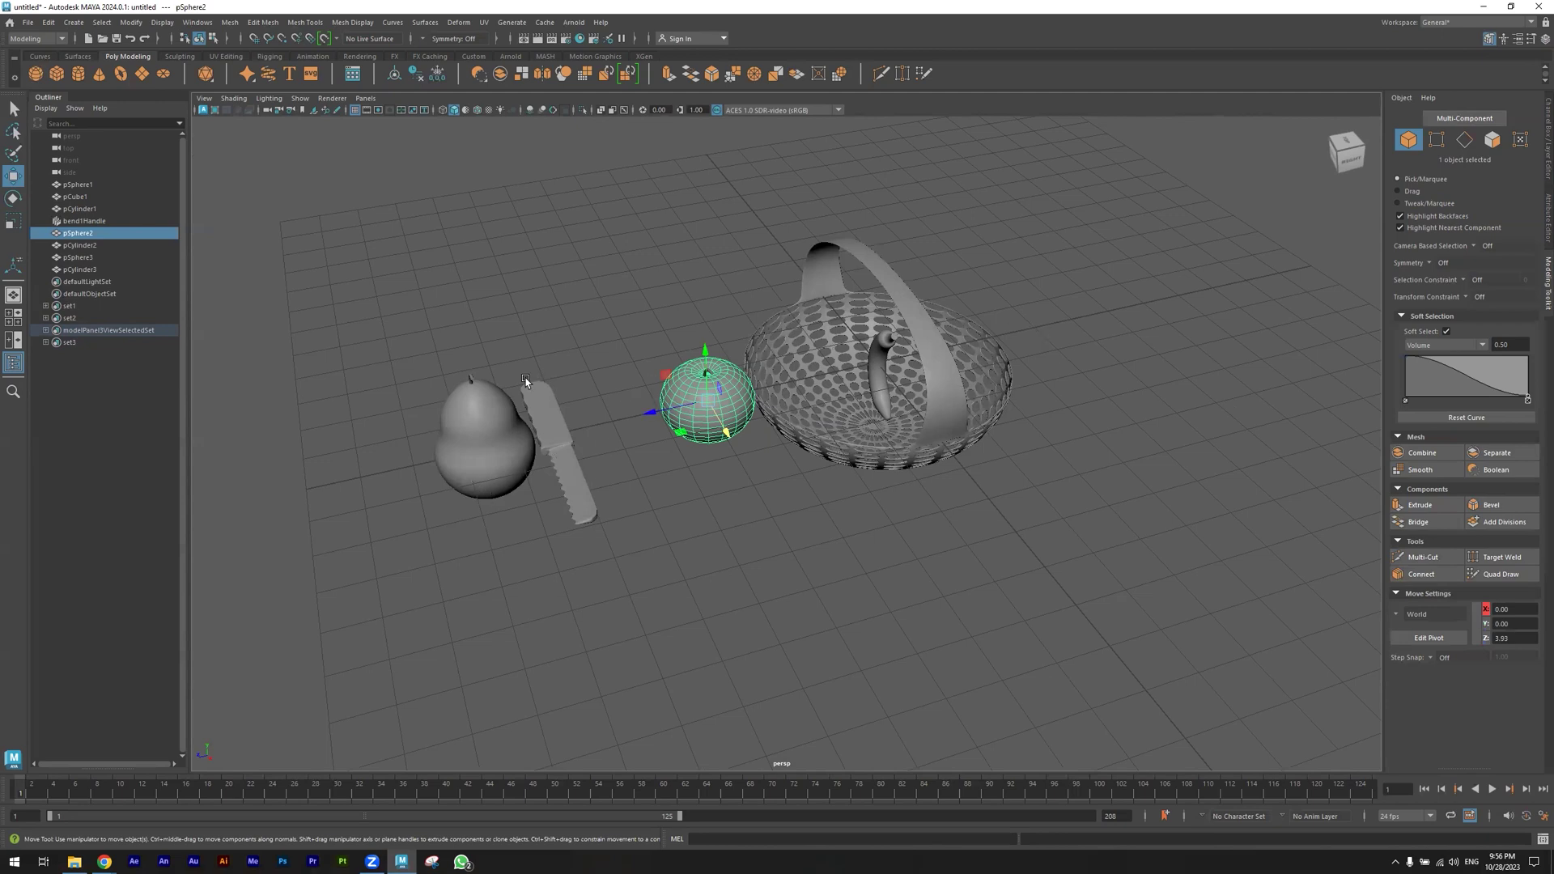
pyautogui.keyDown('alt'); pyautogui.moveTo(745, 433); pyautogui.dragTo(769, 411); pyautogui.keyUp('alt')
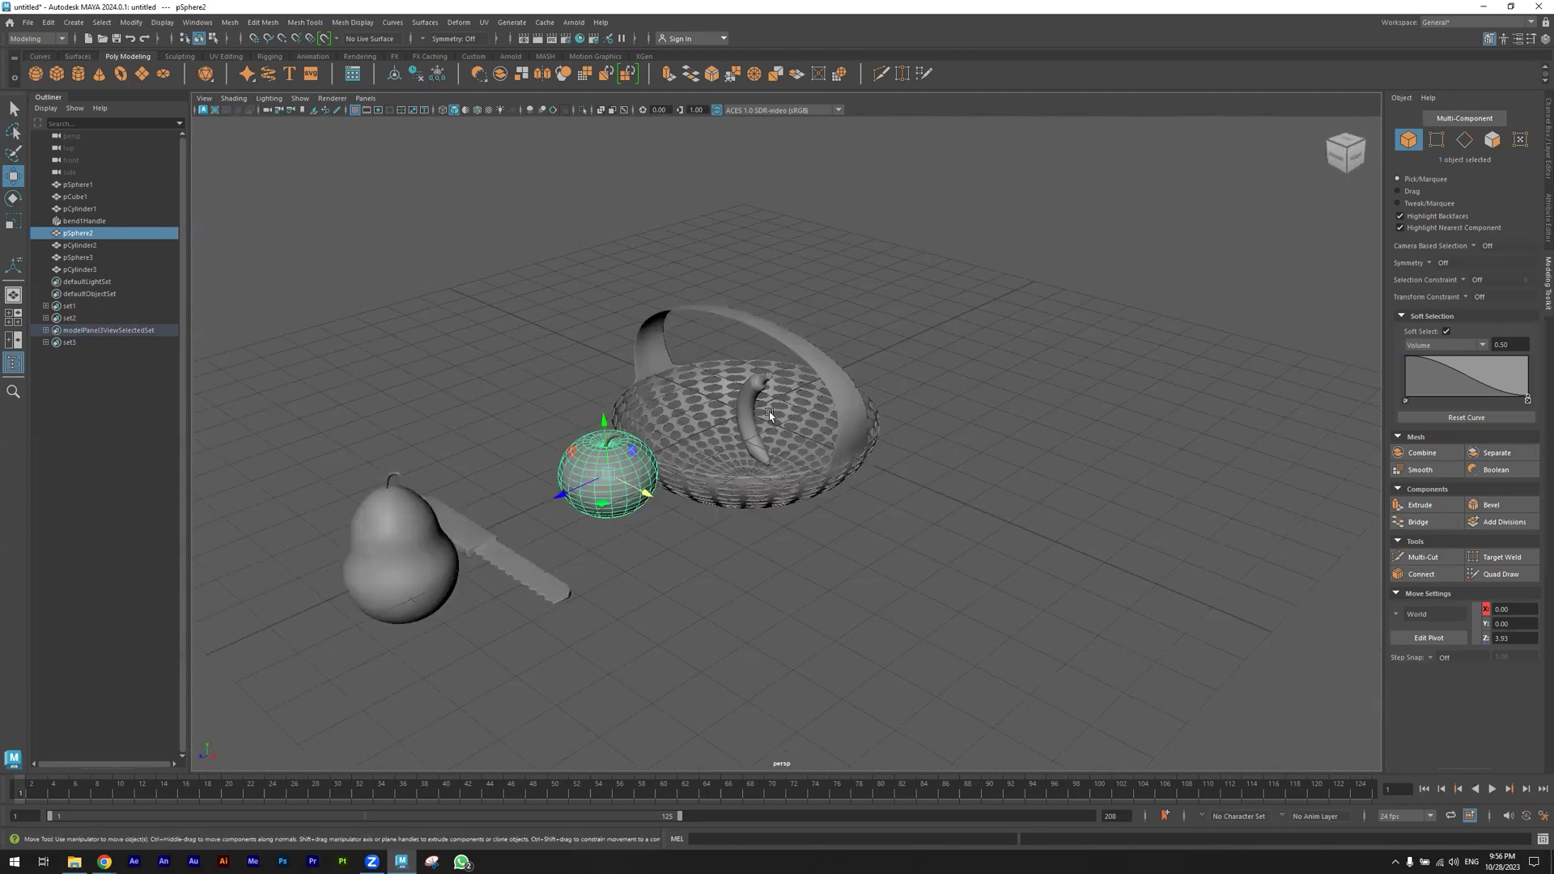
pyautogui.keyDown('alt'); pyautogui.moveTo(722, 378); pyautogui.dragTo(781, 384, button='middle'); pyautogui.keyUp('alt')
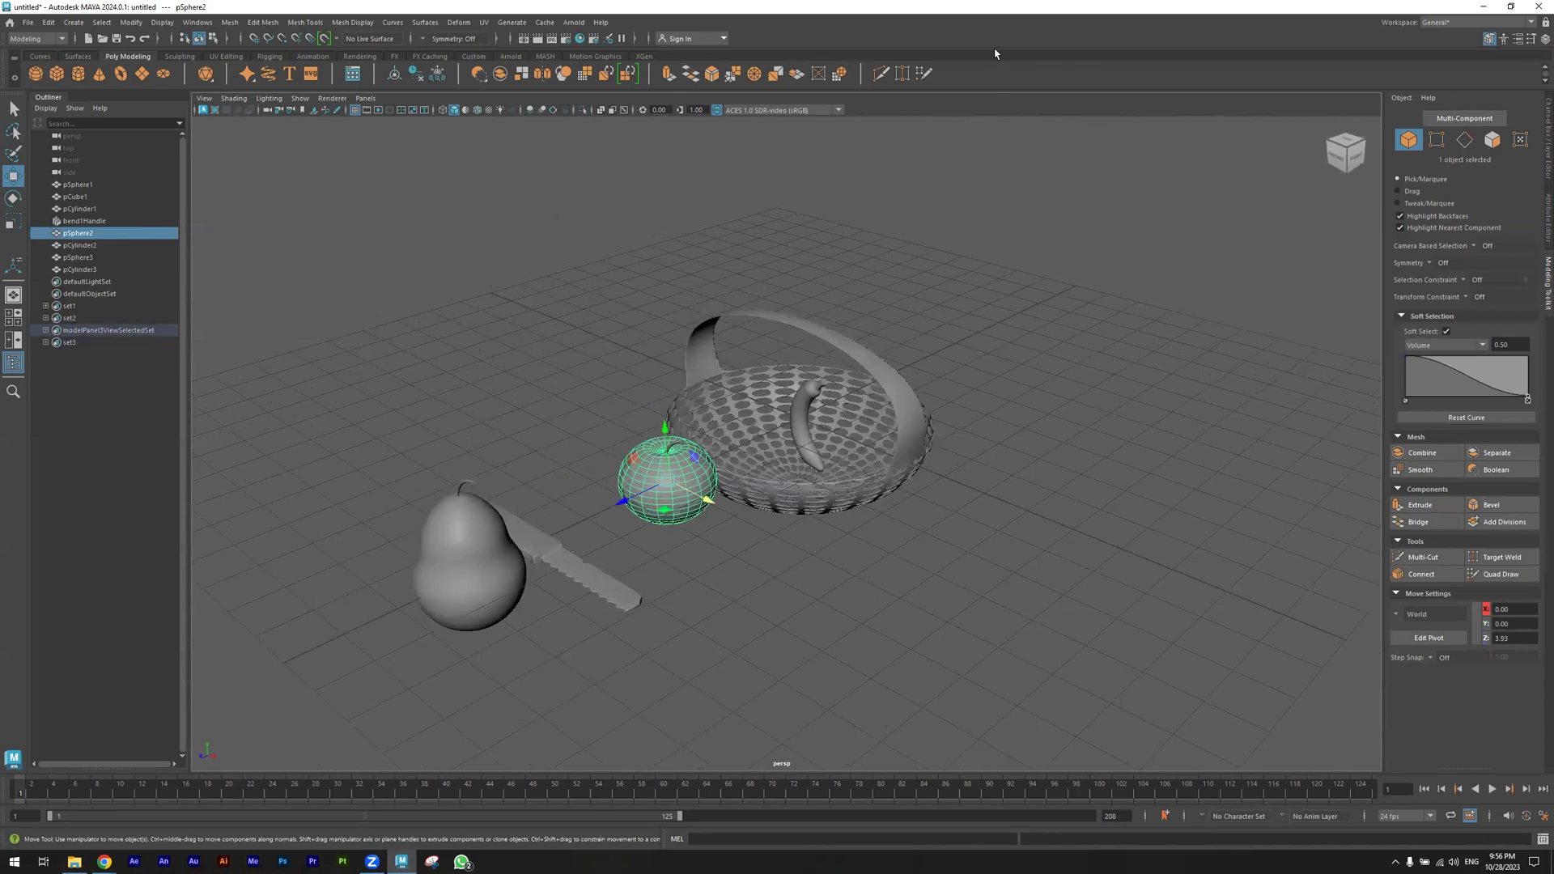